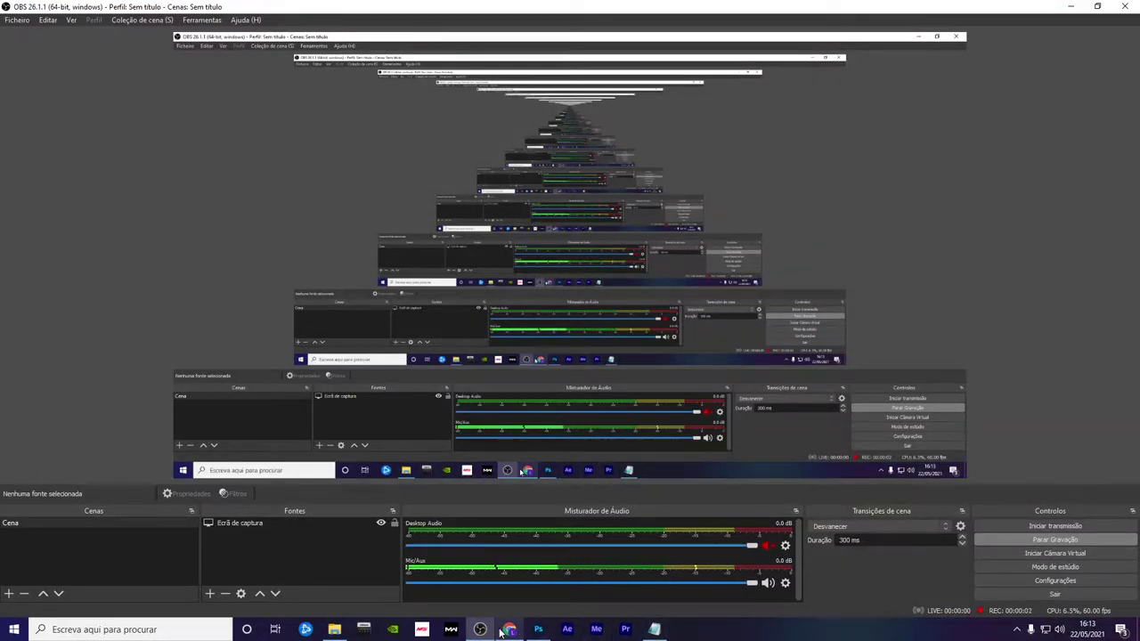
Switch from OBS to the browser to show the Instagram profile's publications grid
left_click(538, 629)
left_click(511, 630)
mouse_move(539, 470)
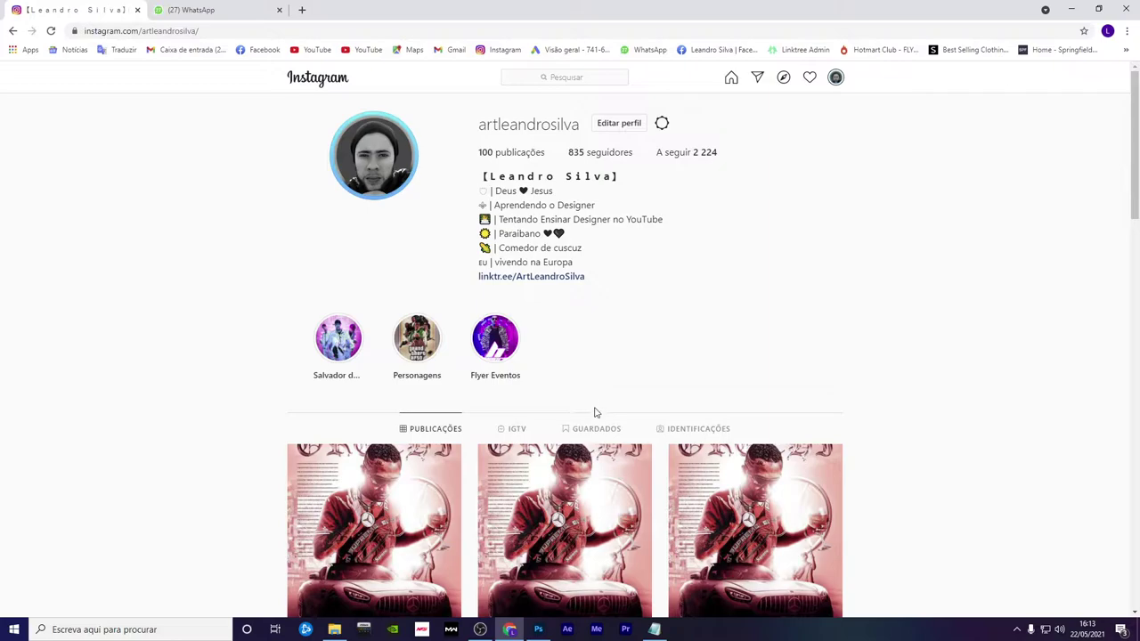
mouse_move(565, 525)
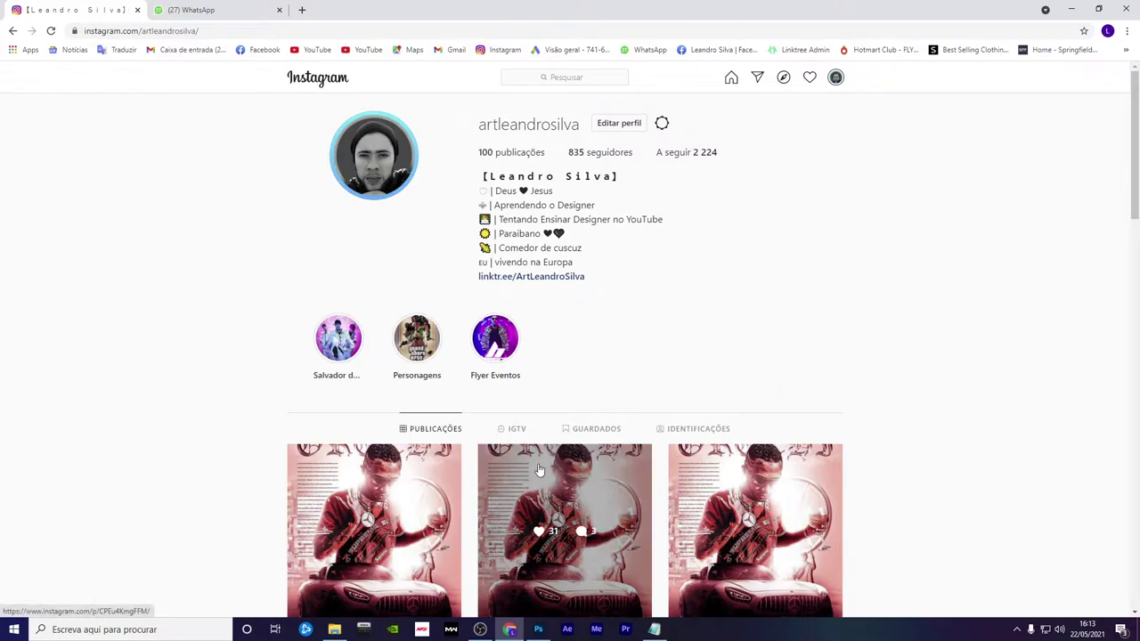
Return to the Photoshop poster collage with the red car and 20% off badge
left_click(538, 630)
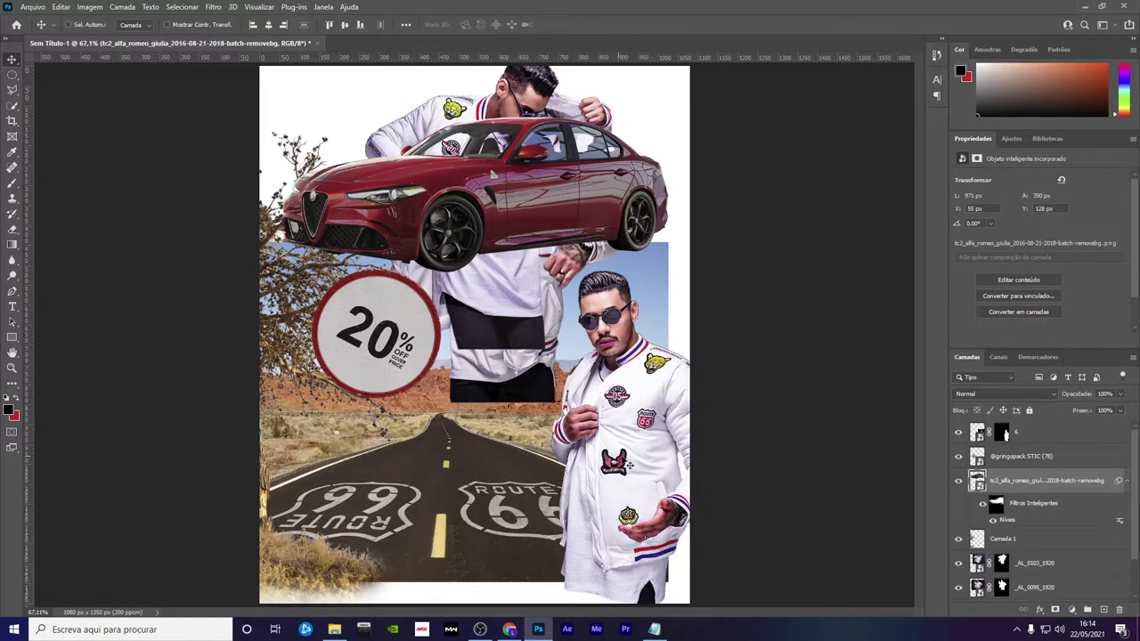
Move the red car down onto the road and create a new 1080×1350 px document
mouse_move(536, 132)
left_mouse_down()
mouse_move(525, 372)
mouse_move(510, 372)
left_mouse_up()
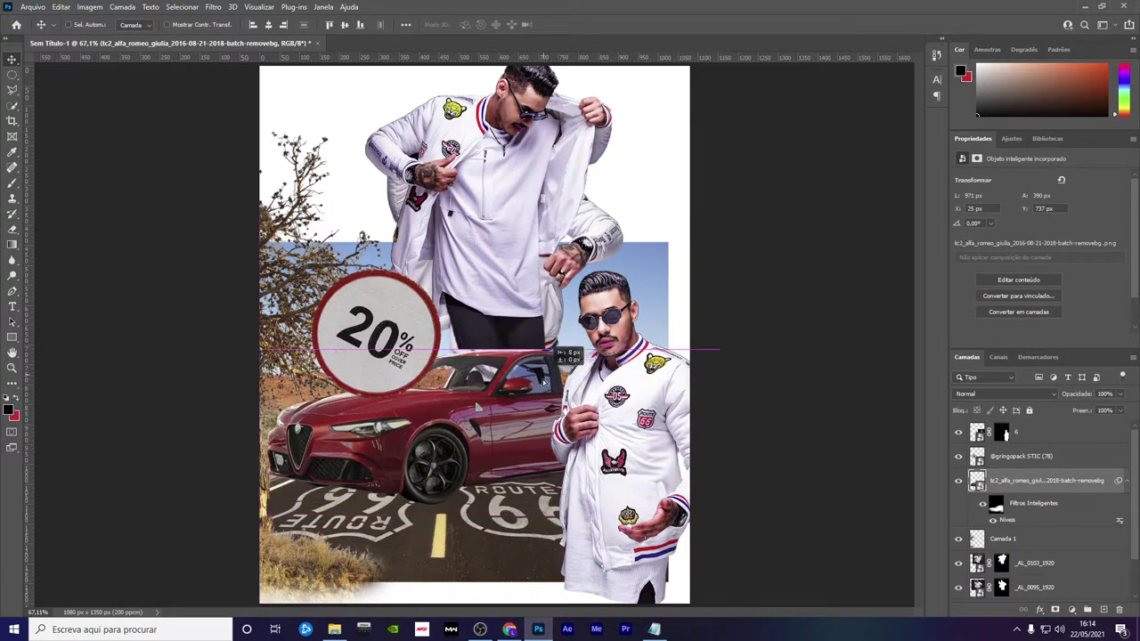
left_click(40, 7)
left_click(35, 18)
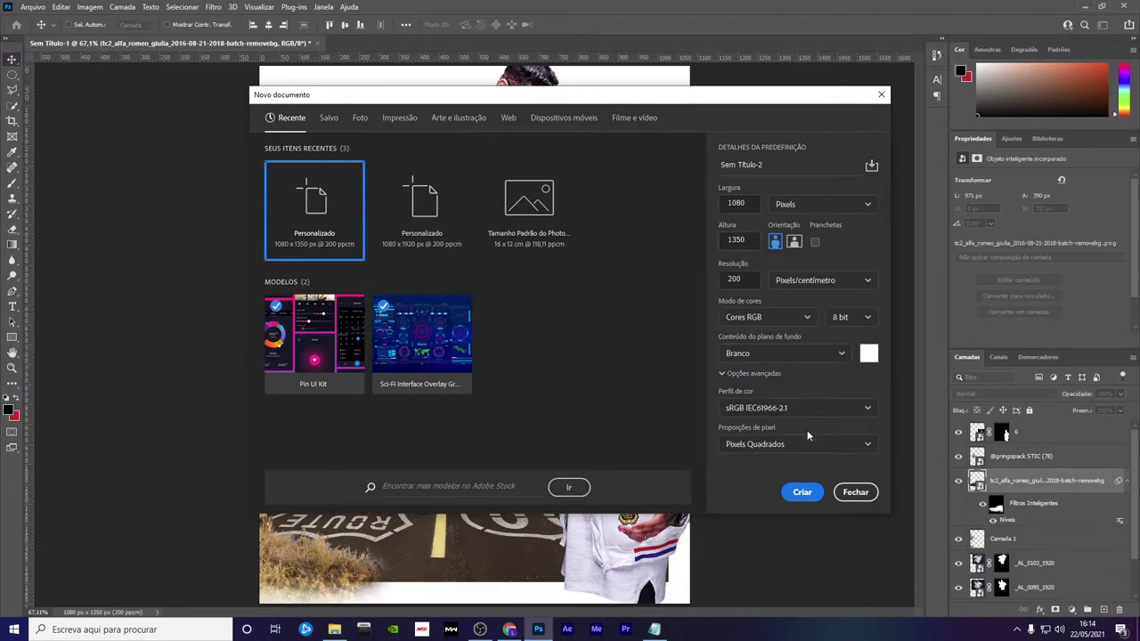
left_click(804, 492)
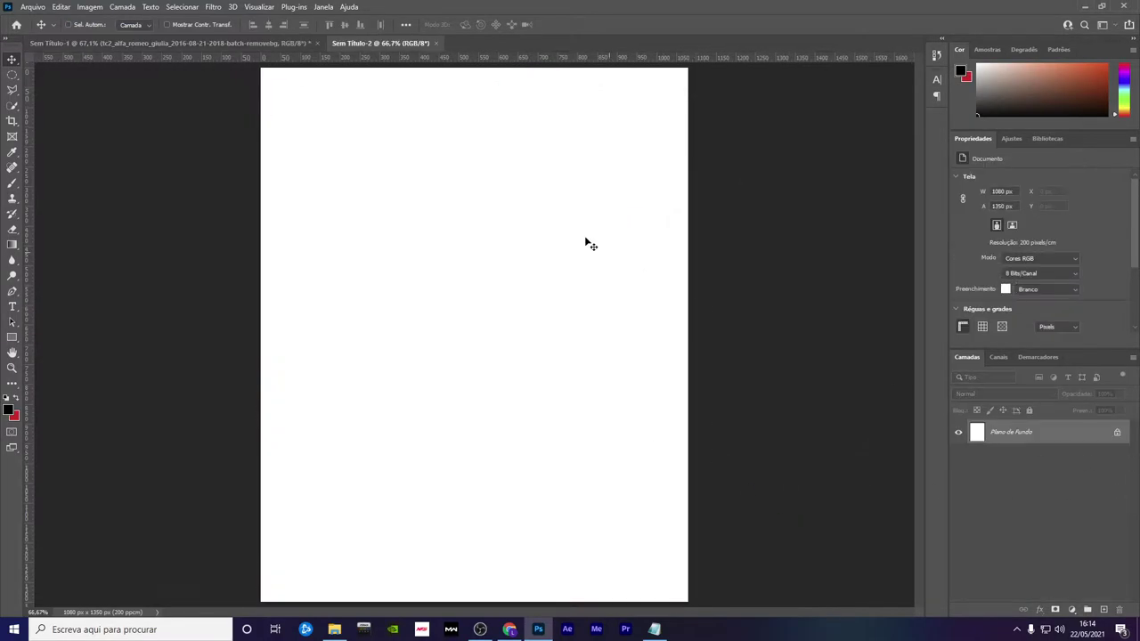
Add a dark grey #202020 solid-colour fill layer to the new document
left_click(1072, 609)
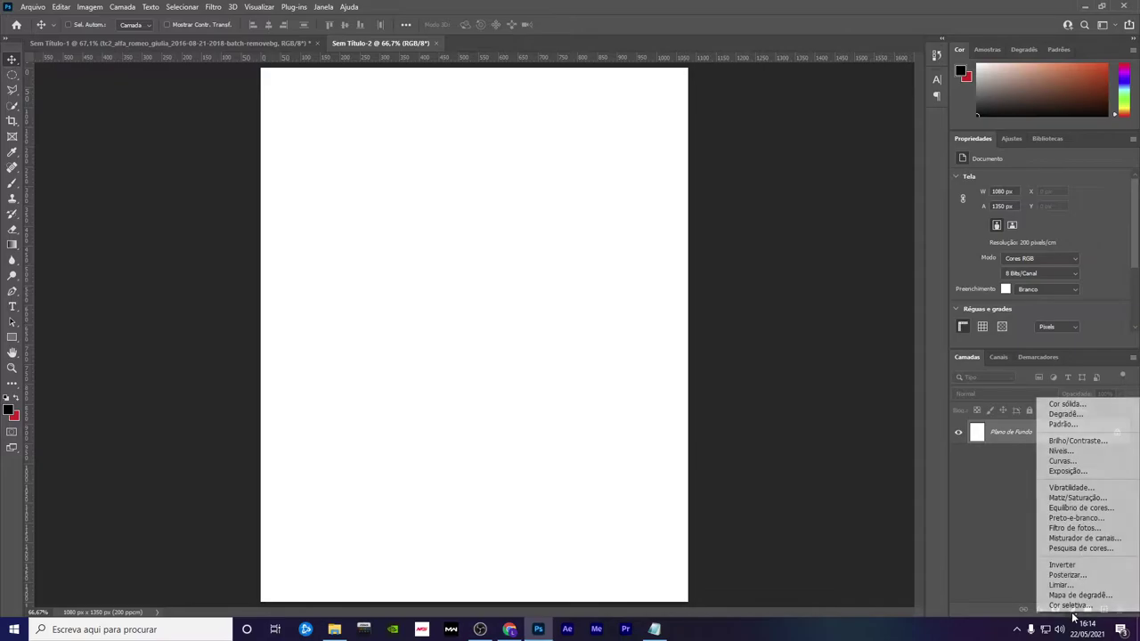
left_click(1067, 404)
left_click_drag(665, 318, 648, 315)
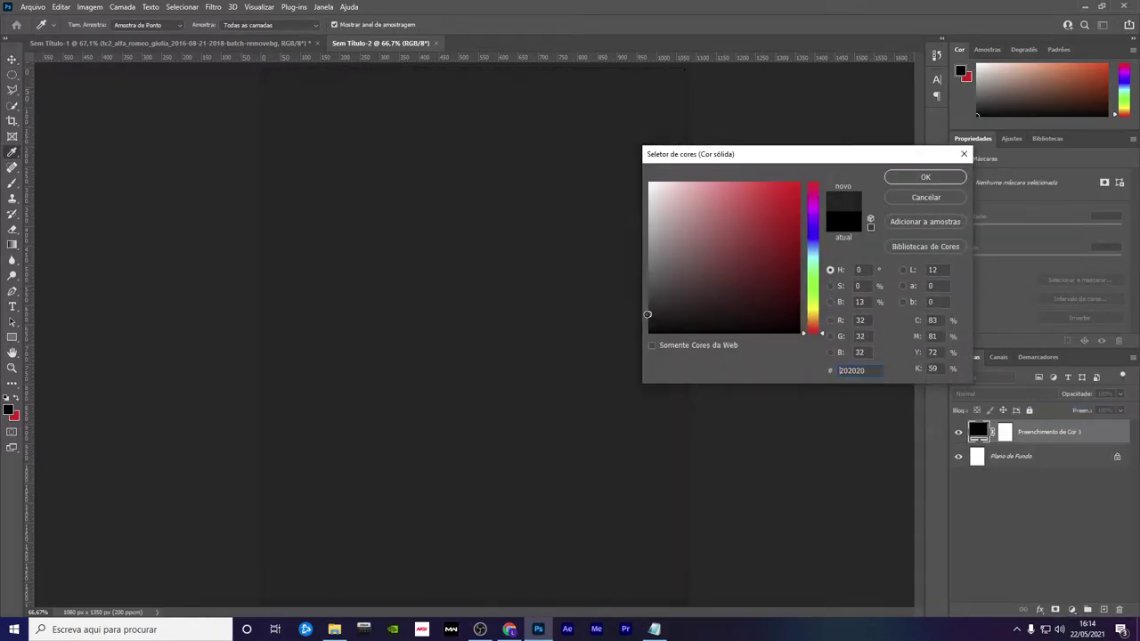
left_click(898, 182)
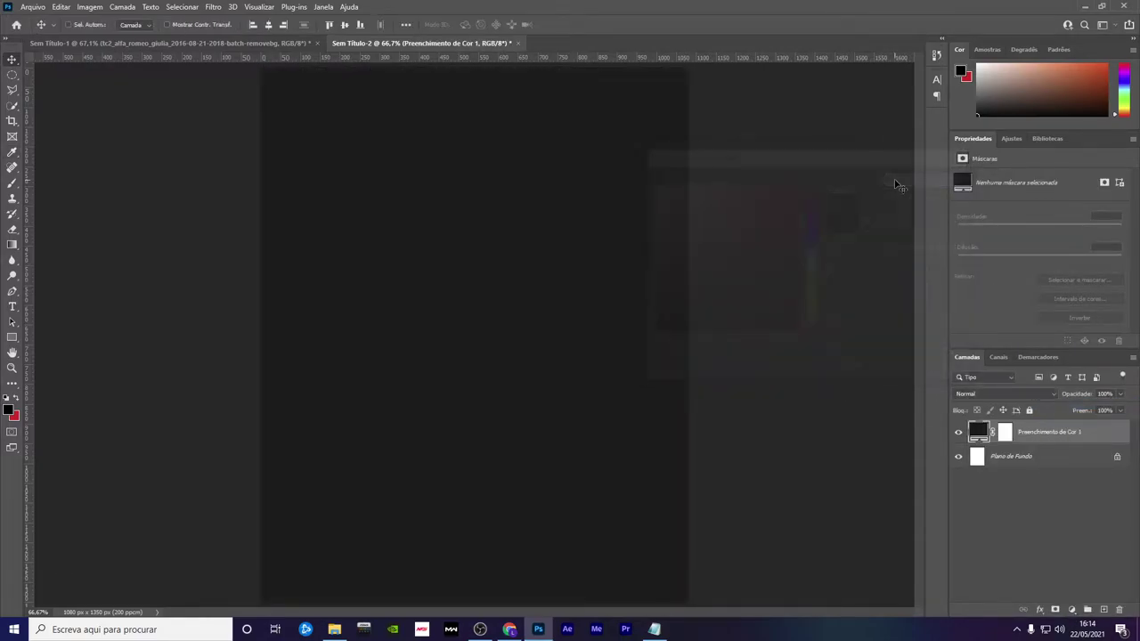
Back in Sem Título-1, select the Camada 2 road photo layer and toggle its visibility
left_click(115, 43)
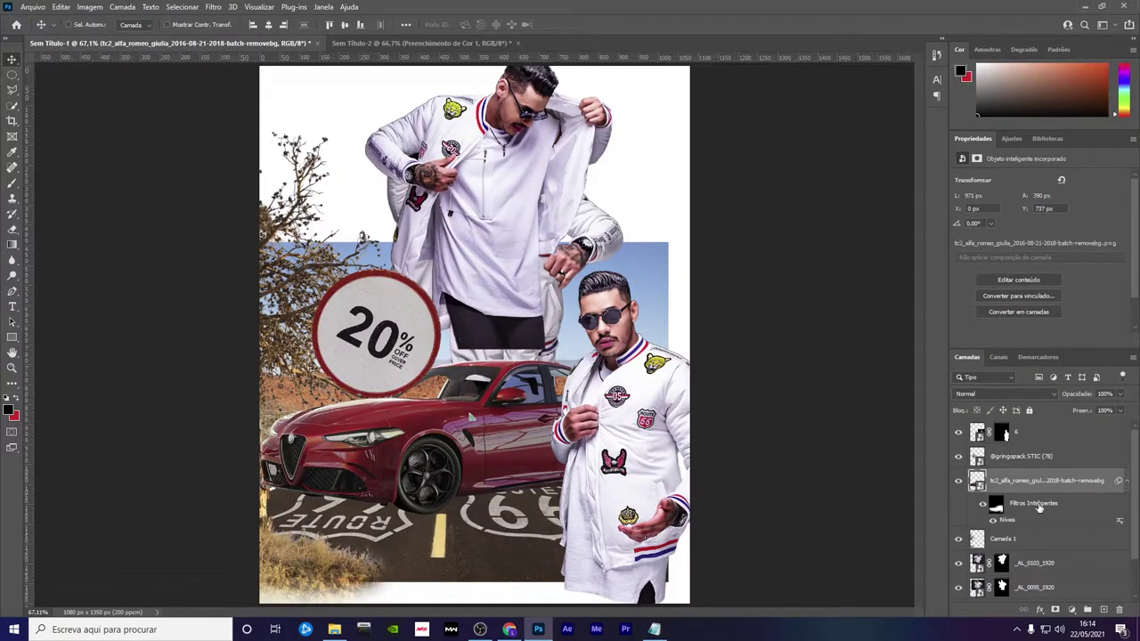
scroll(1034, 481, "down", 2)
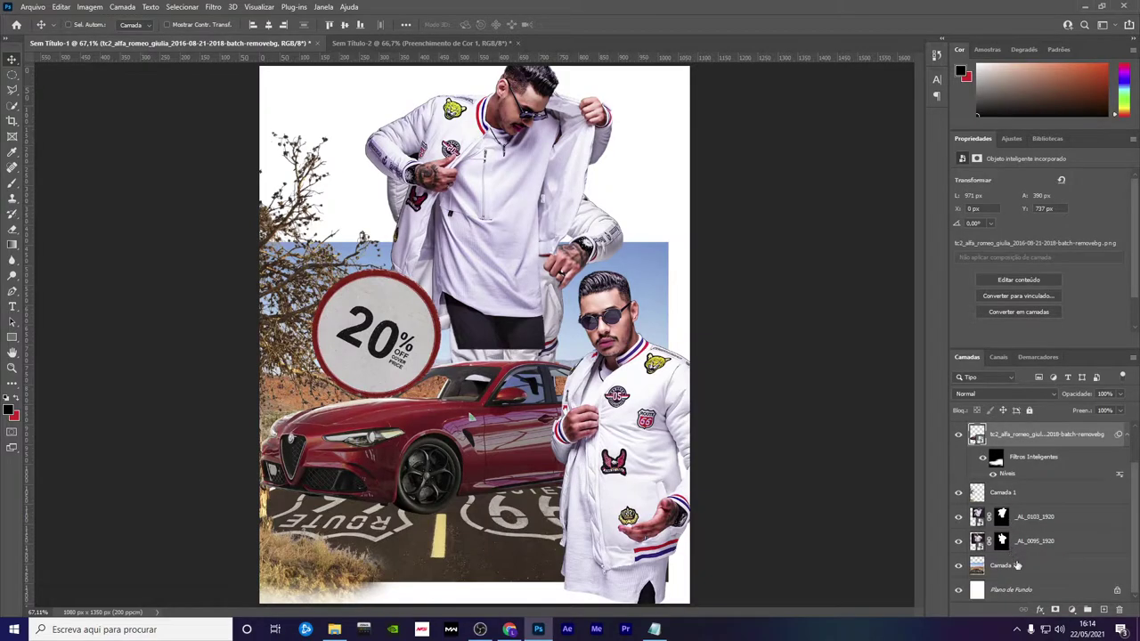
left_click(1020, 569)
left_click(959, 566)
left_click(959, 566)
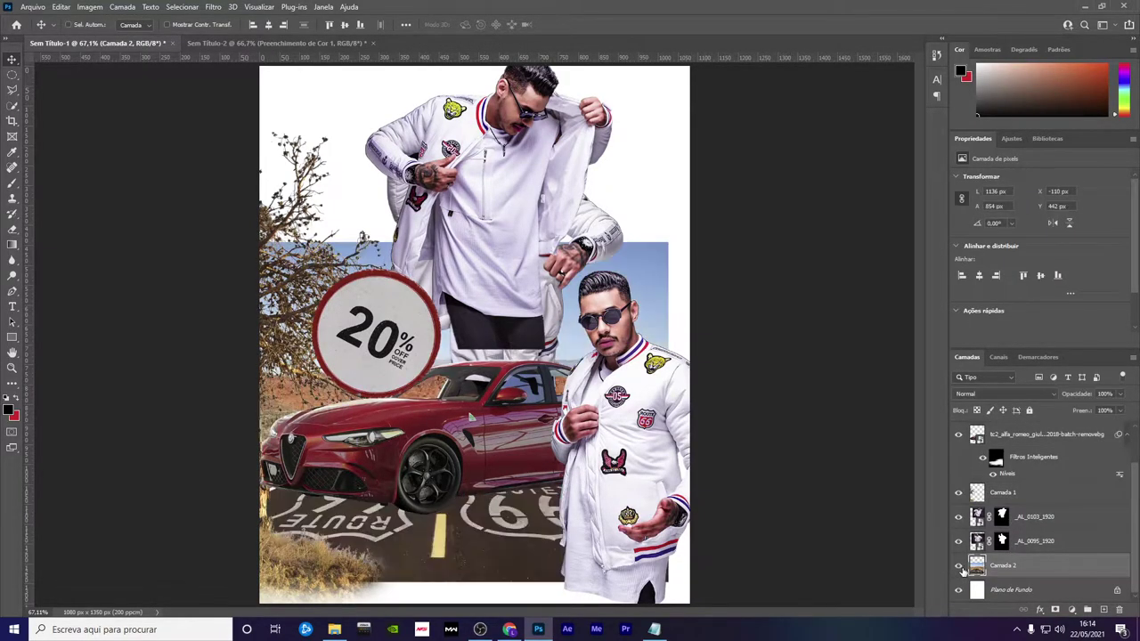
Copy the Route 66 road photo into Sem Título-2 and enlarge it to fill the canvas
mouse_move(525, 400)
left_mouse_down()
mouse_move(322, 44)
mouse_move(524, 425)
mouse_move(520, 414)
left_mouse_up()
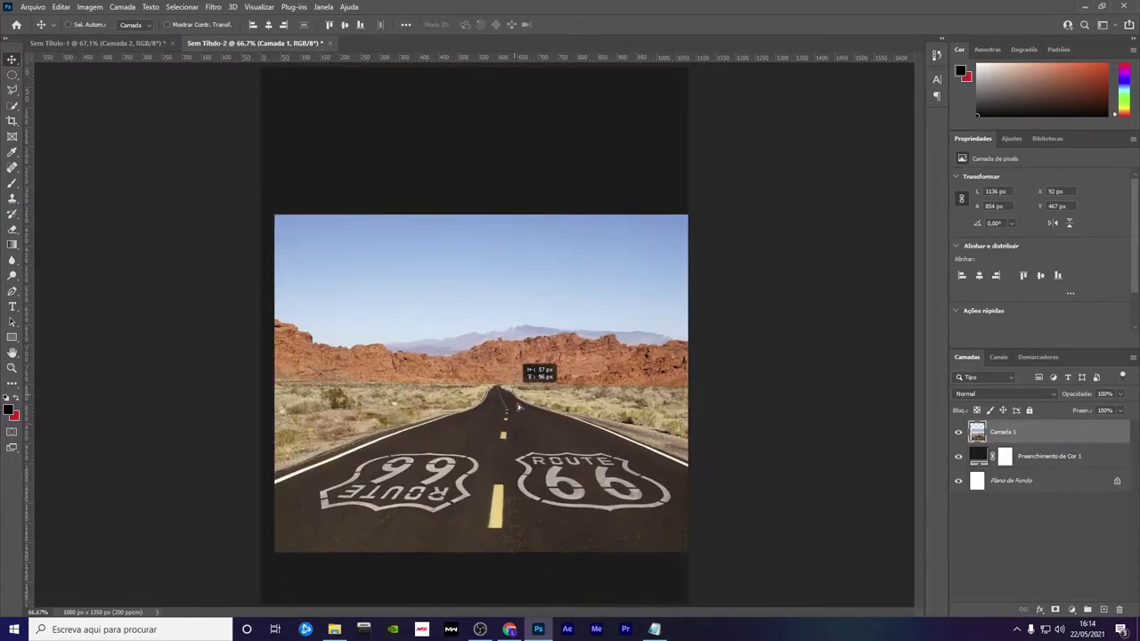
key("ctrl+t")
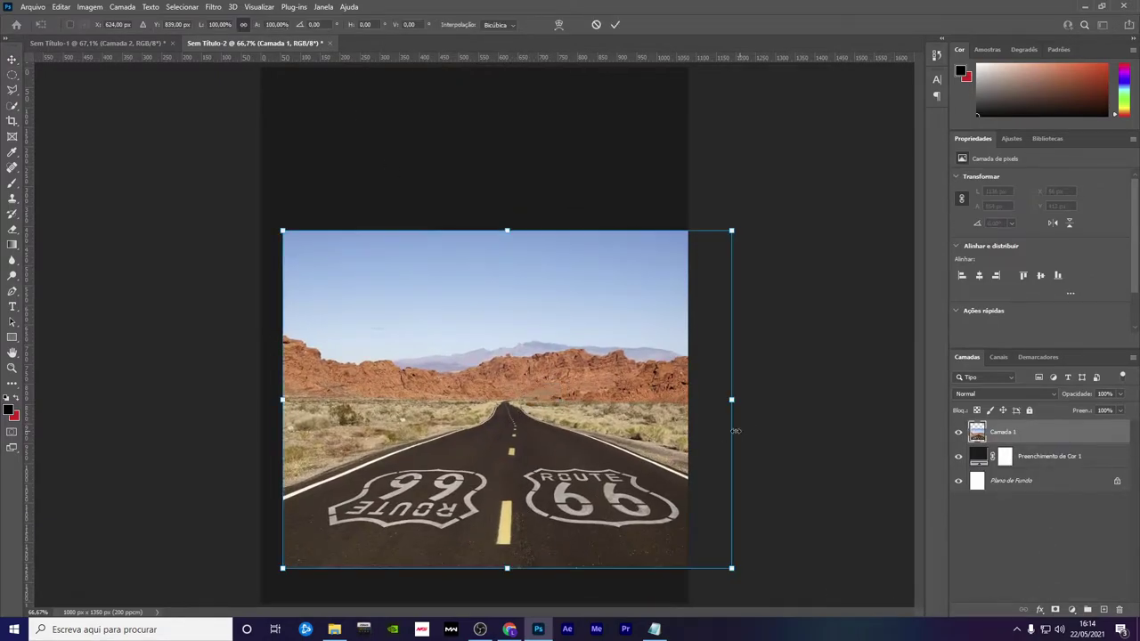
left_click_drag(736, 385, 792, 372)
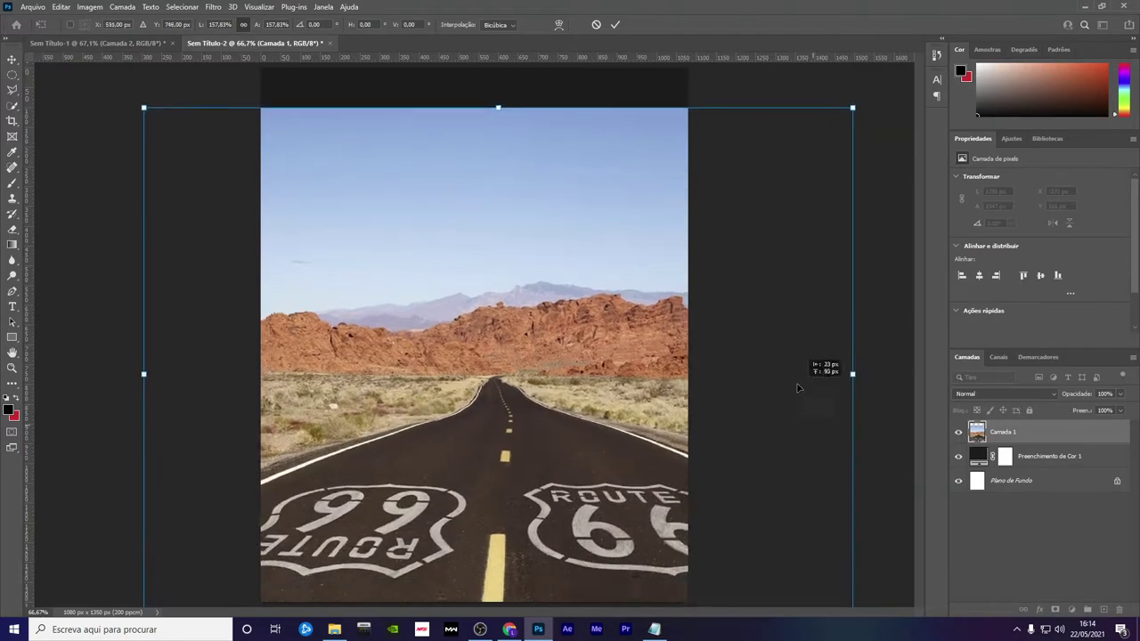
key("ctrl+0")
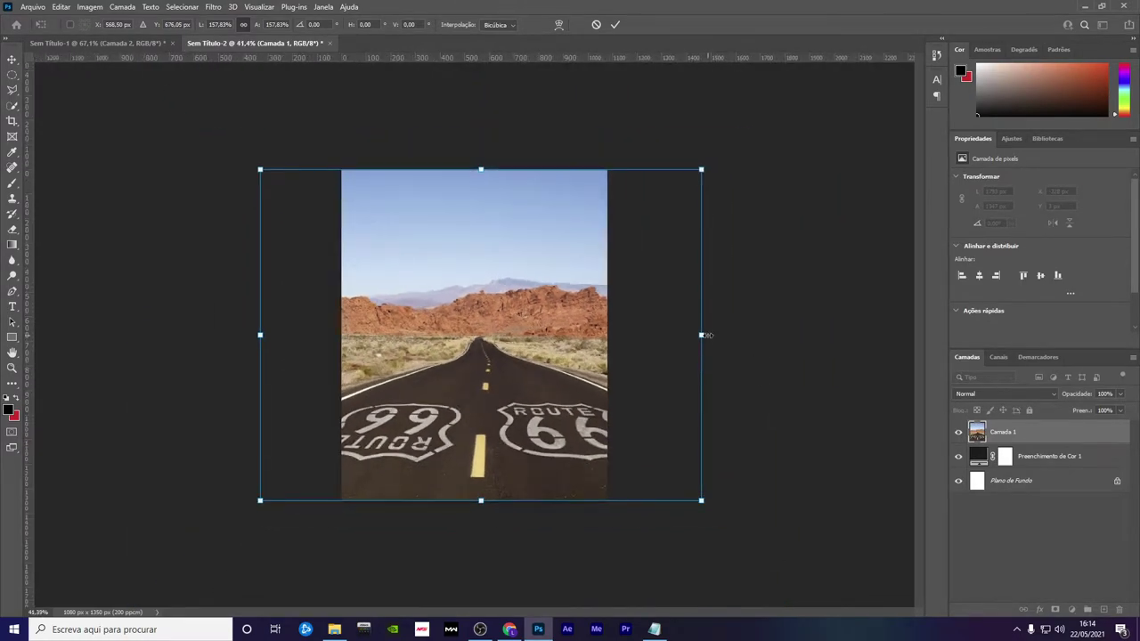
mouse_move(703, 334)
left_mouse_down()
mouse_move(712, 335)
mouse_move(677, 339)
left_mouse_up()
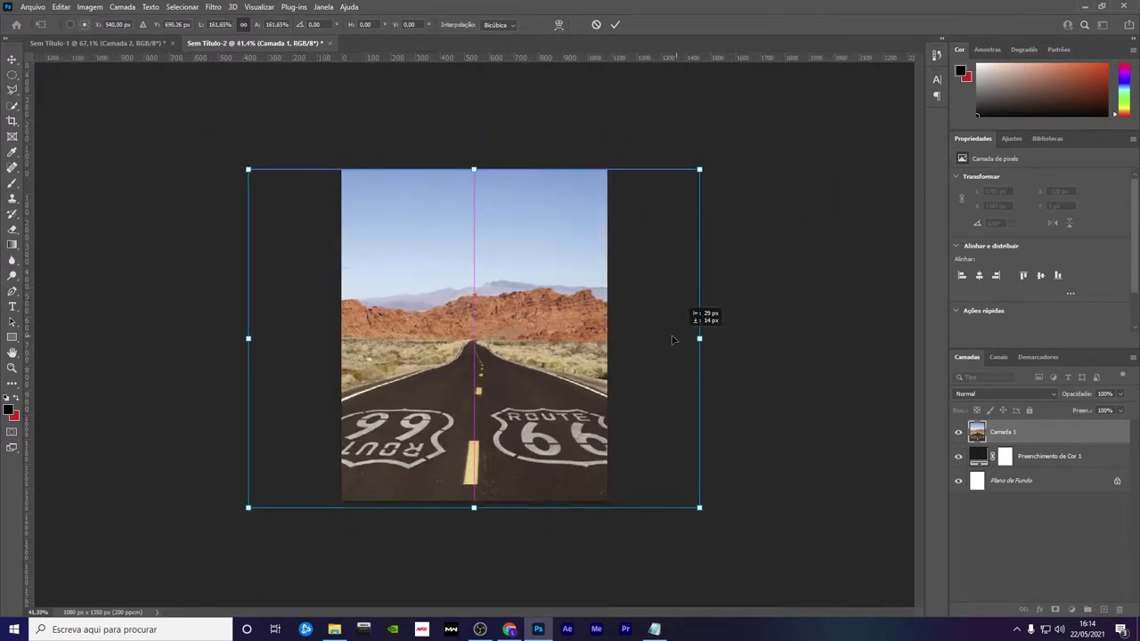
left_click(611, 24)
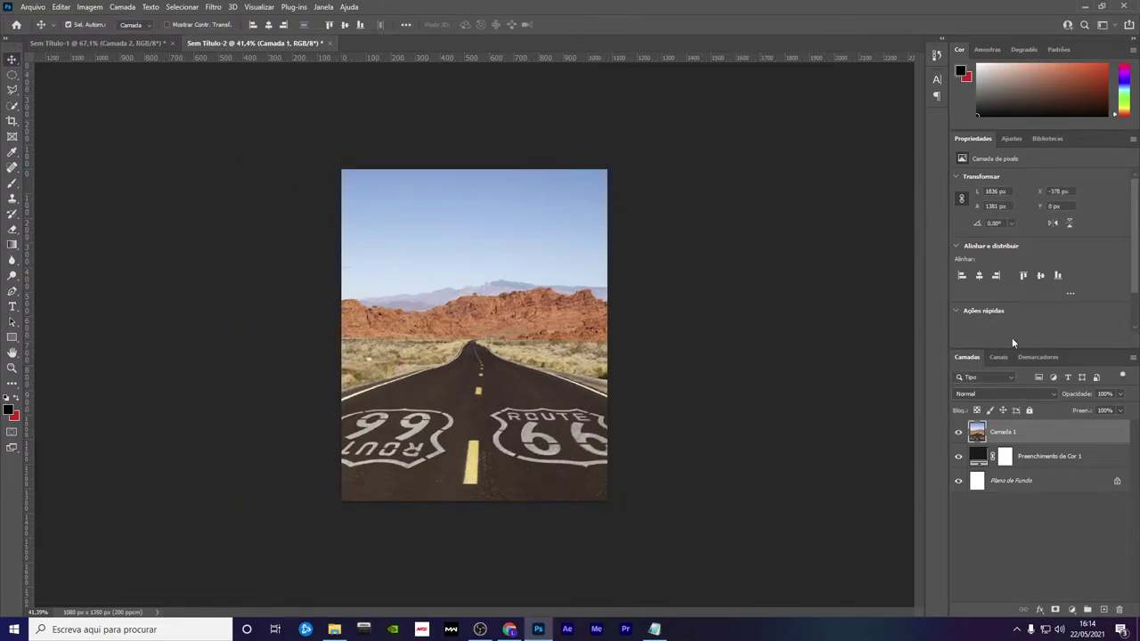
Dim the road photo to 43% opacity and group it with the dark fill as 'BG'
left_click(1121, 393)
left_click_drag(1125, 408, 1092, 409)
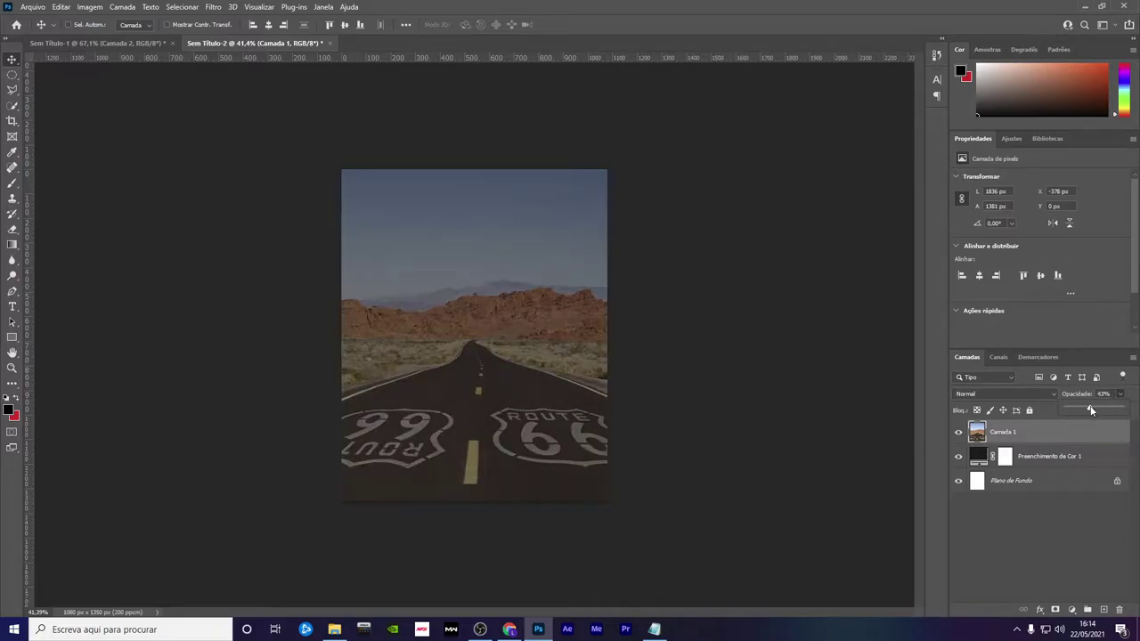
left_click(1074, 458, "shift")
key("ctrl+g")
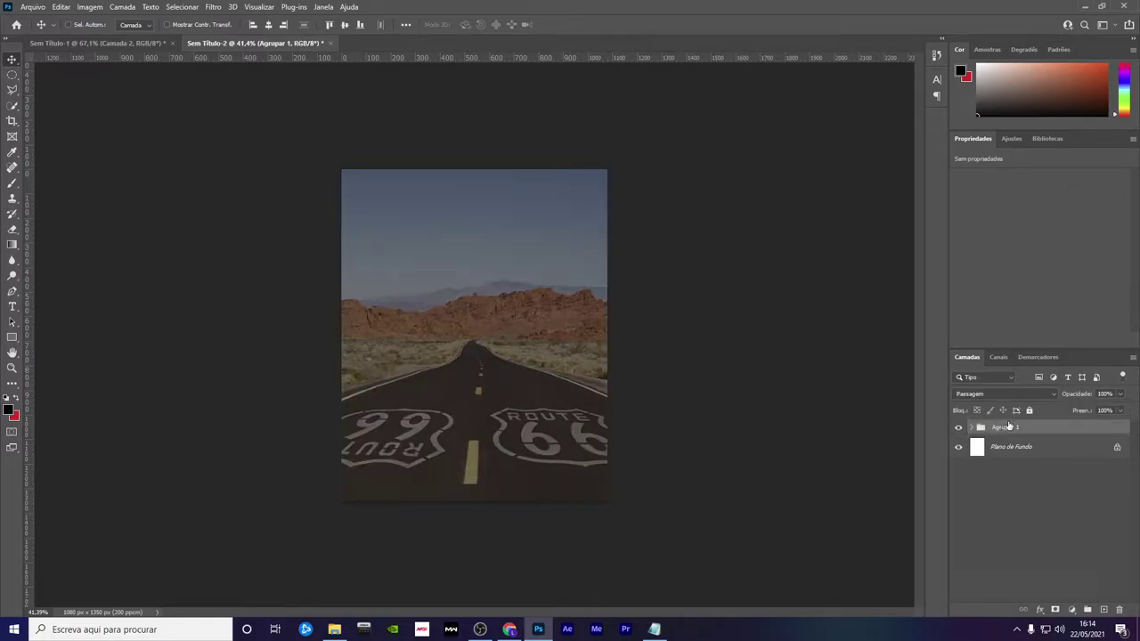
double_click(1007, 429)
type("BG")
key("Return")
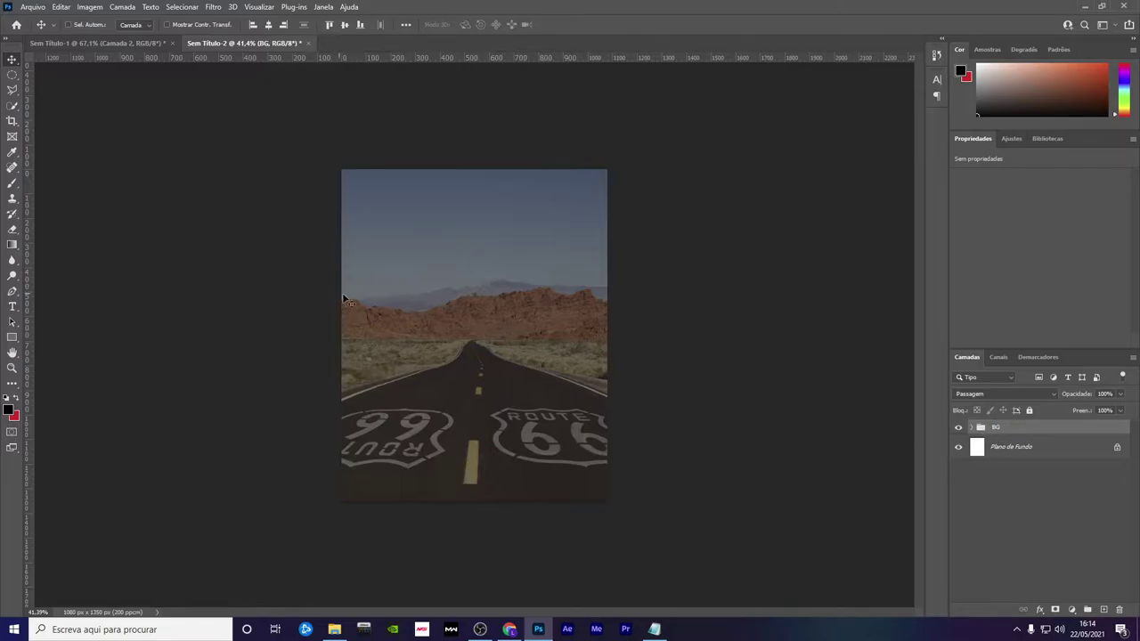
key("ctrl+0")
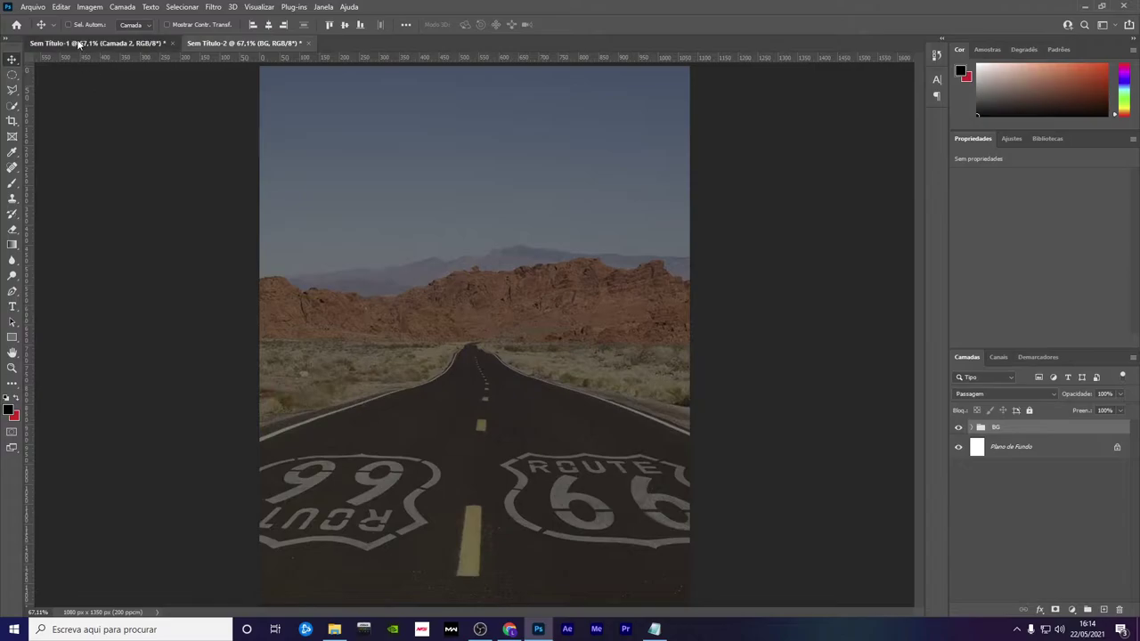
left_click(98, 43)
Delete the car's smart filter and bring the red car into the new document
left_click(1008, 470)
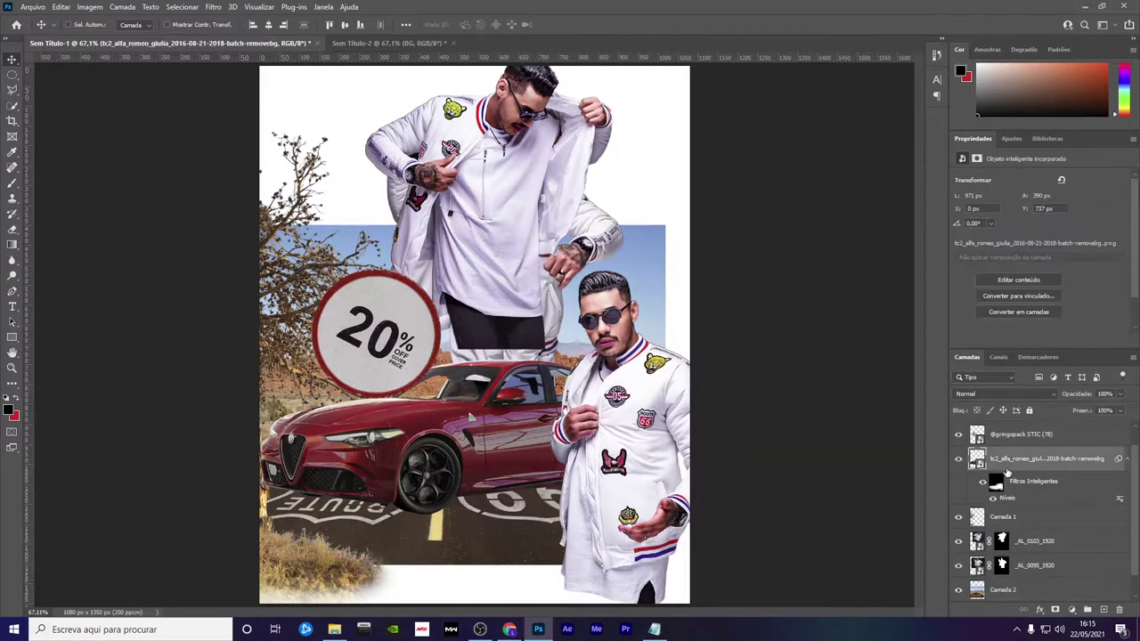
right_click(1007, 500)
left_click(1013, 542)
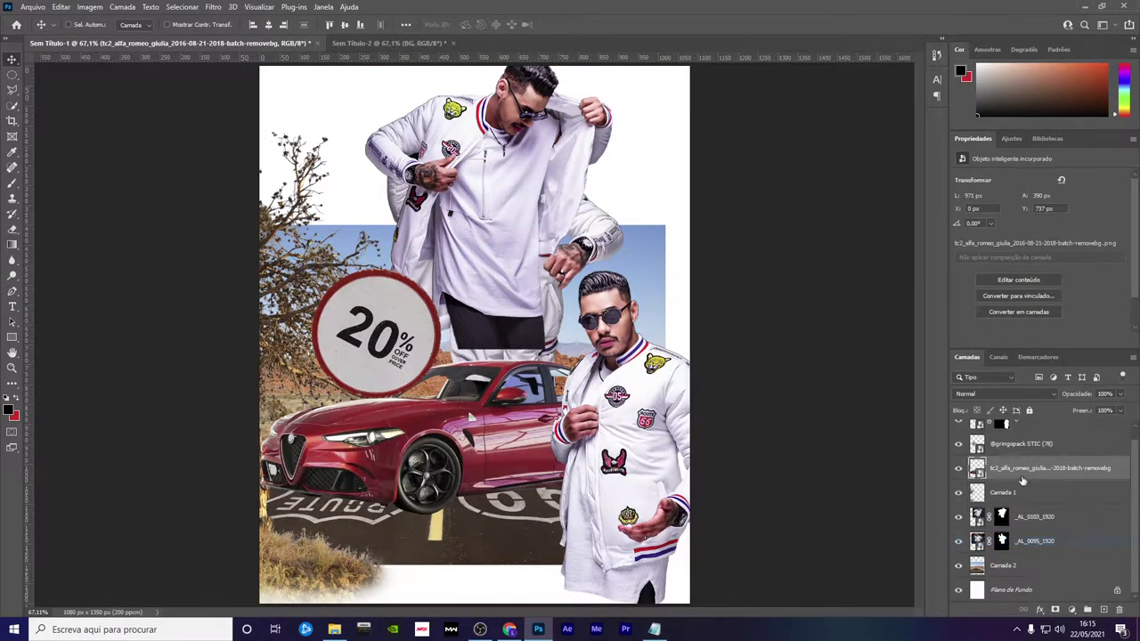
mouse_move(517, 469)
left_mouse_down()
mouse_move(491, 383)
mouse_move(542, 332)
mouse_move(485, 433)
left_mouse_up()
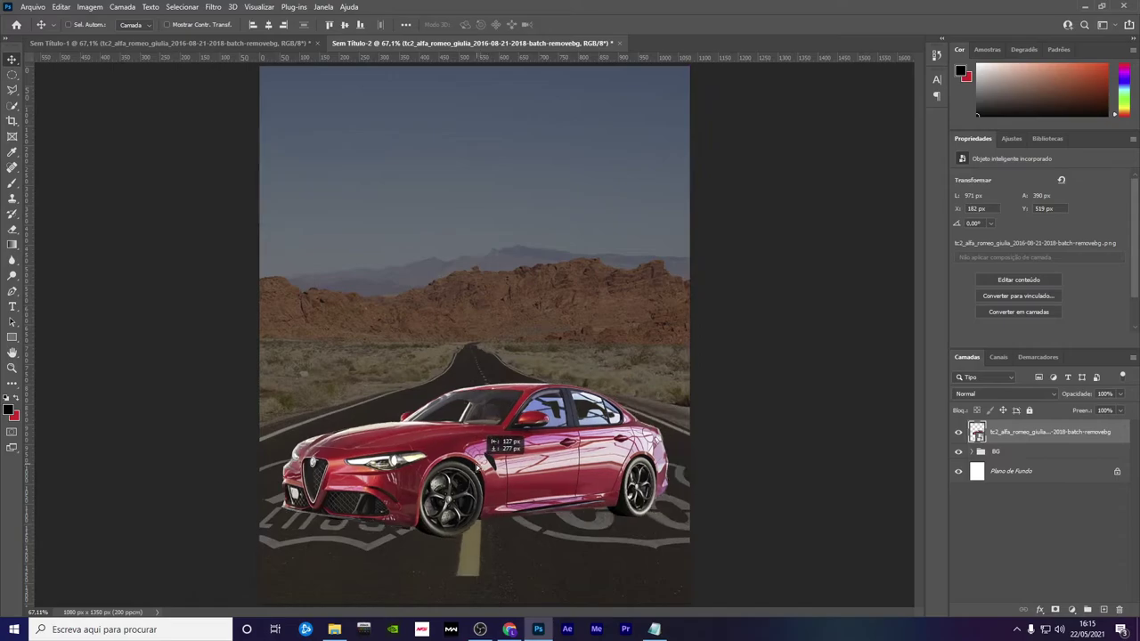
Resize and position the red car so it sits on the road
key("ctrl+t")
left_click_drag(668, 570, 650, 561)
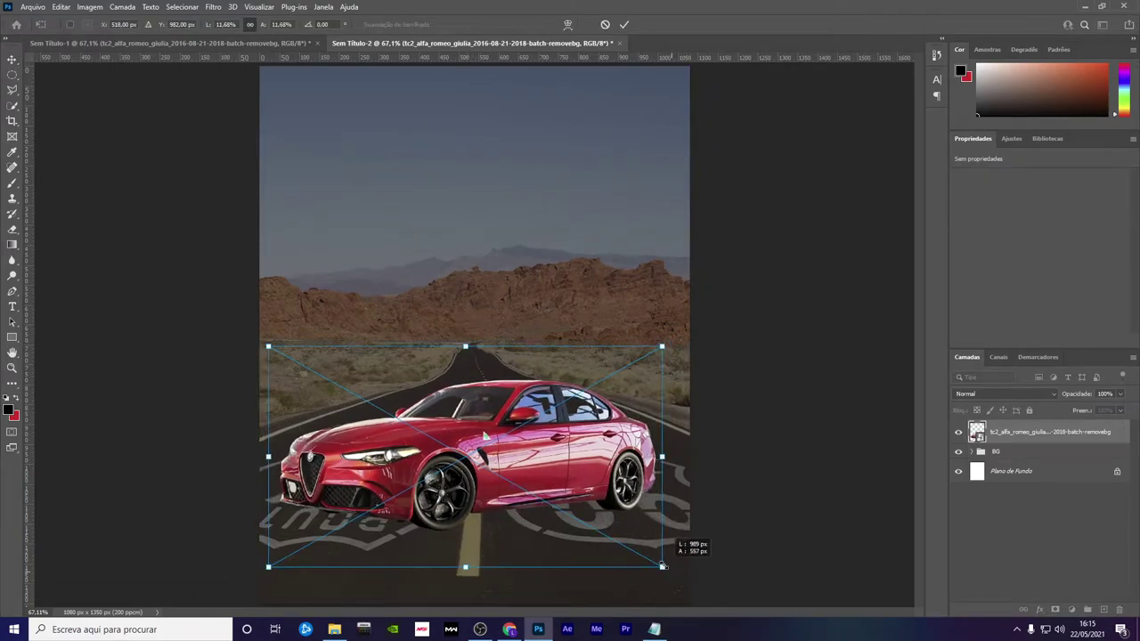
left_click_drag(476, 431, 486, 459)
left_click(626, 26)
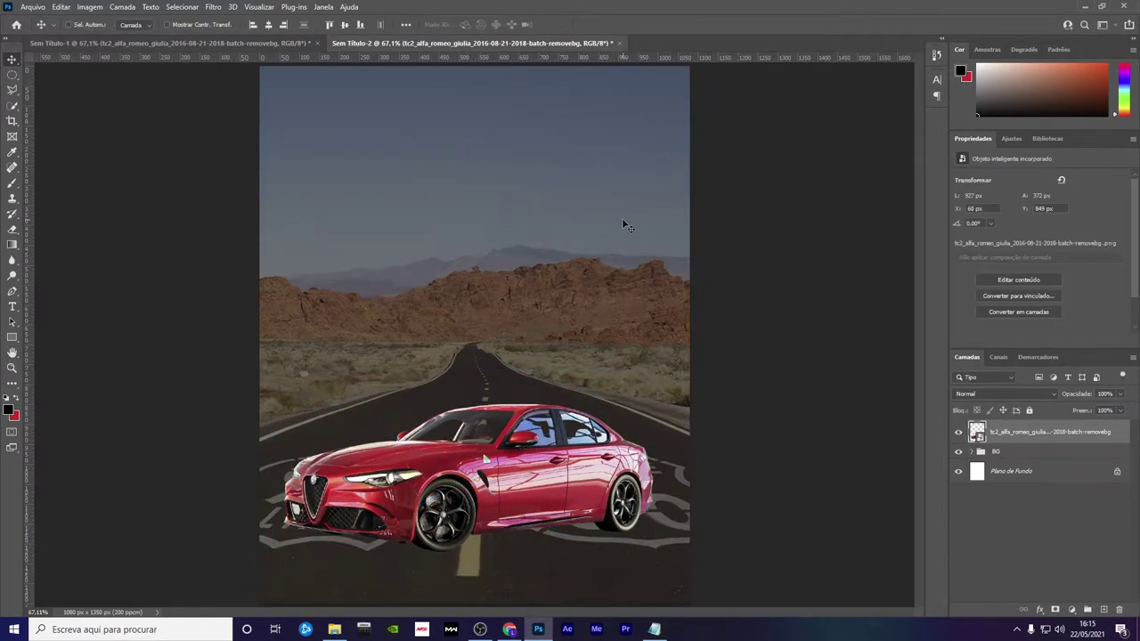
key("ctrl+t")
left_click_drag(658, 371, 669, 364)
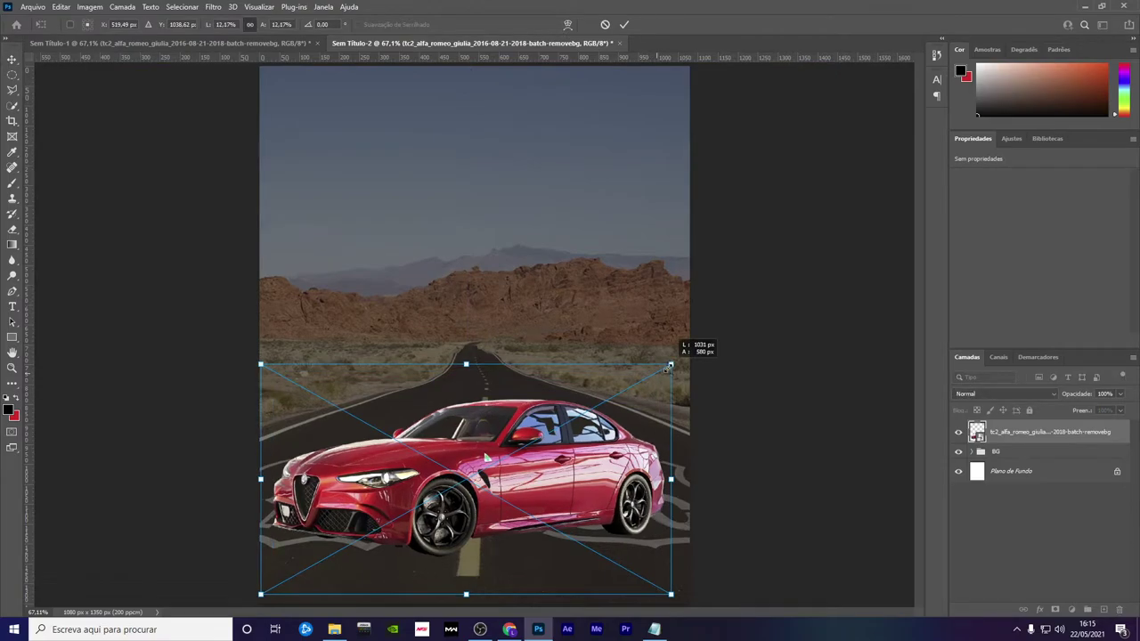
left_click(626, 26)
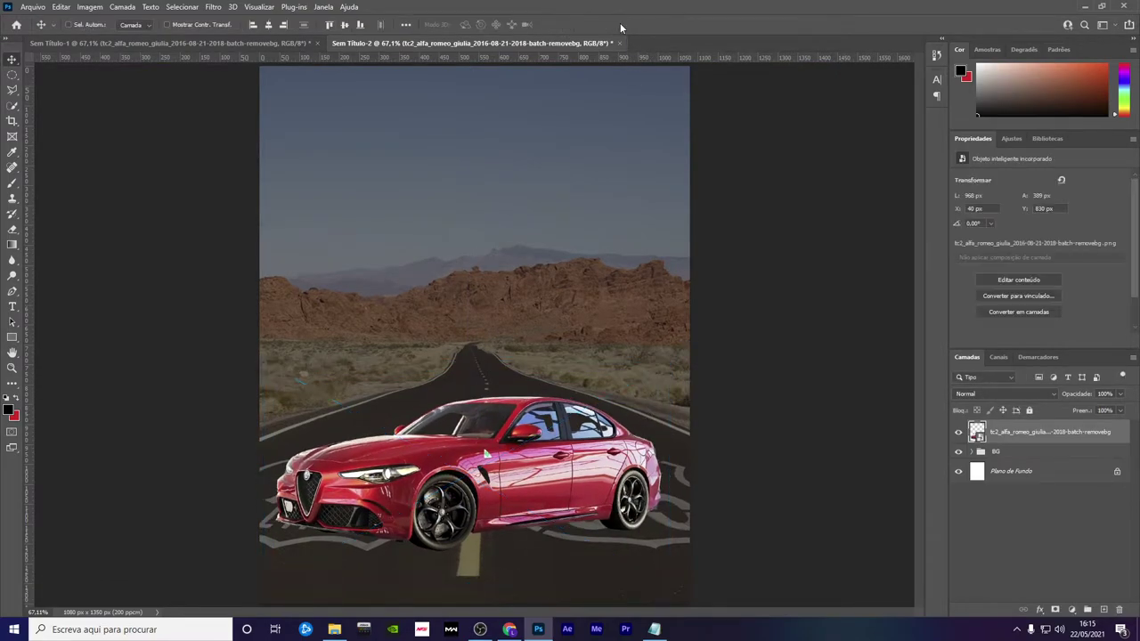
Group the car as 'BG' and add an empty Camada 2 layer beneath the car
key("ctrl+g")
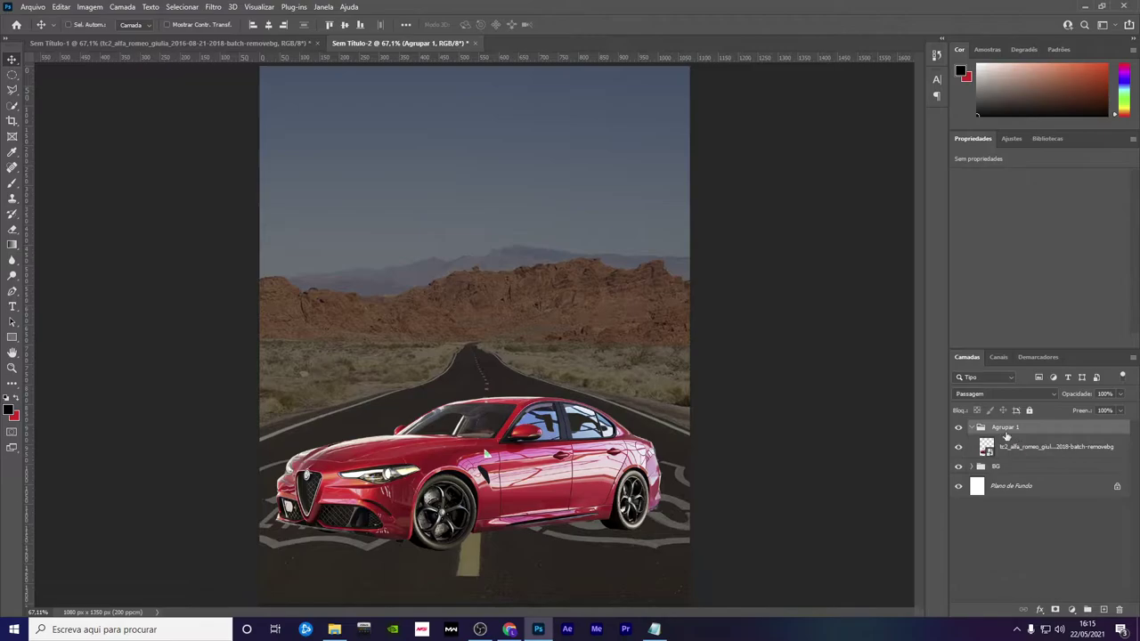
double_click(1004, 427)
type("BG")
key("Return")
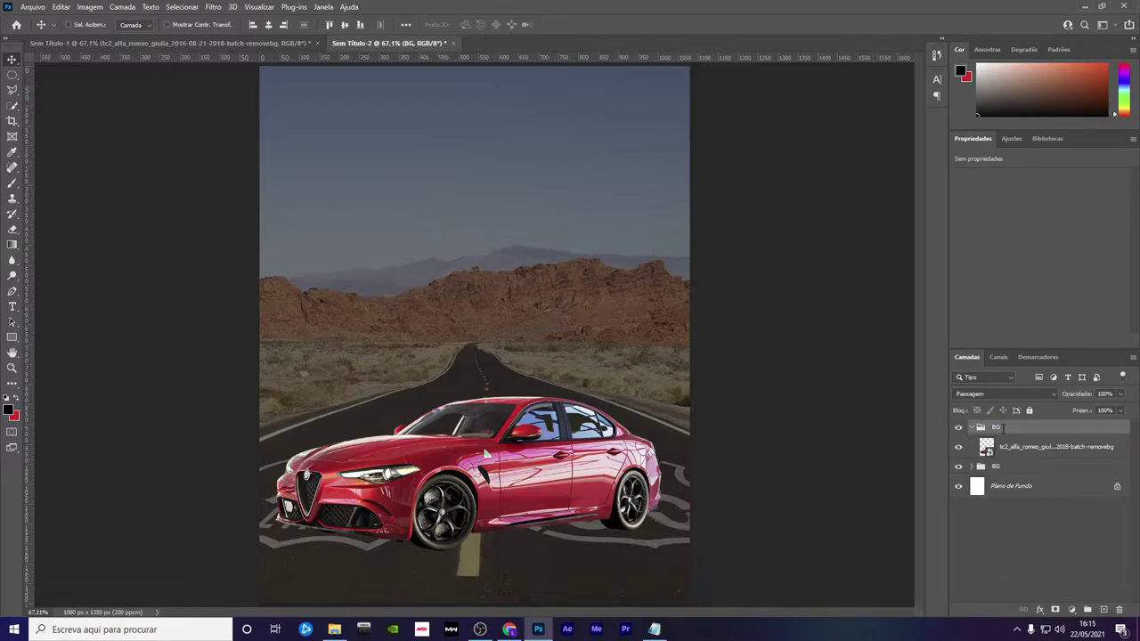
left_click(958, 428)
left_click(971, 427)
left_click(1029, 451)
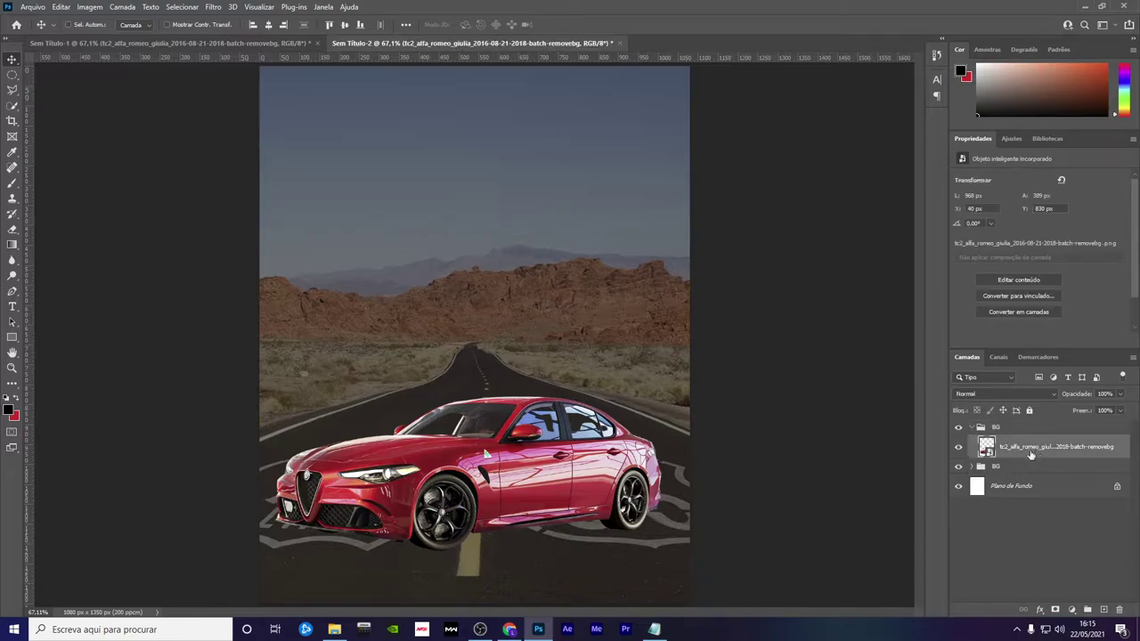
left_click(1104, 609, "ctrl")
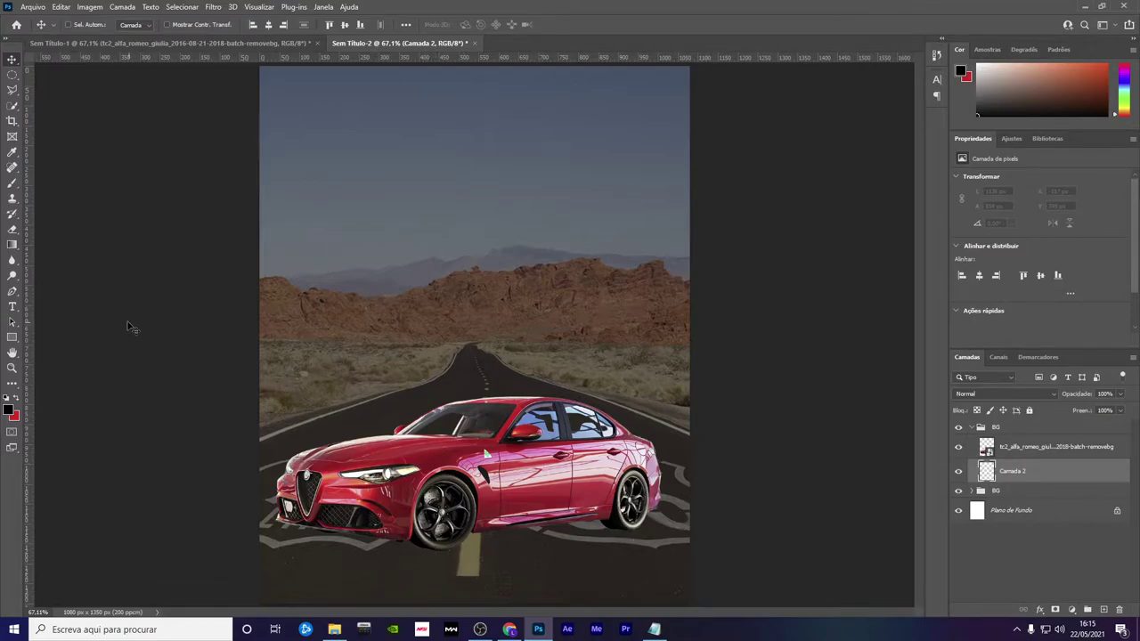
Set a soft, flattened brush tip and paint a shadow under the rear wheel
key("b")
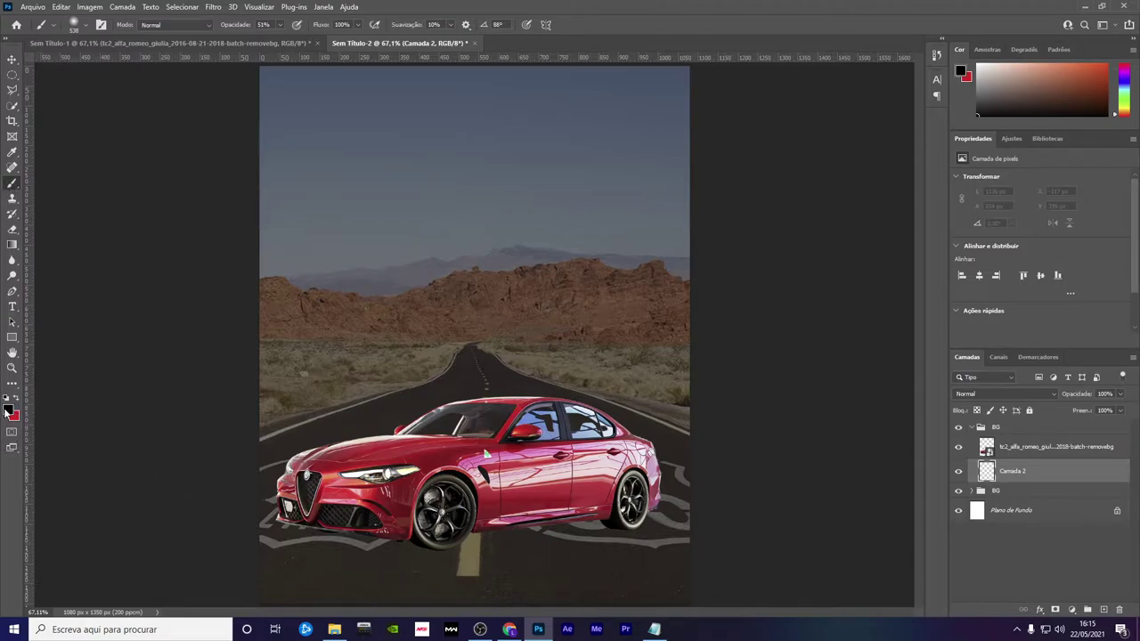
right_click(461, 477)
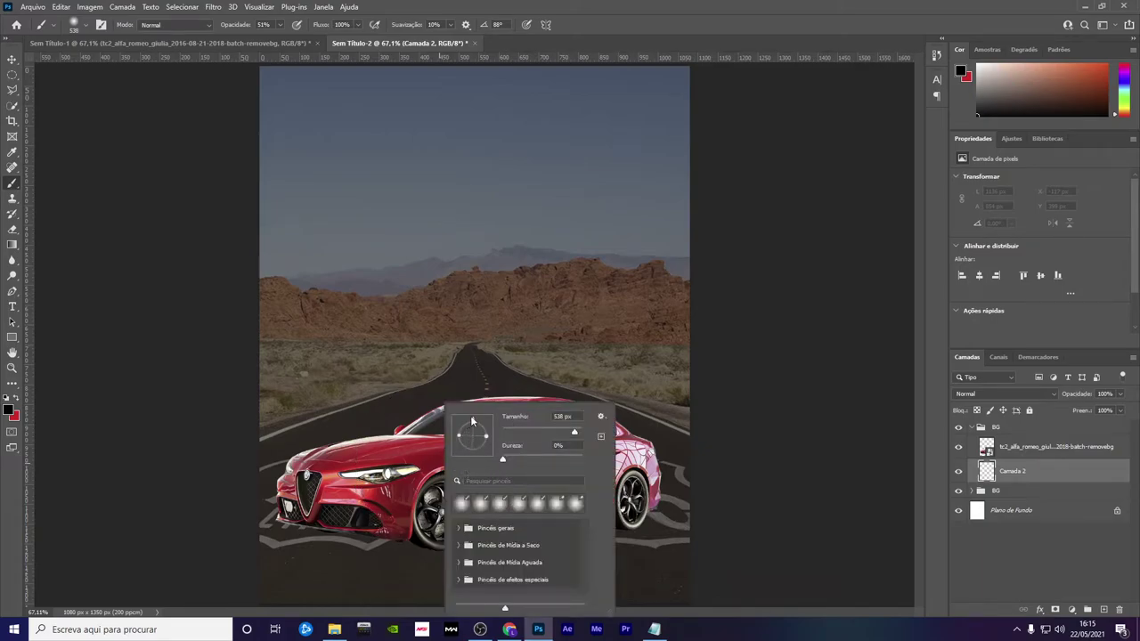
mouse_move(473, 420)
left_mouse_down()
mouse_move(486, 433)
mouse_move(473, 432)
left_mouse_up()
left_click(593, 527)
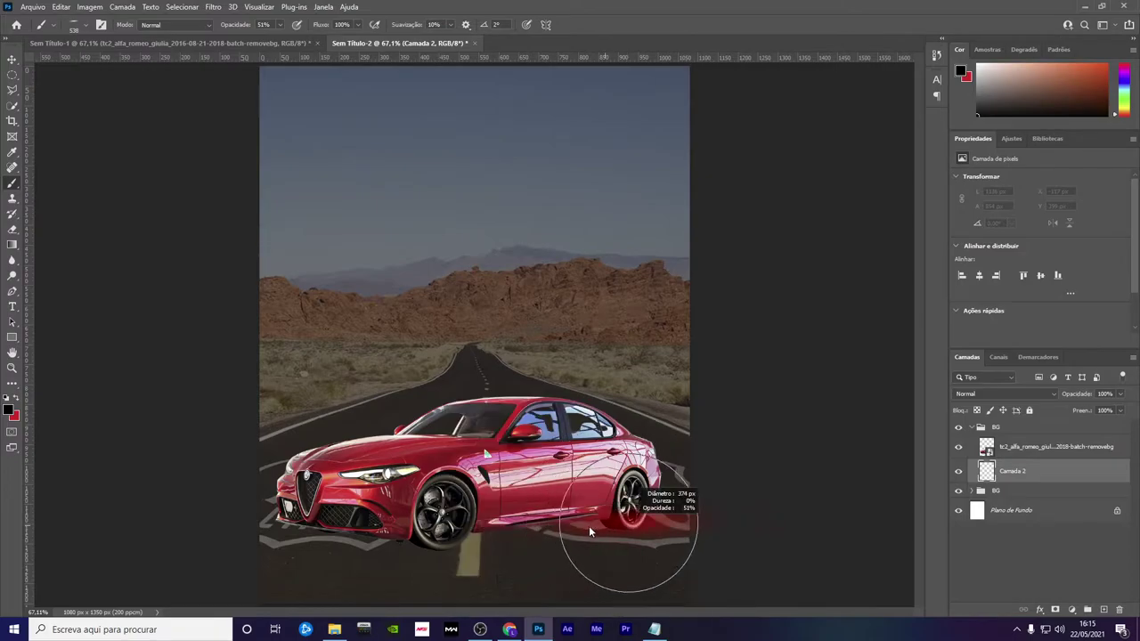
left_click_drag(608, 527, 624, 528)
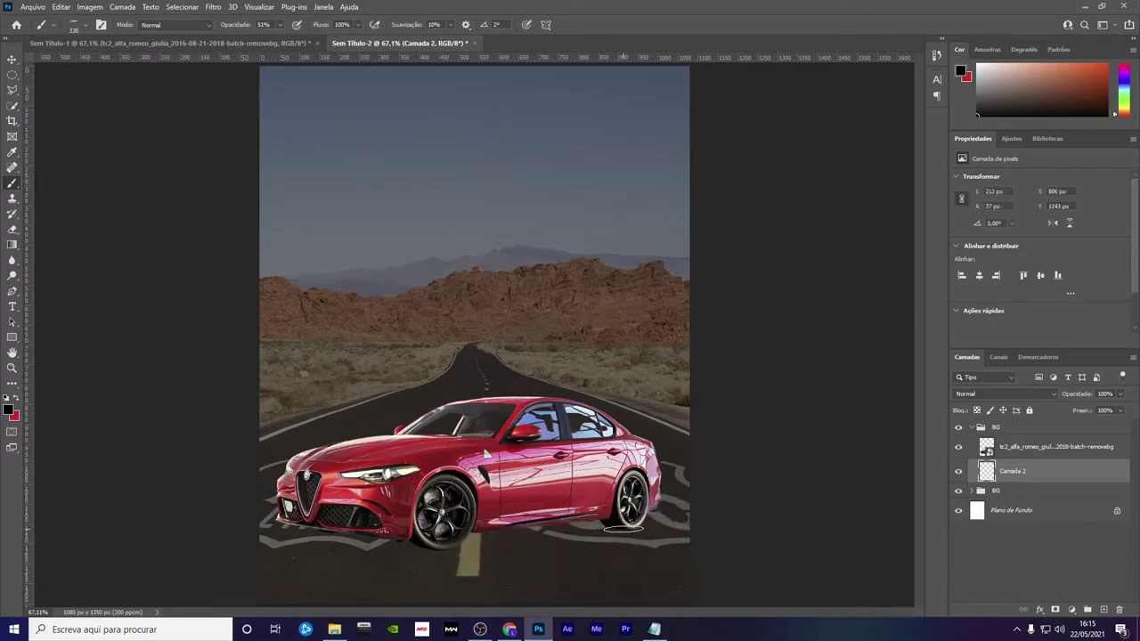
left_click(623, 527)
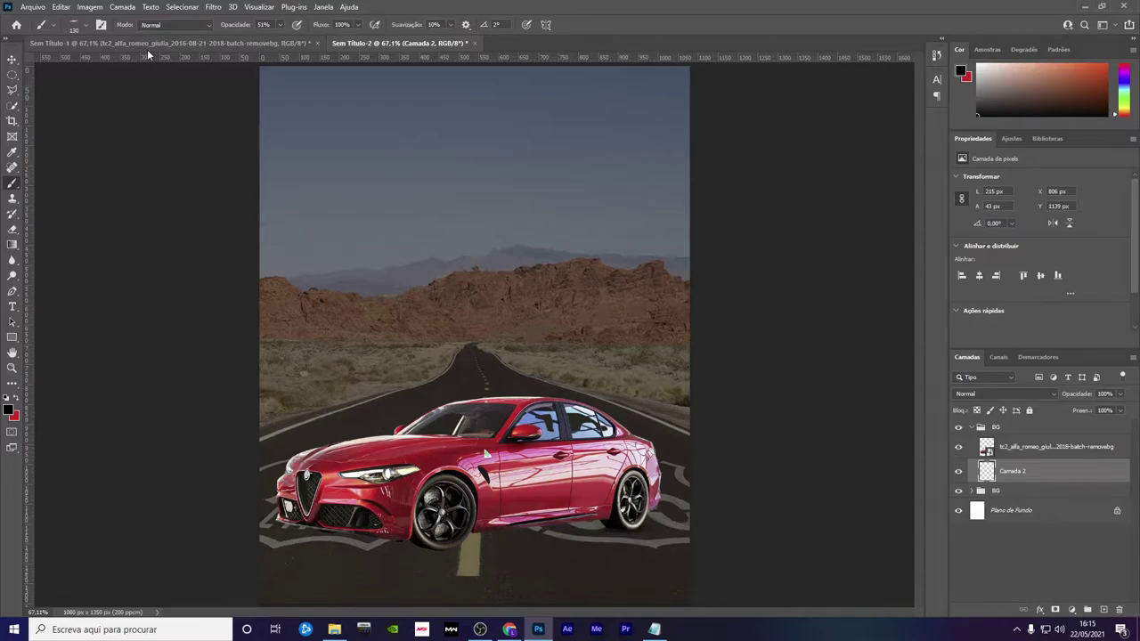
Raise brush opacity to 100% and paint a shadow under the car's front
left_click(280, 25)
left_click_drag(282, 39, 320, 41)
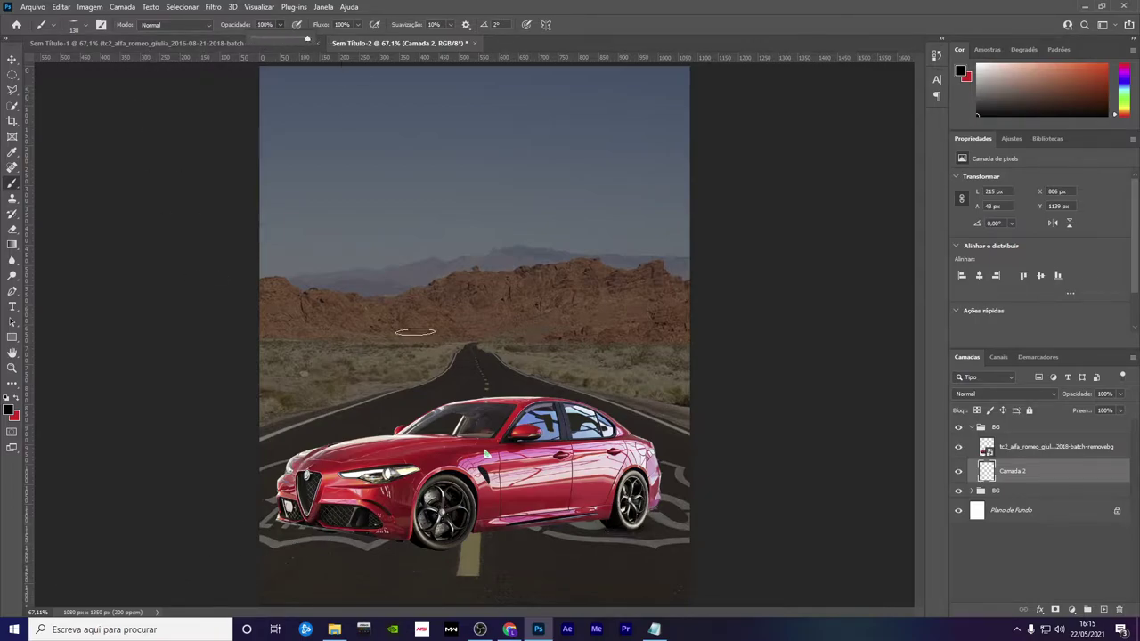
left_click(437, 550)
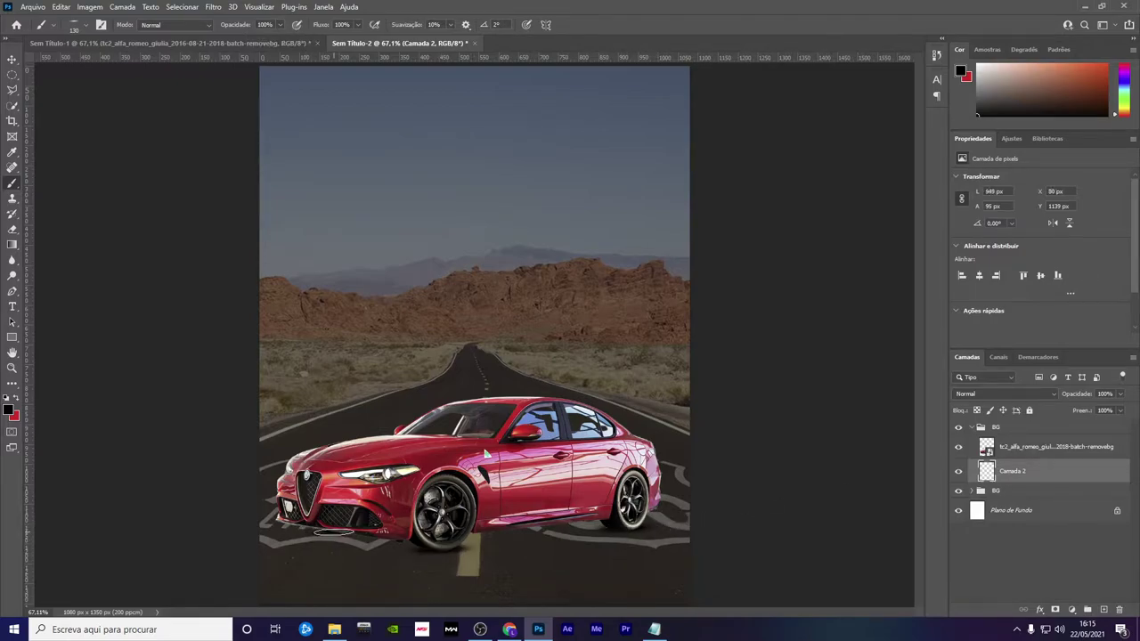
Duplicate the car and darken the original copy to black with Hue/Saturation Lightness -100
left_click(1040, 445)
key("ctrl+j")
left_click(1044, 478)
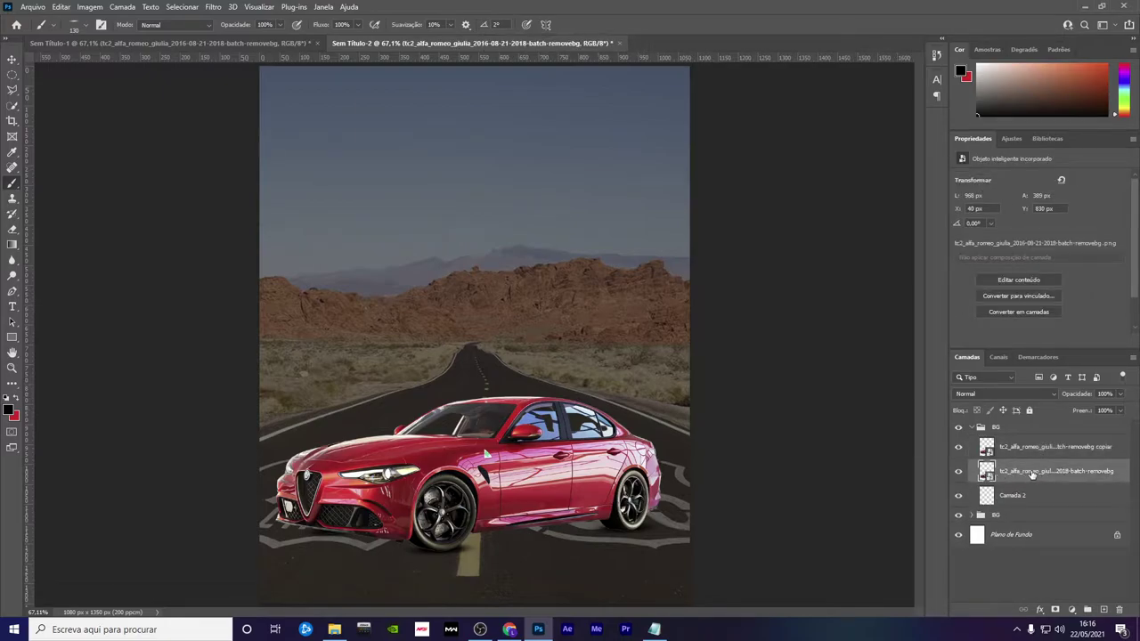
key("ctrl+u")
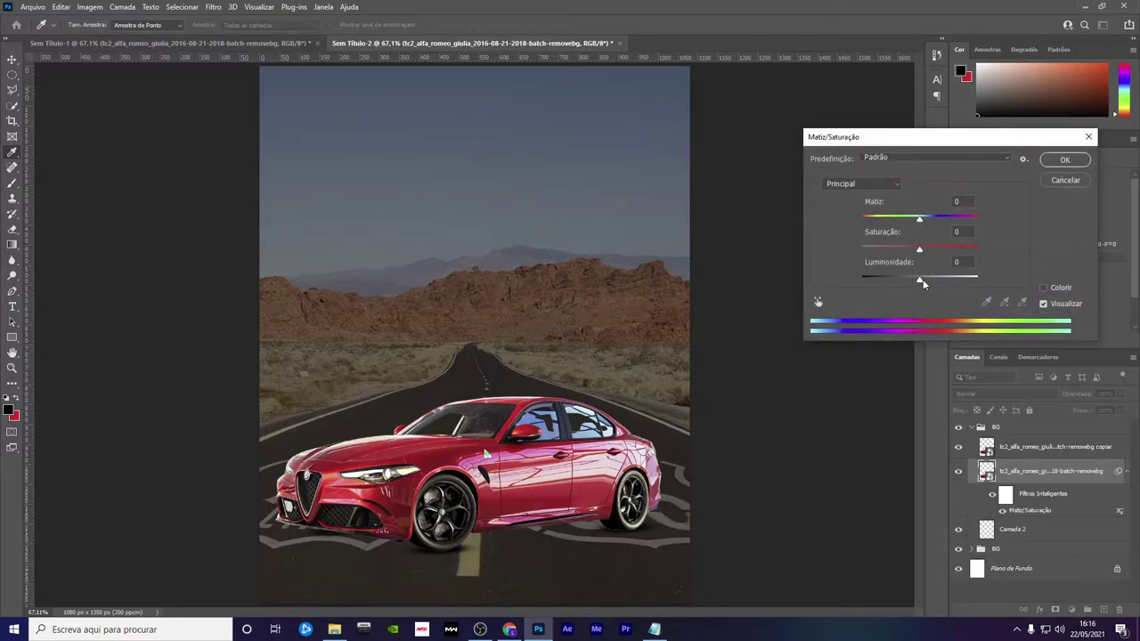
left_click_drag(923, 279, 862, 279)
left_click(1066, 160)
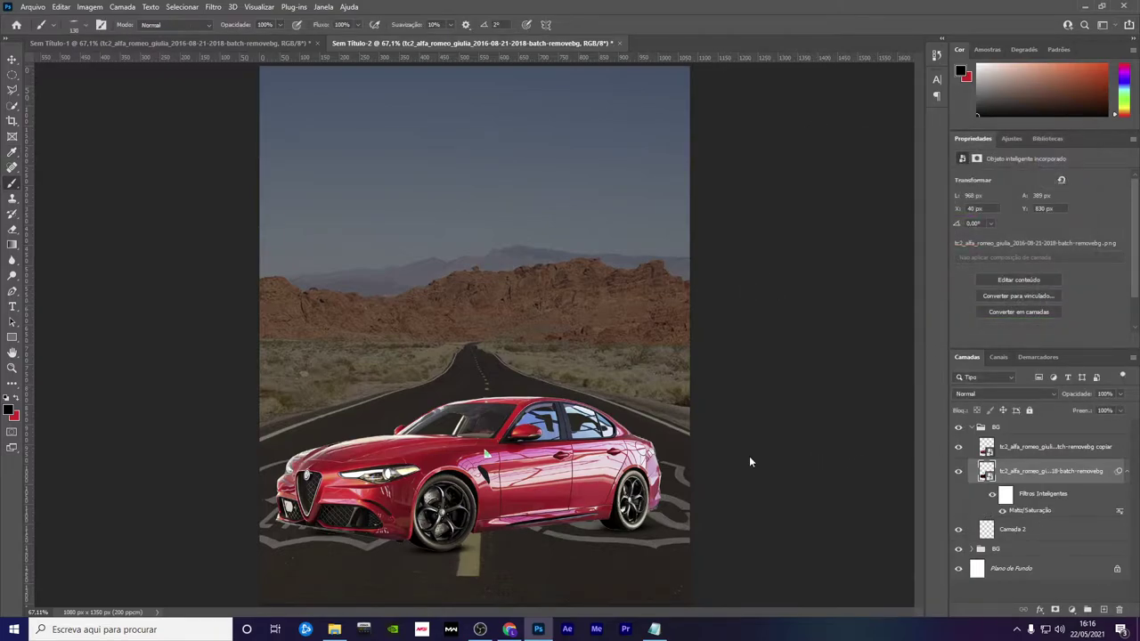
Flip the black car vertically and move it below the original
key("ctrl+t")
left_click(573, 252)
right_click(509, 436)
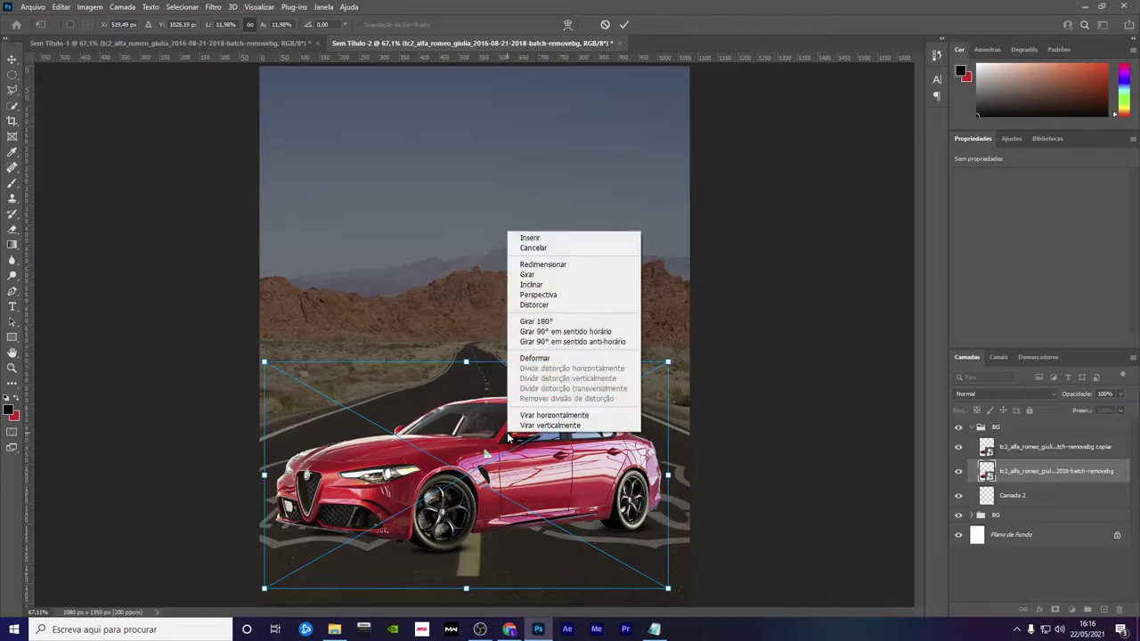
left_click(525, 426)
left_click_drag(536, 455, 548, 600)
left_click(625, 18)
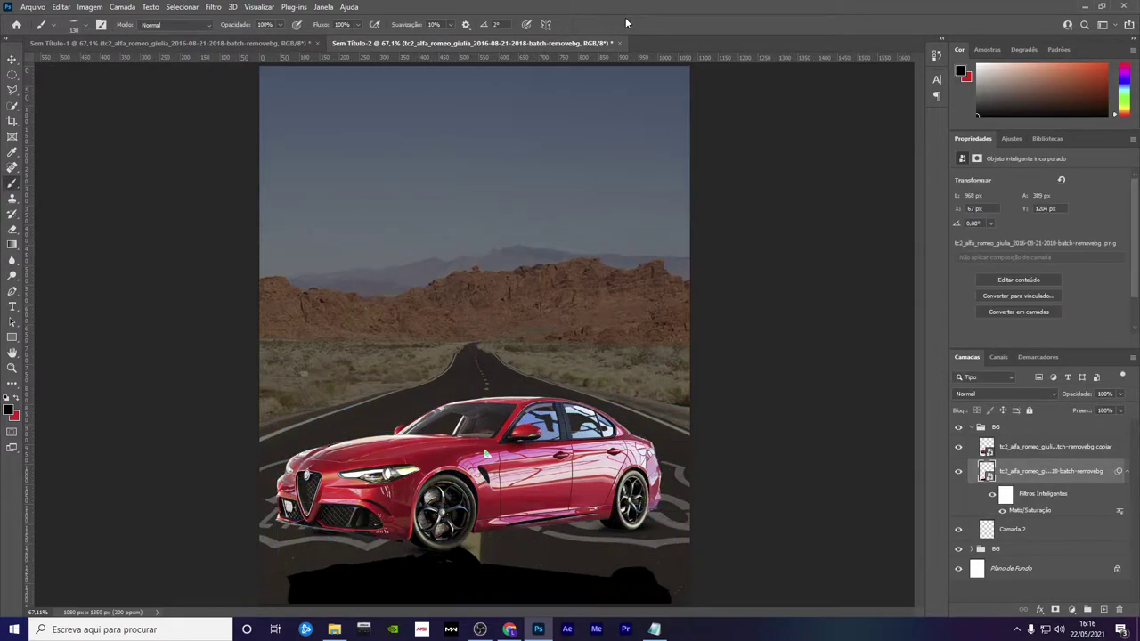
Rotate the flipped silhouette about -12° and nudge it right
key("ctrl+t")
left_click(596, 252)
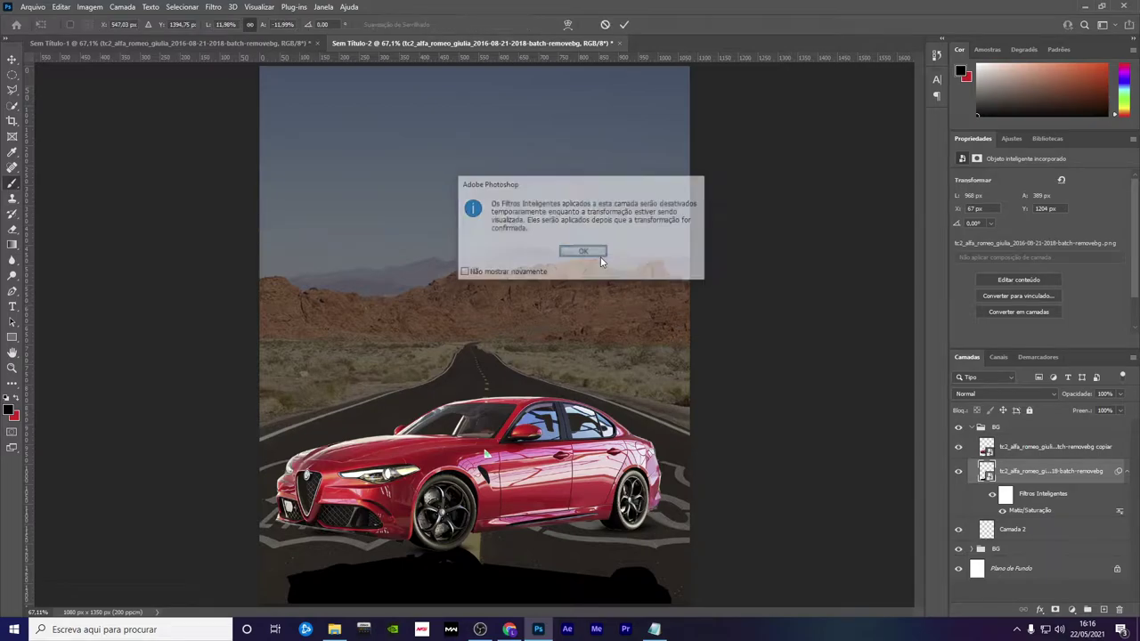
left_click_drag(703, 520, 693, 463)
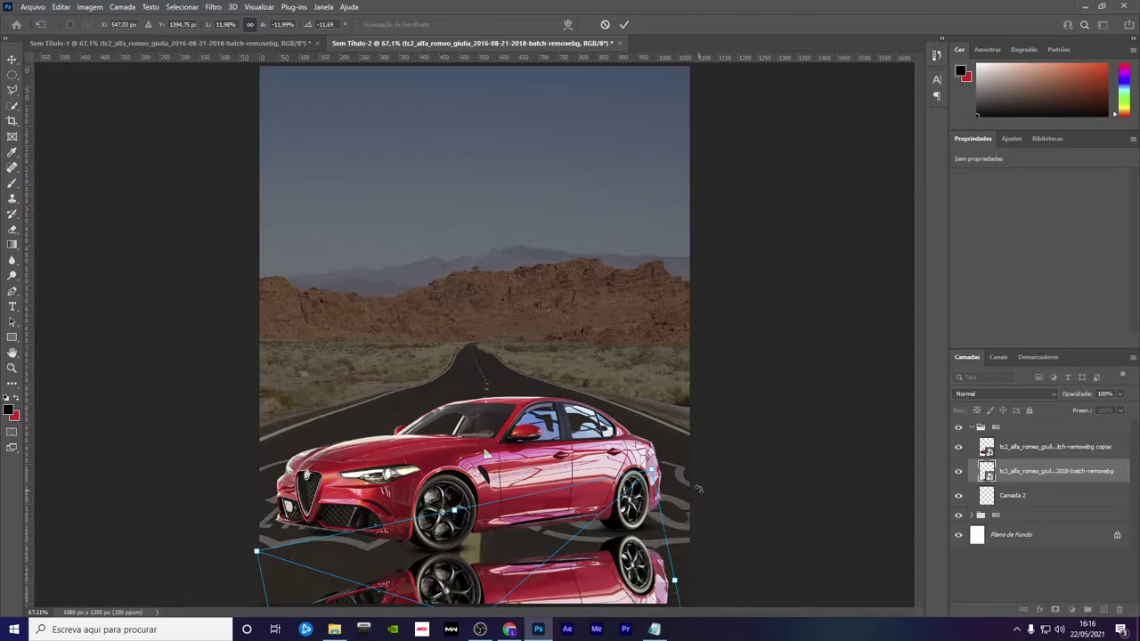
left_click_drag(659, 521, 669, 528)
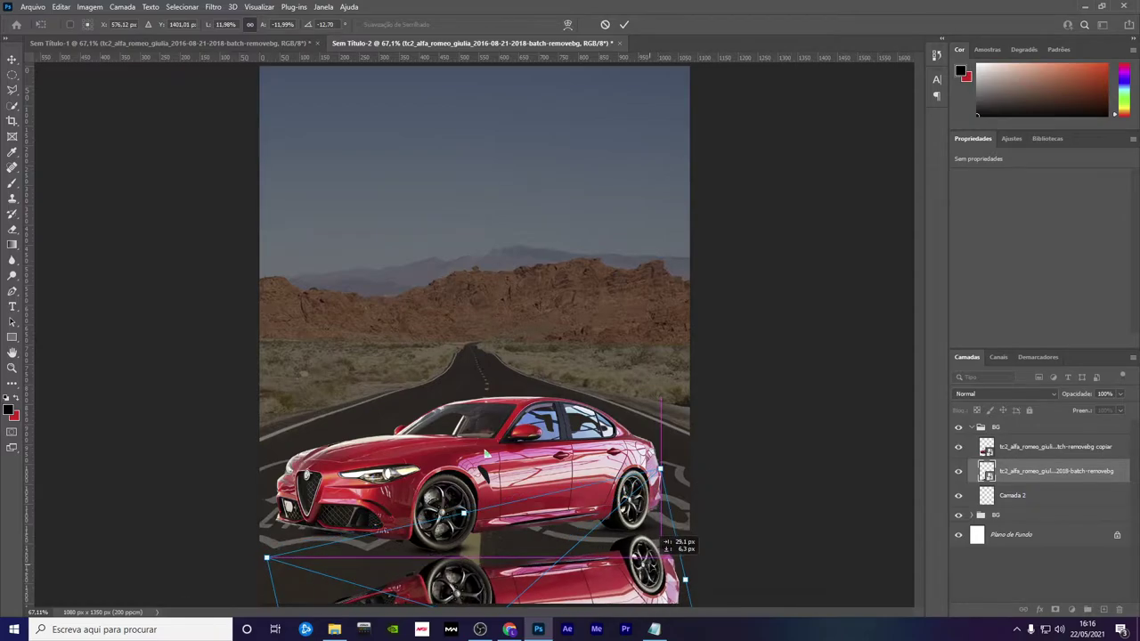
left_click(624, 24)
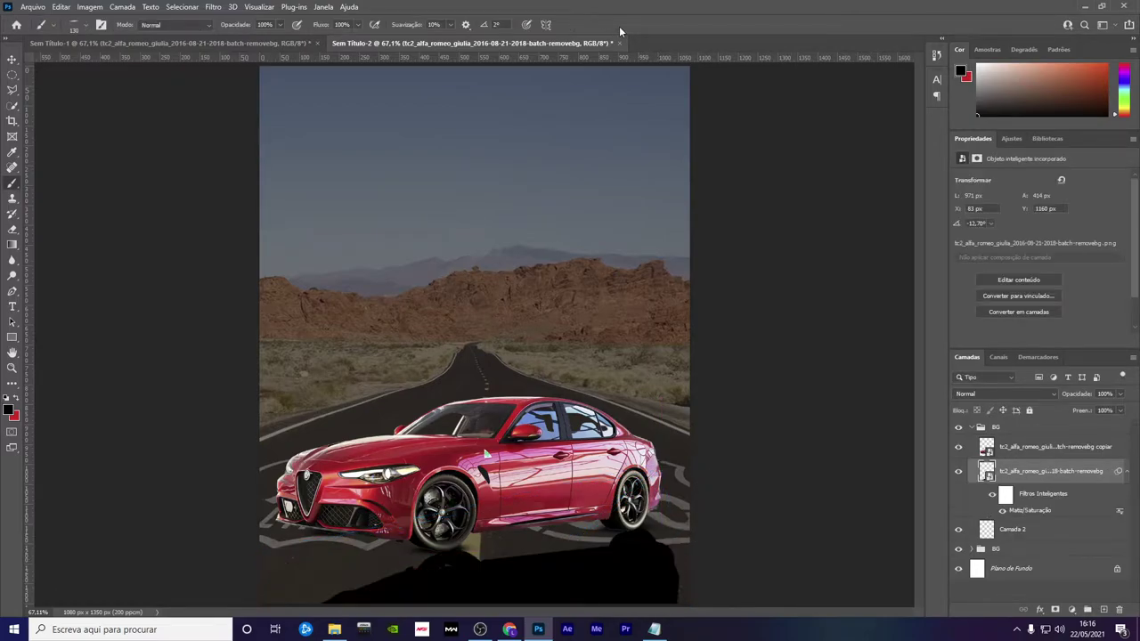
Distort the silhouette's corners so it lies as a cast shadow under the car
key("ctrl+t")
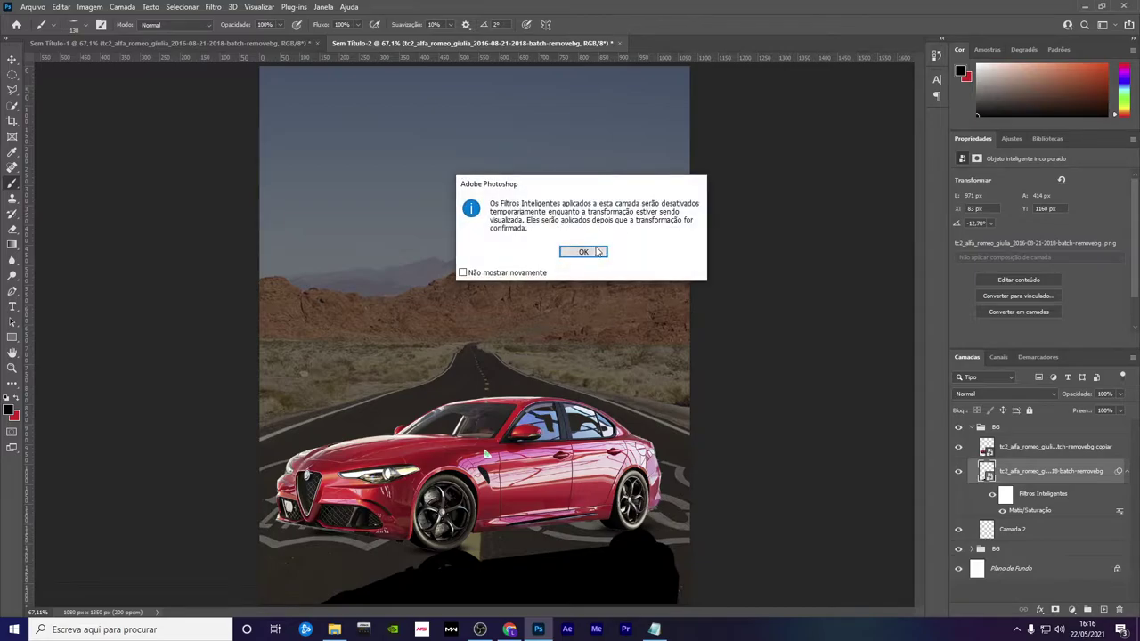
left_click(584, 252)
left_click_drag(662, 466, 621, 520)
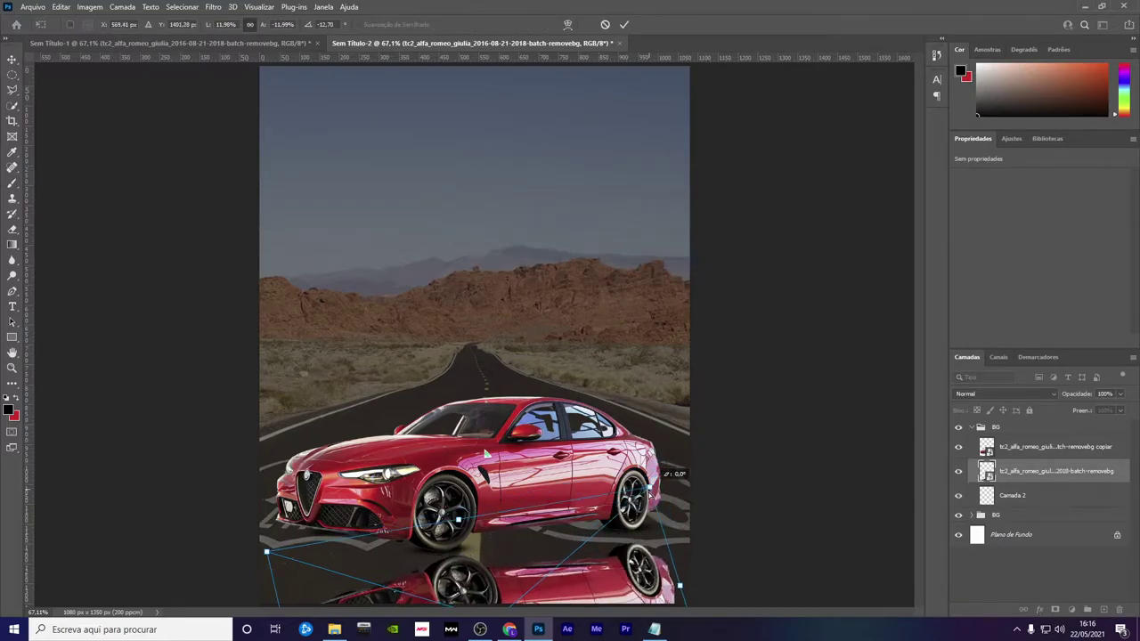
left_click_drag(267, 553, 298, 564)
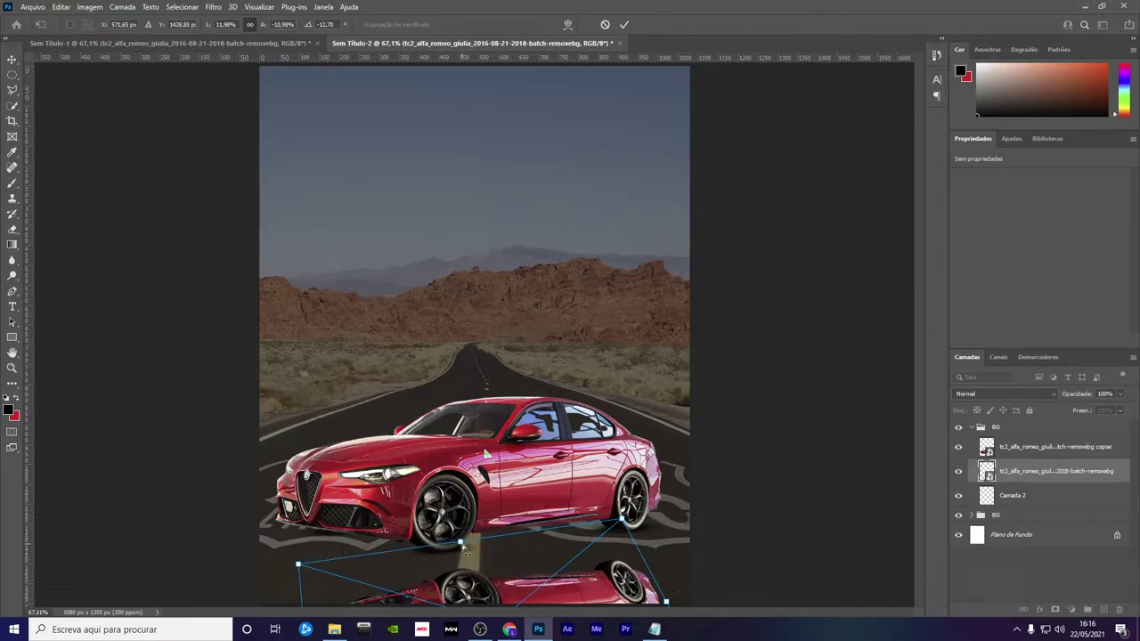
left_click_drag(466, 551, 521, 546)
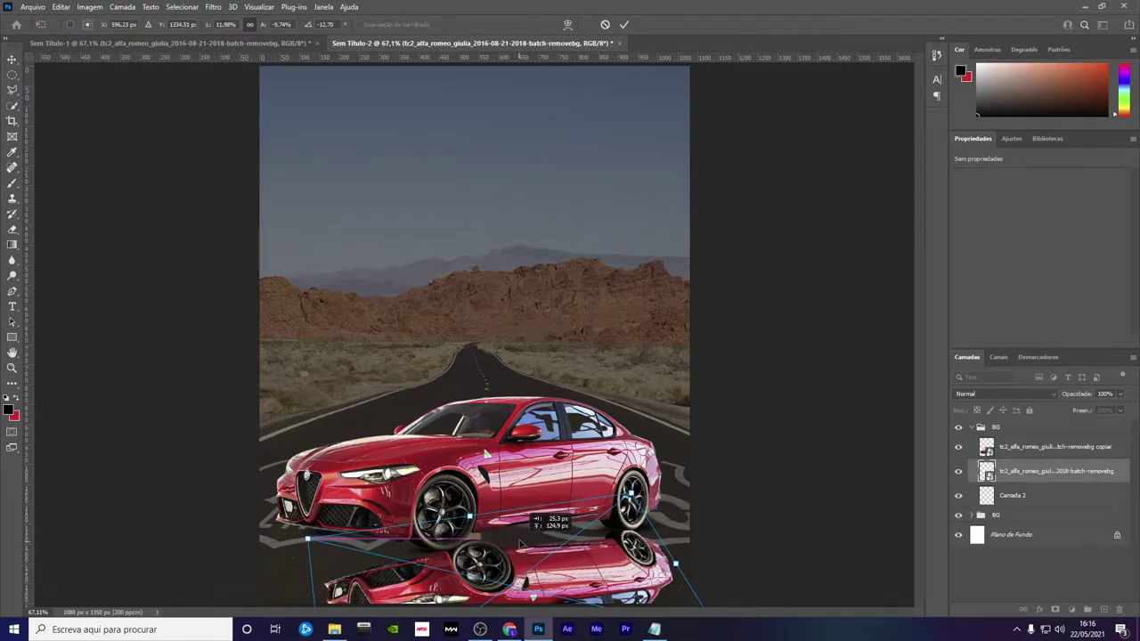
left_click_drag(676, 564, 690, 557)
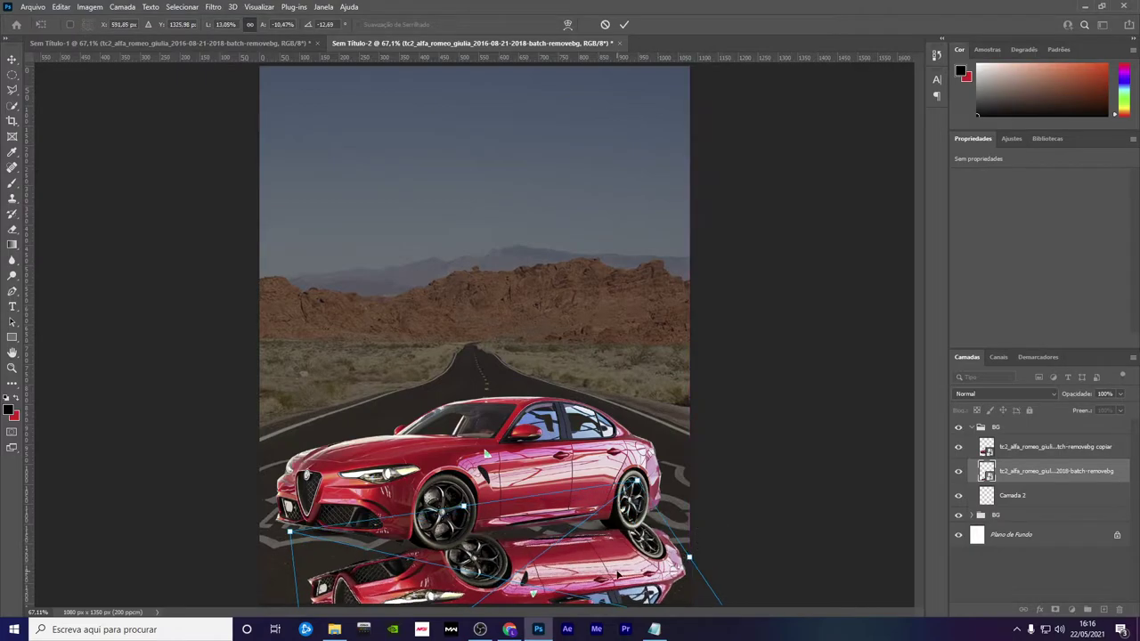
mouse_move(618, 575)
left_mouse_down()
mouse_move(611, 586)
mouse_move(637, 579)
mouse_move(638, 560)
left_mouse_up()
mouse_move(708, 559)
left_mouse_down()
mouse_move(693, 550)
mouse_move(693, 563)
left_mouse_up()
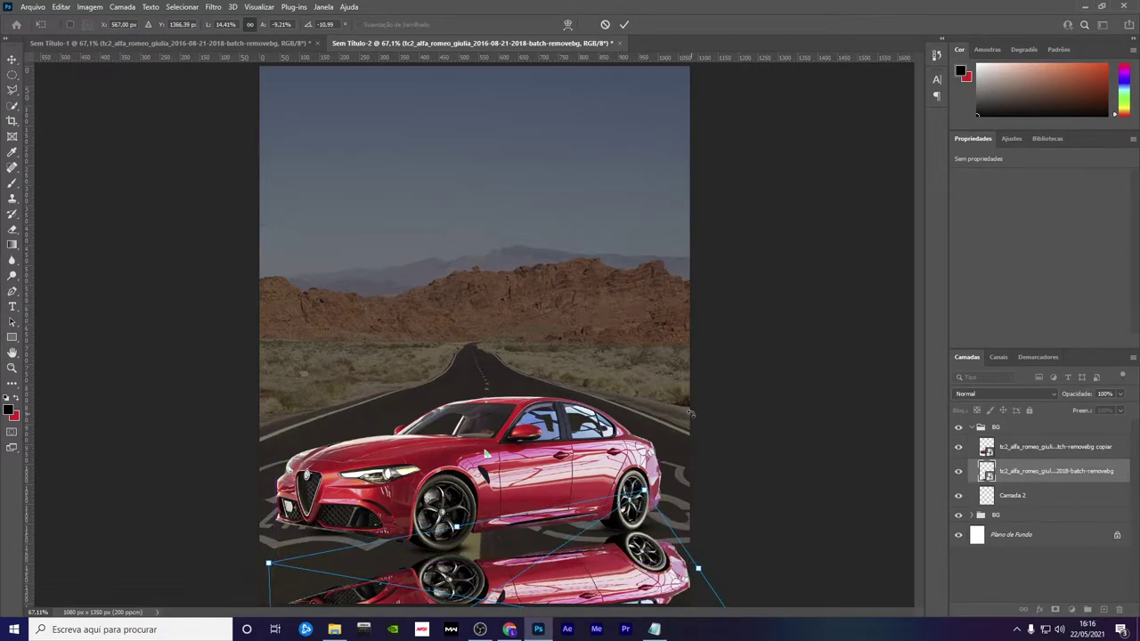
left_click_drag(692, 413, 694, 420)
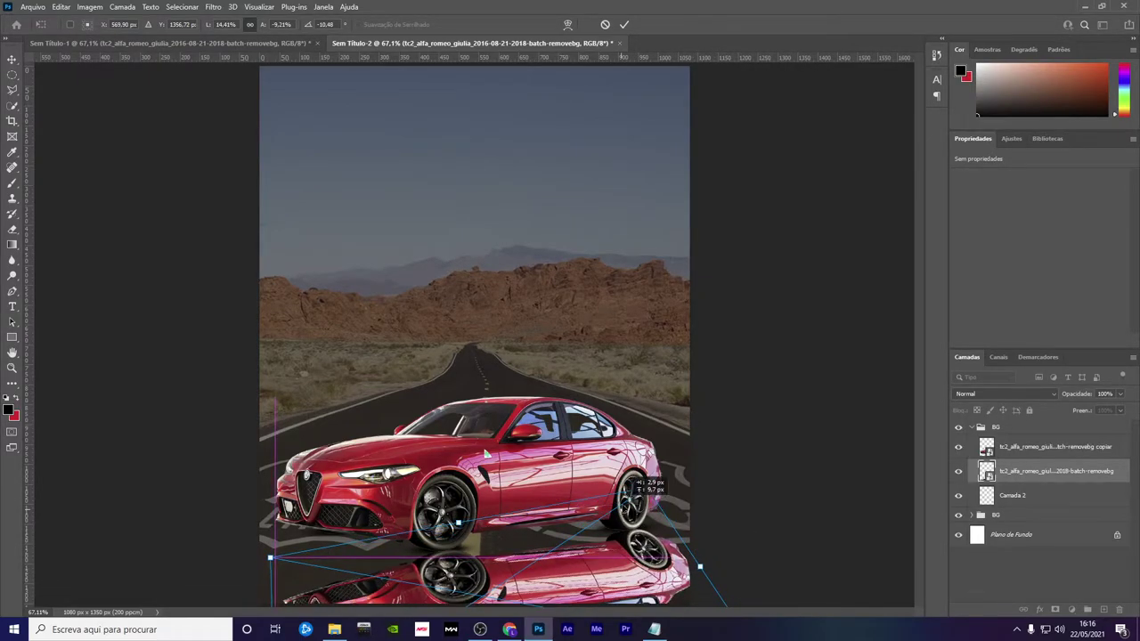
left_click(628, 26)
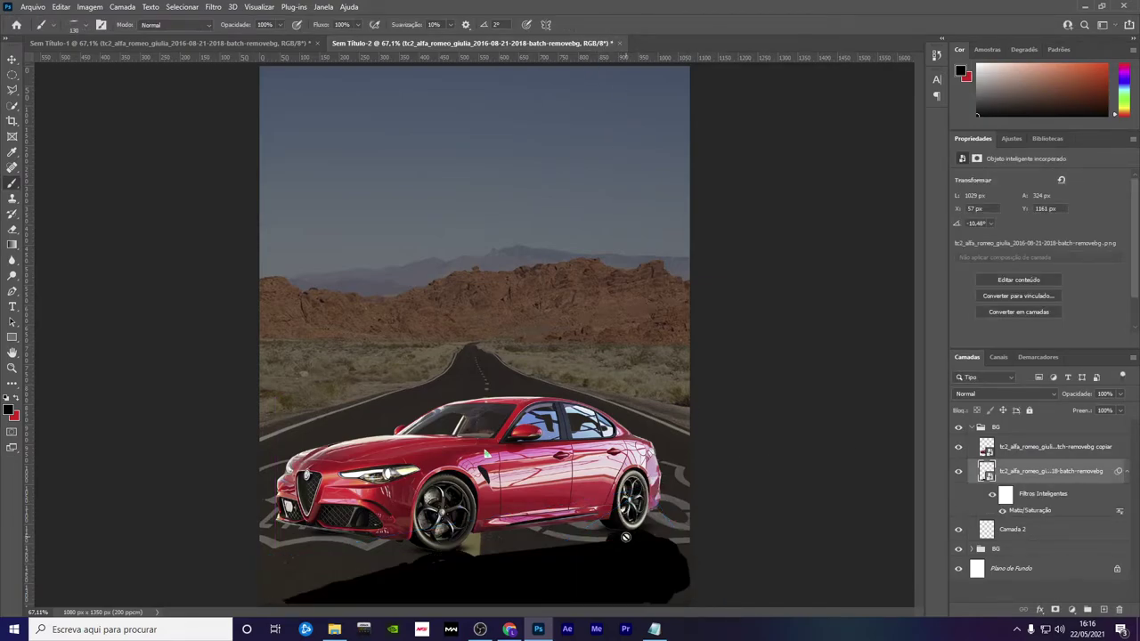
Lower the silhouette's opacity, add a new layer and make an oval selection under the car
left_click(1120, 394)
left_click_drag(1120, 410, 1106, 411)
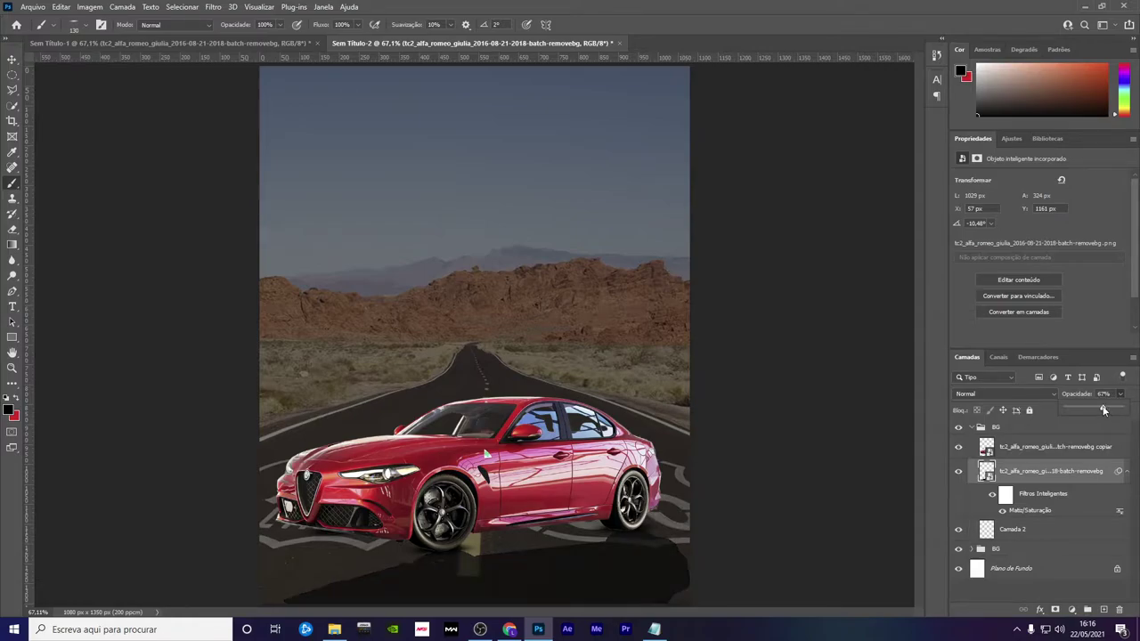
left_click(1102, 610)
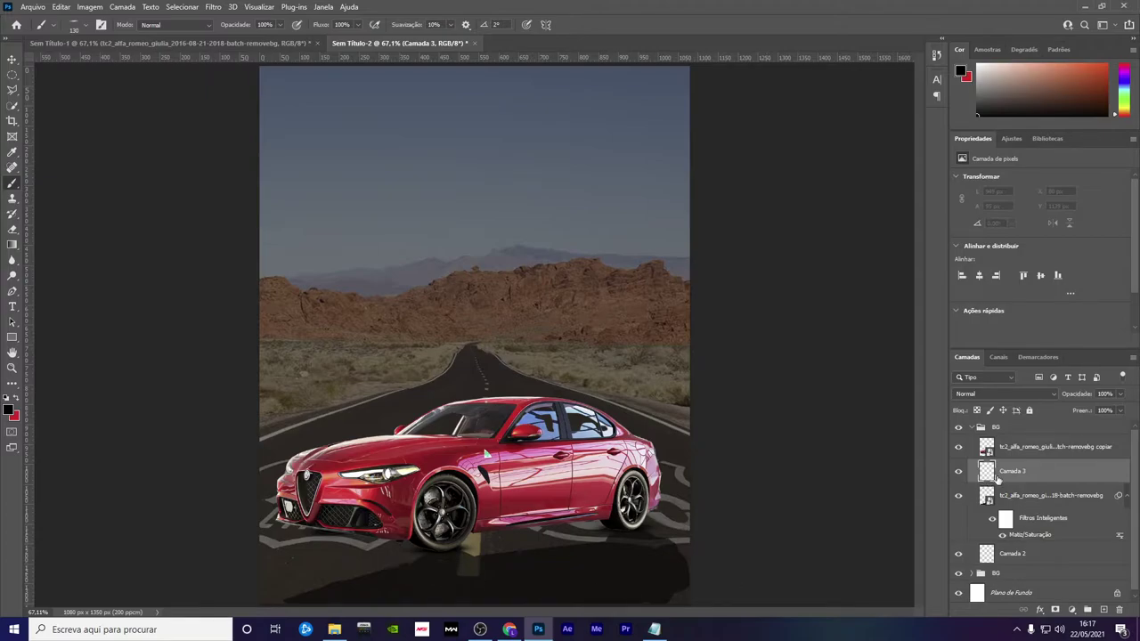
left_click_drag(273, 539, 420, 560)
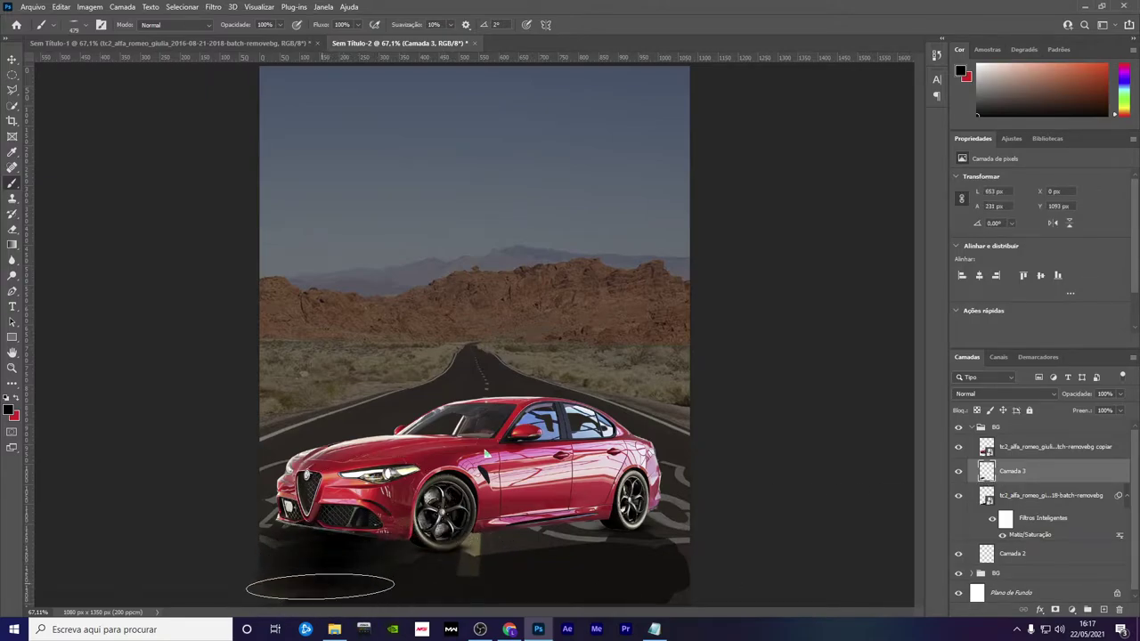
mouse_move(421, 559)
left_mouse_down()
mouse_move(404, 588)
mouse_move(407, 549)
left_mouse_up()
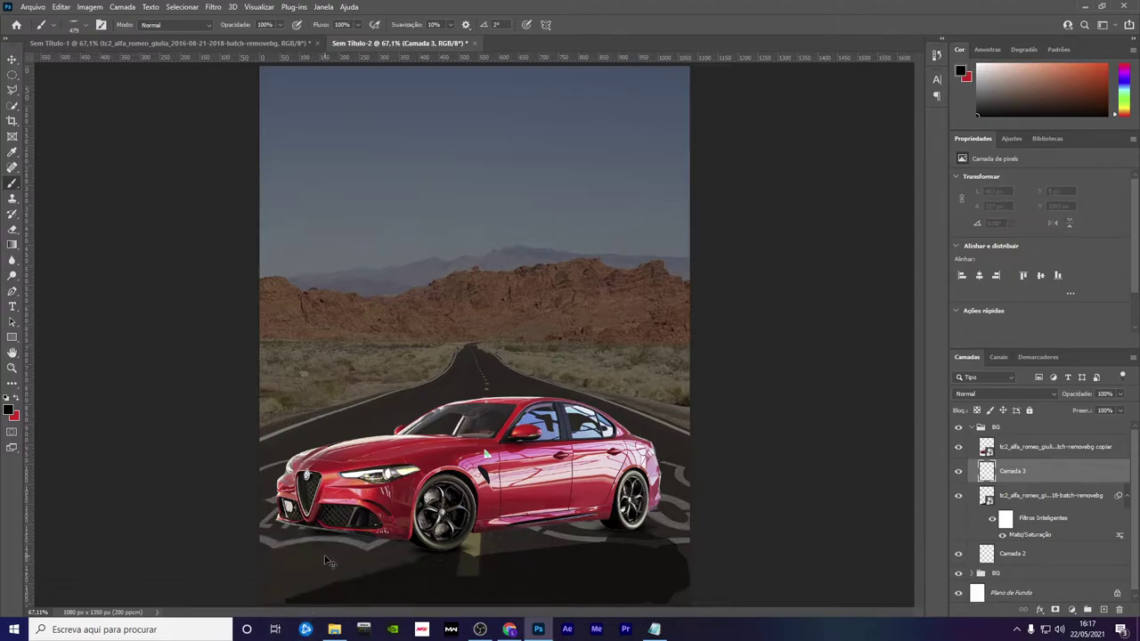
Paint dark shadow under the car's front and rear, with the layer faded to 72% opacity
left_click_drag(332, 535, 312, 583)
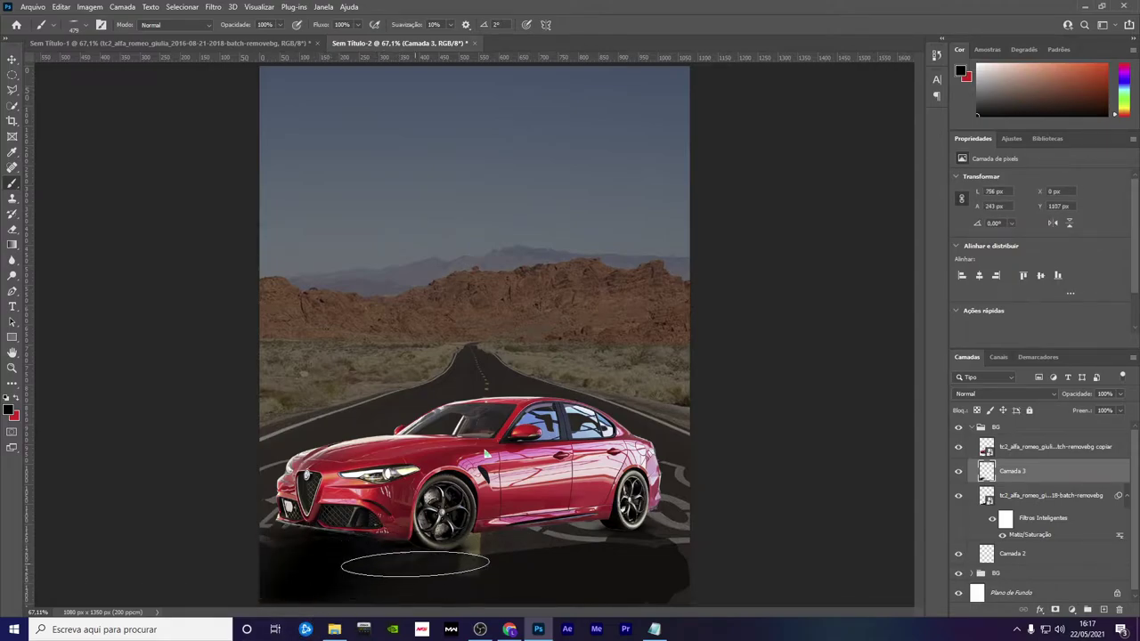
left_click_drag(510, 554, 562, 519)
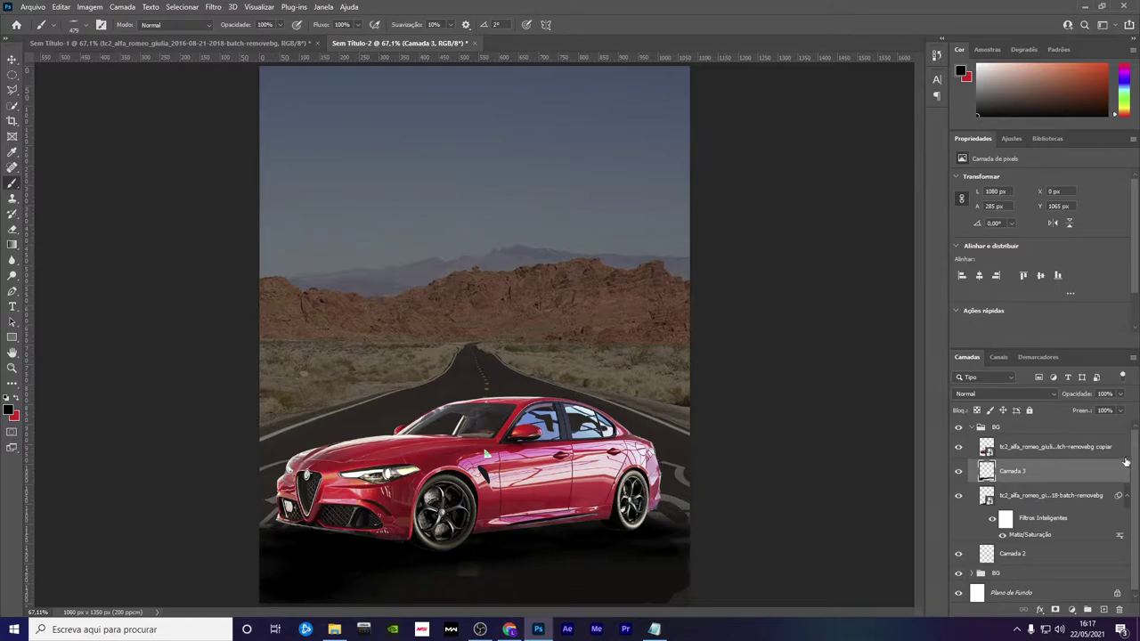
left_click(1119, 394)
mouse_move(1117, 410)
left_mouse_down()
mouse_move(1095, 411)
mouse_move(1106, 411)
left_mouse_up()
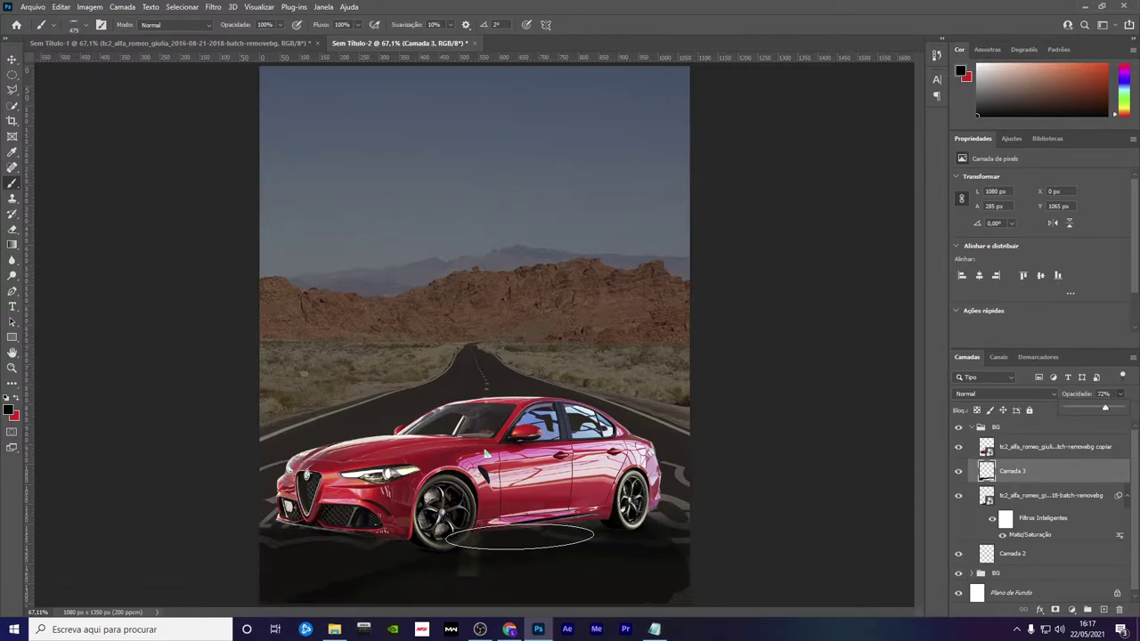
right_click(509, 530)
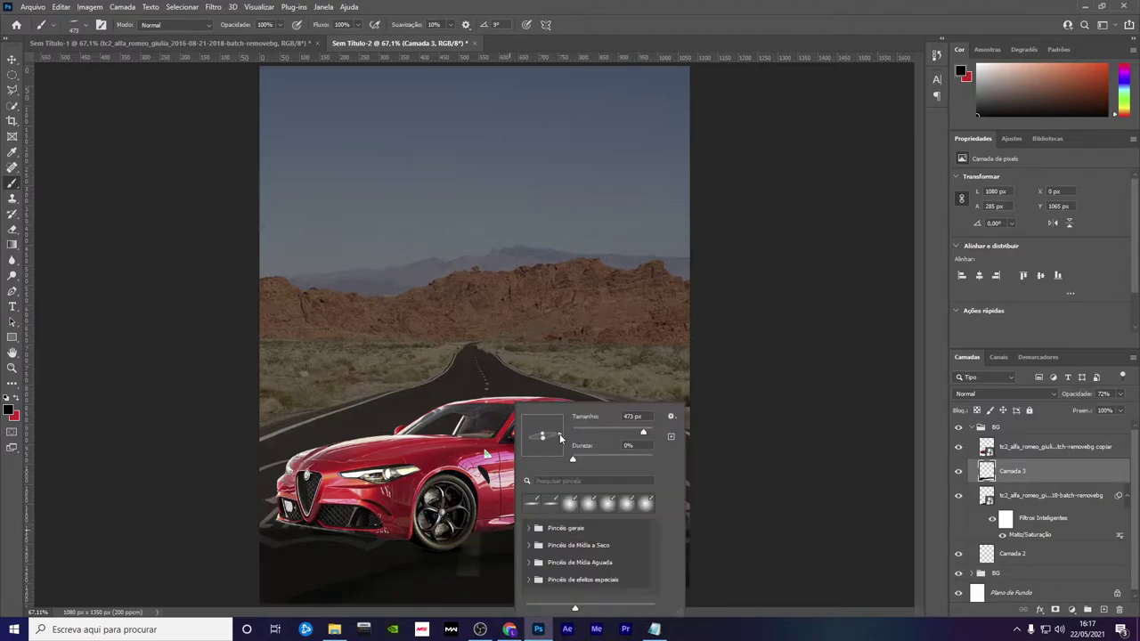
left_click(499, 532)
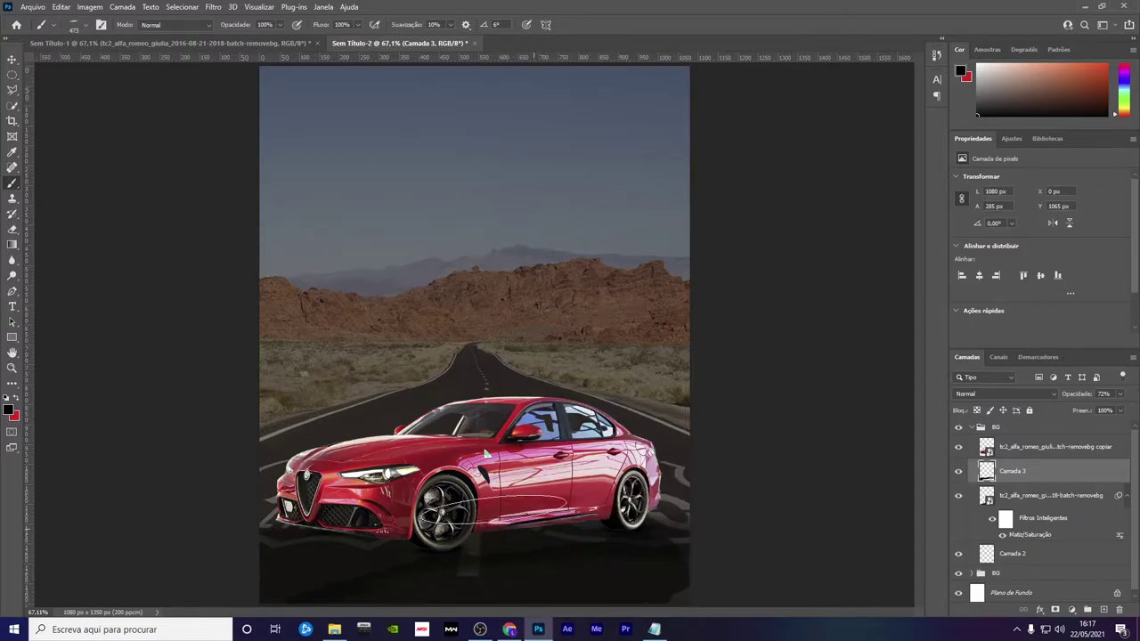
Paint extra shadow under the car, then darken its lower front bumper on a clipped layer
left_click(1089, 611)
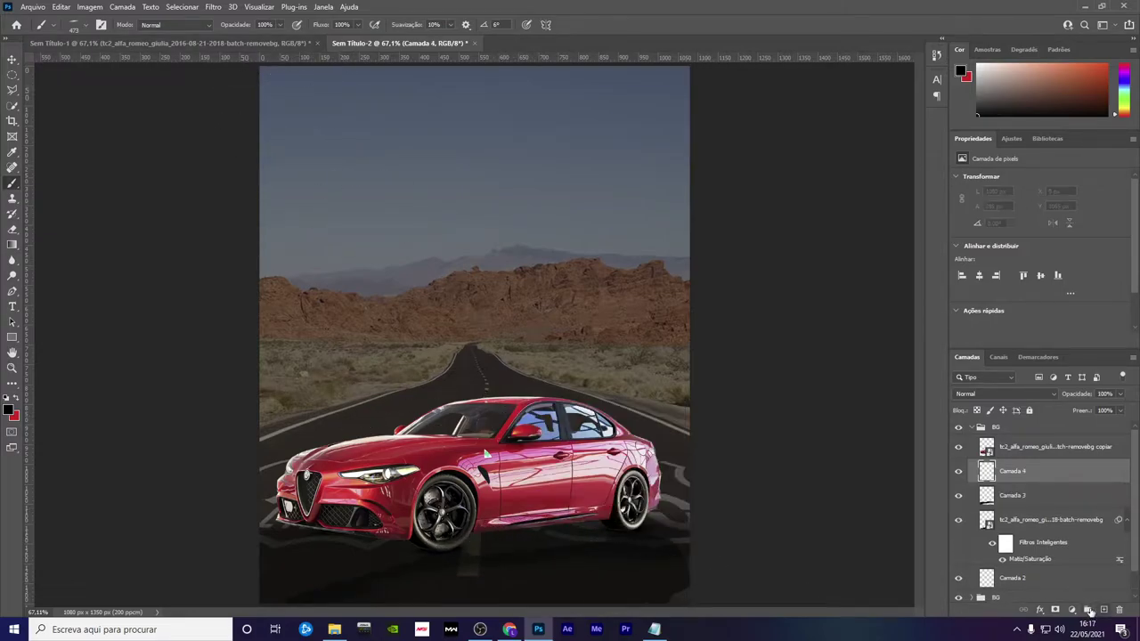
mouse_move(493, 539)
left_mouse_down()
mouse_move(593, 526)
mouse_move(436, 538)
mouse_move(344, 525)
mouse_move(393, 541)
mouse_move(365, 528)
mouse_move(550, 525)
left_mouse_up()
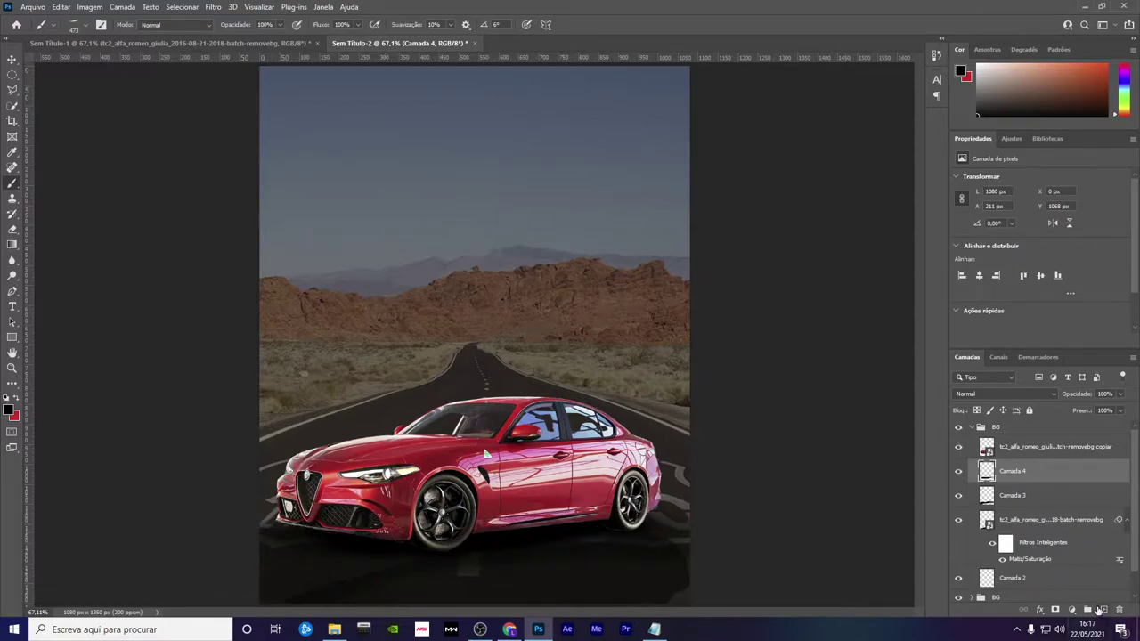
left_click(1050, 449)
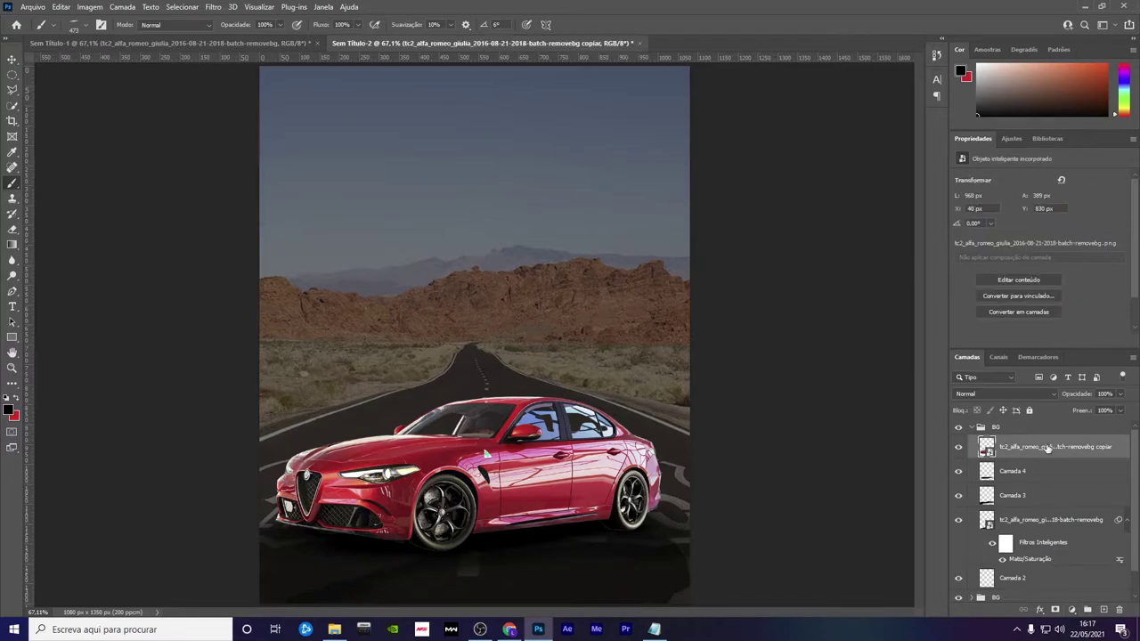
left_click(1103, 609)
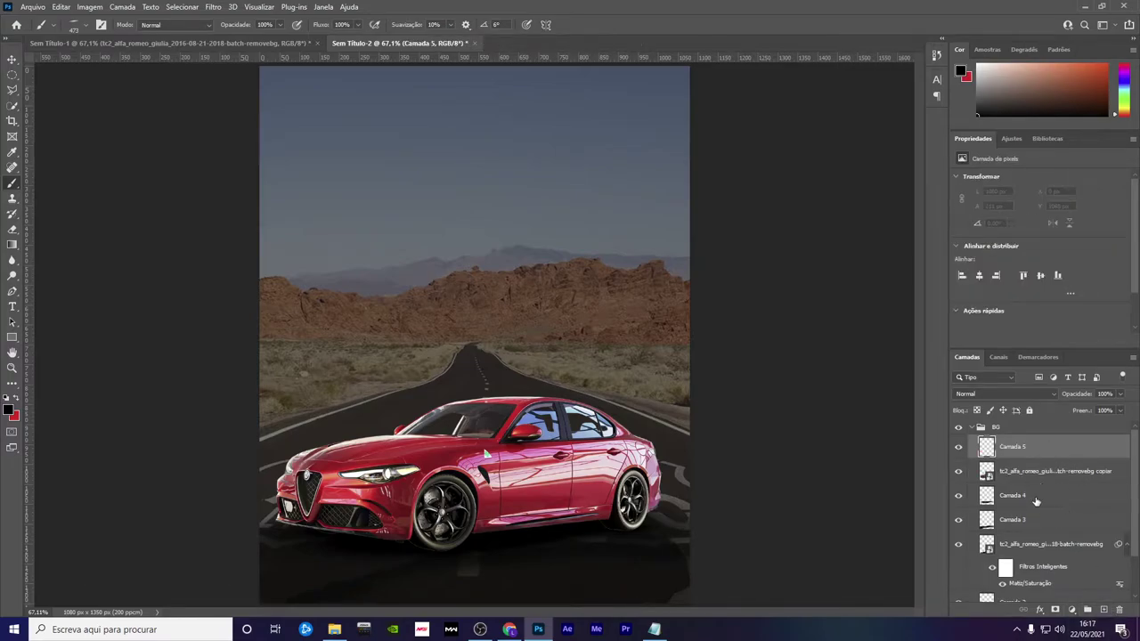
left_click(990, 457, "alt")
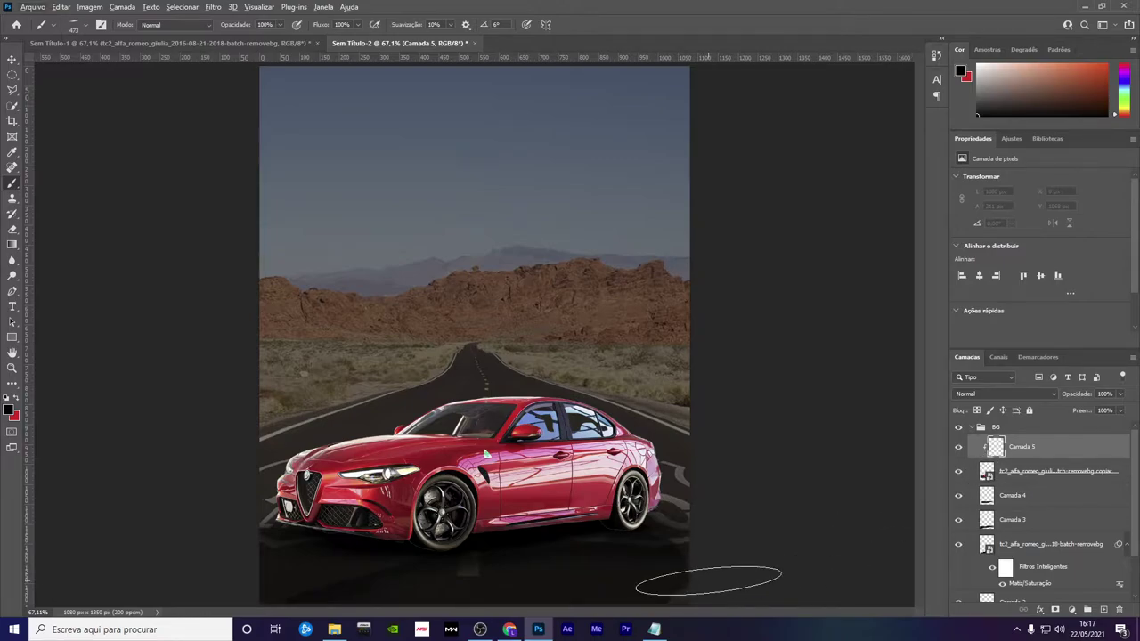
right_click(608, 481)
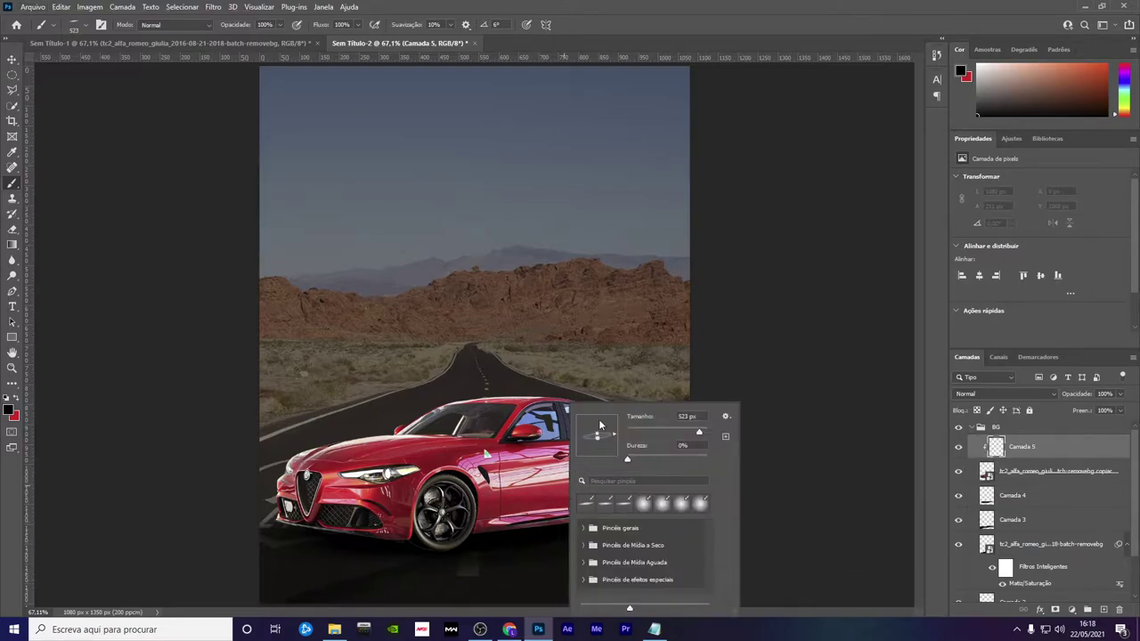
right_click(458, 522, "alt")
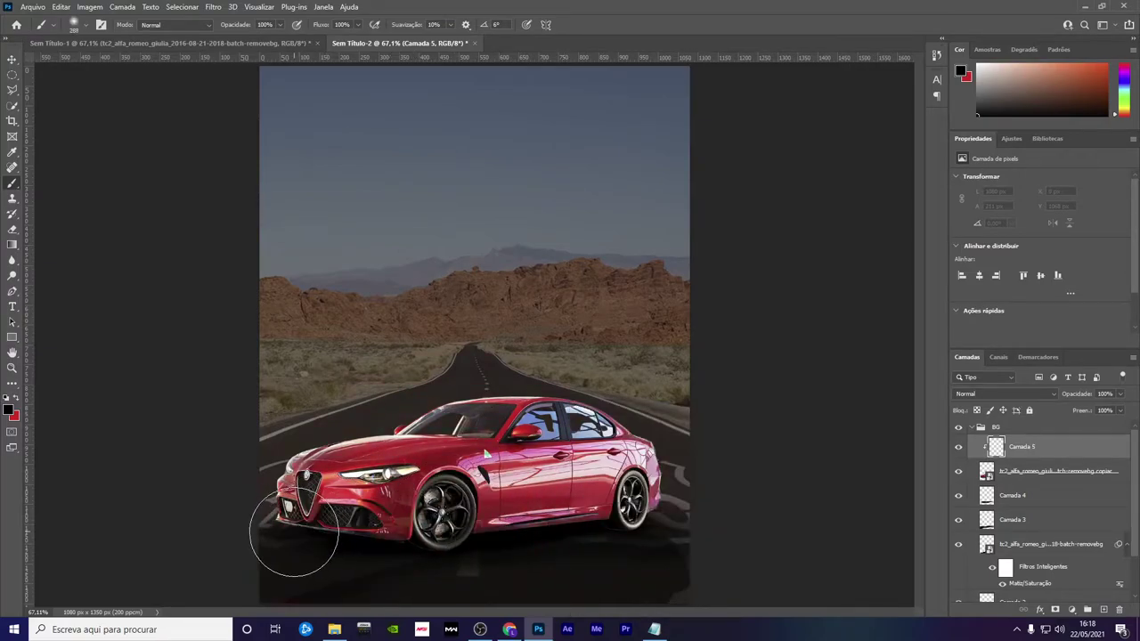
mouse_move(294, 522)
left_mouse_down()
mouse_move(395, 565)
mouse_move(438, 564)
mouse_move(428, 573)
mouse_move(662, 541)
mouse_move(453, 565)
mouse_move(261, 547)
mouse_move(476, 570)
mouse_move(458, 555)
mouse_move(611, 547)
mouse_move(490, 565)
left_mouse_up()
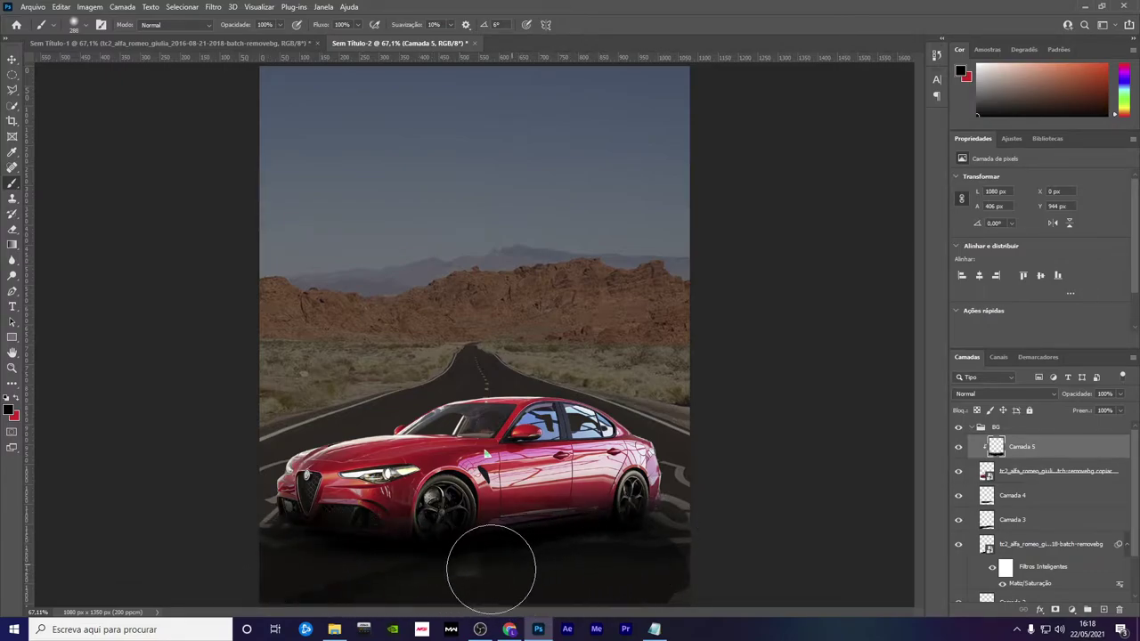
Add another clipped layer and paint light shading on the car at 25% brush opacity
left_click(1103, 609)
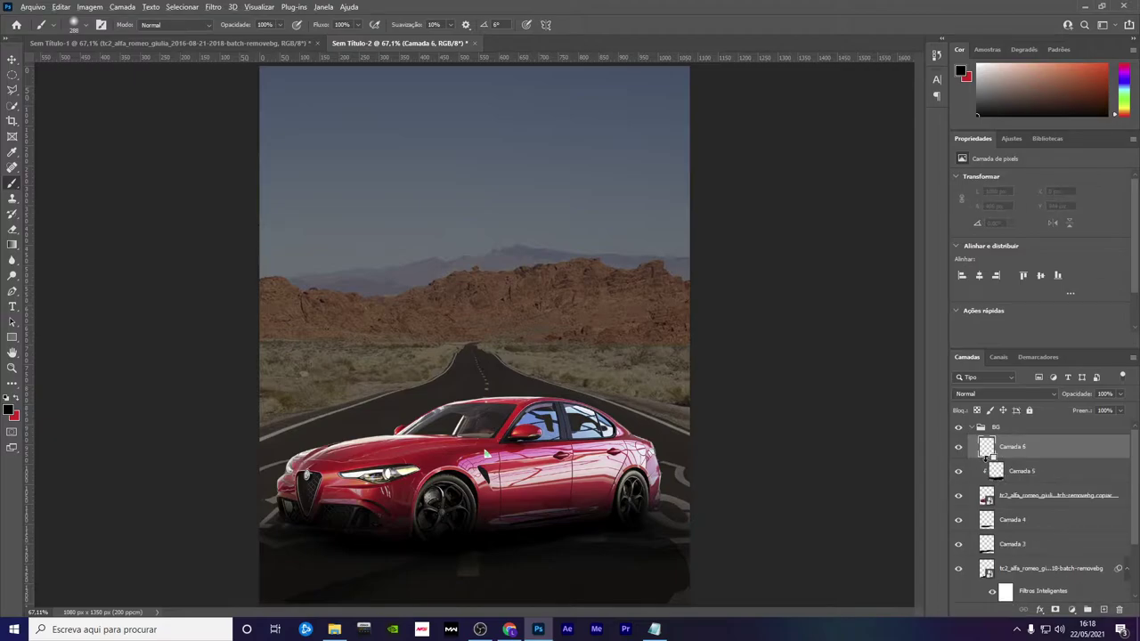
left_click(987, 457, "alt")
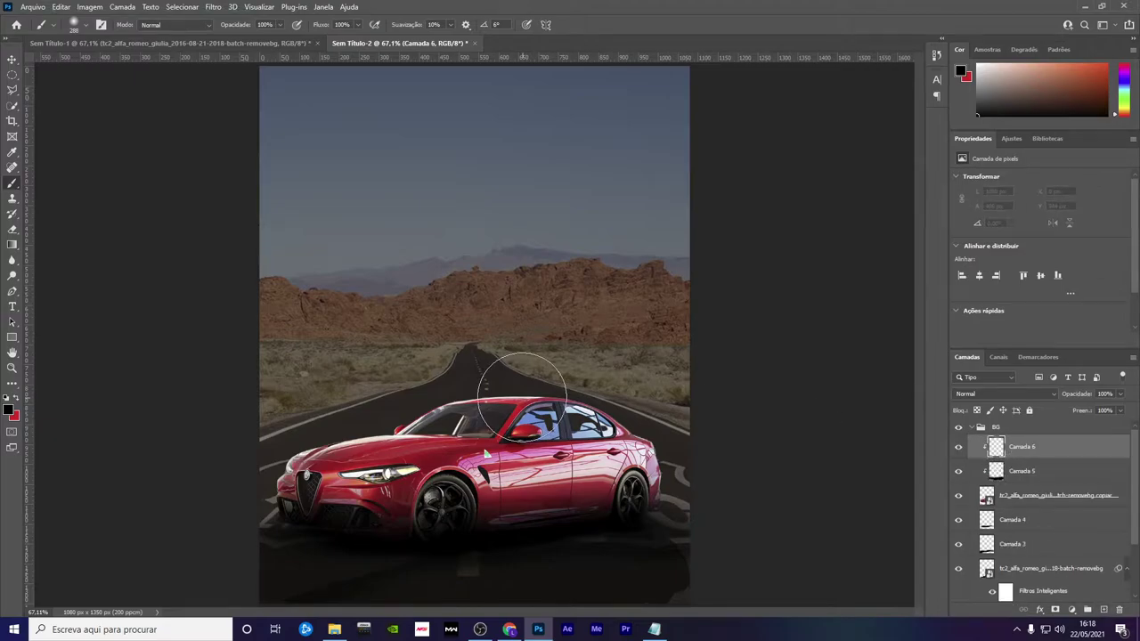
left_click(280, 25)
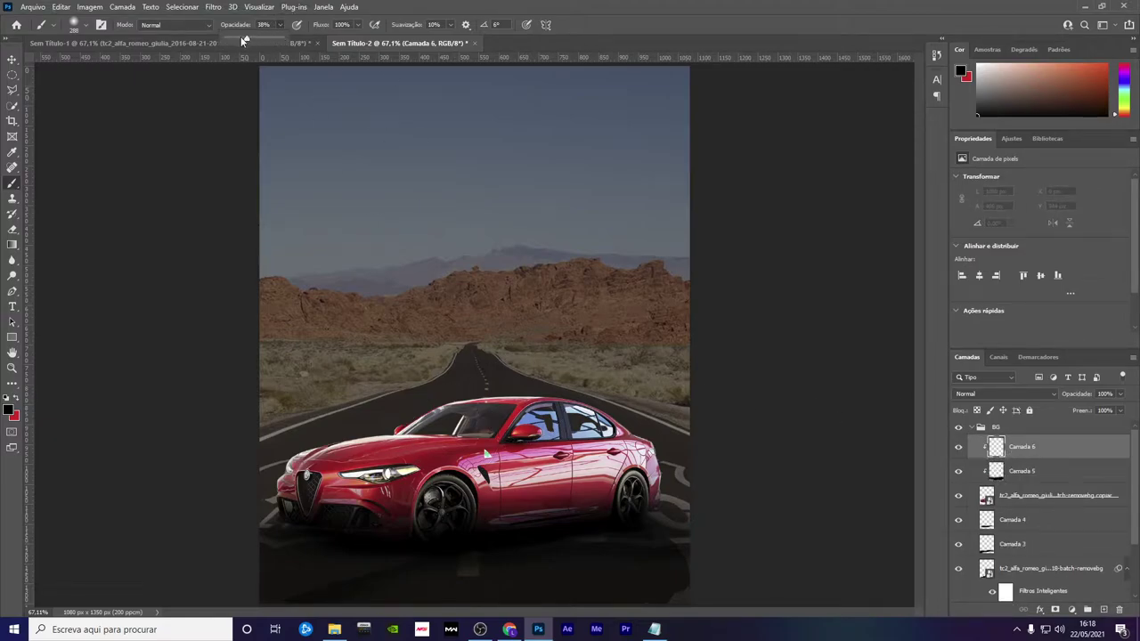
left_click_drag(243, 41, 235, 41)
mouse_move(401, 472)
left_mouse_down()
mouse_move(320, 515)
mouse_move(617, 488)
mouse_move(621, 472)
mouse_move(564, 445)
mouse_move(330, 535)
left_mouse_up()
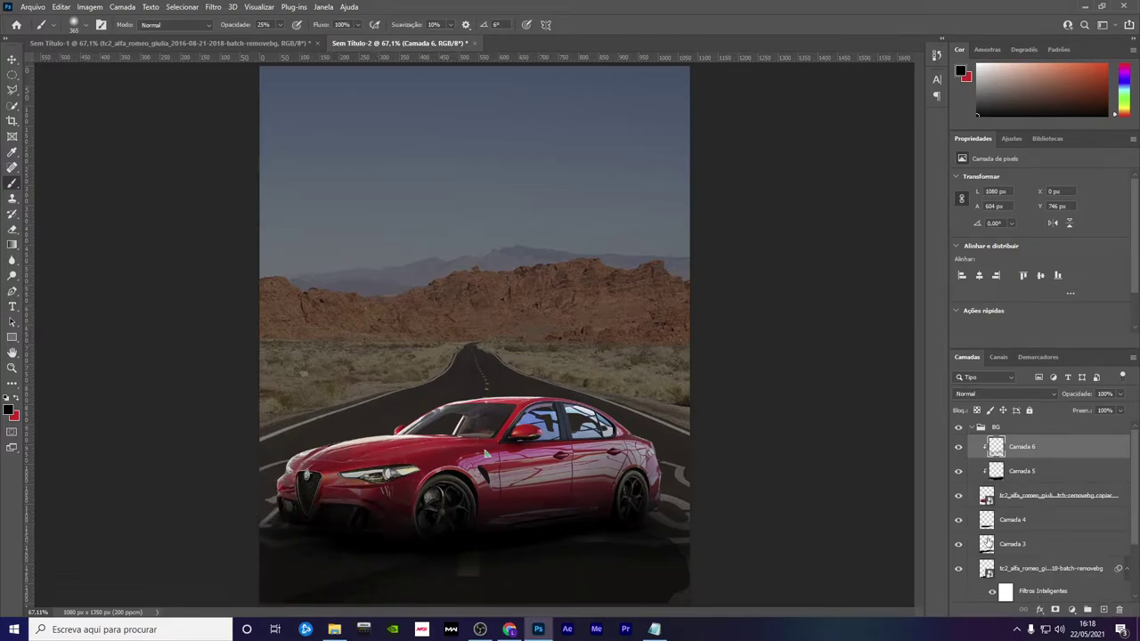
left_click(984, 495)
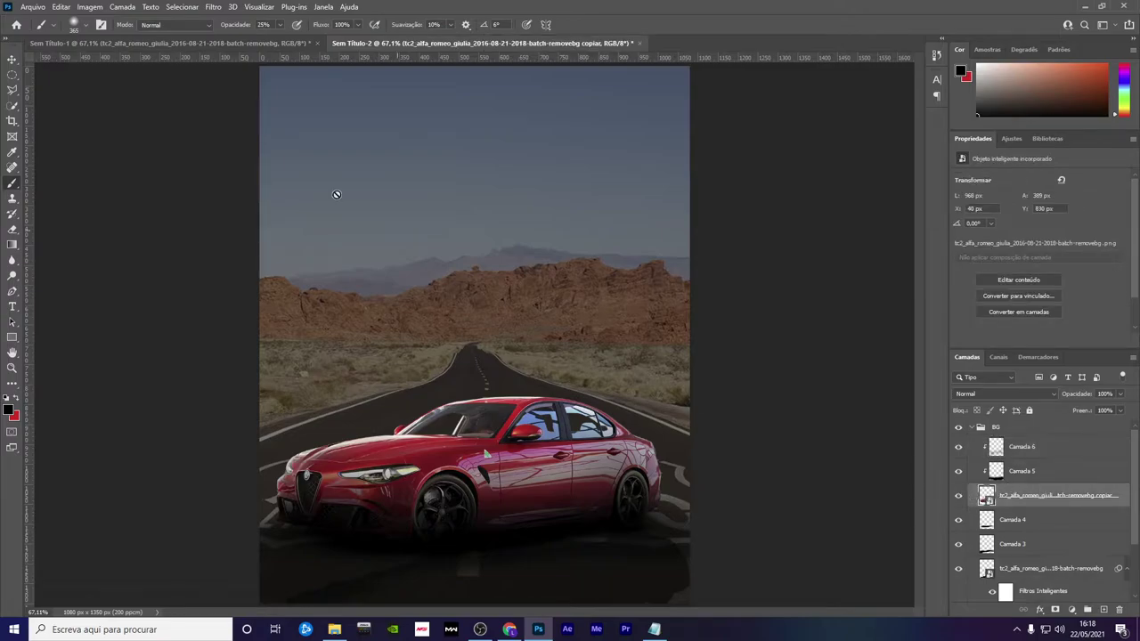
Apply a Reflexo de flash lens flare to the car's headlight
left_click(212, 7)
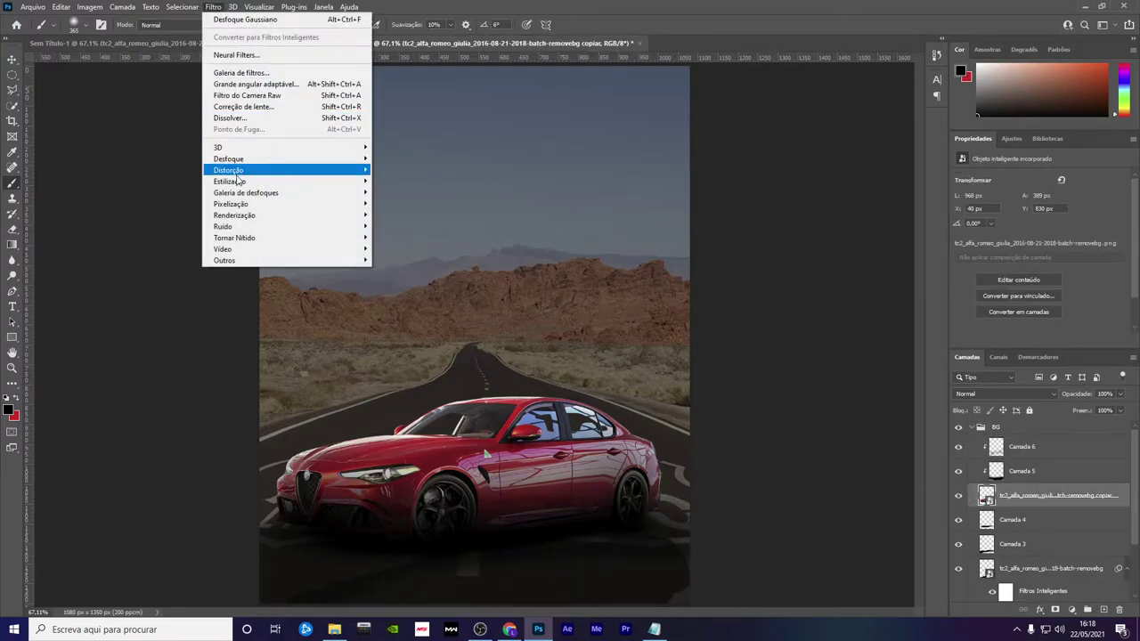
mouse_move(233, 216)
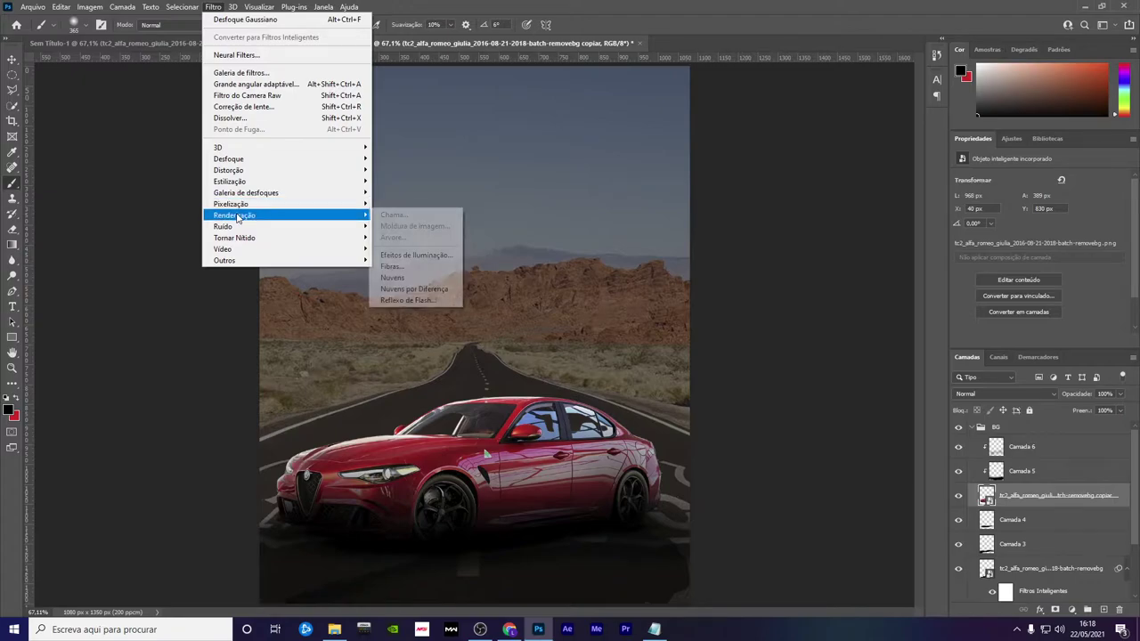
left_click(408, 301)
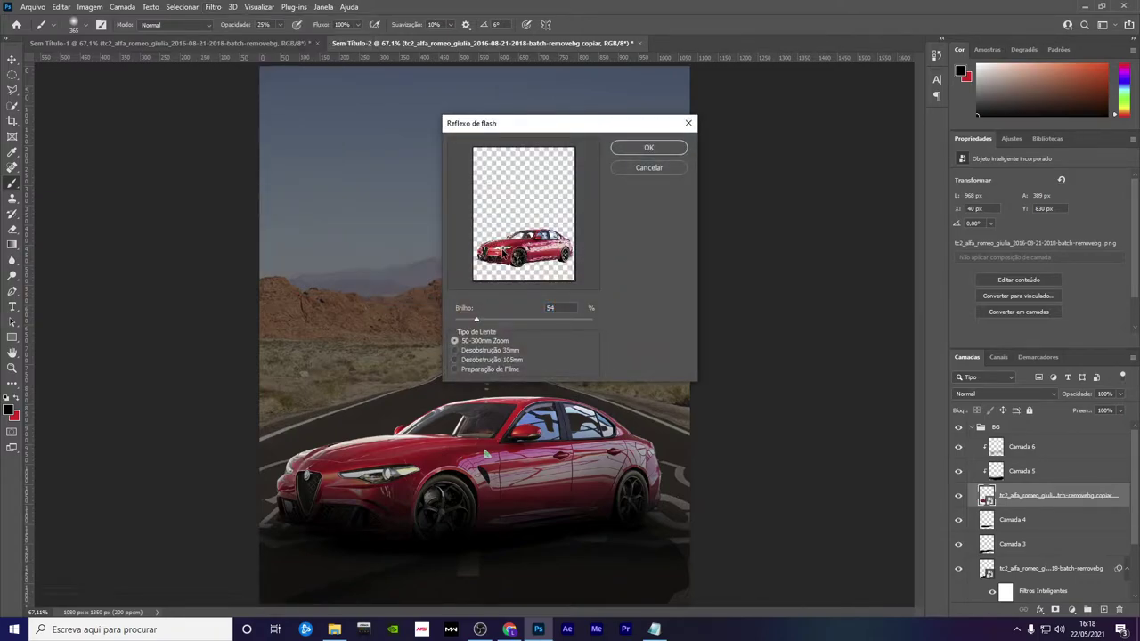
left_click_drag(488, 317, 494, 317)
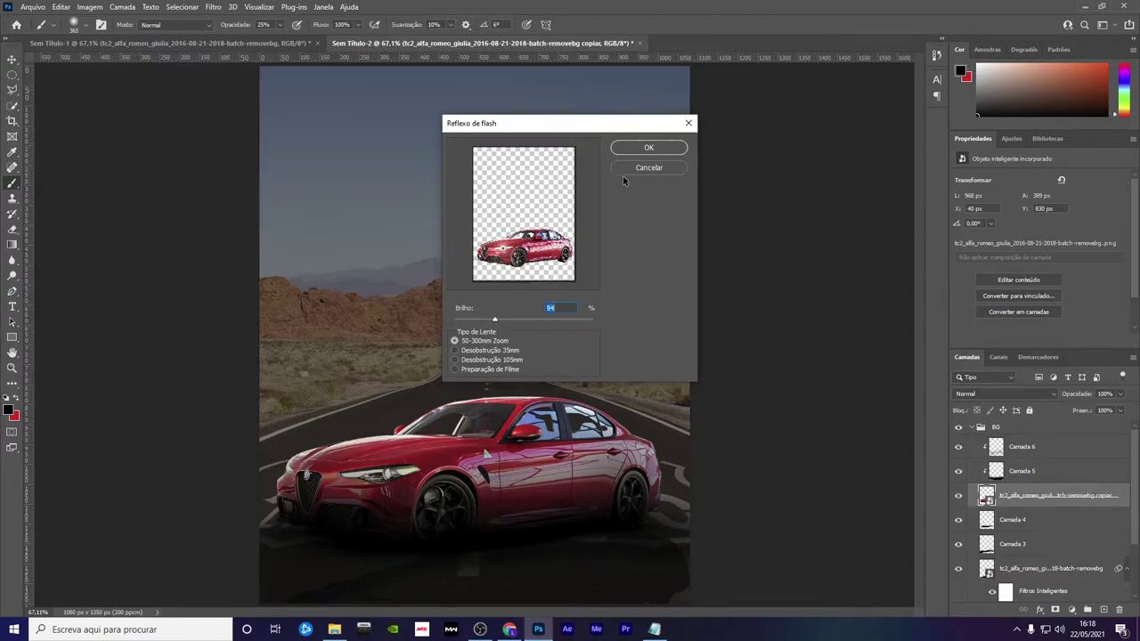
left_click(645, 145)
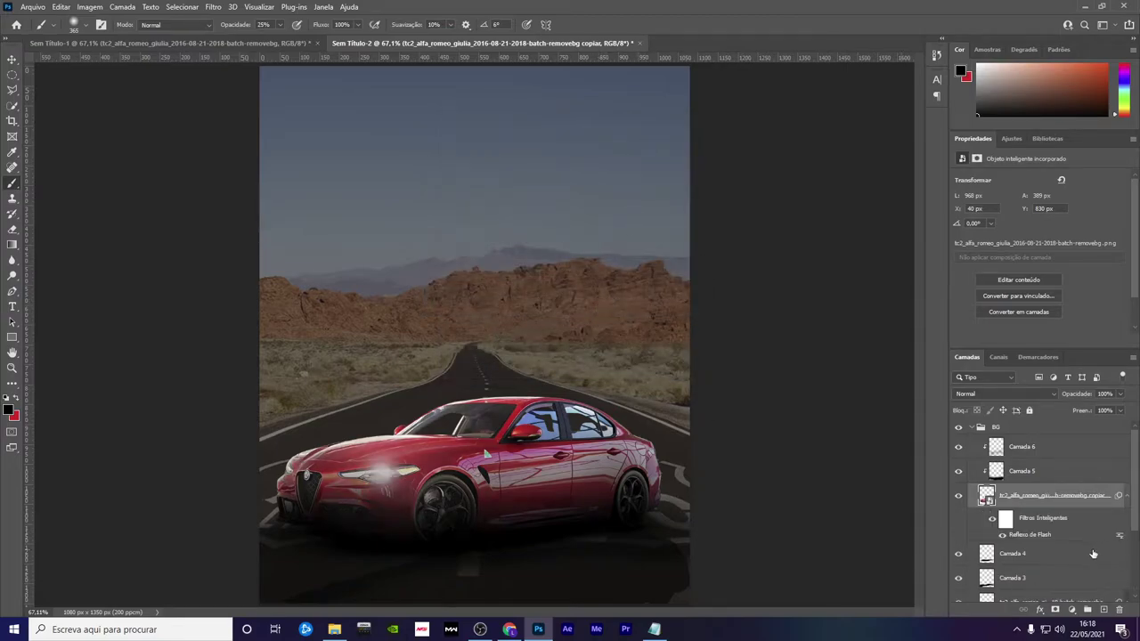
Add a second lens flare on the car's left front at brightness 71
left_click(213, 7)
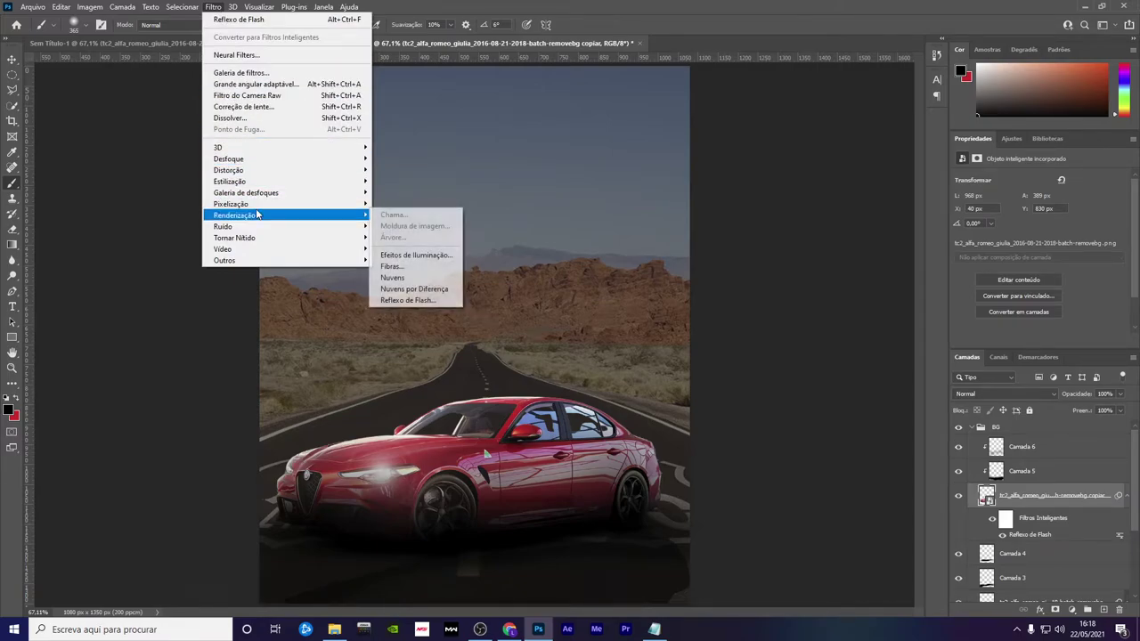
mouse_move(234, 216)
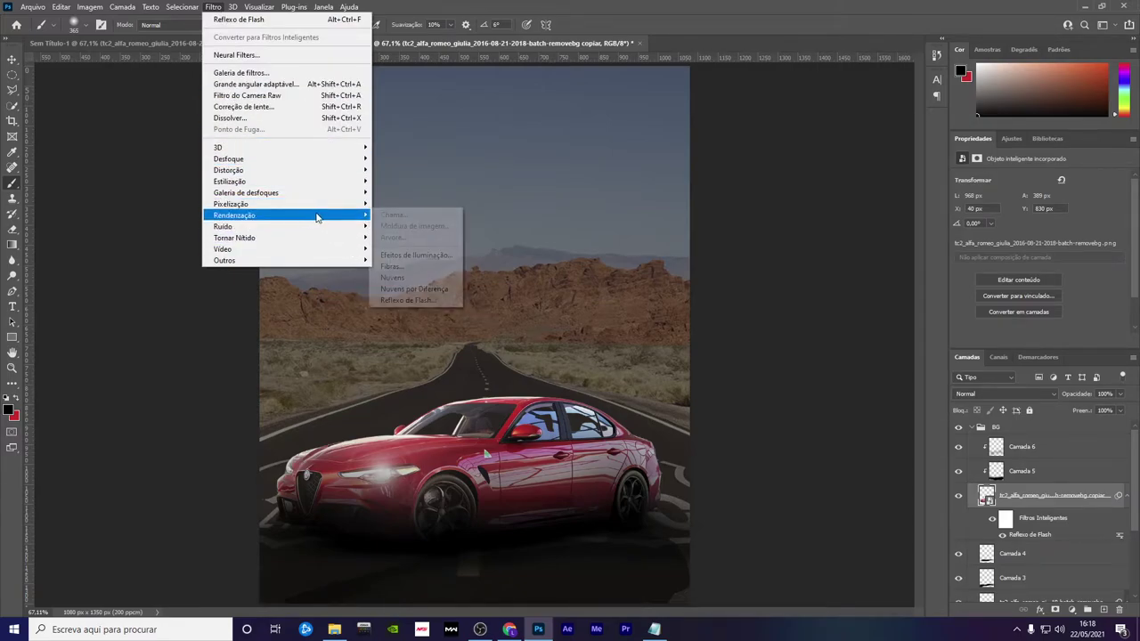
left_click(424, 302)
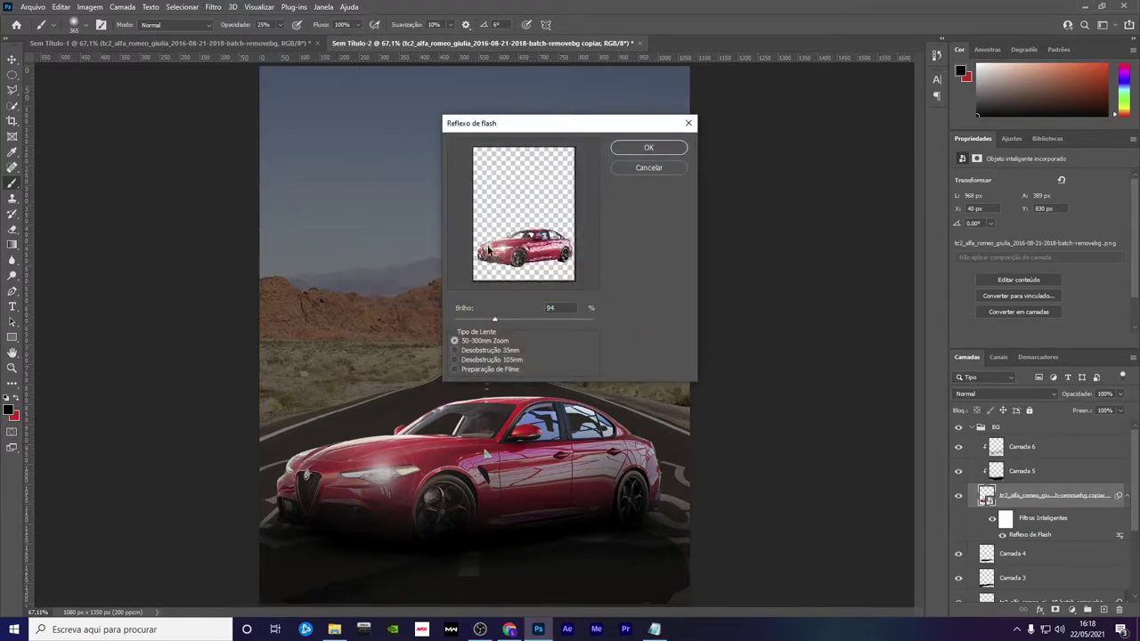
left_click(517, 242)
left_click_drag(504, 246, 480, 253)
left_click_drag(487, 324, 470, 321)
left_click(625, 148)
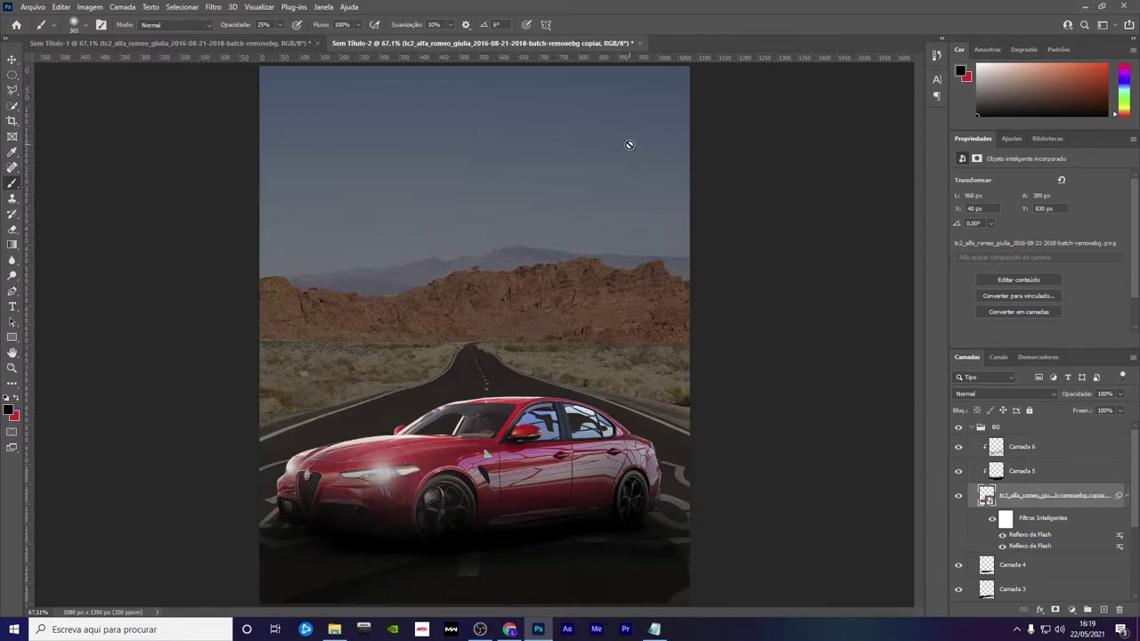
scroll(510, 489, "down", 1)
scroll(510, 500, "up", 1)
Drag model layers 6, _AL_0103_1920 and _AL_0095_1920 into the Sem Título-2 poster
left_click(976, 435)
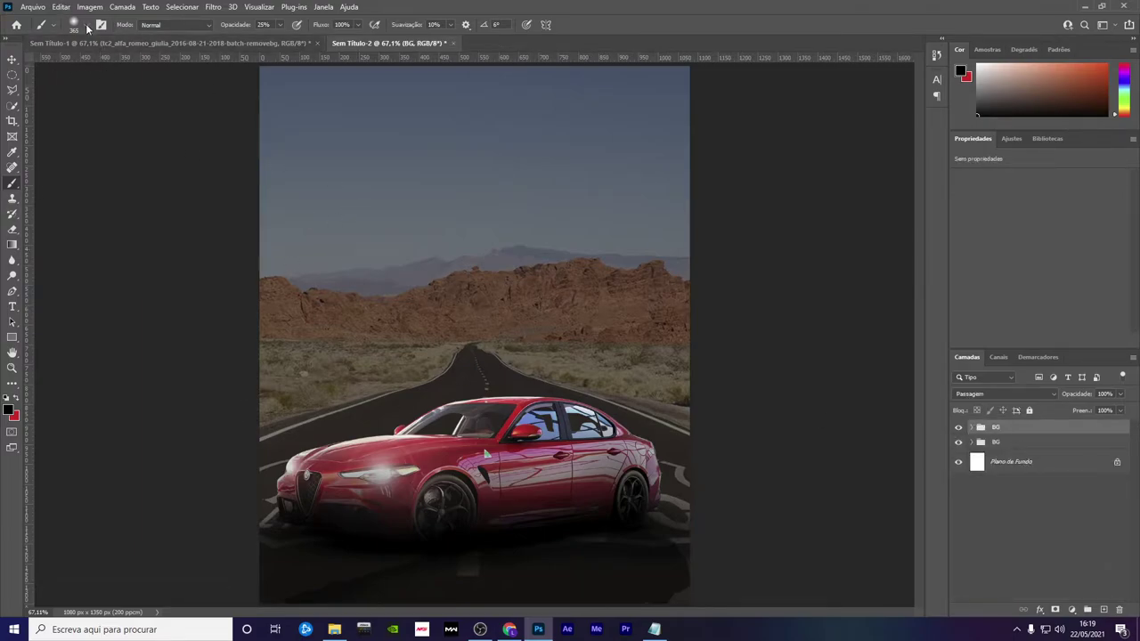
left_click(169, 43)
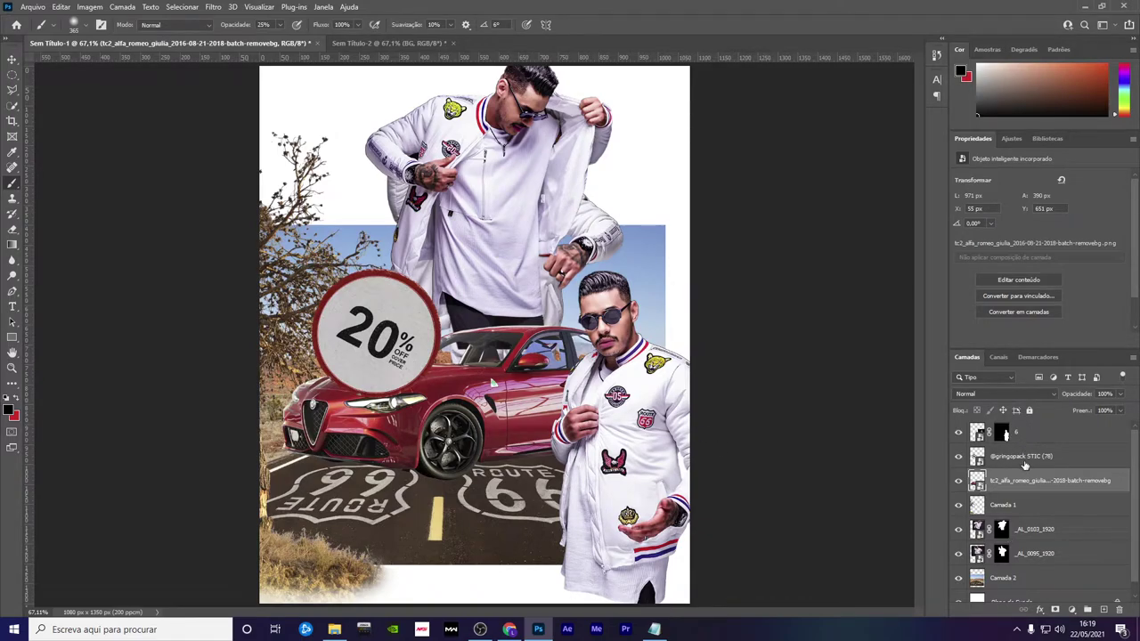
left_click(1048, 437)
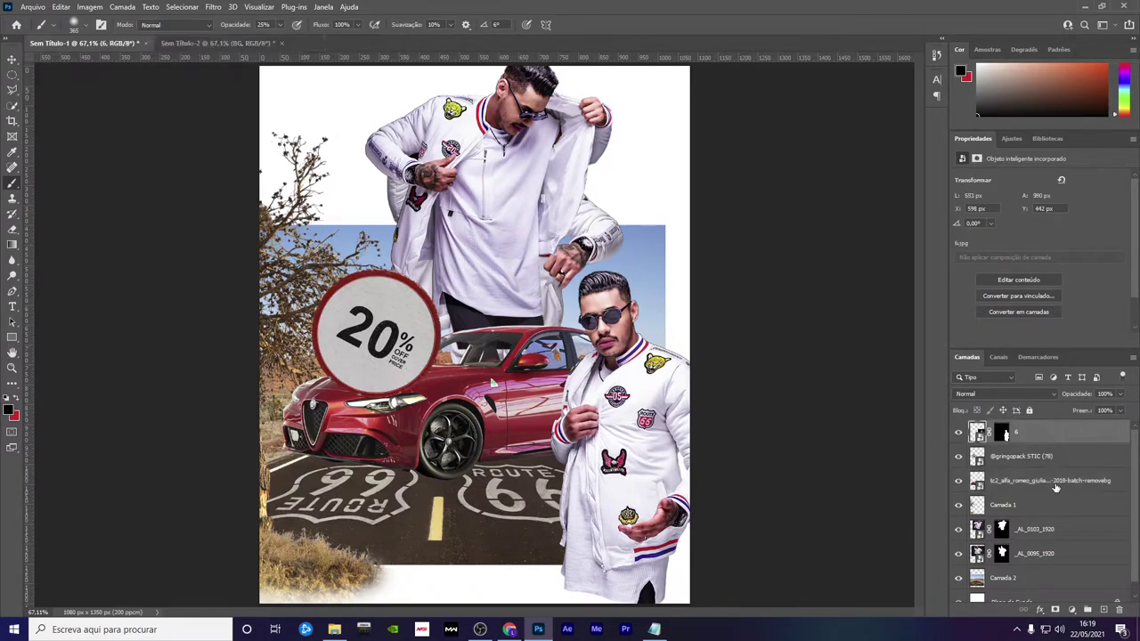
left_click(1071, 537, "ctrl")
left_click(1077, 559, "ctrl")
key("v")
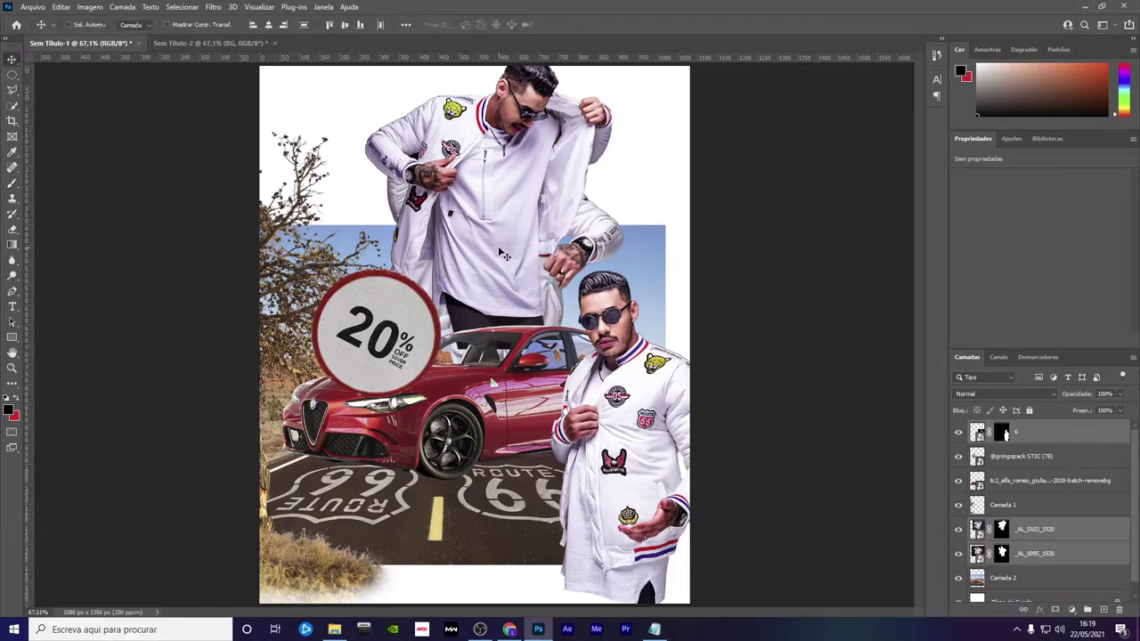
left_click_drag(503, 252, 262, 111)
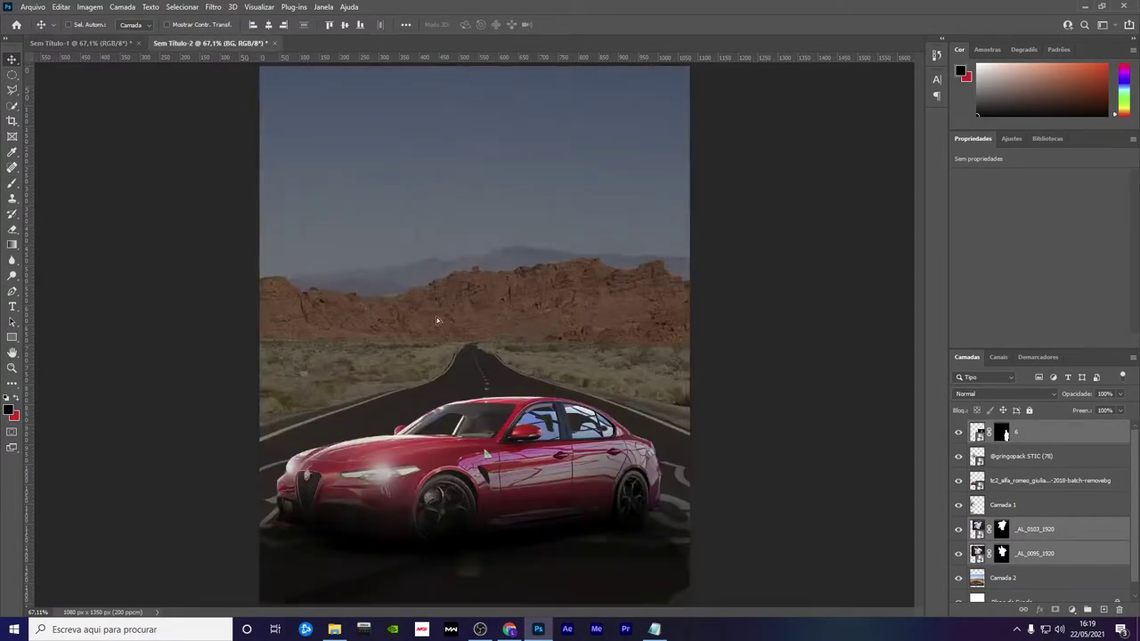
mouse_move(436, 320)
left_mouse_down()
mouse_move(529, 392)
mouse_move(514, 378)
left_mouse_up()
Arrange the models overlapping above the car, flipping _AL_0103_1920 and shifting it right
left_click(1057, 487)
left_click(1046, 436)
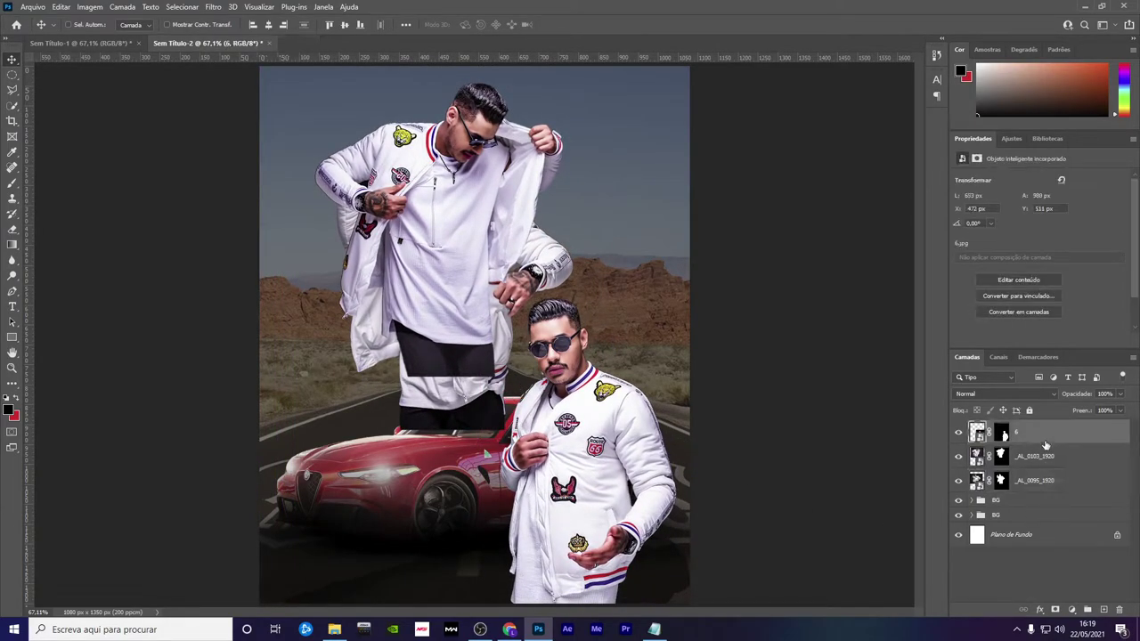
left_click_drag(437, 330, 283, 185)
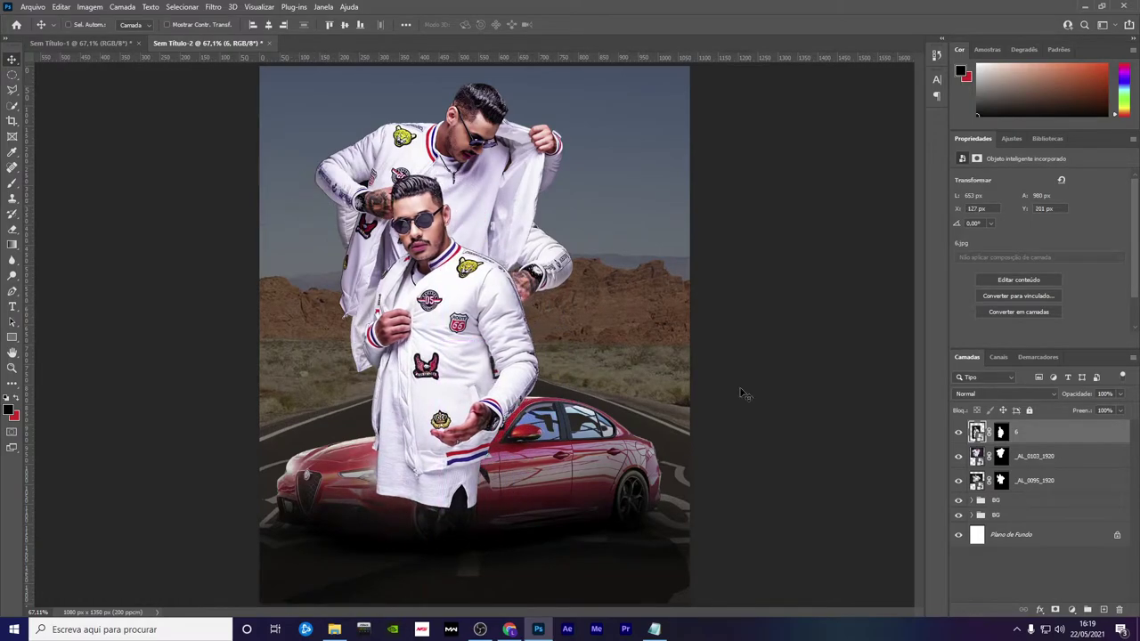
left_click(1060, 458)
mouse_move(470, 219)
left_mouse_down()
mouse_move(568, 298)
mouse_move(591, 294)
left_mouse_up()
left_click(499, 245, "ctrl")
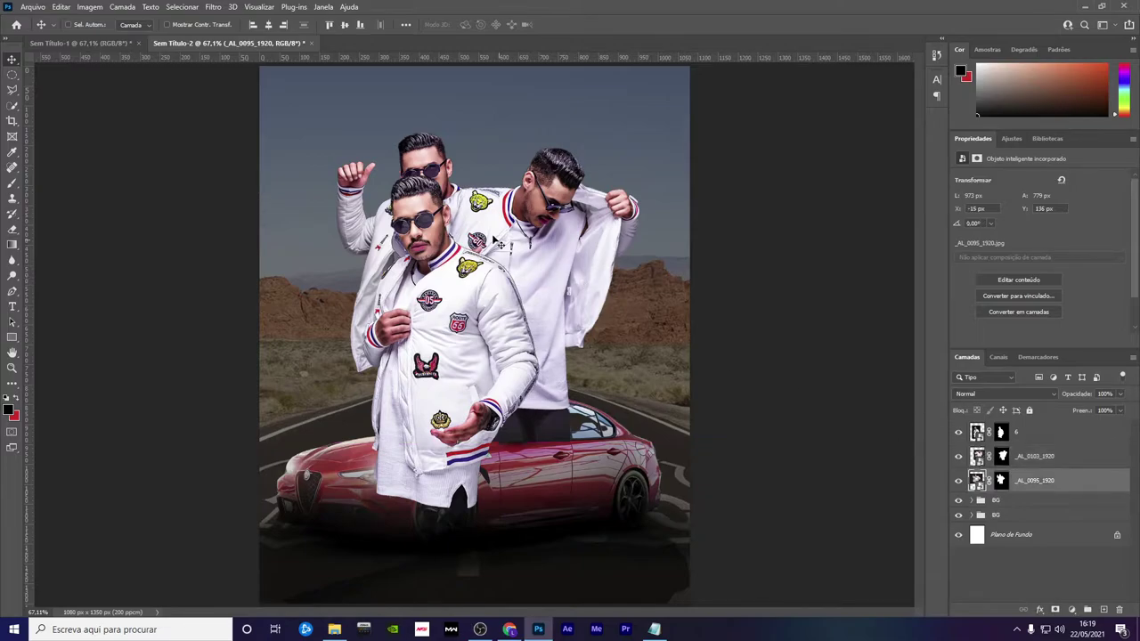
left_click_drag(499, 245, 539, 200)
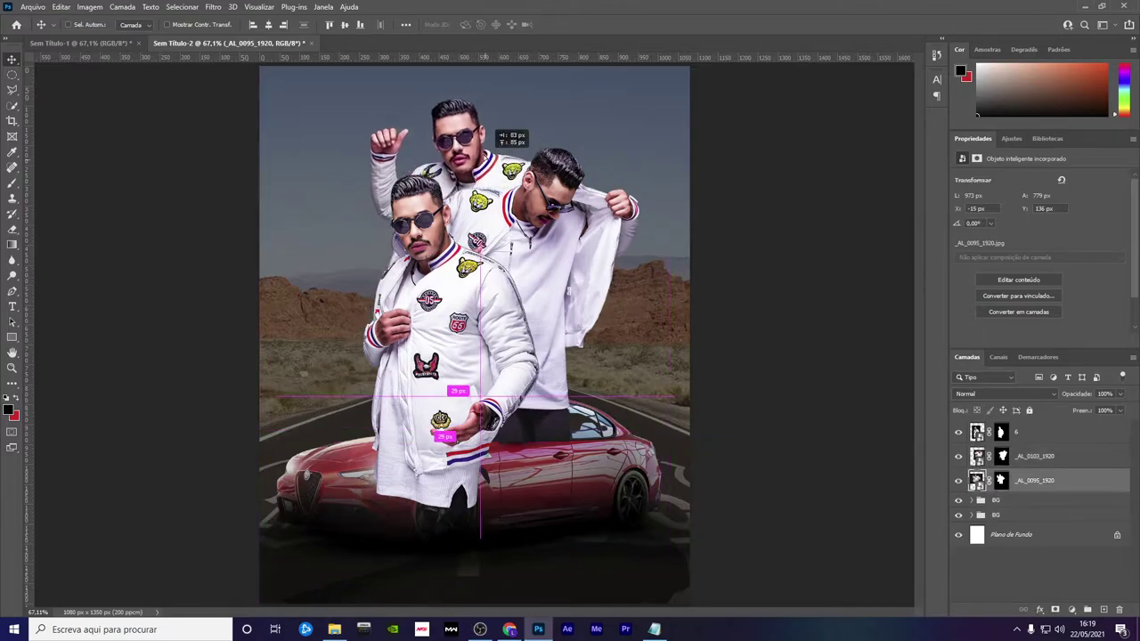
Rename the upper BG group holding the car to CARRO
left_click(1036, 434, "shift")
mouse_move(1068, 460)
left_mouse_down()
mouse_move(1067, 472)
mouse_move(1062, 453)
left_mouse_up()
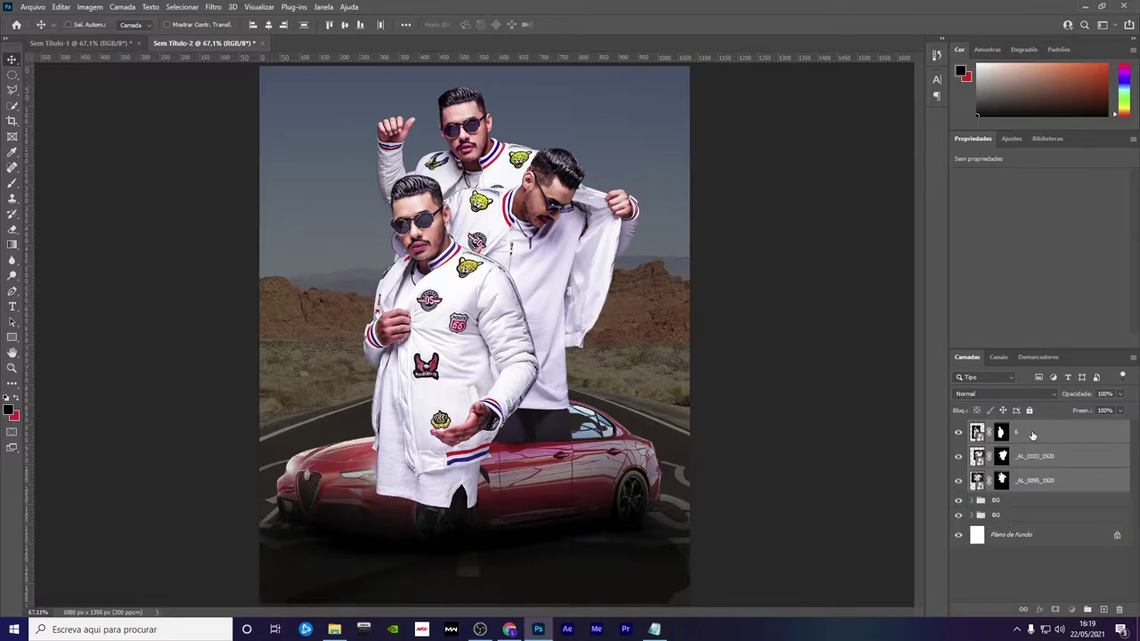
left_click(1001, 504)
left_click(959, 502)
left_click(959, 501)
type("CA")
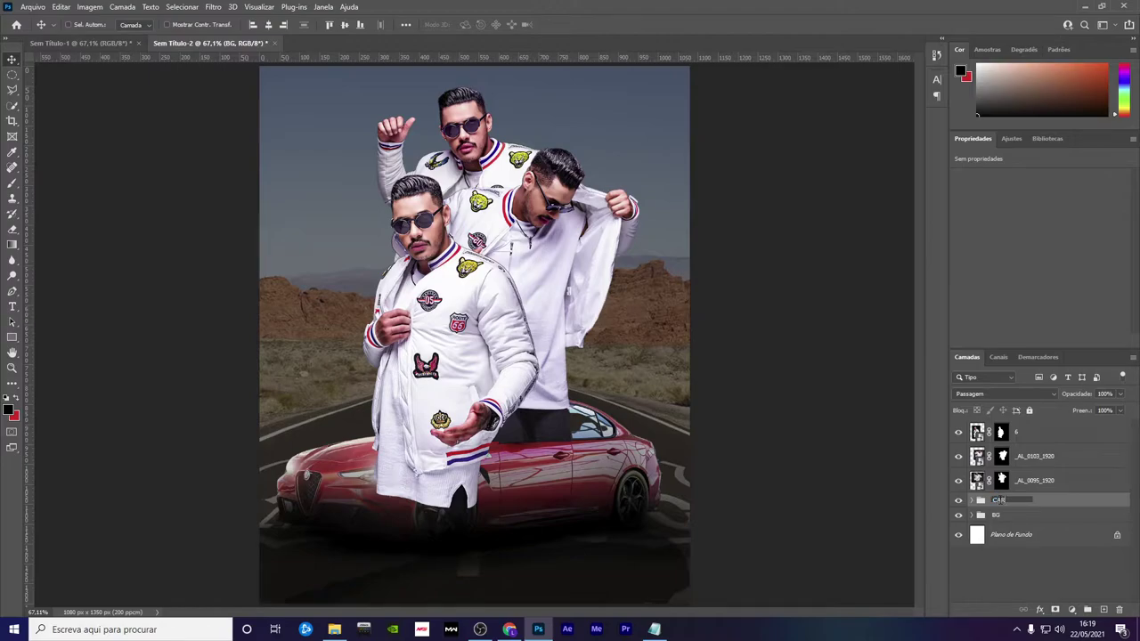
type("RO")
key("Return")
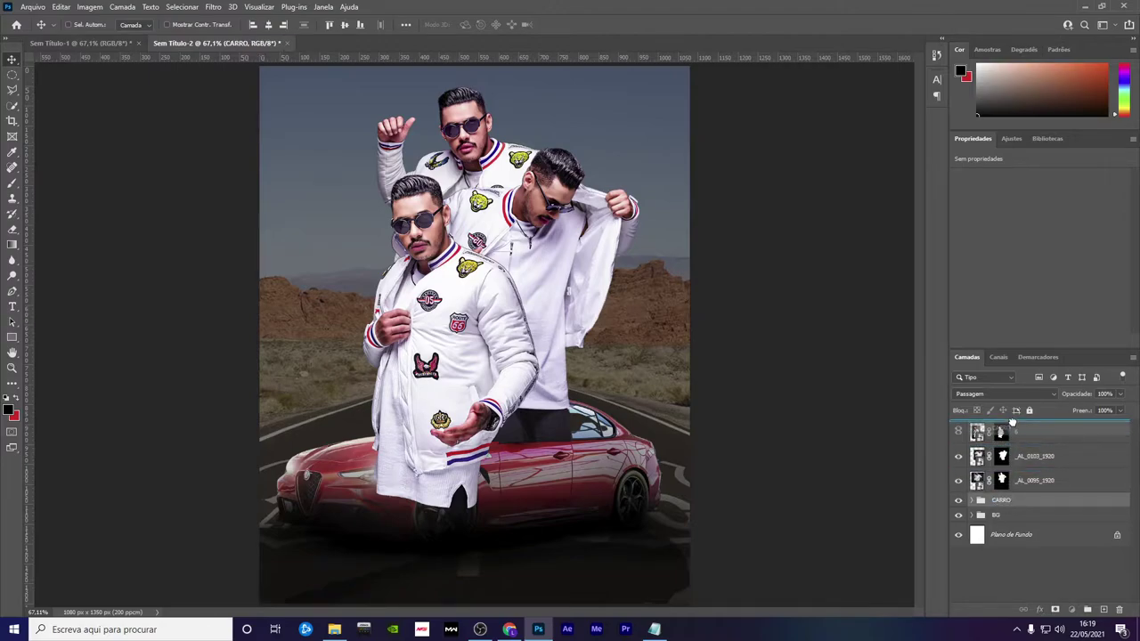
Move the CARRO group above the models and nudge the car into place
left_click_drag(1013, 501, 1007, 422)
left_click_drag(519, 434, 521, 310)
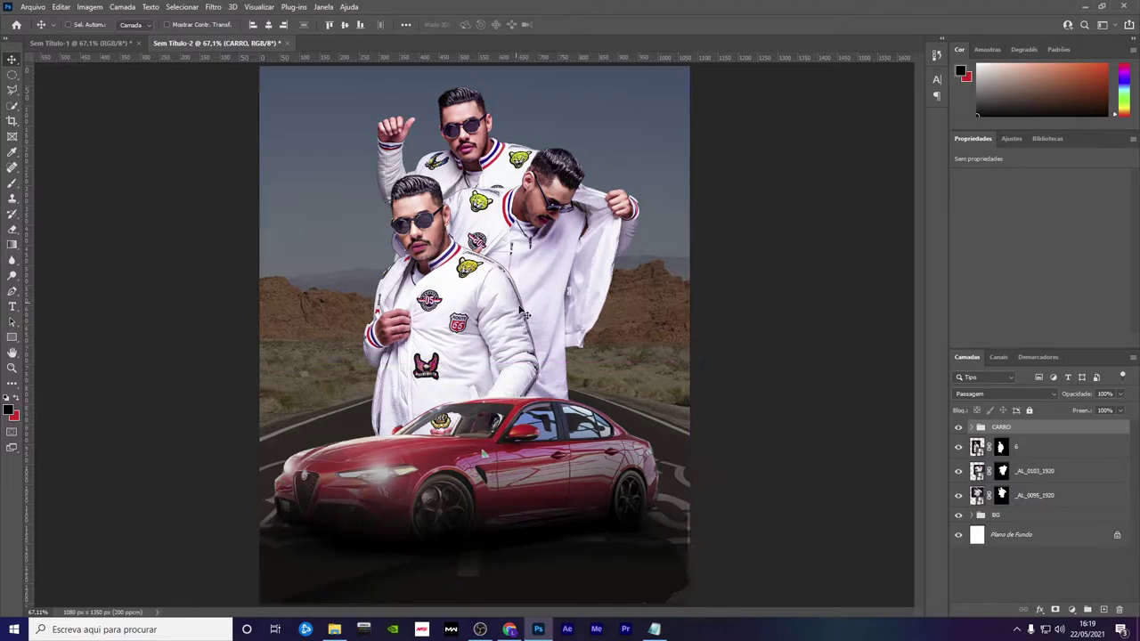
left_click(1056, 457)
left_click(1062, 496, "shift")
Resize the three models together to about 104% and settle them behind the car
key("ctrl+t")
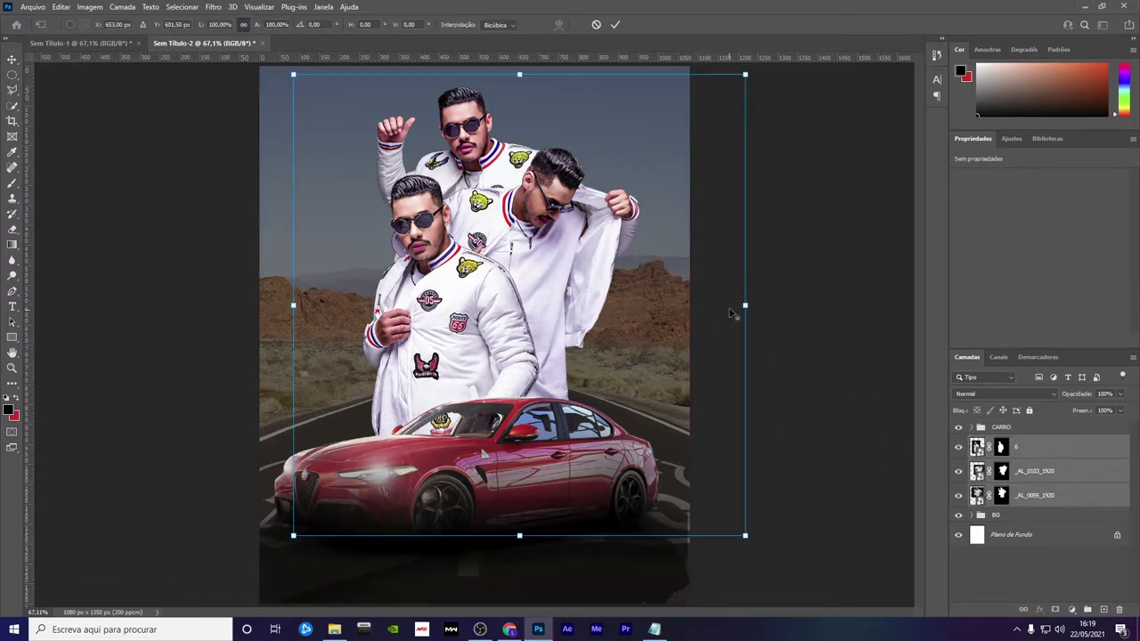
left_click_drag(731, 312, 717, 316)
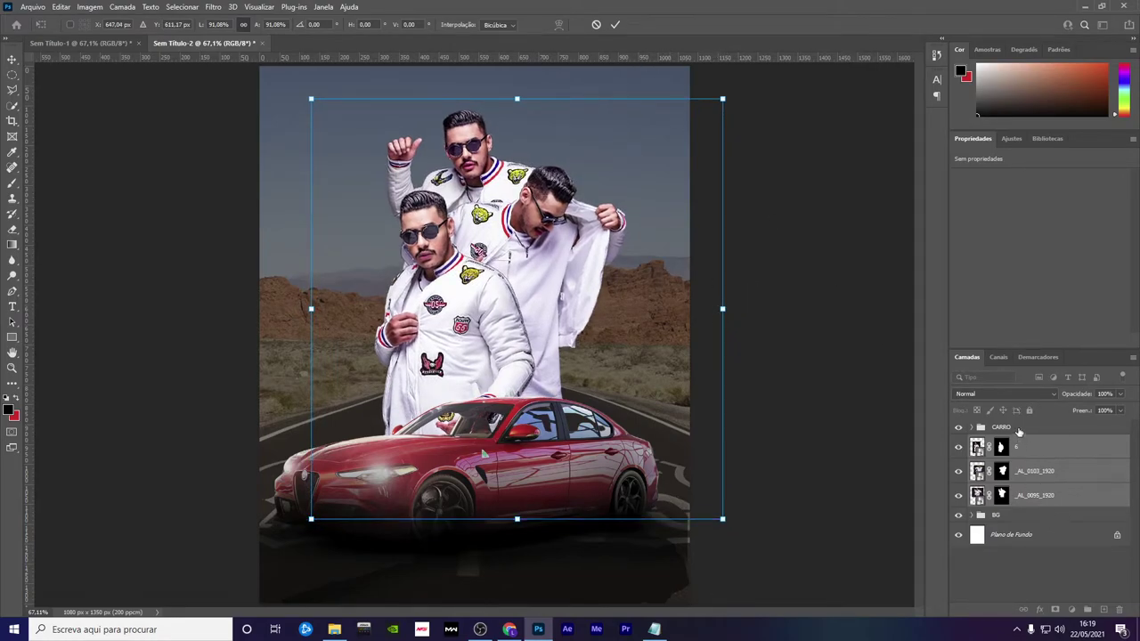
key("Return")
key("ctrl+t")
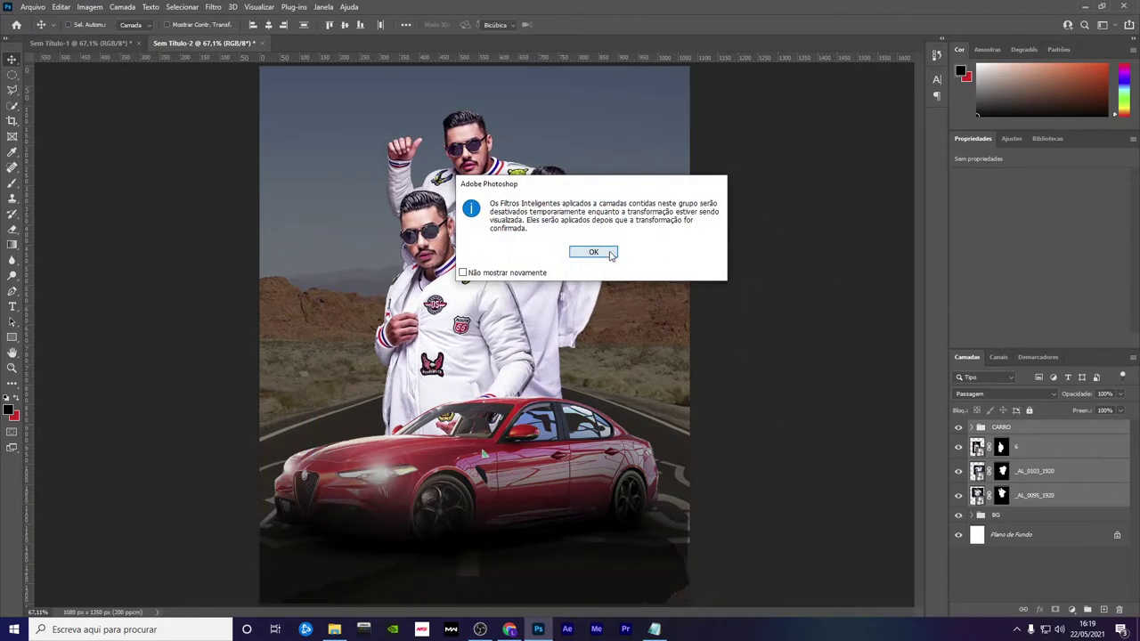
left_click(594, 254)
mouse_move(726, 376)
left_mouse_down()
mouse_move(710, 376)
mouse_move(700, 425)
mouse_move(710, 398)
mouse_move(735, 397)
mouse_move(702, 411)
left_mouse_up()
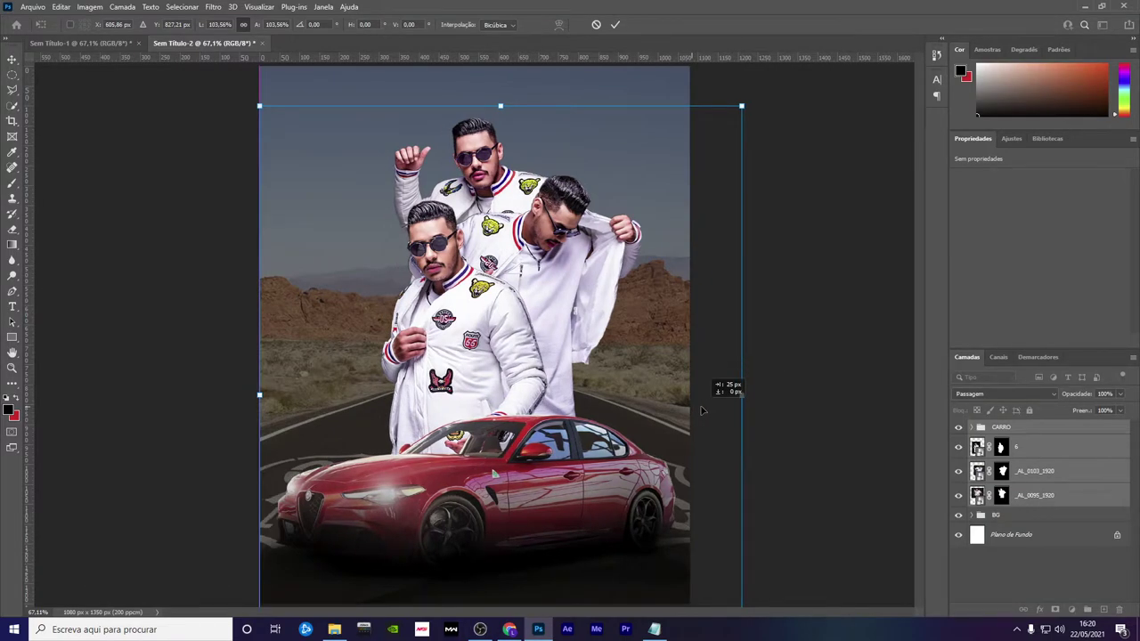
left_click(614, 25)
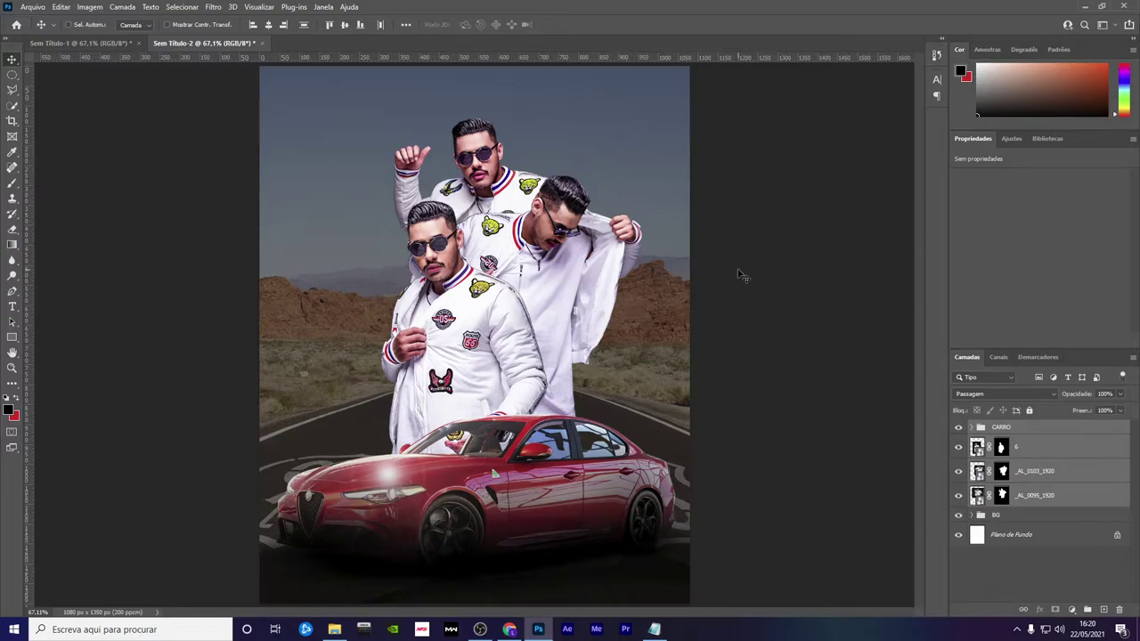
left_click(972, 427)
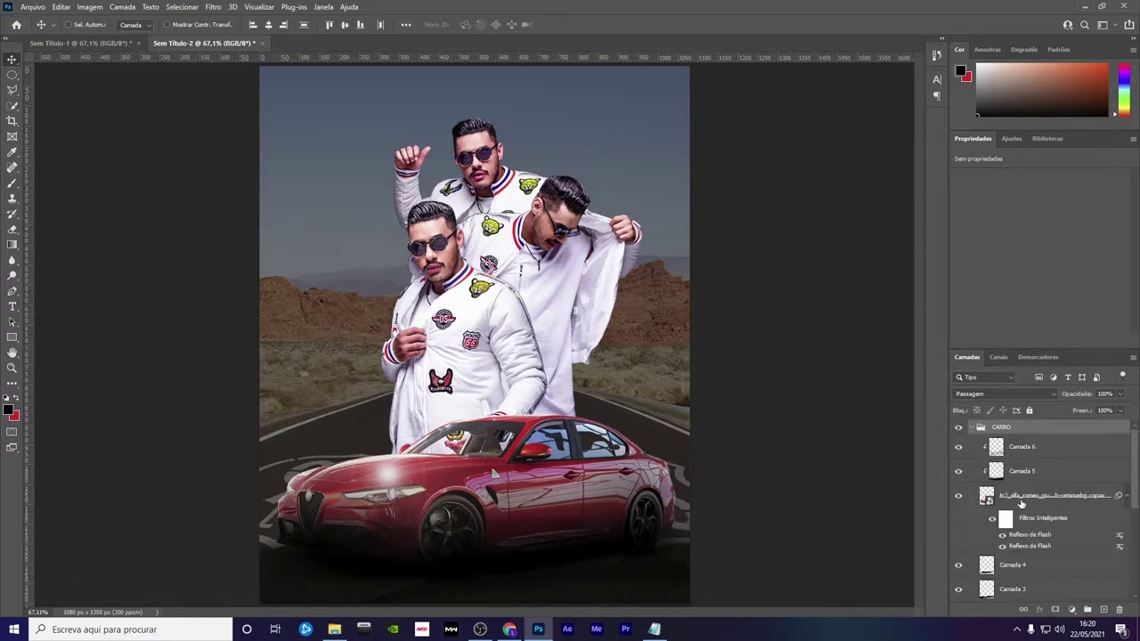
Recentre the Reflexo de flash lens flare on the headlight with brightness 94%
left_click(1021, 499)
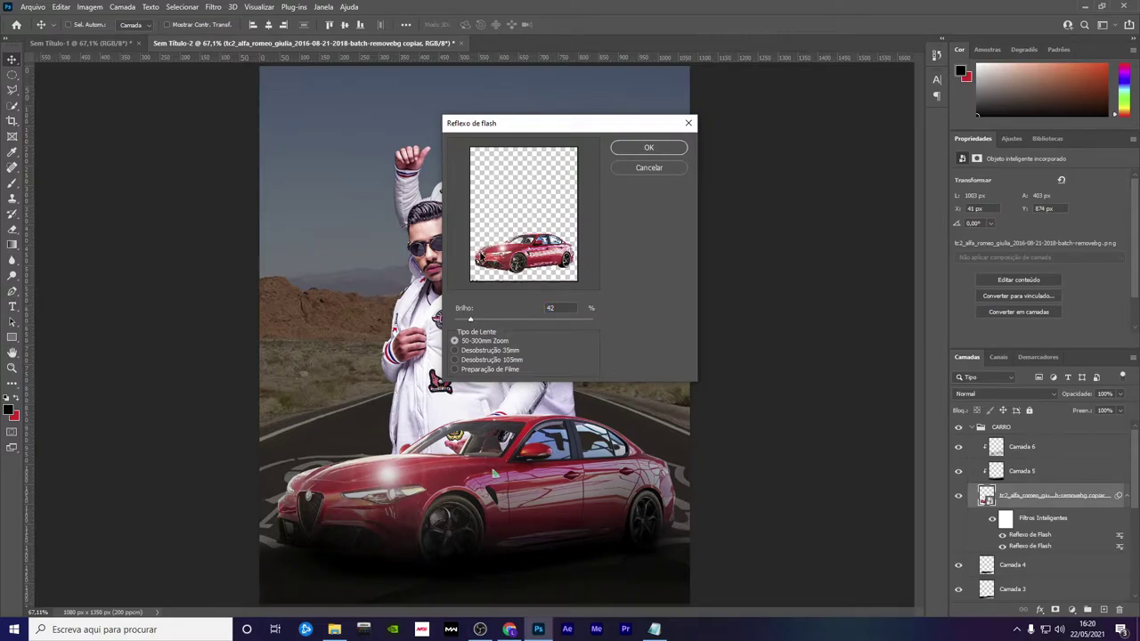
left_click(649, 148)
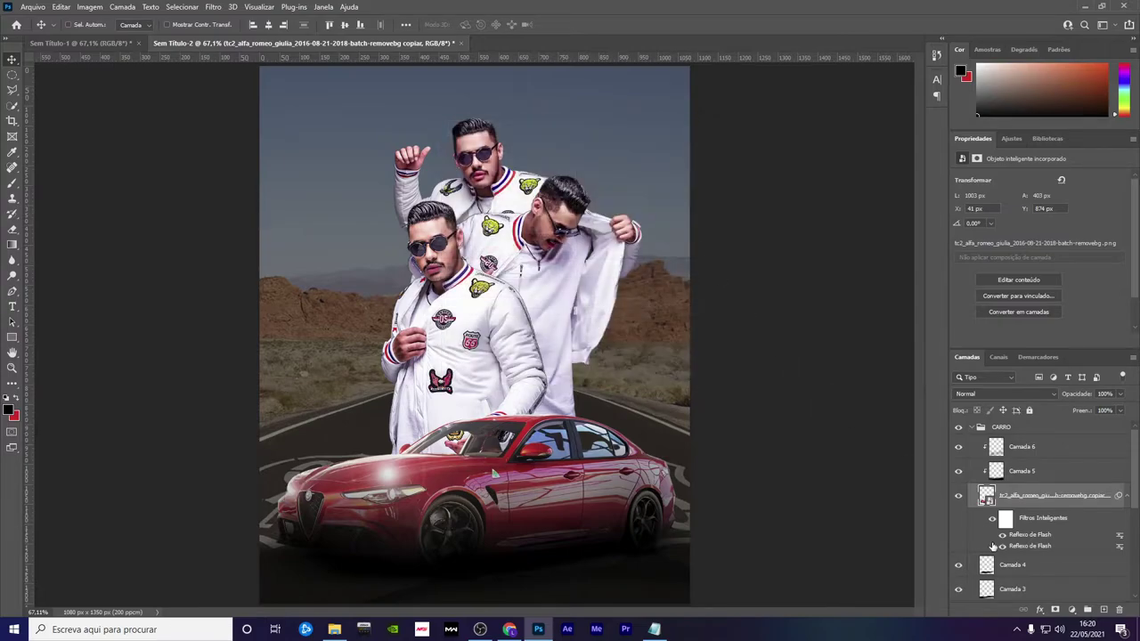
double_click(1029, 547)
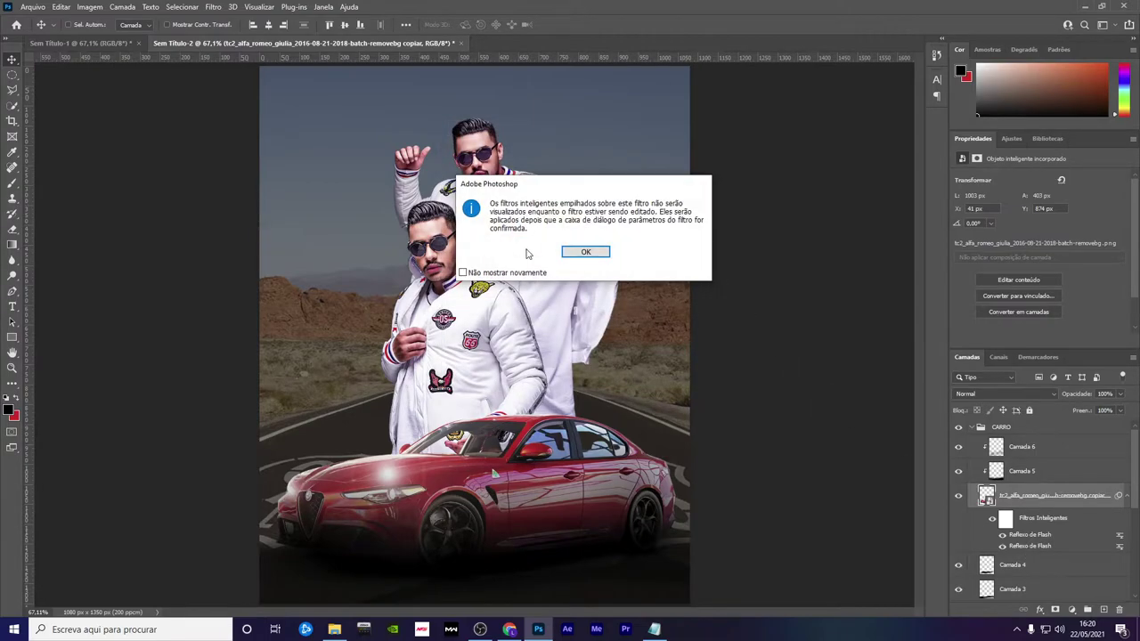
left_click(584, 253)
left_click(505, 254)
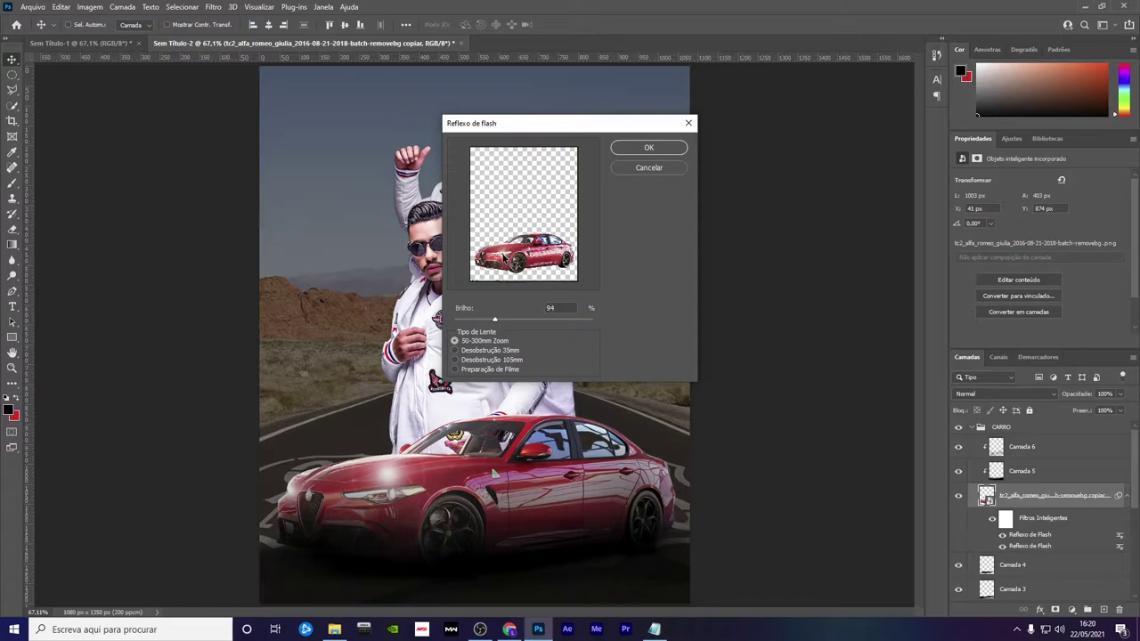
left_click(628, 149)
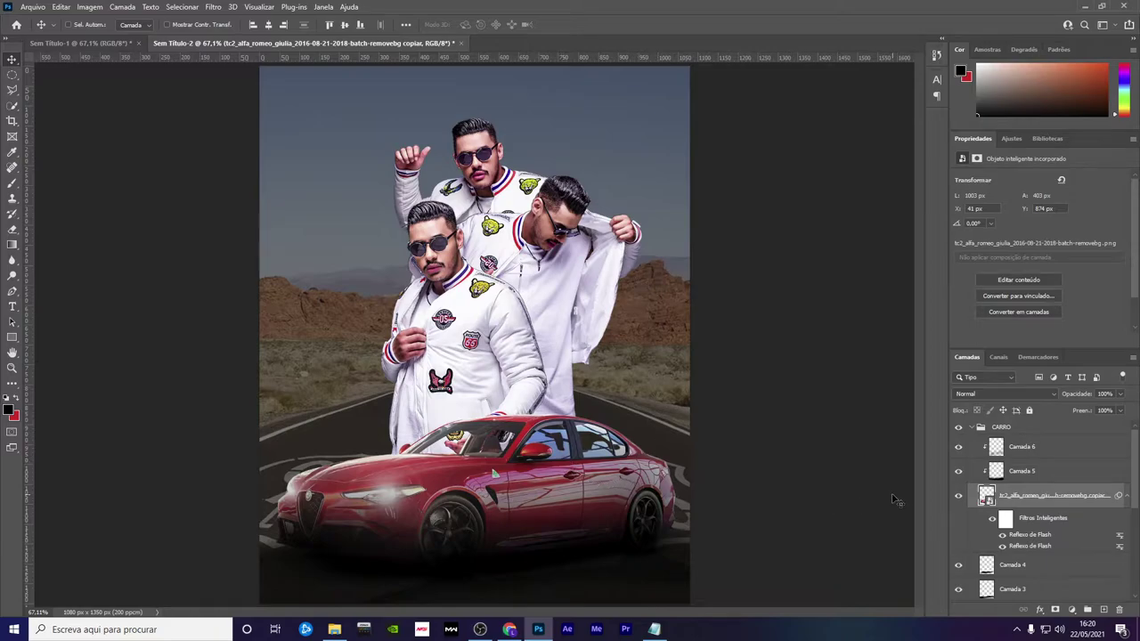
left_click(972, 428)
left_click(1045, 445)
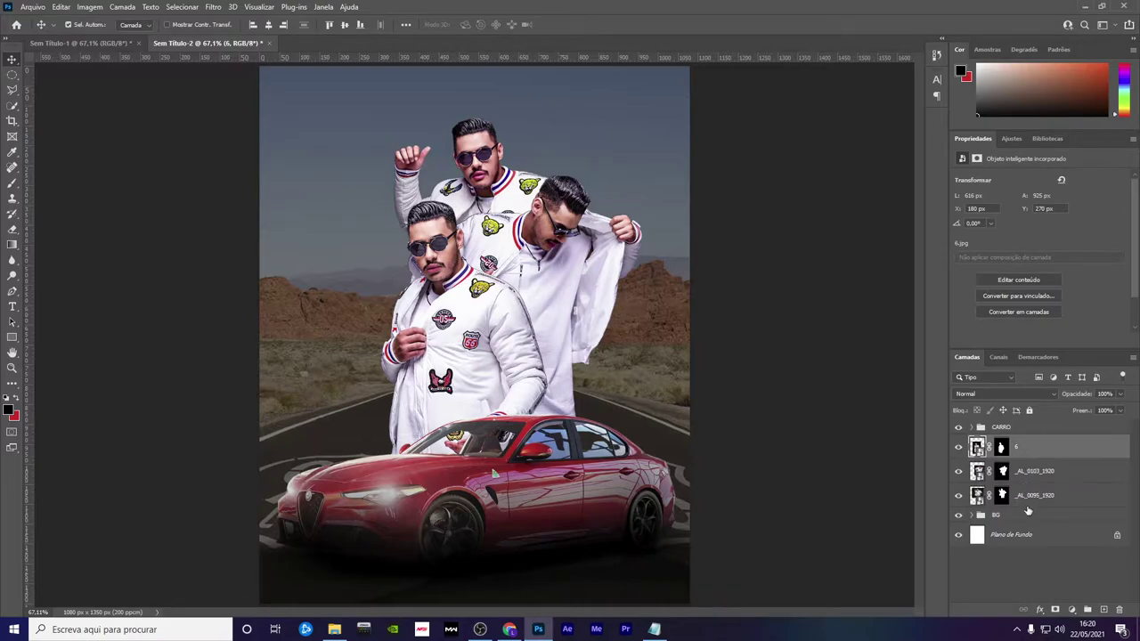
Put each of the three model layers into its own group
left_click(1028, 511, "shift")
left_click(1038, 456)
left_click(960, 448)
key("ctrl+g")
left_click(1021, 487)
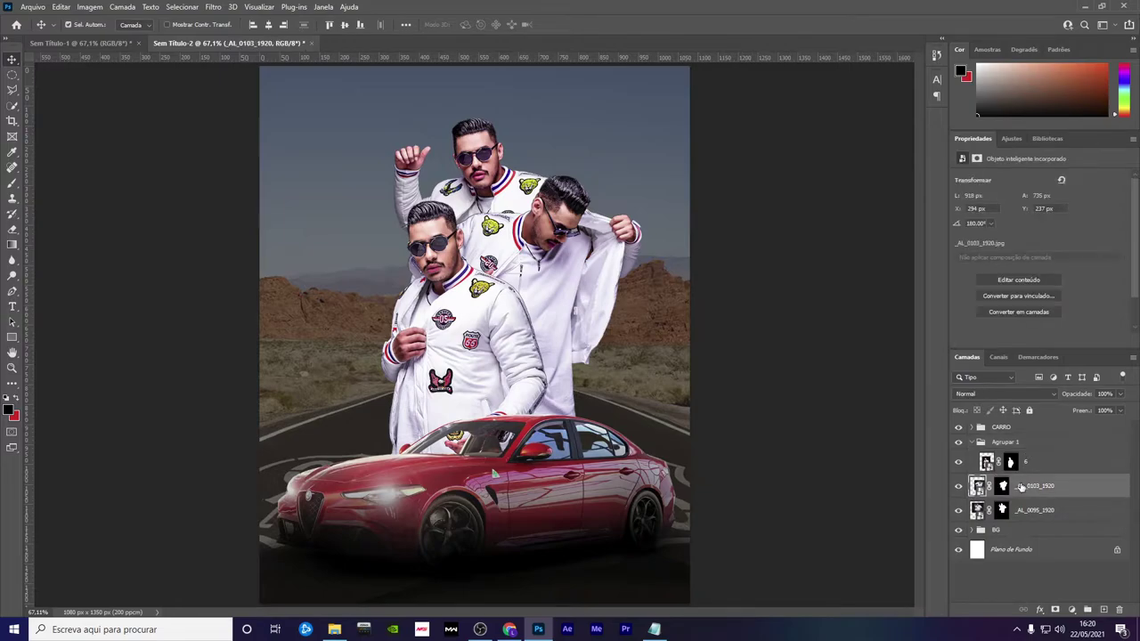
key("ctrl+g")
left_click(1024, 520)
key("ctrl+g")
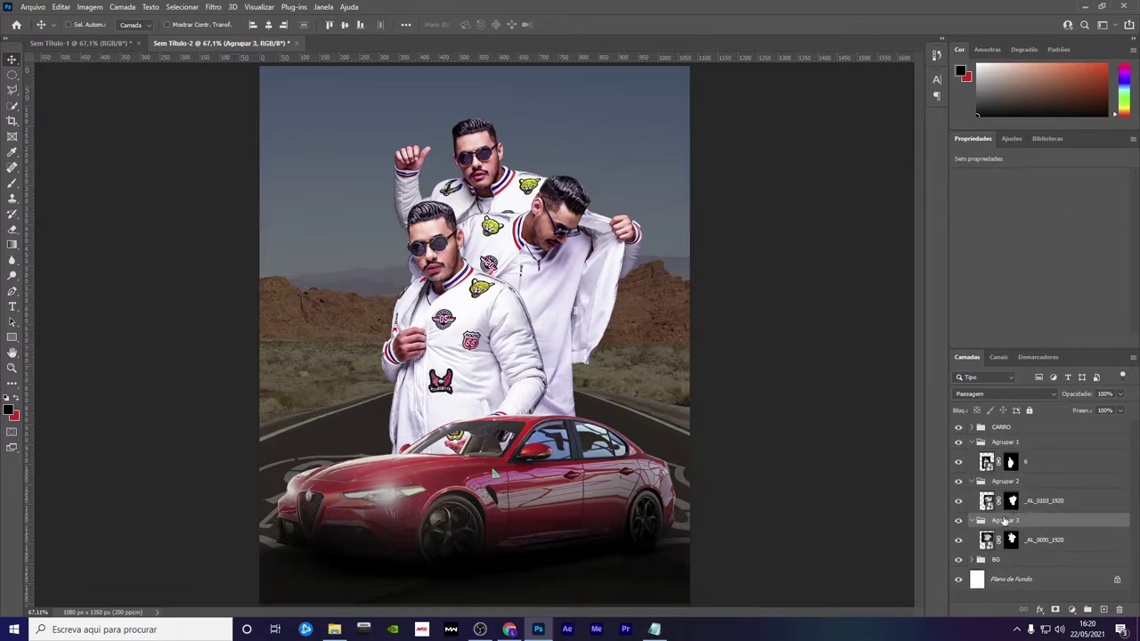
Rename the model groups FOTO 01, FOTO 02 and FOTO 03 and collapse them
double_click(1004, 521)
type("FOTO 03")
key("Return")
double_click(1005, 481)
type("FOTO 02")
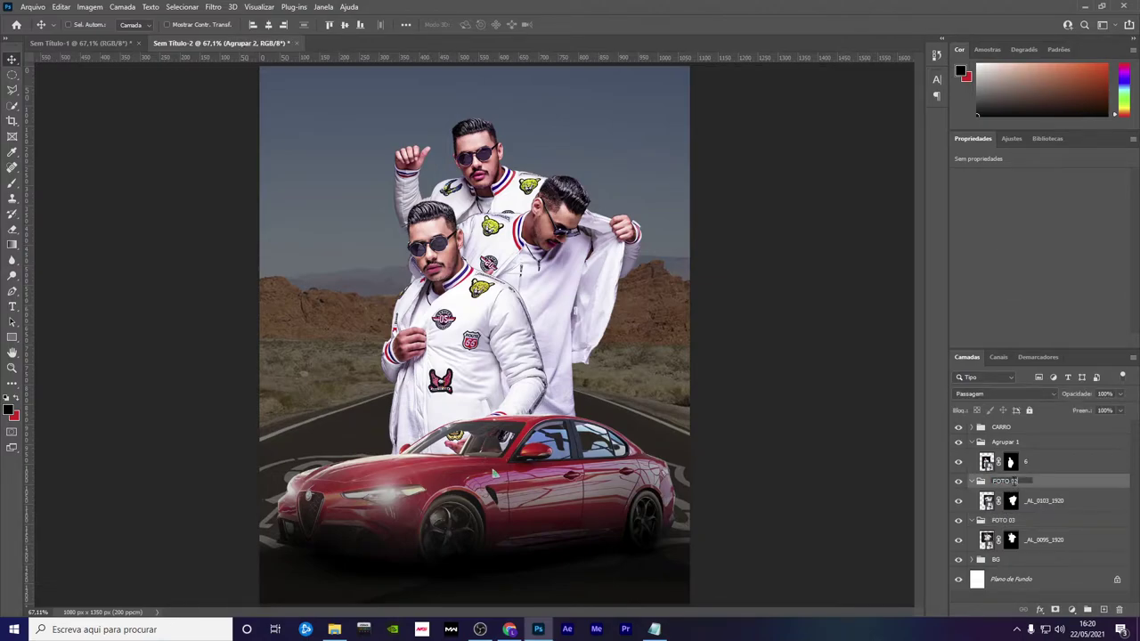
key("Return")
double_click(1003, 443)
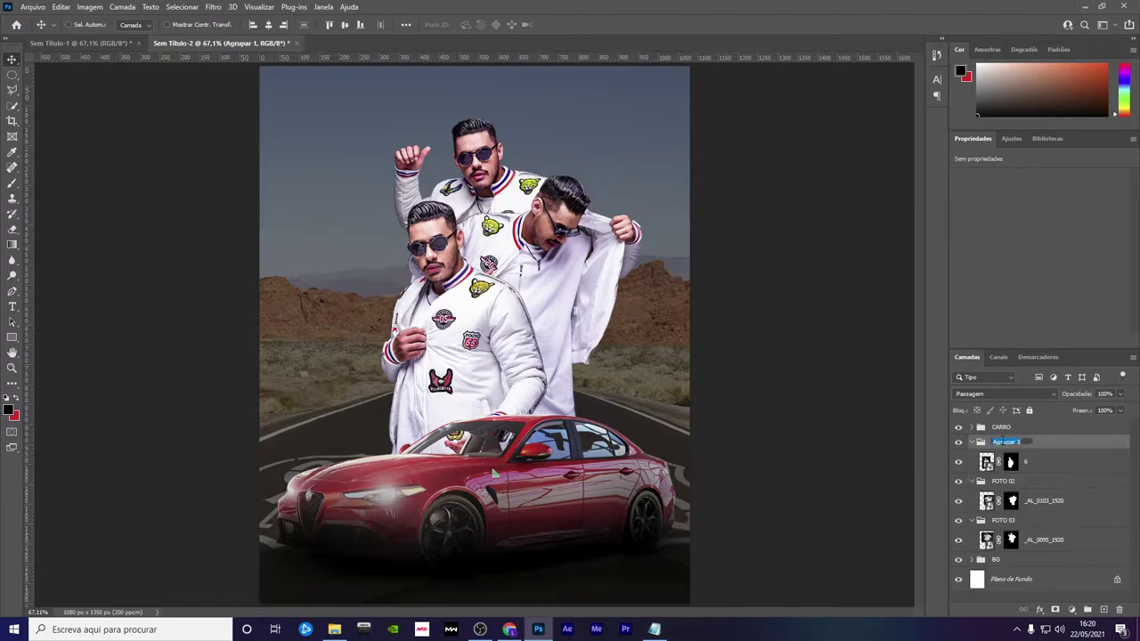
type("FOTO 01")
key("Return")
left_click(960, 481)
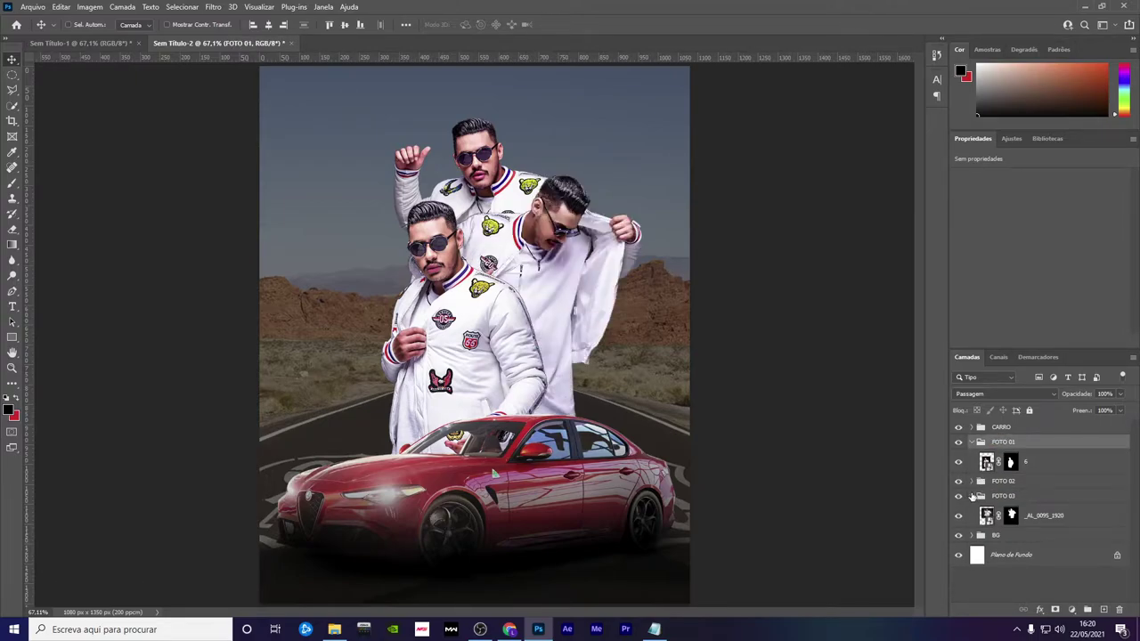
left_click(971, 442)
left_click(972, 472)
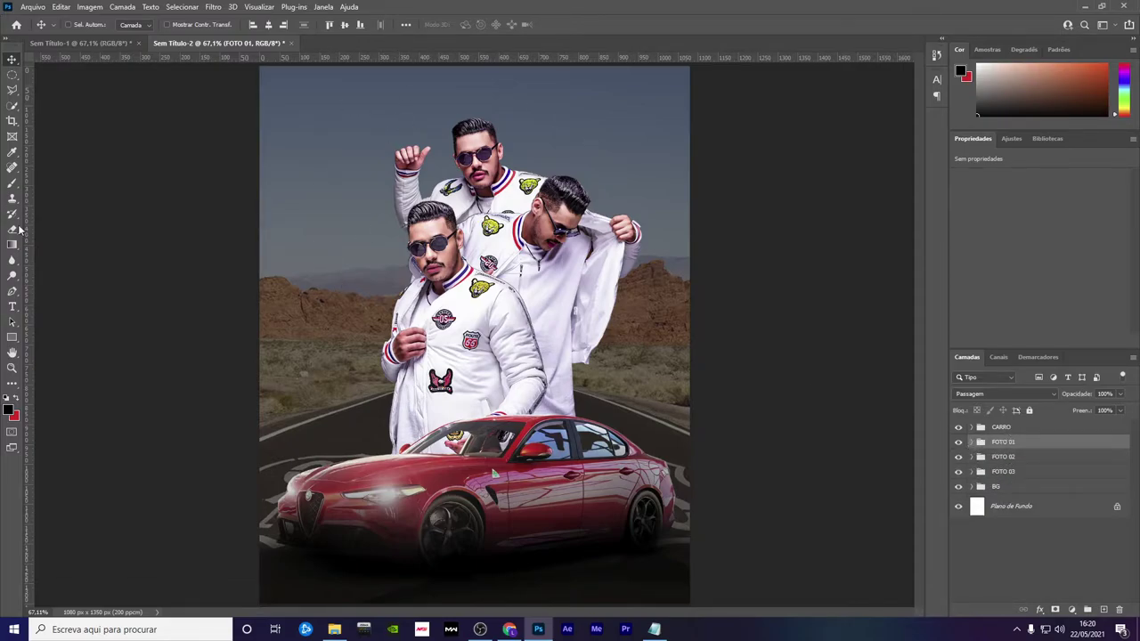
left_click(13, 307)
Add the text HUMGRIA and scale it up across the top of the poster
left_click(351, 178)
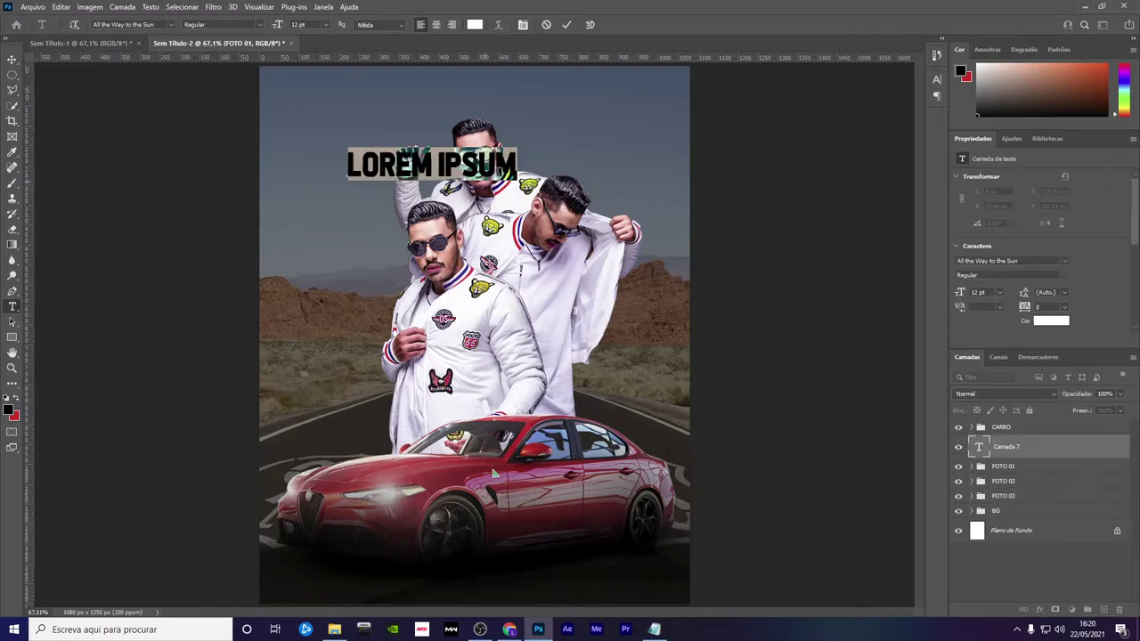
type("HU")
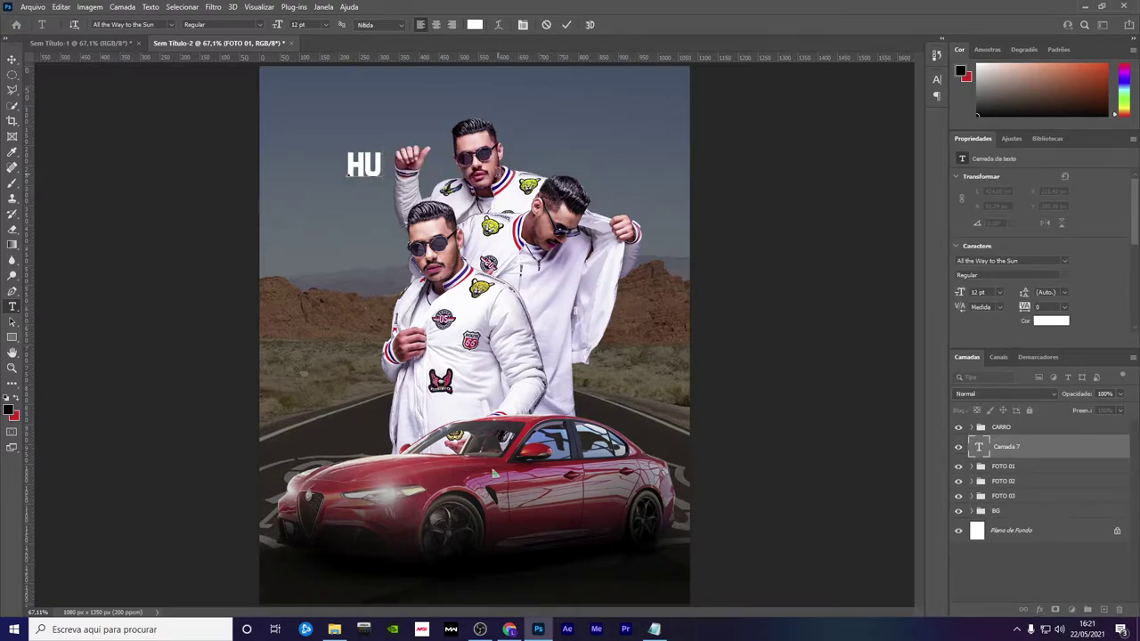
type("MGRIA")
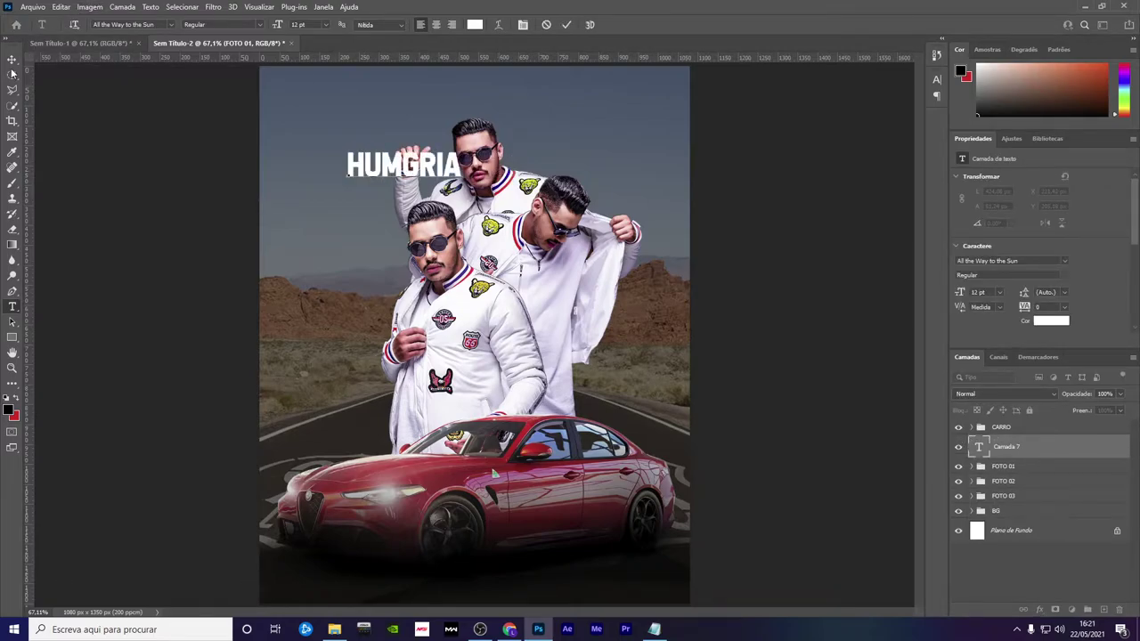
left_click(13, 59)
key("ctrl+t")
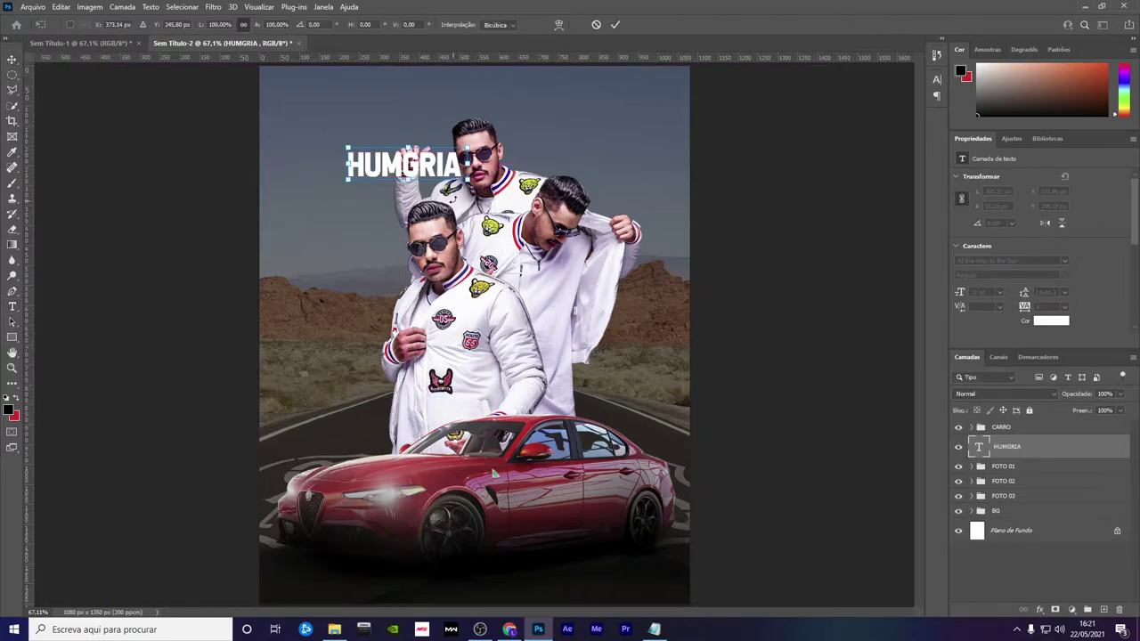
mouse_move(469, 179)
left_mouse_down()
mouse_move(613, 165)
mouse_move(681, 176)
mouse_move(653, 168)
left_mouse_up()
left_click(614, 24)
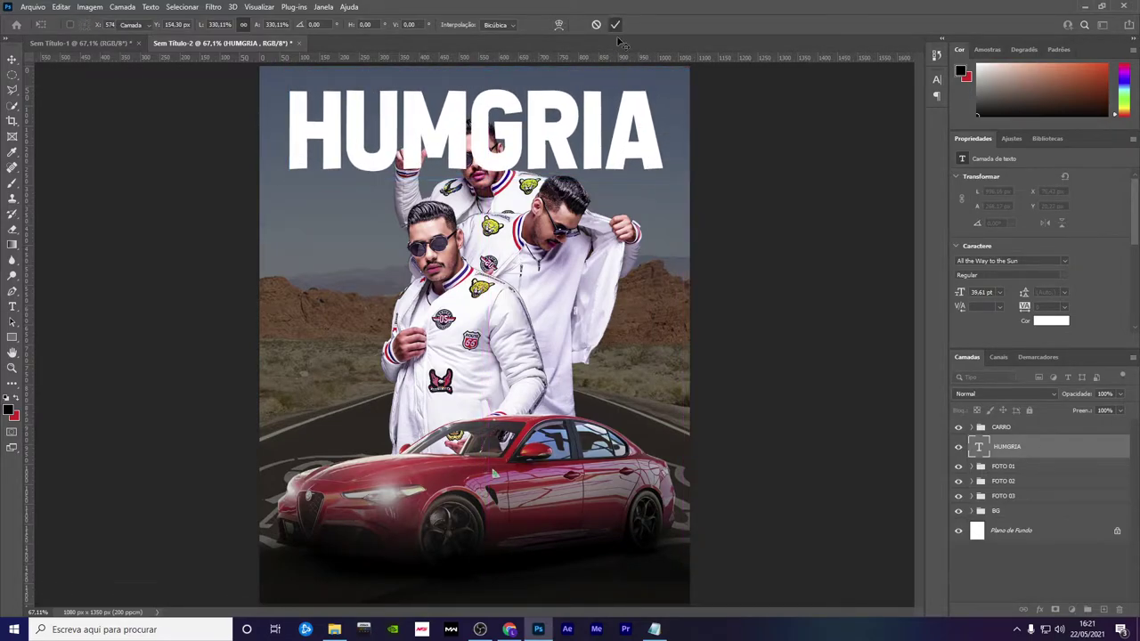
Place the HUMGRIA layer below FOTO 03 and centre it horizontally
left_click_drag(1038, 455, 1047, 499)
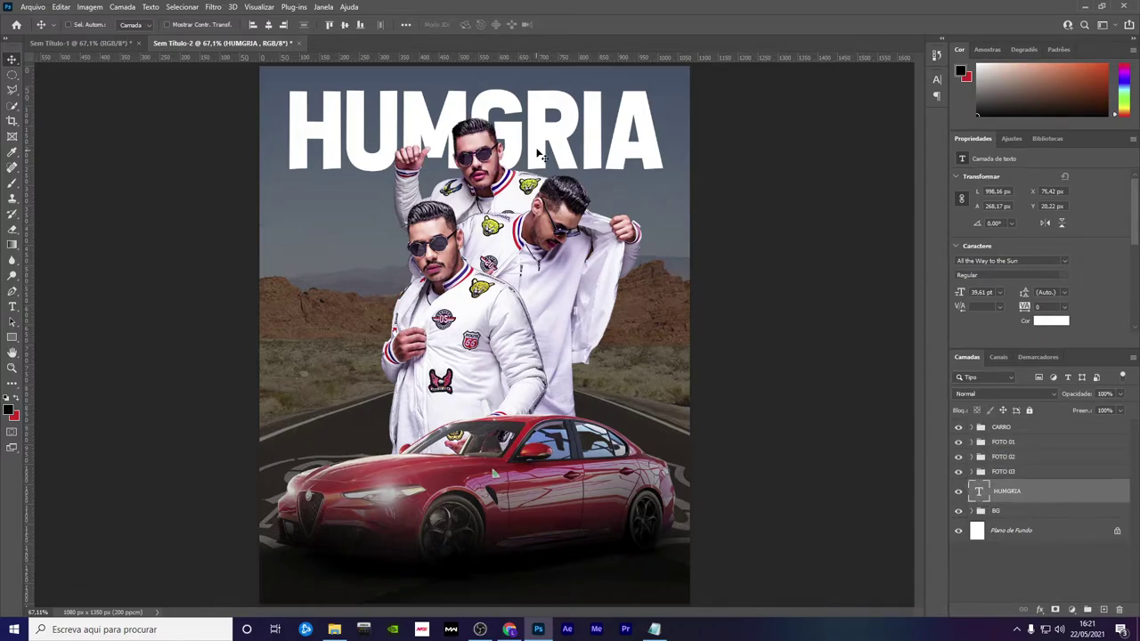
left_click_drag(534, 150, 543, 141)
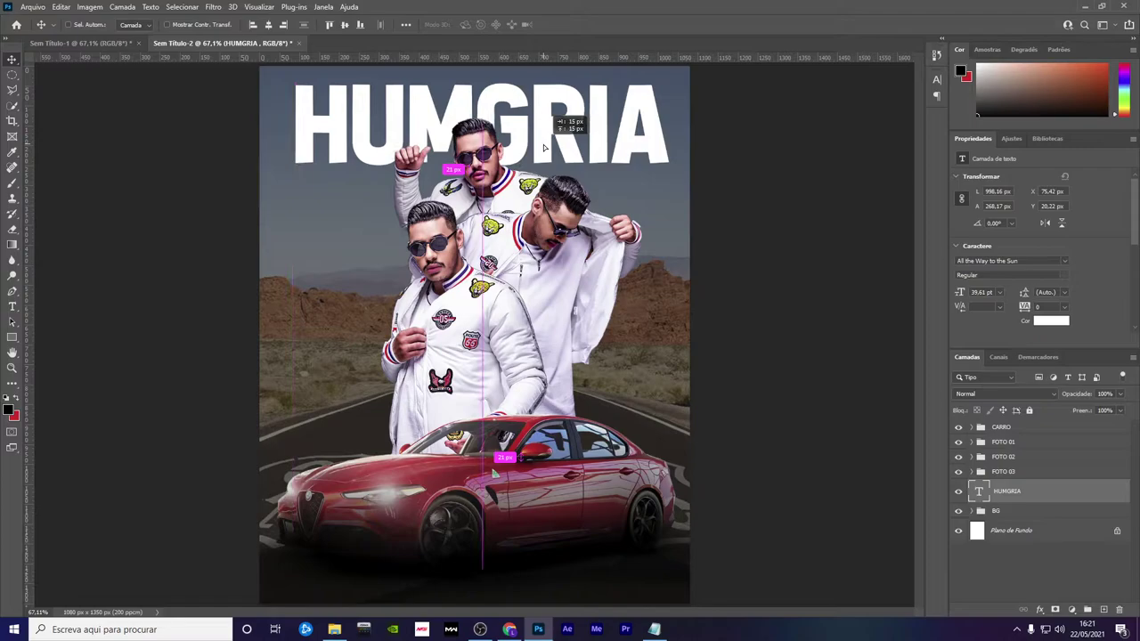
left_click(267, 25)
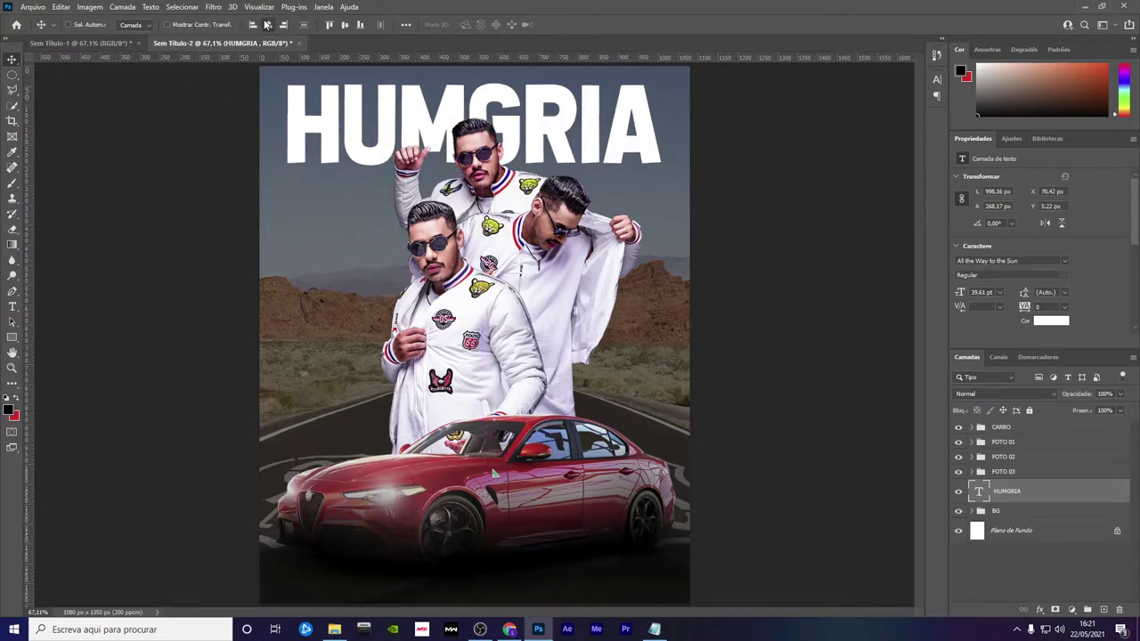
key("ctrl")
left_click(1025, 456)
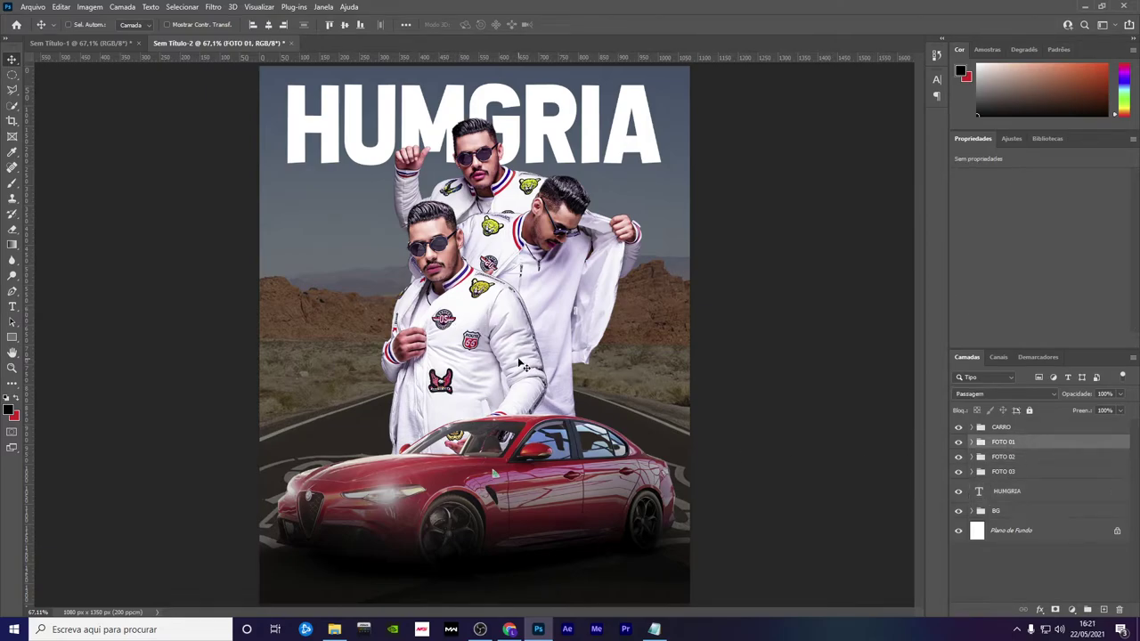
Reposition the front and right-hand models, then shift all three models left
left_click_drag(524, 365, 472, 362)
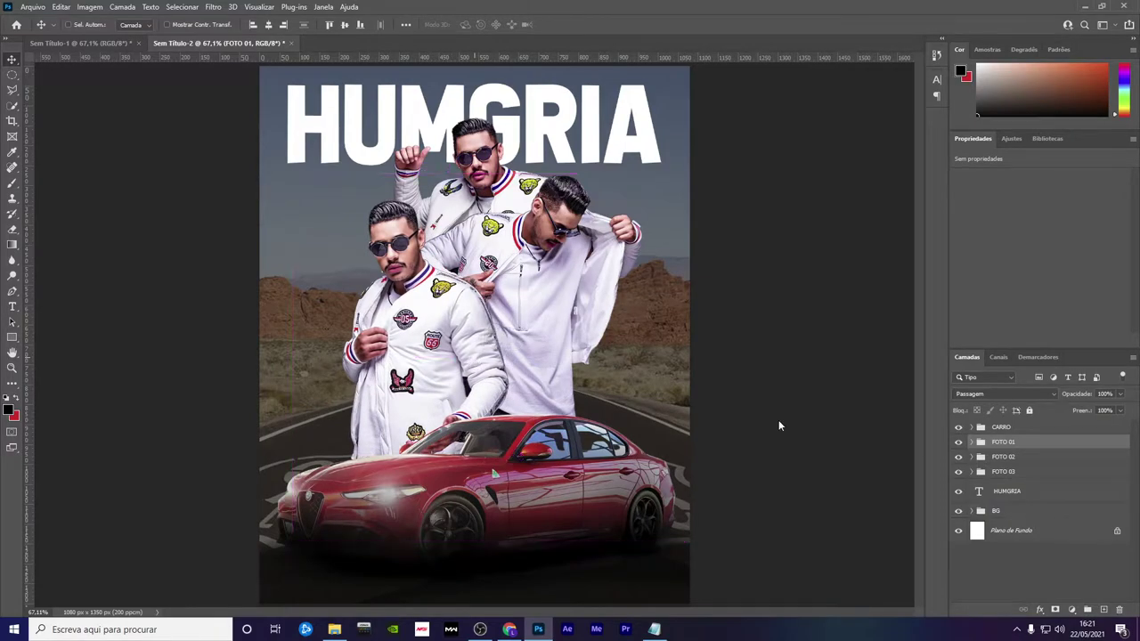
left_click(1024, 457)
left_click_drag(582, 373, 576, 377)
left_click(1003, 442, "ctrl")
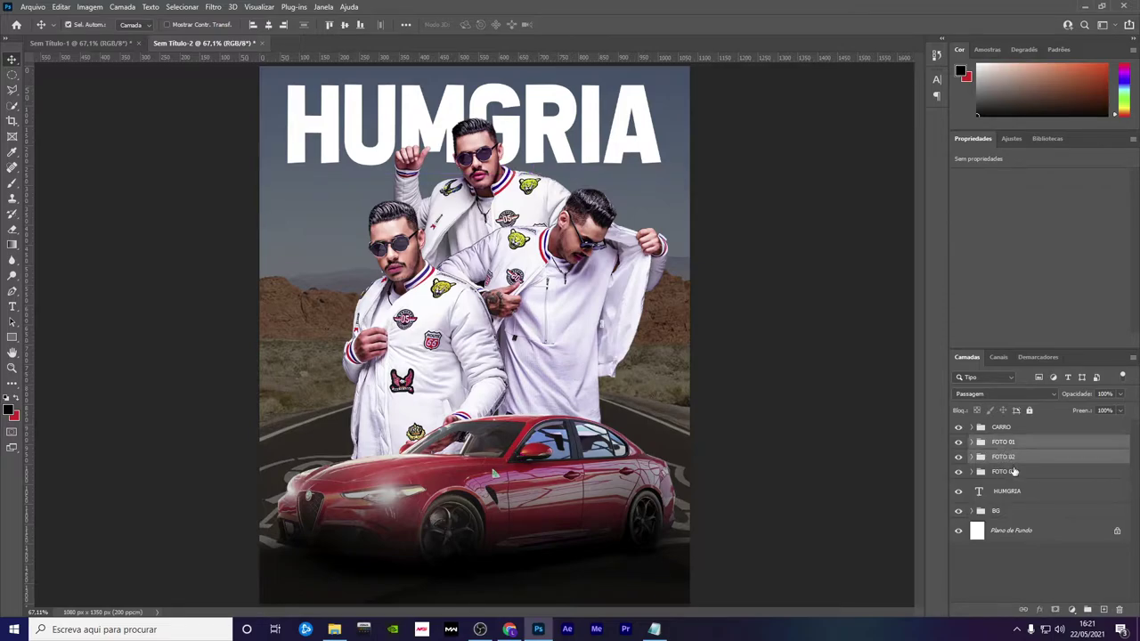
left_click(1003, 471, "ctrl")
left_click_drag(507, 373, 483, 374)
Horizontally centre the top and right-hand models, then move the right-hand one right
left_click(1019, 474)
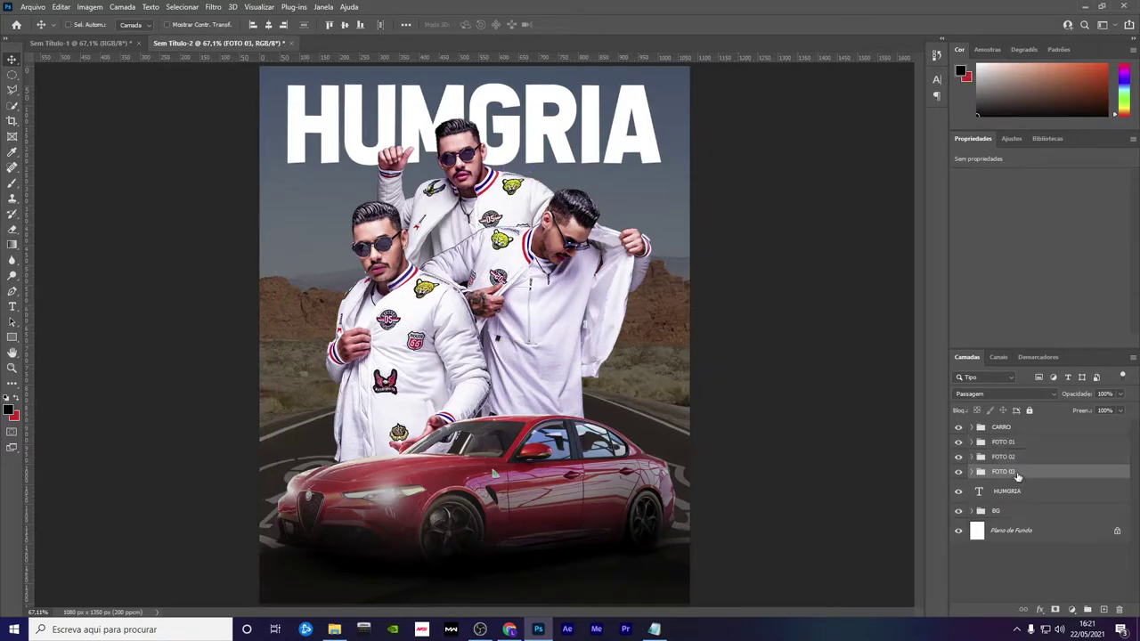
left_click(267, 25)
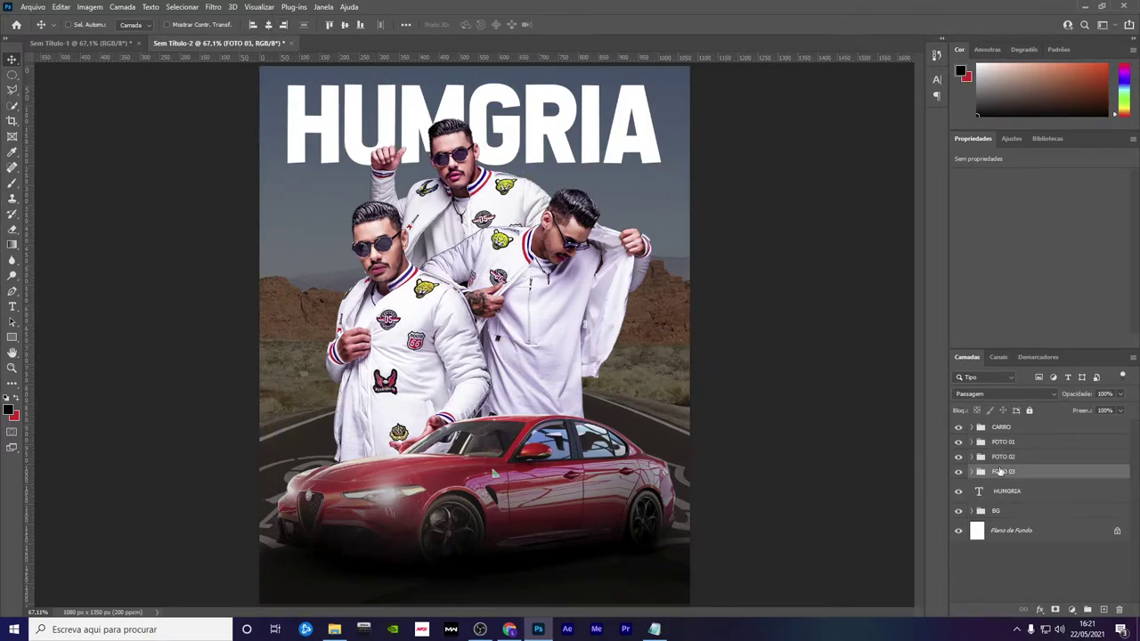
left_click(1019, 459)
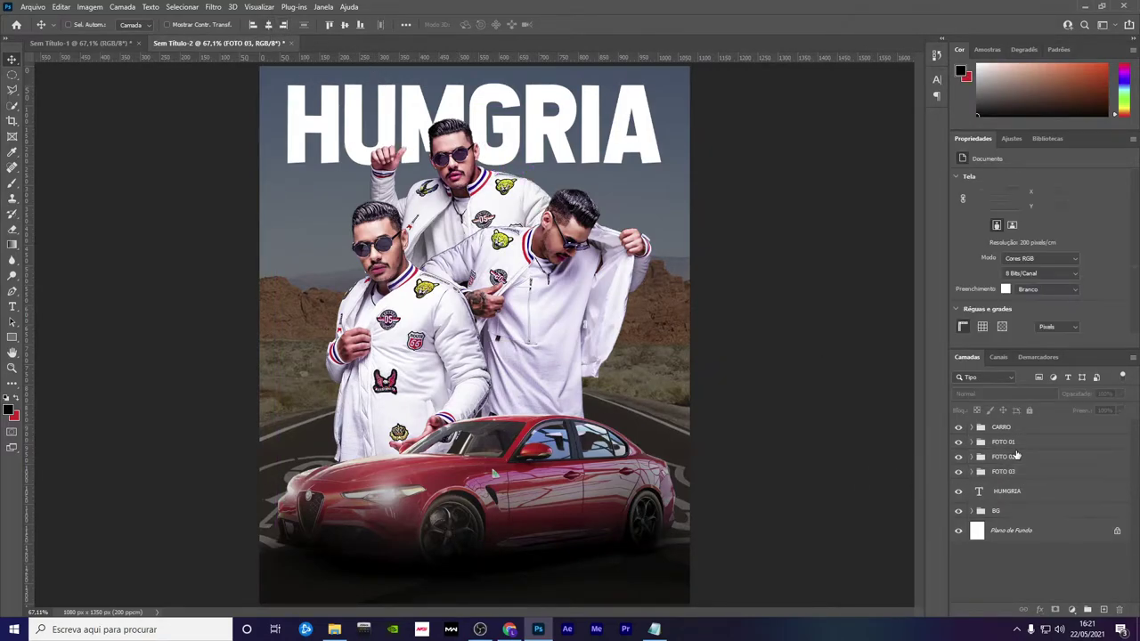
left_click(268, 25)
left_click_drag(450, 287, 579, 291)
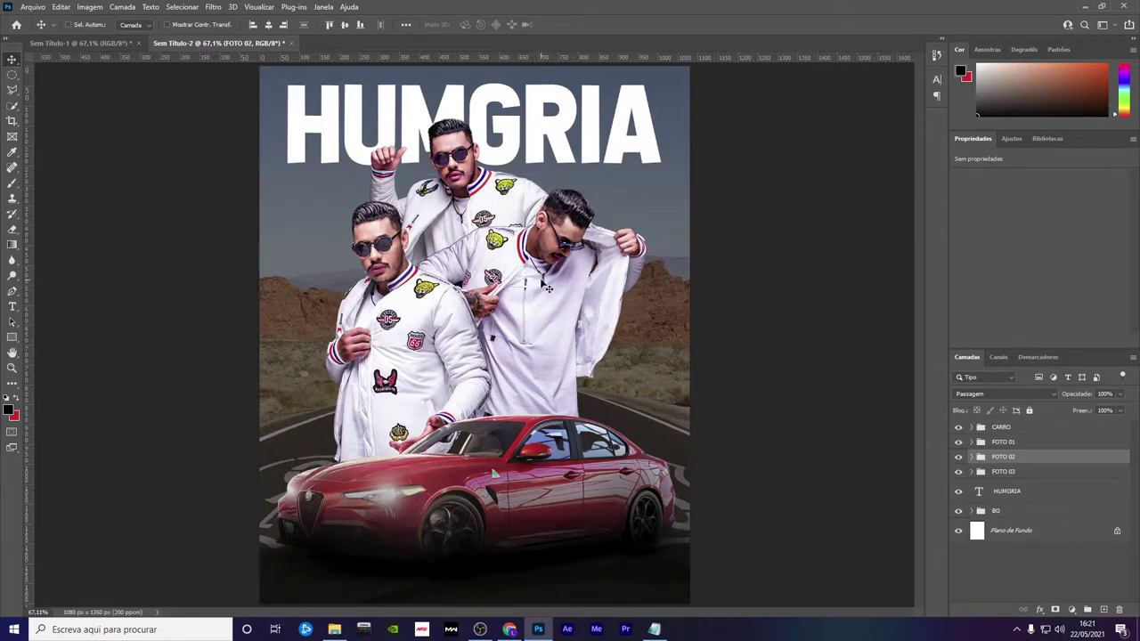
Bring the 20% OFF sticker from Sem Título-1 into the HUMGRIA poster, below FOTO 03
left_click(80, 43)
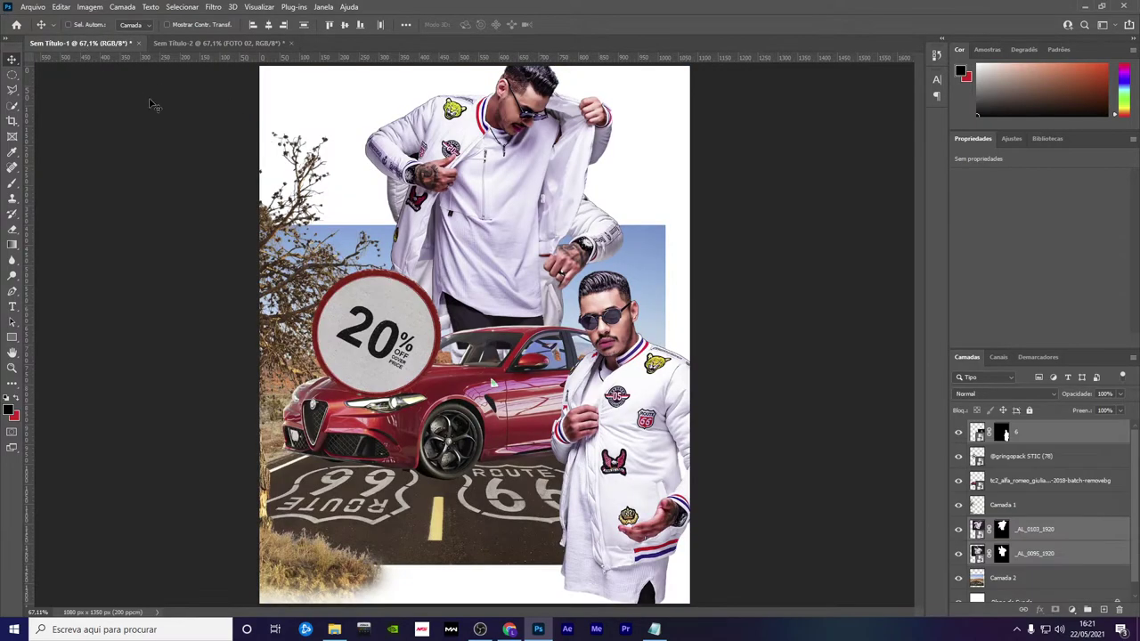
left_click(1024, 481)
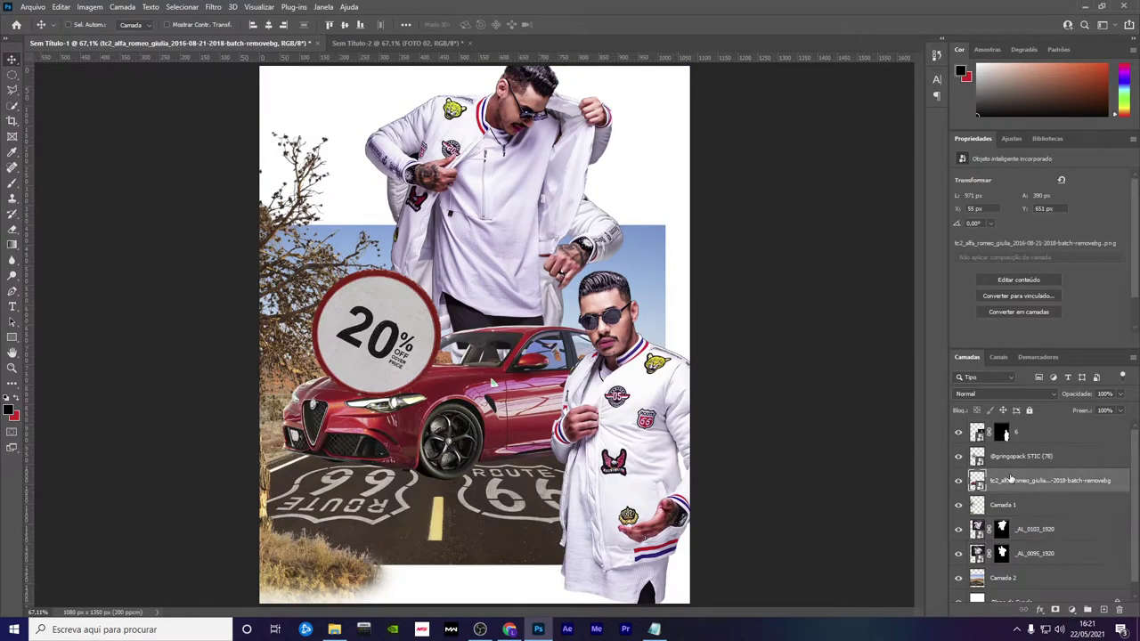
left_click(1021, 456)
mouse_move(398, 312)
left_mouse_down()
mouse_move(301, 52)
mouse_move(273, 49)
mouse_move(614, 392)
left_mouse_up()
left_click_drag(1064, 483, 1051, 504)
mouse_move(592, 400)
left_mouse_down()
mouse_move(607, 392)
mouse_move(616, 401)
mouse_move(604, 405)
left_mouse_up()
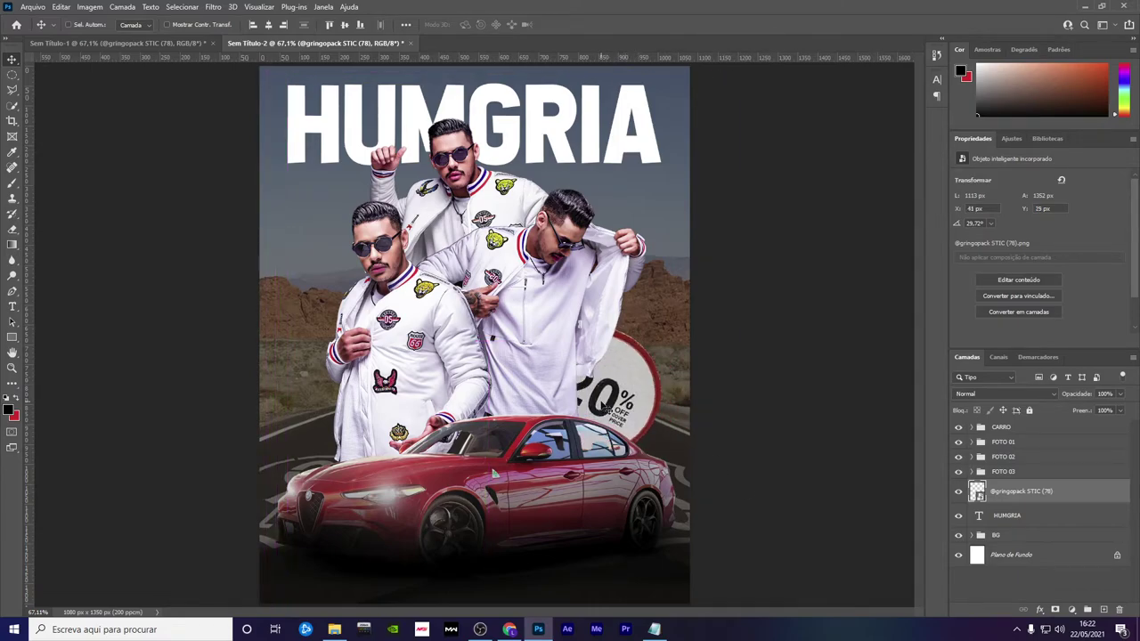
Move the sticker up under the title's lower right and tilt it
mouse_move(622, 372)
left_mouse_down()
mouse_move(568, 166)
mouse_move(597, 189)
left_mouse_up()
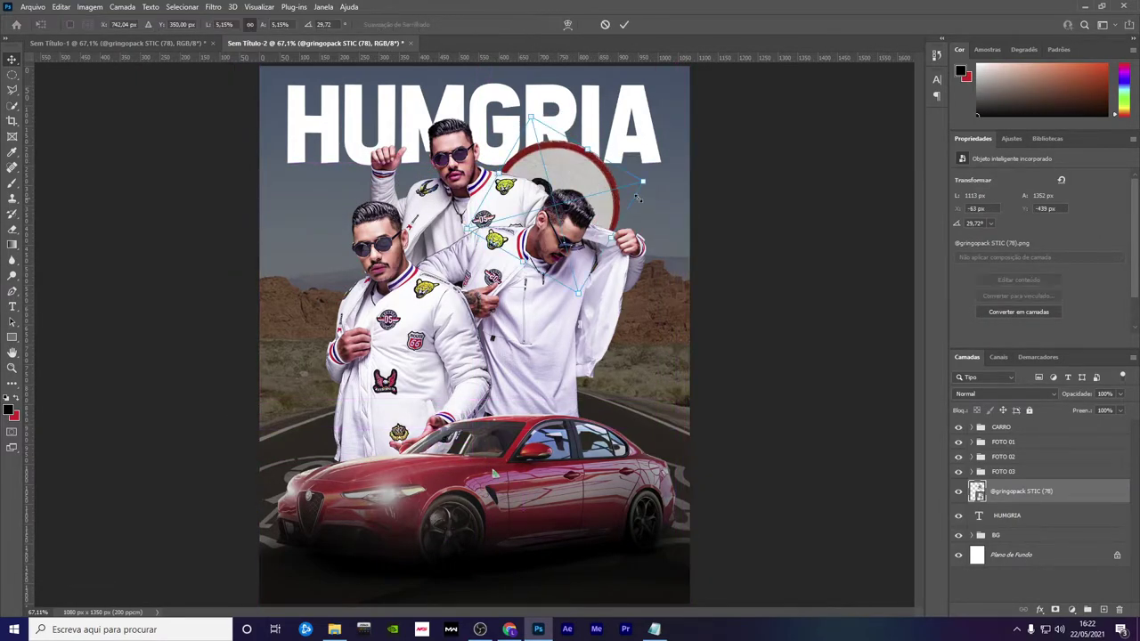
key("ctrl+t")
mouse_move(625, 234)
left_mouse_down()
mouse_move(595, 171)
mouse_move(652, 203)
mouse_move(646, 216)
left_mouse_up()
left_click(623, 24)
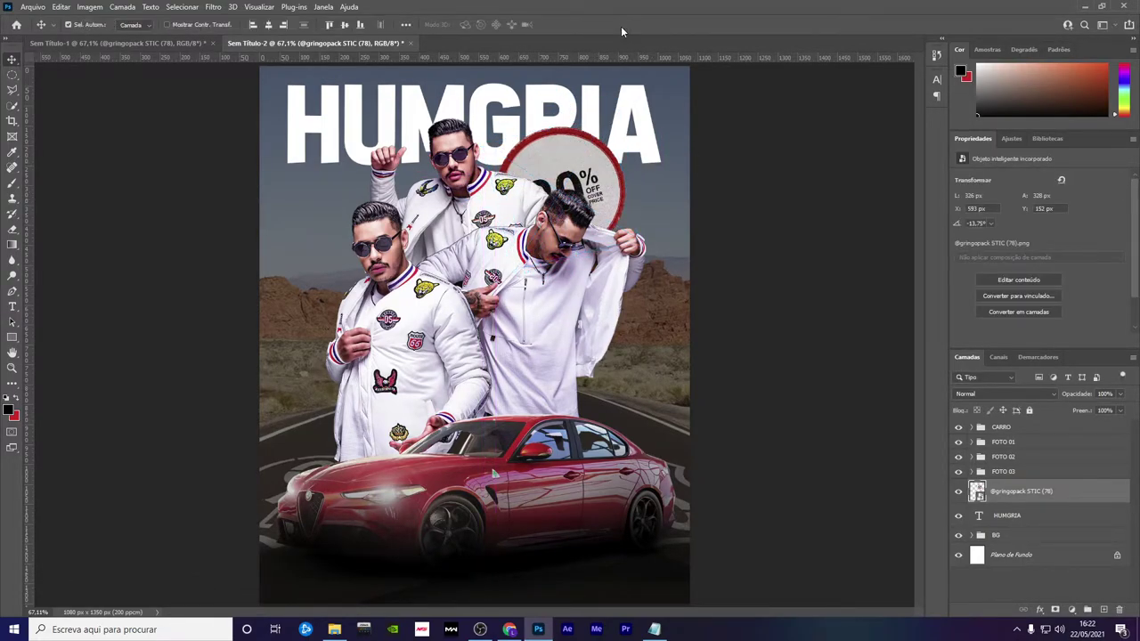
left_click(98, 43)
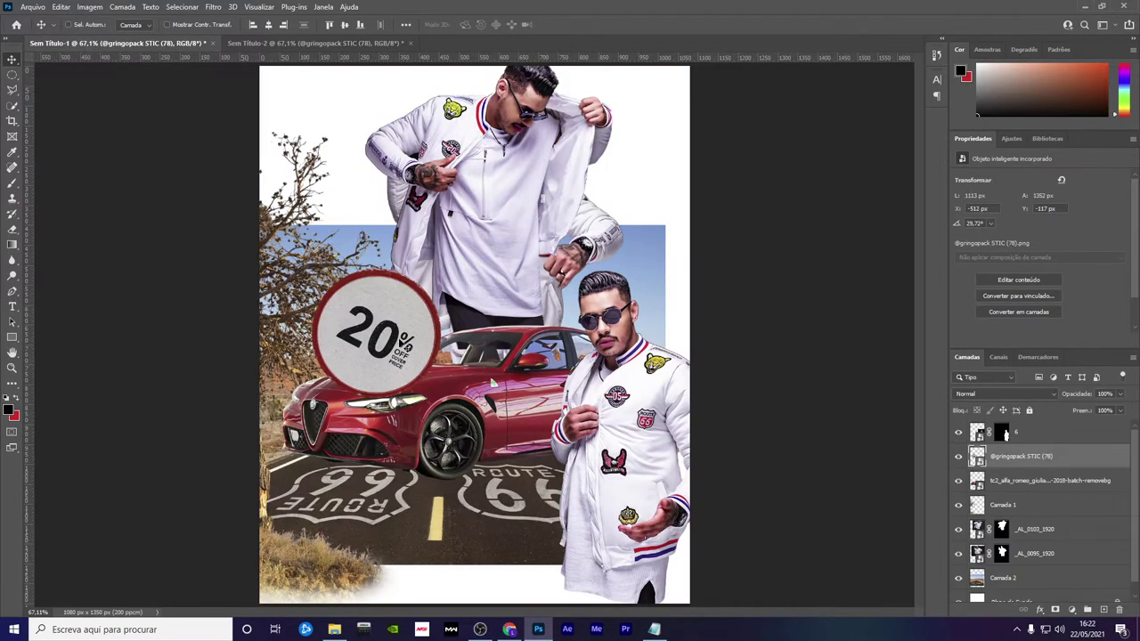
Copy the tree-and-desert layer into the HUMGRIA poster on top, rotated and enlarged along the bottom
left_click(1020, 506)
left_click_drag(274, 360, 289, 74)
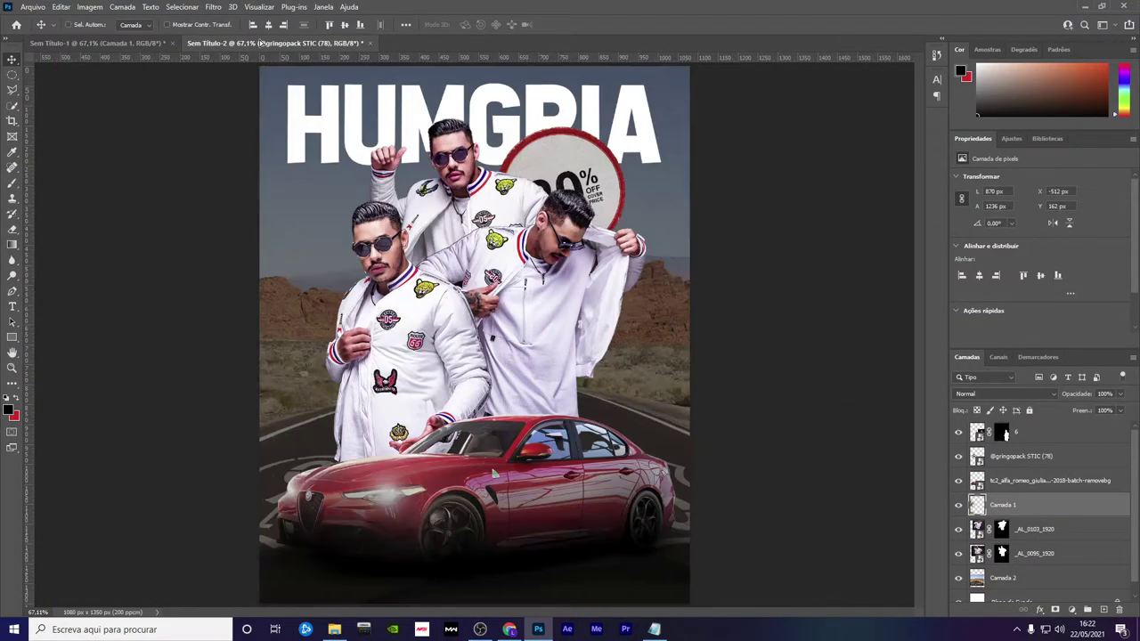
left_click_drag(291, 75, 490, 517)
key("ctrl")
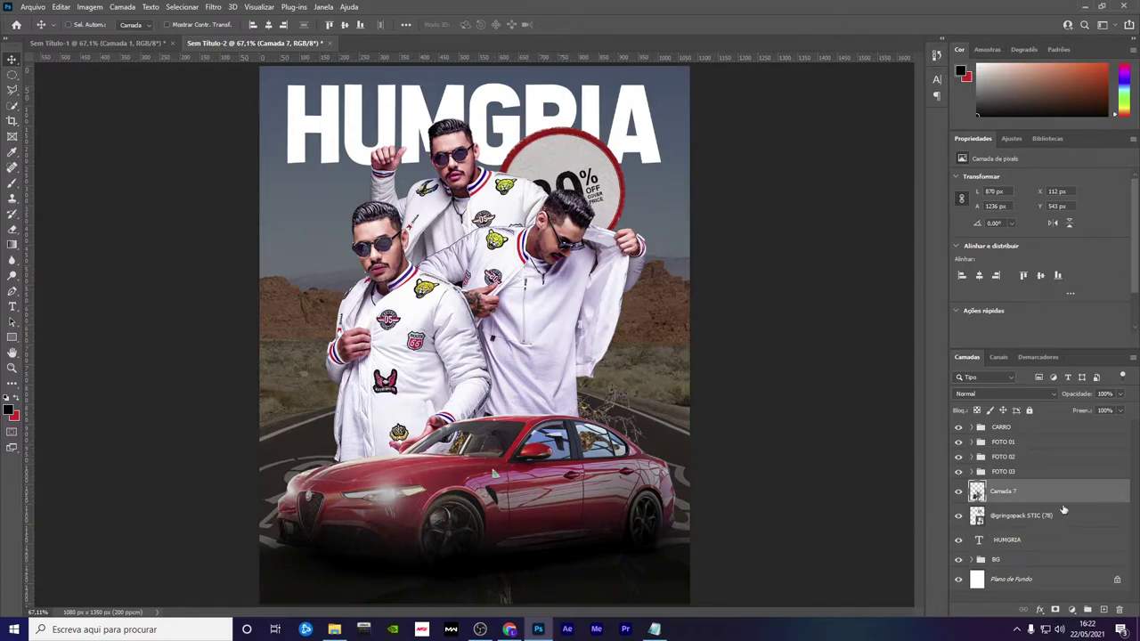
left_click_drag(1063, 510, 1064, 428)
key("ctrl+t")
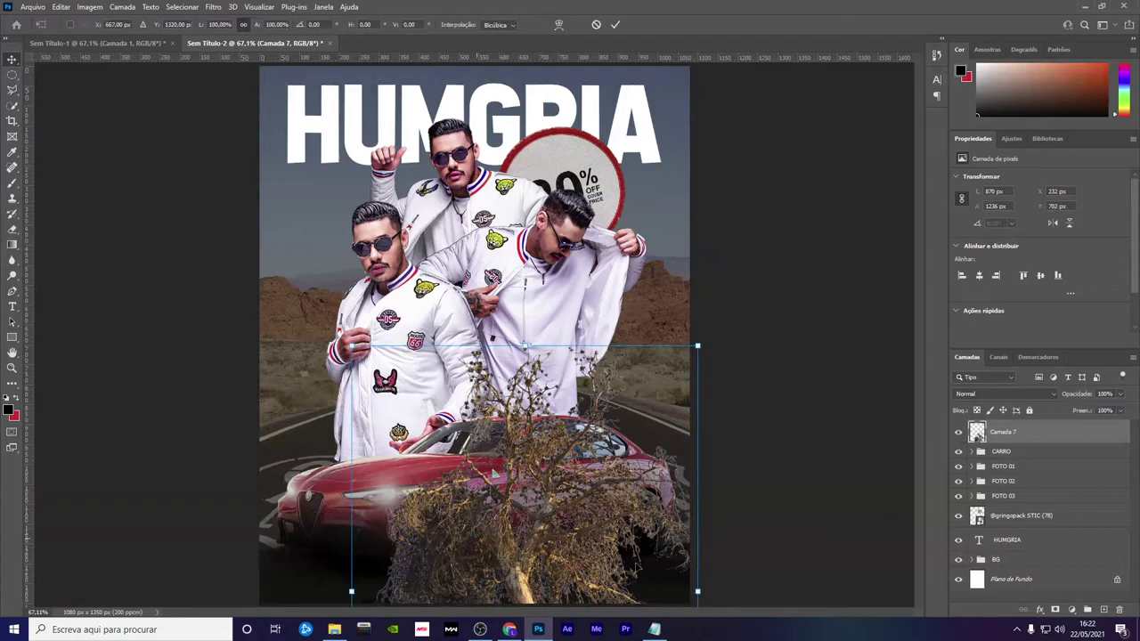
mouse_move(703, 337)
left_mouse_down()
mouse_move(437, 325)
mouse_move(812, 611)
mouse_move(591, 606)
left_mouse_up()
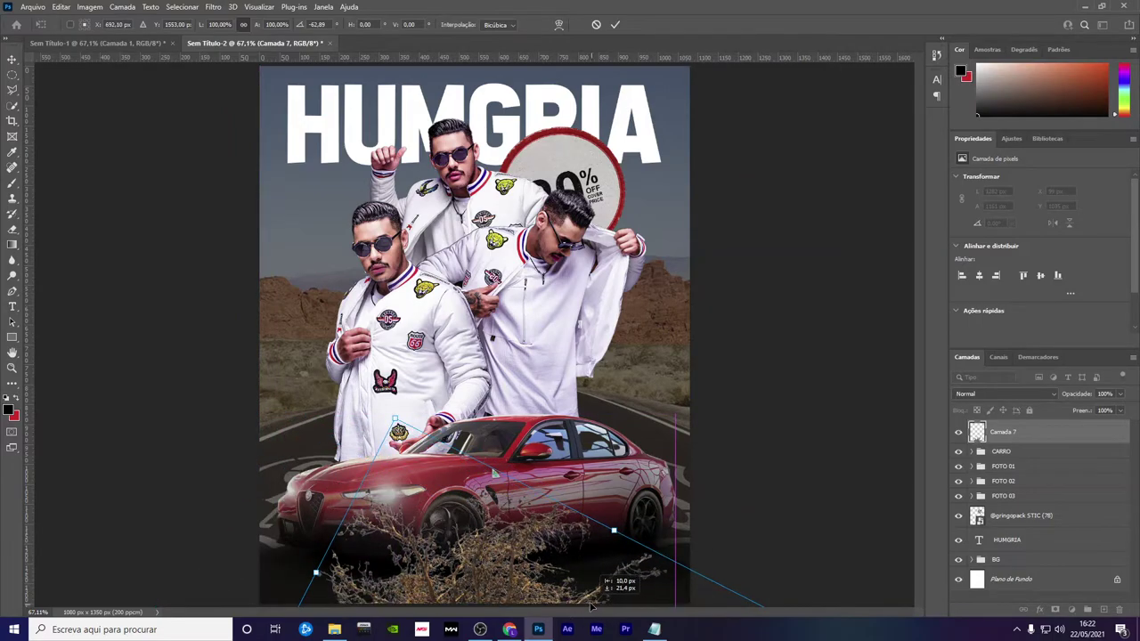
left_click(615, 26)
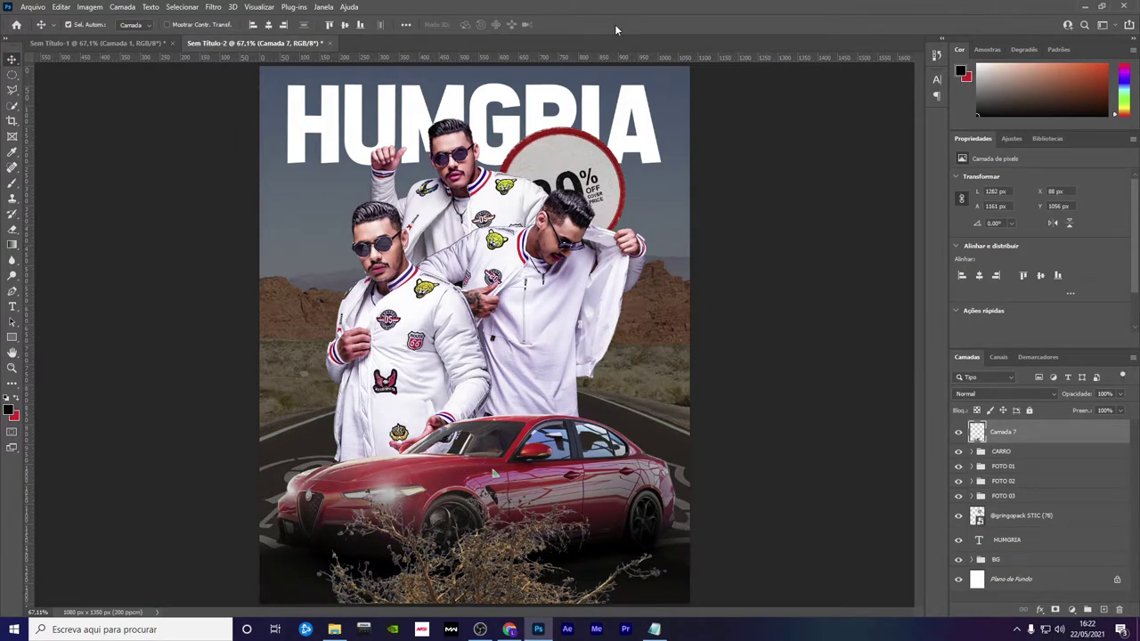
Apply a Gaussian blur of 11,1 px to Camada 7
left_click(214, 7)
mouse_move(229, 158)
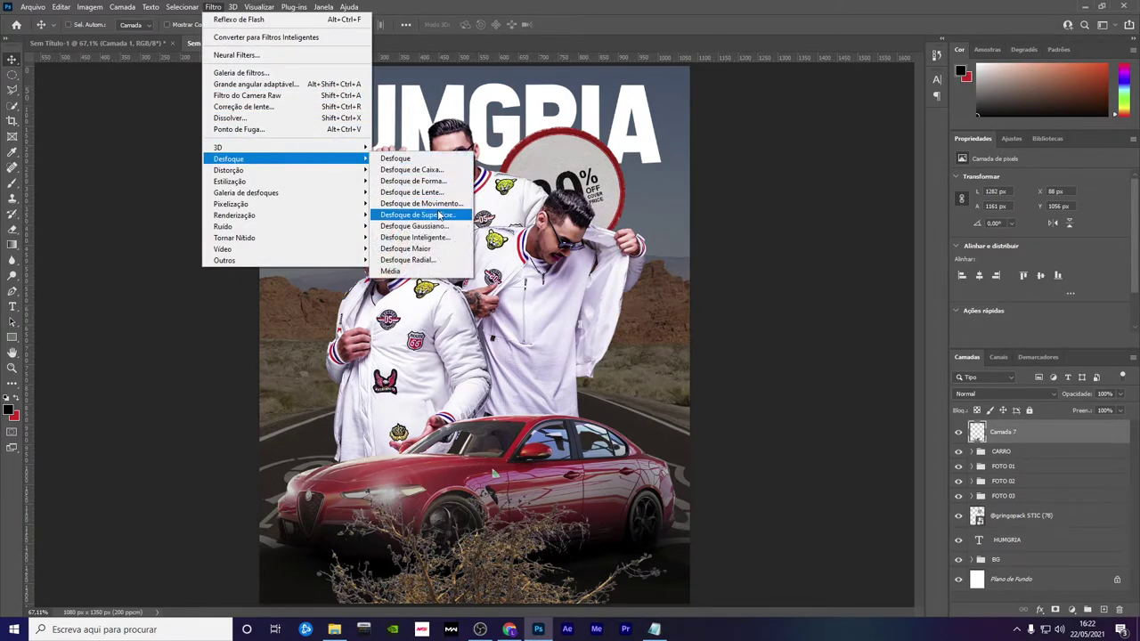
left_click(426, 226)
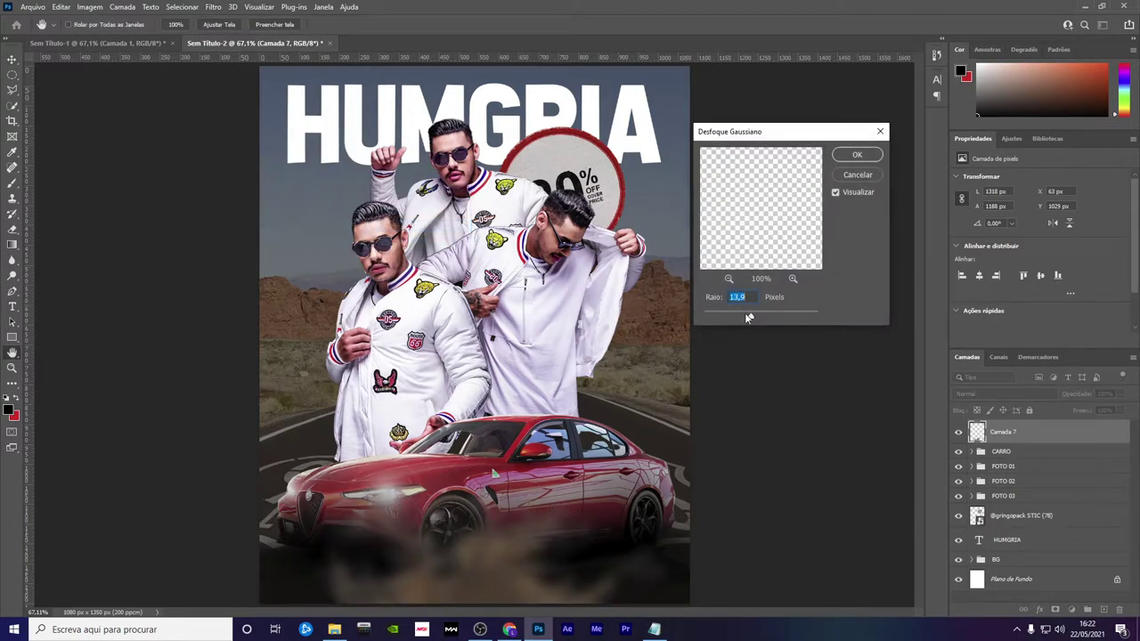
left_click_drag(748, 318, 750, 318)
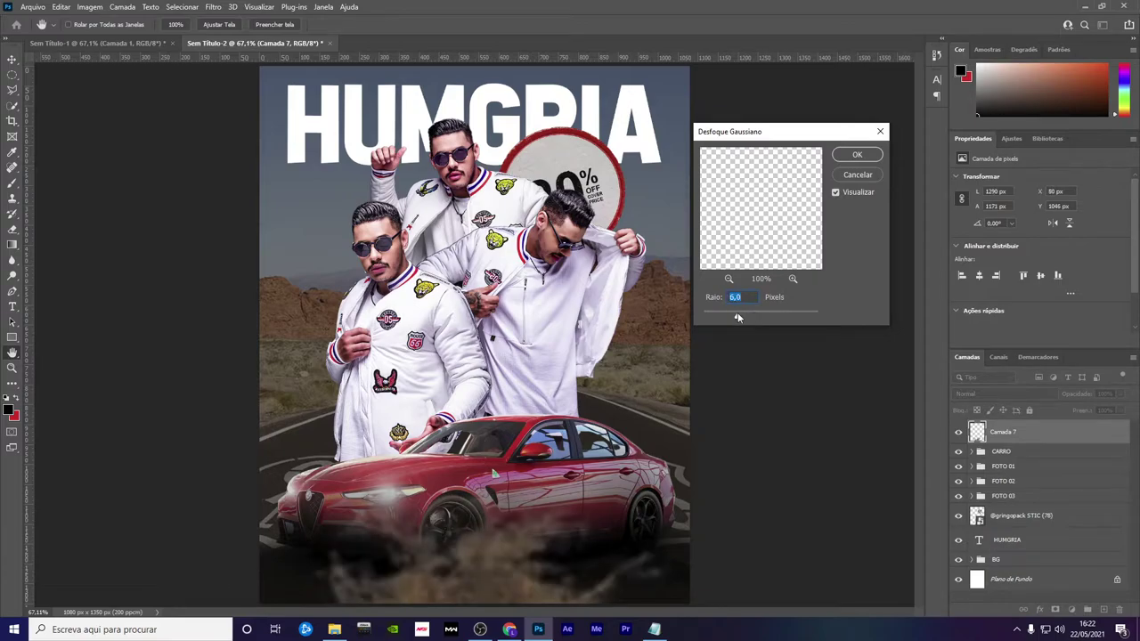
left_click(851, 159)
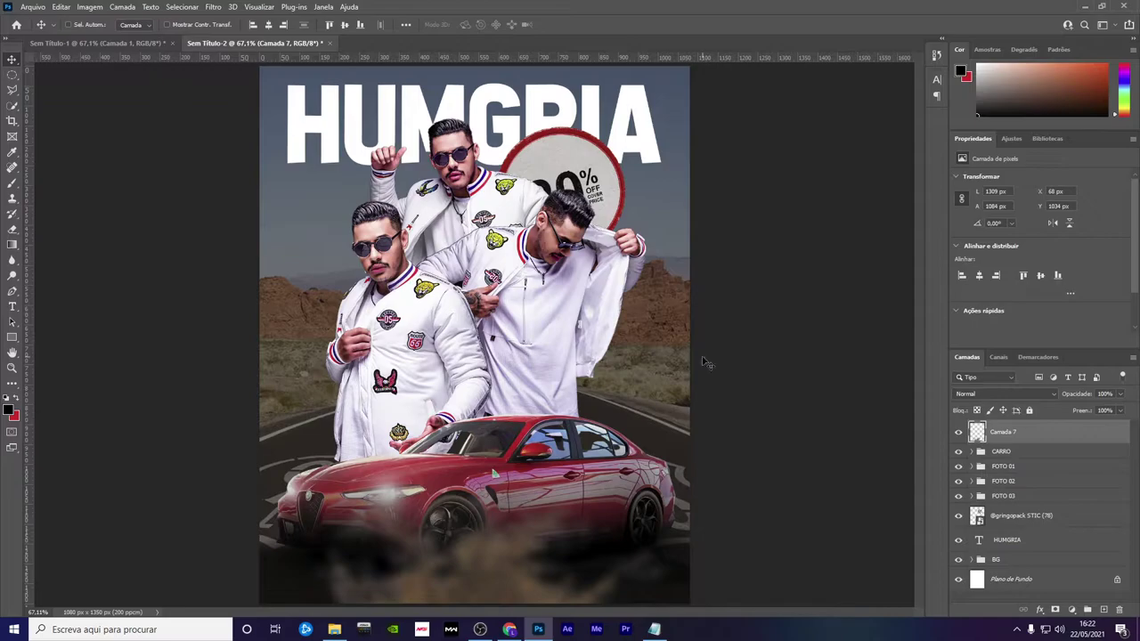
Convert the Camada 1 layer in the BG group to a smart object
double_click(970, 562)
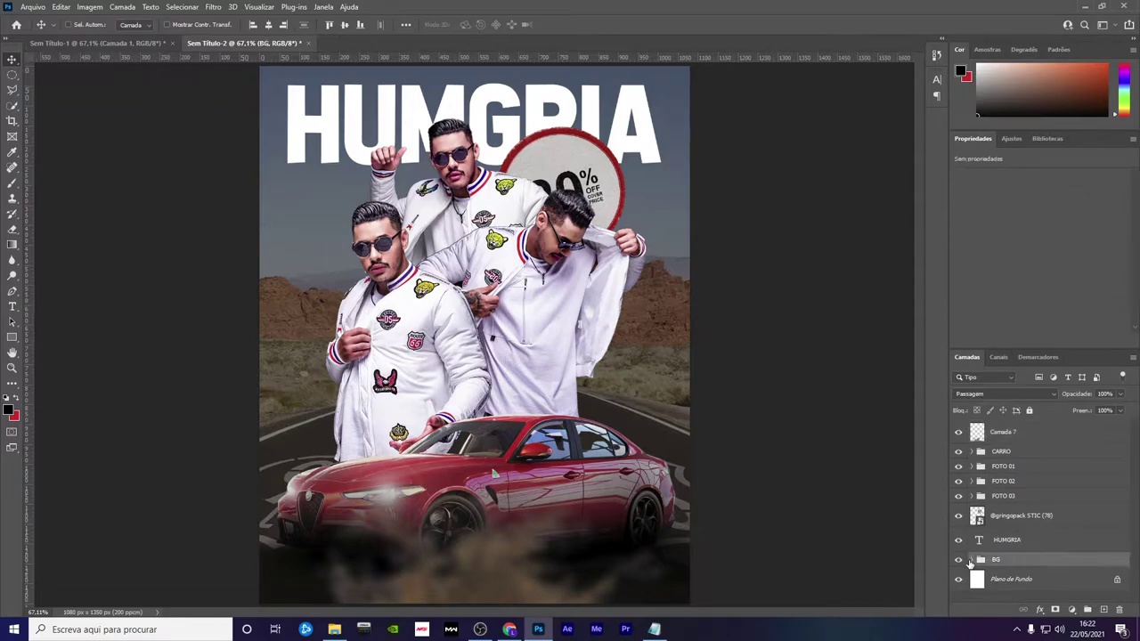
left_click(1086, 248)
left_click(971, 561)
left_click(1036, 576)
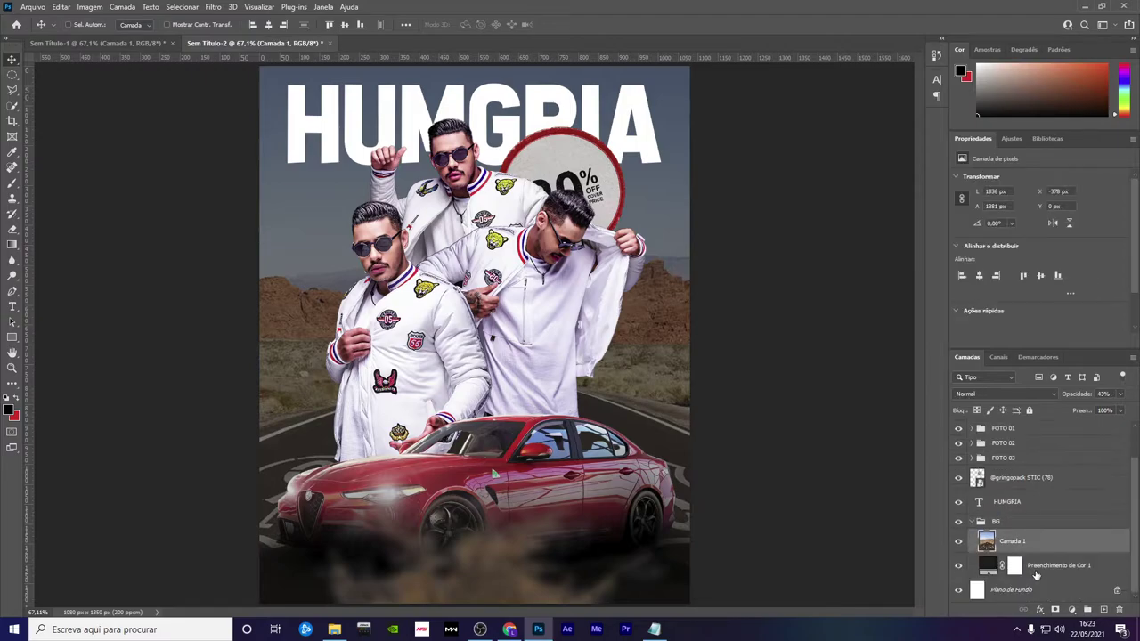
right_click(1045, 541)
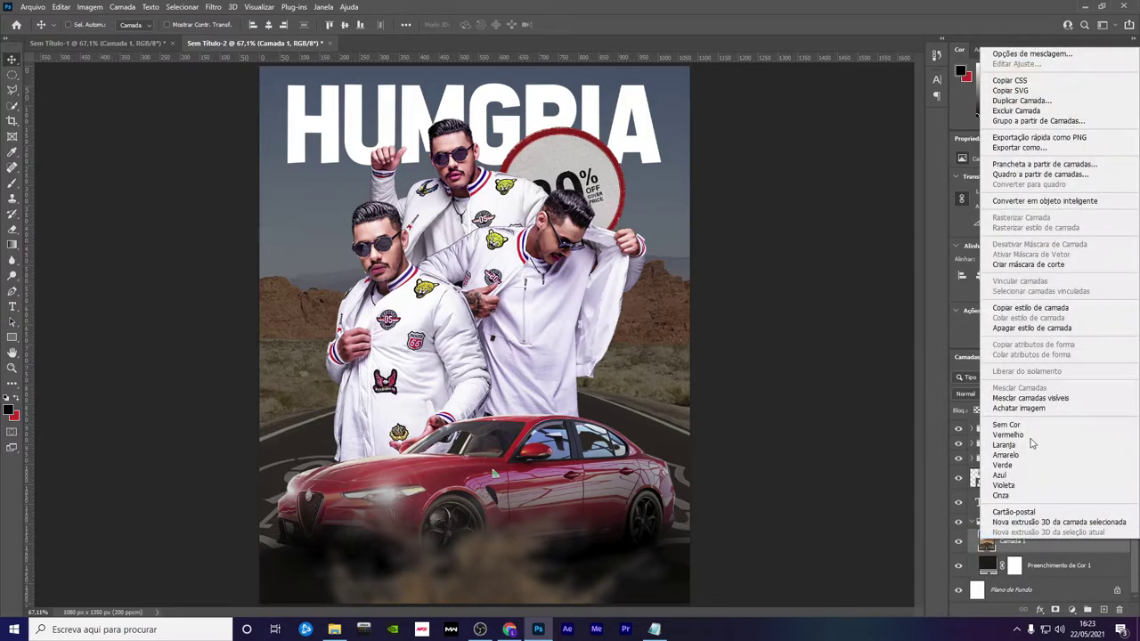
left_click(1014, 198)
Apply a 3,2 px Gaussian blur smart filter to Camada 1
left_click(213, 6)
mouse_move(229, 159)
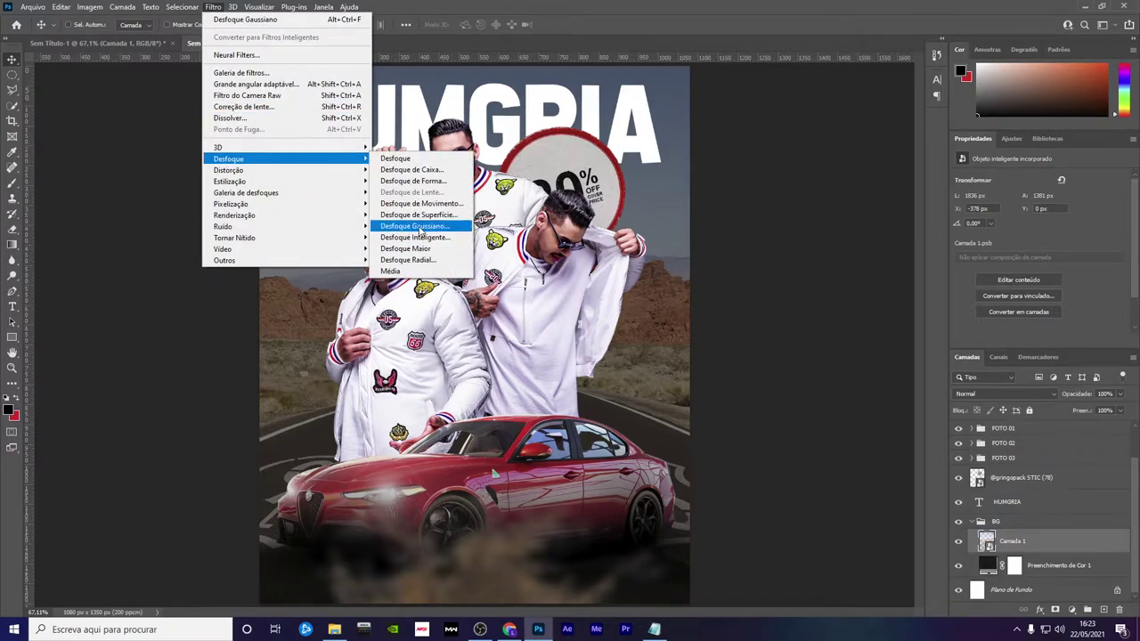
left_click(414, 226)
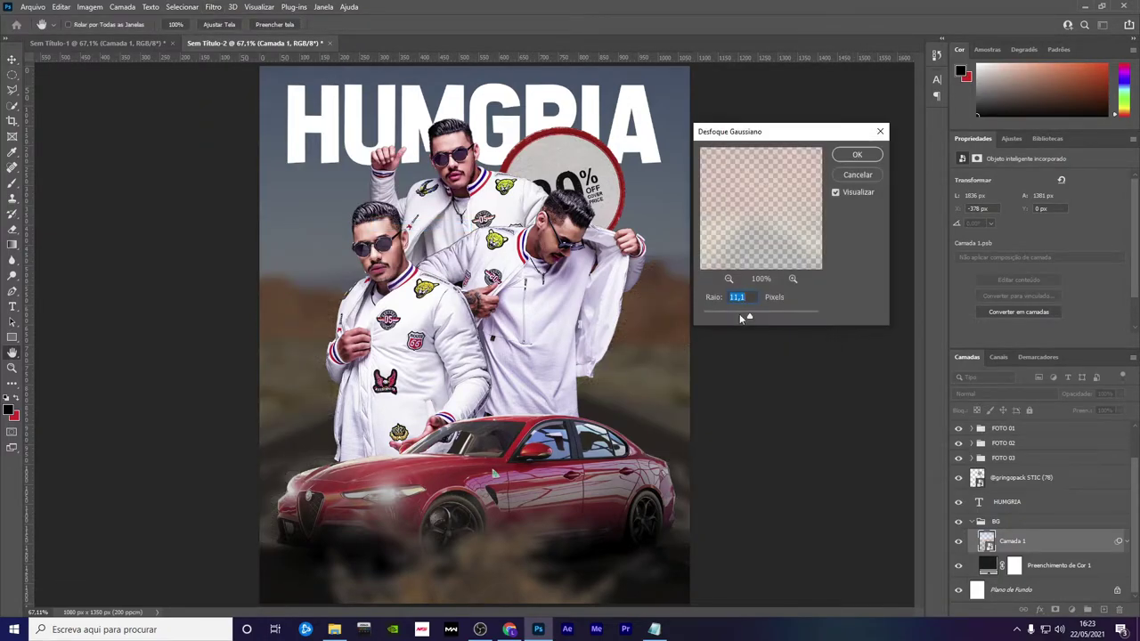
left_click_drag(740, 319, 723, 318)
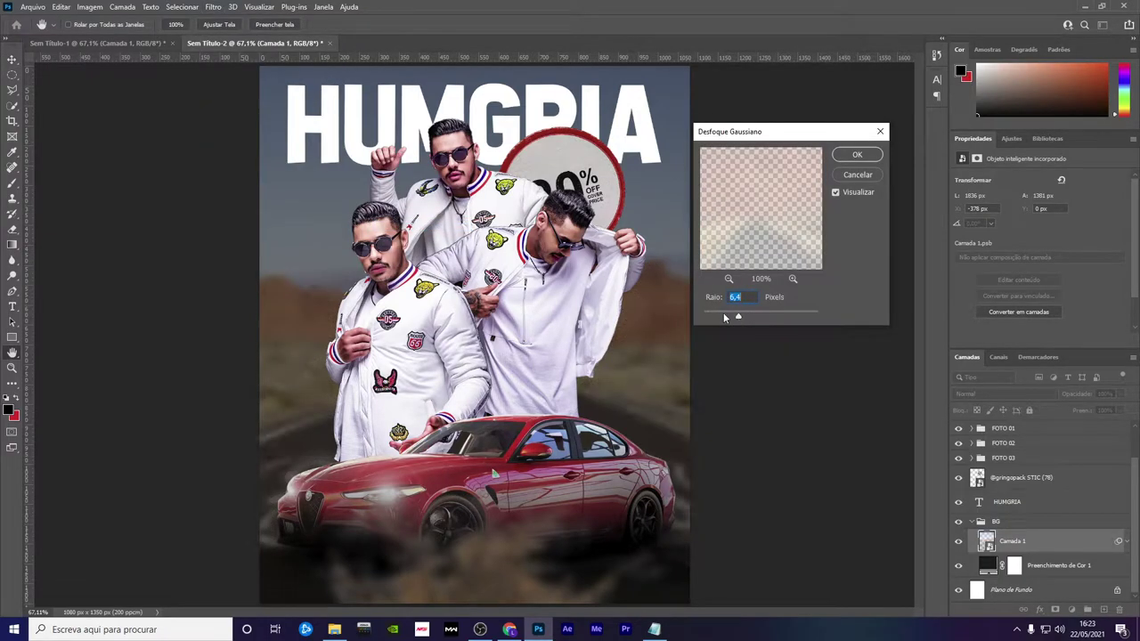
left_click(854, 157)
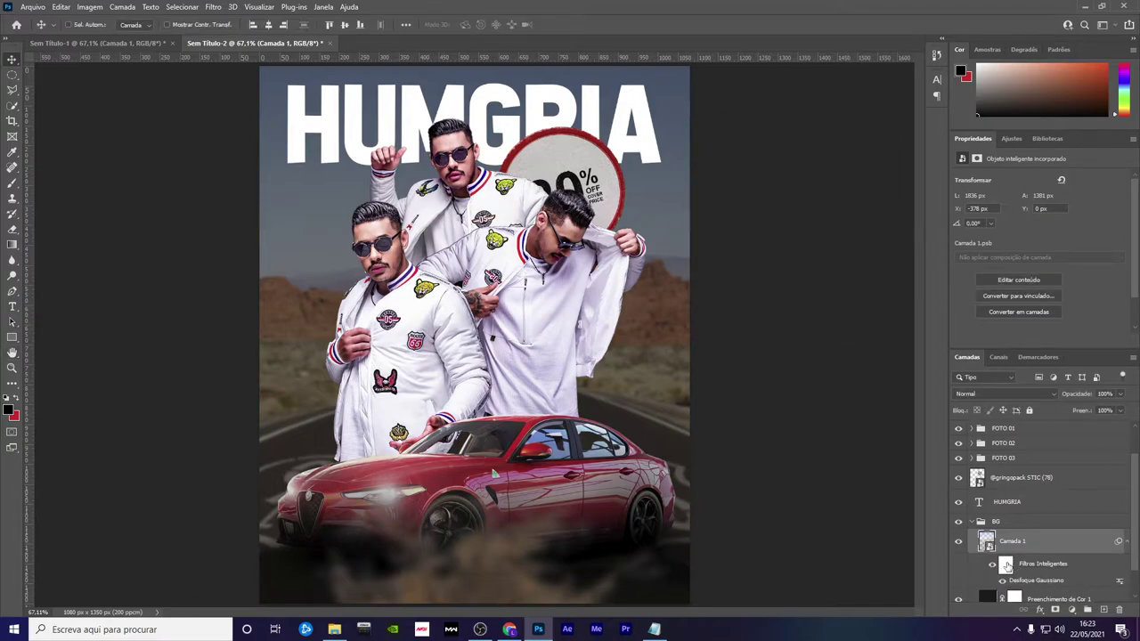
Invert the blur's filter mask and paint it around the lower car at 38% brush opacity
left_click(1006, 564)
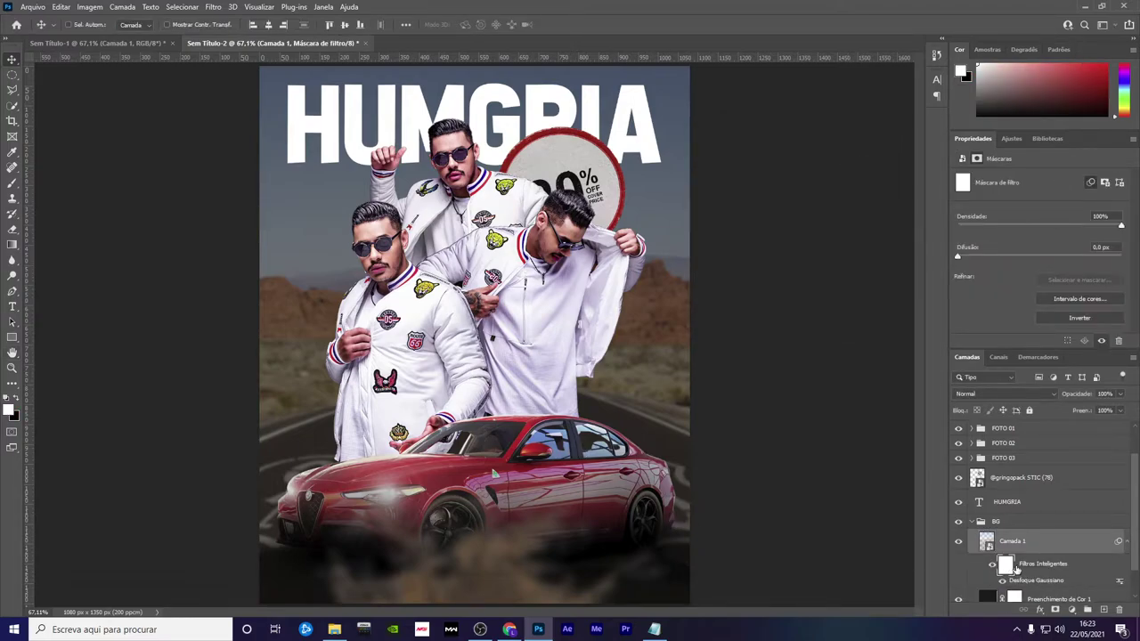
key("b")
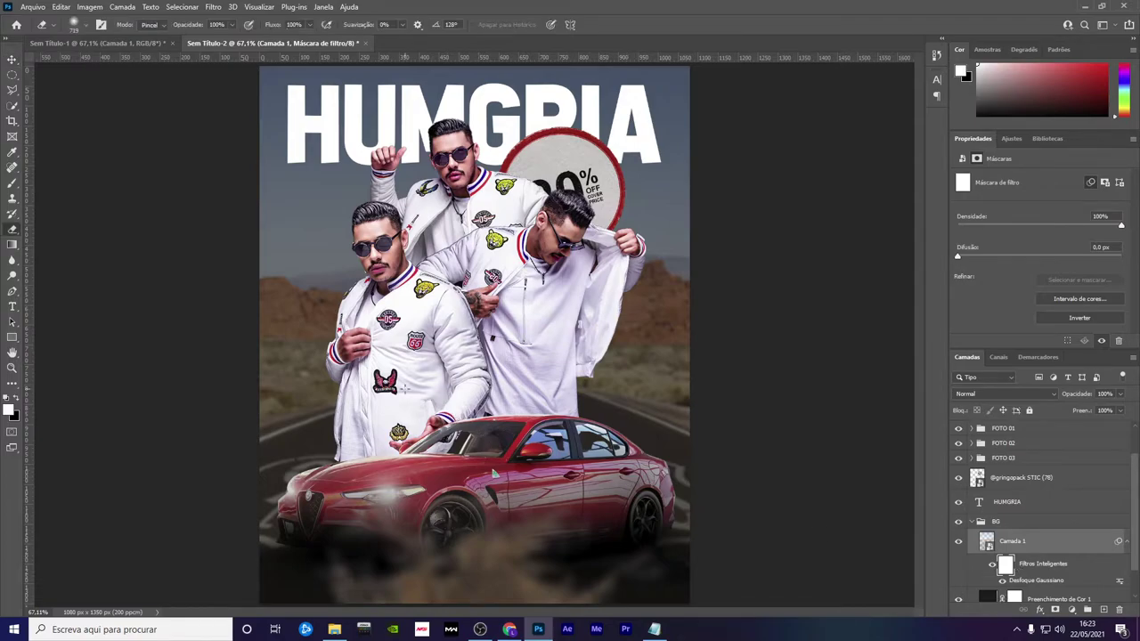
left_click_drag(415, 395, 473, 402)
key("ctrl+i")
left_click_drag(451, 509, 366, 525)
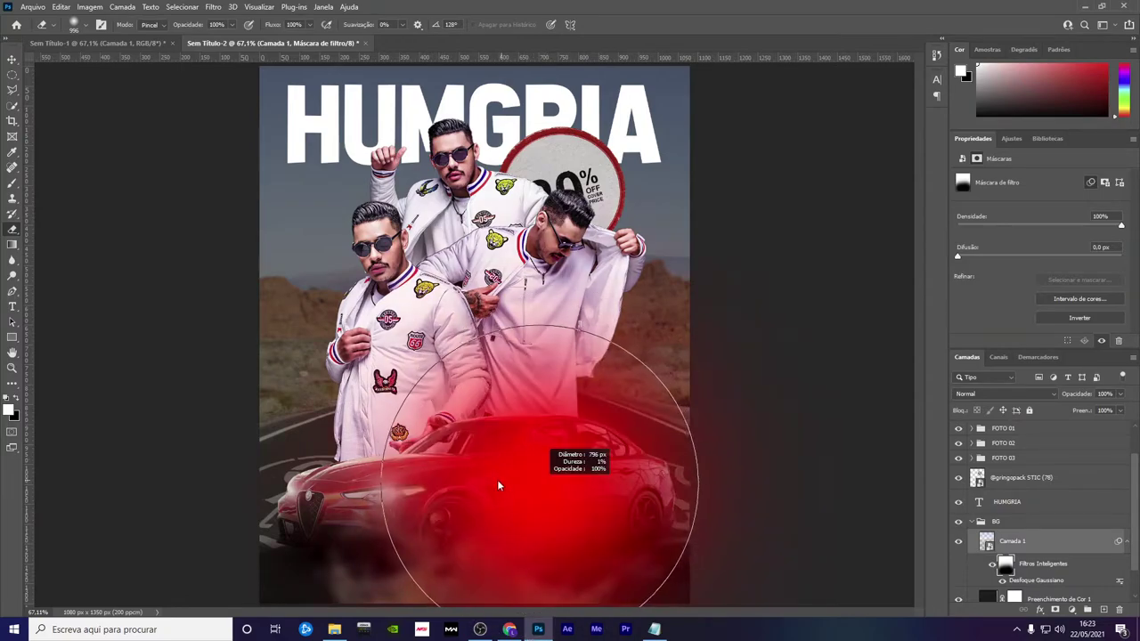
left_click_drag(498, 479, 446, 481)
left_click(231, 25)
left_click_drag(237, 40, 199, 46)
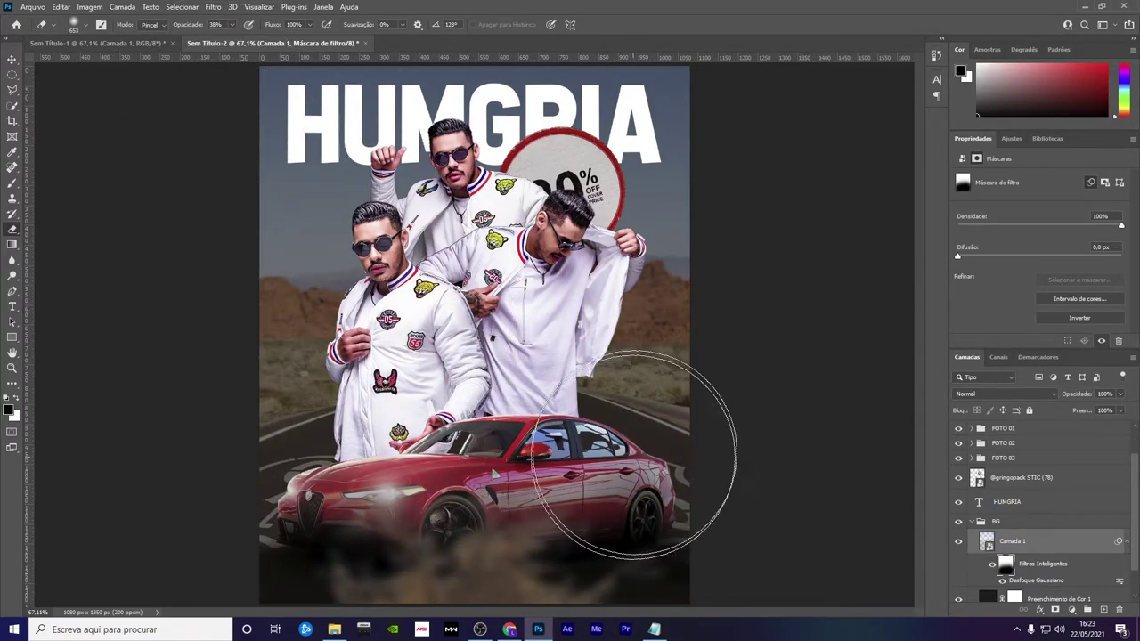
left_click(1042, 547)
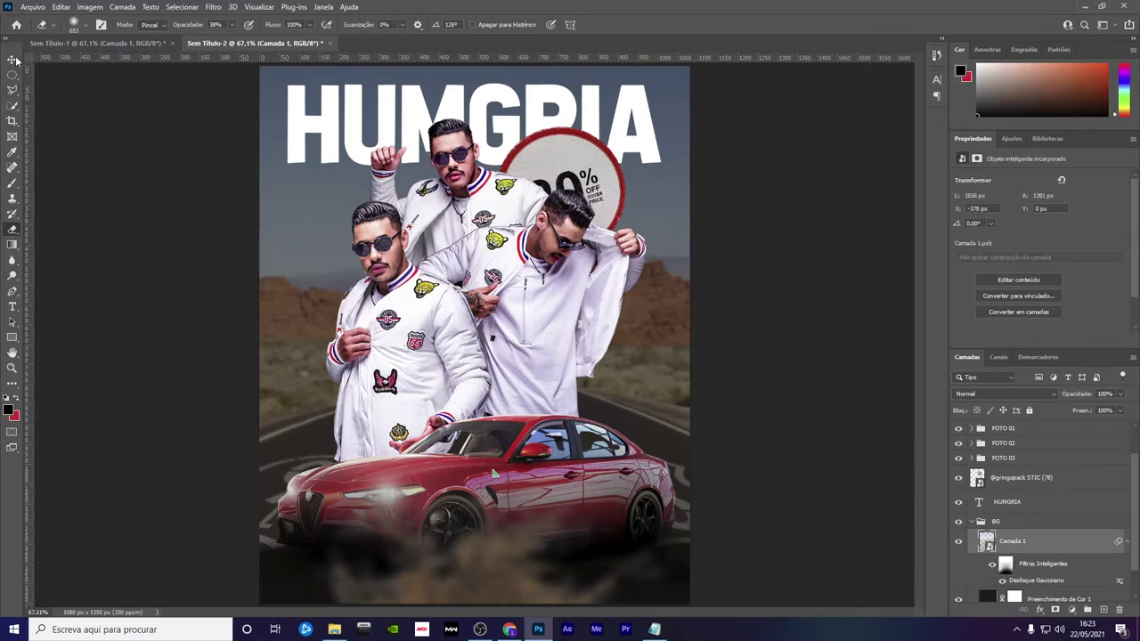
left_click(11, 59)
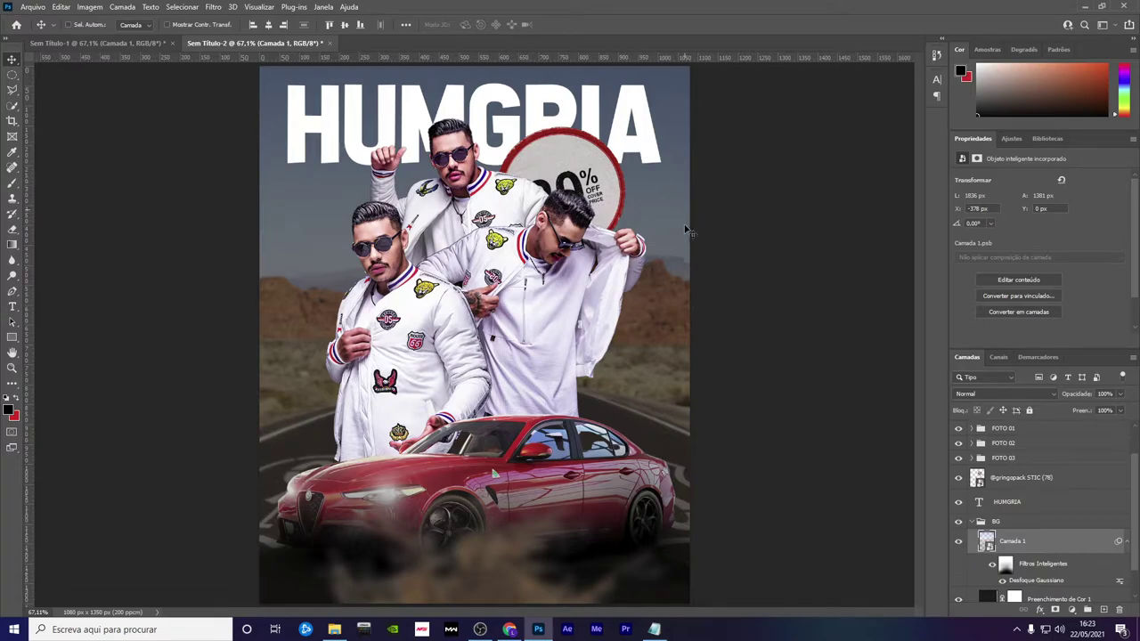
Search Google for 'hungria' in a new Chrome tab
key("alt+Tab")
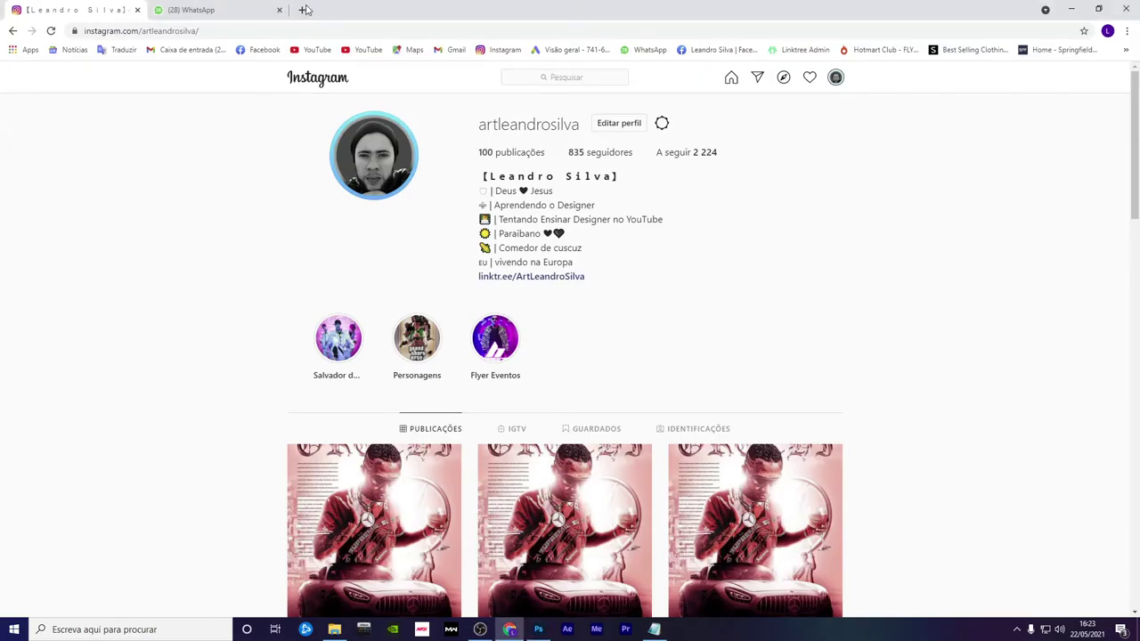
left_click(302, 9)
left_click(635, 283)
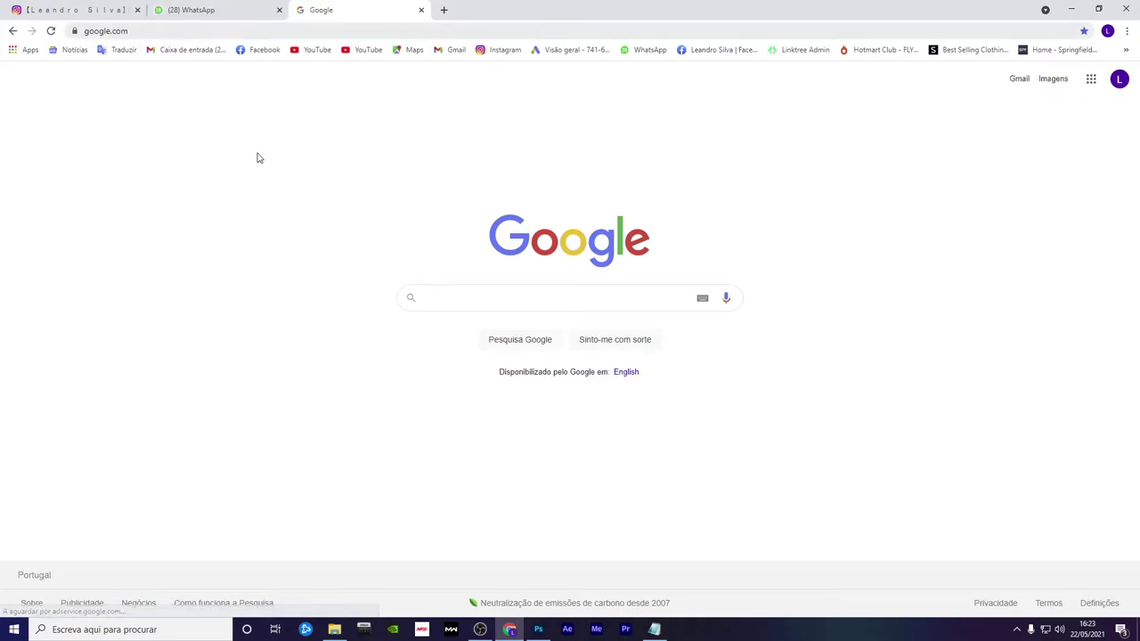
left_click(450, 306)
type("ng")
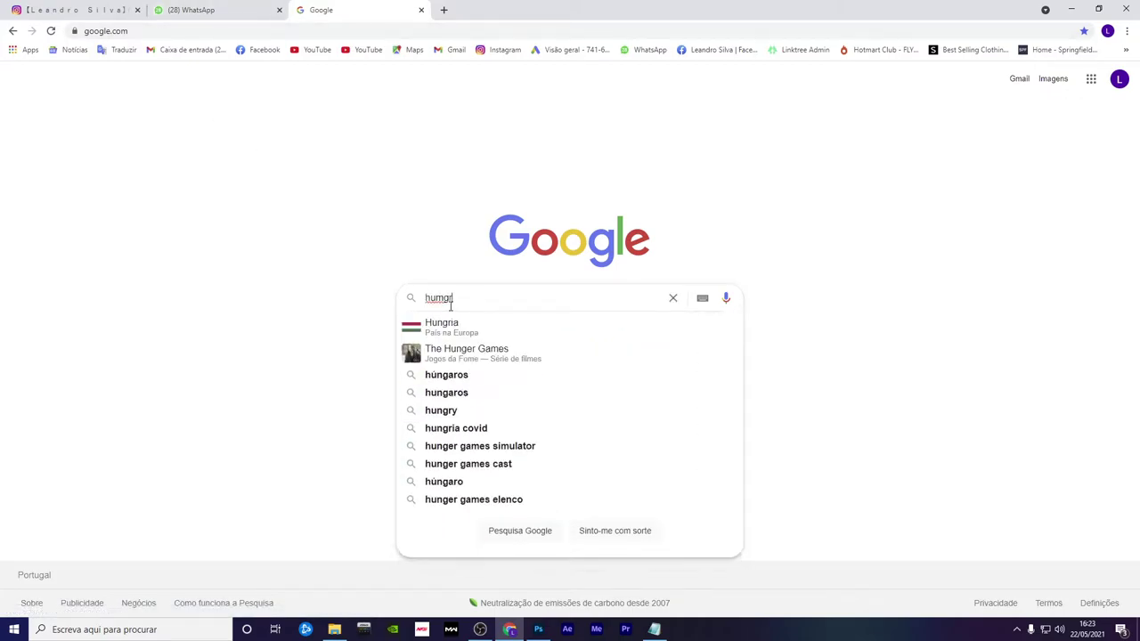
type("ria")
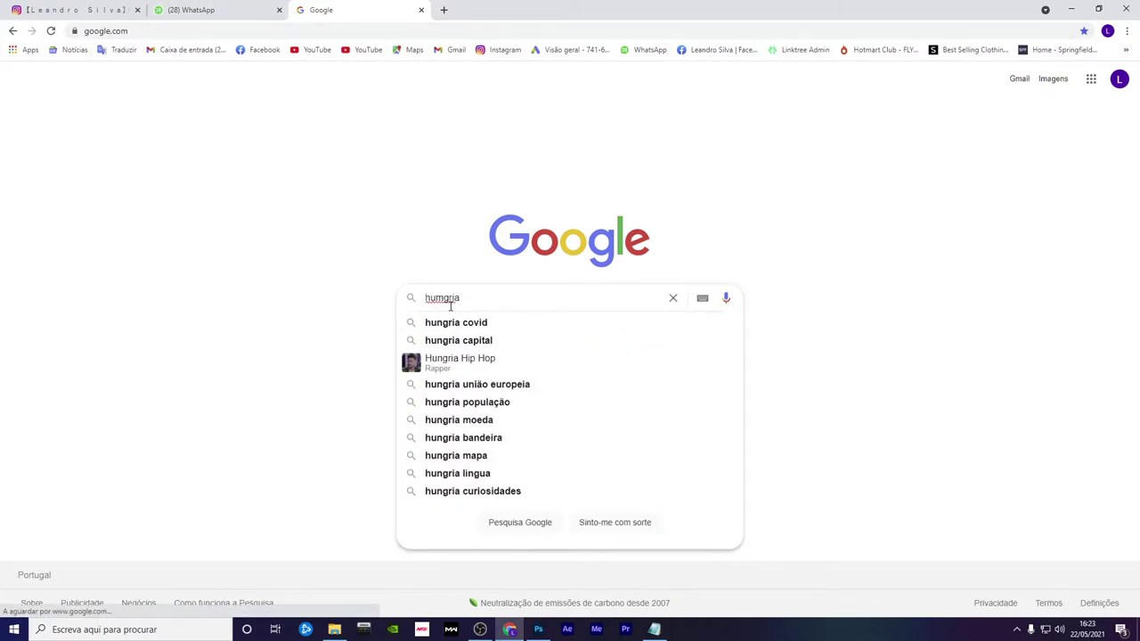
key("Return")
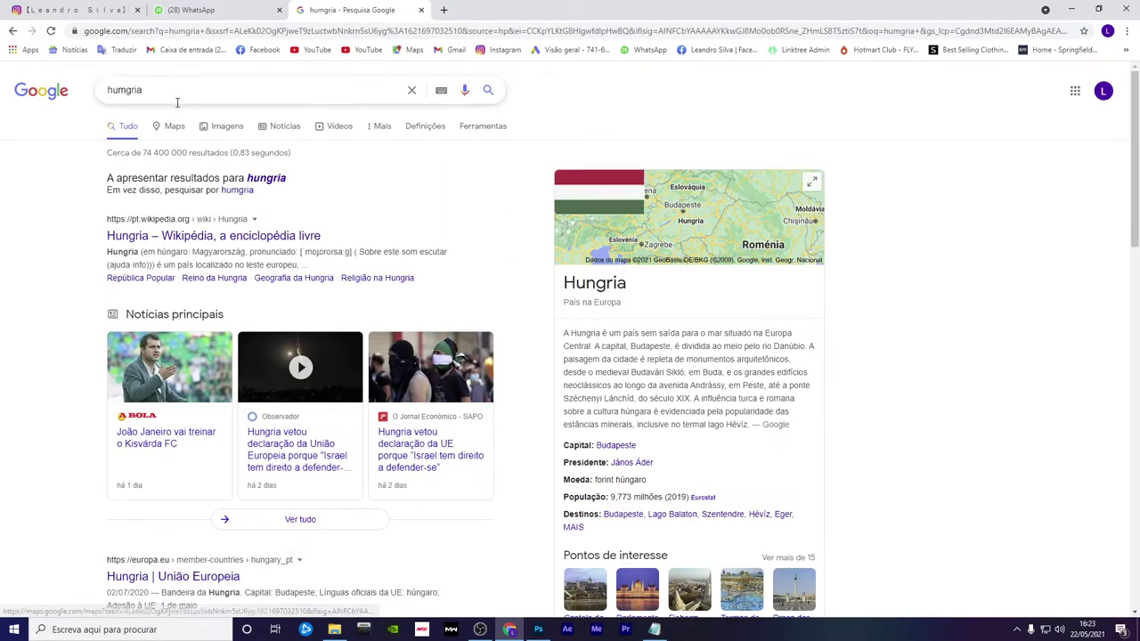
Refine the search to 'hungria hip hop' and return to Photoshop
left_click(170, 90)
type("hi")
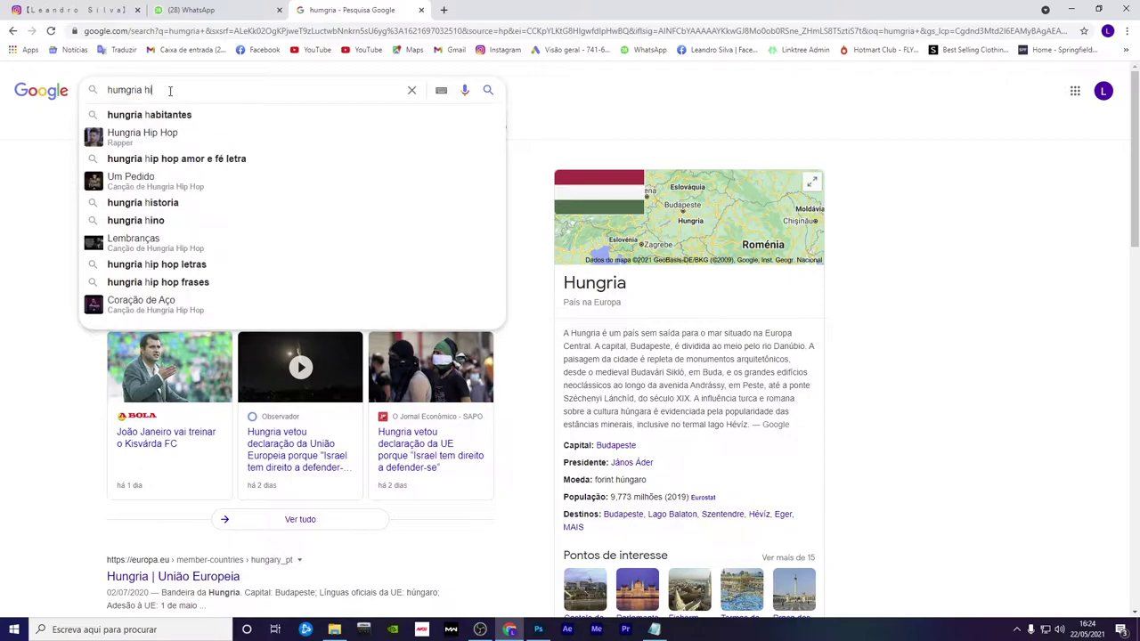
type("n")
left_click(147, 118)
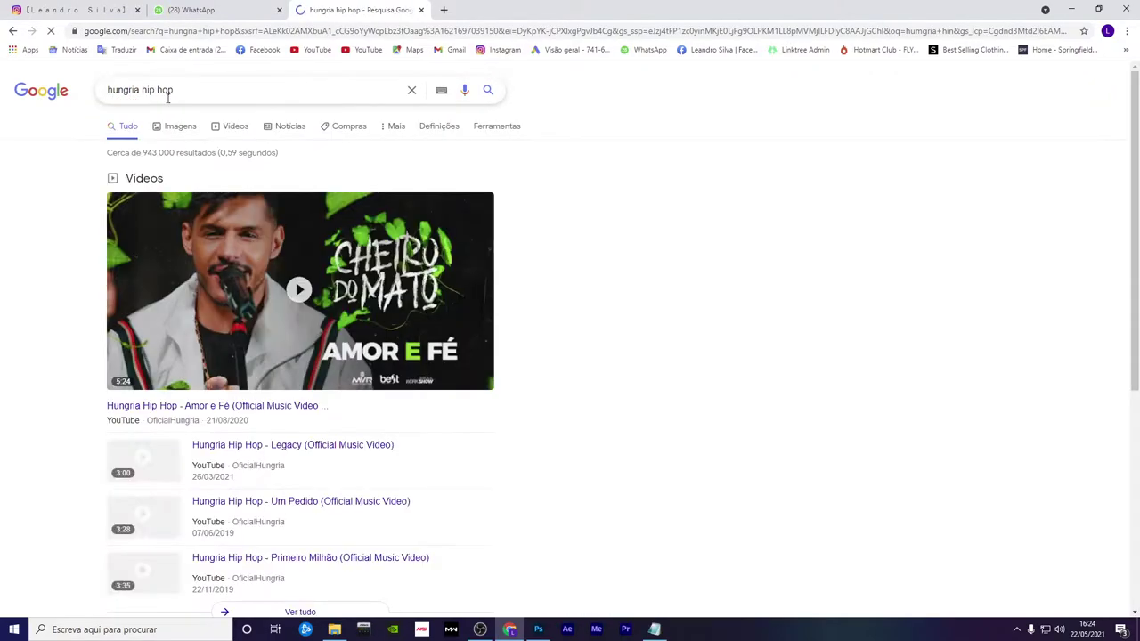
key("alt+Tab")
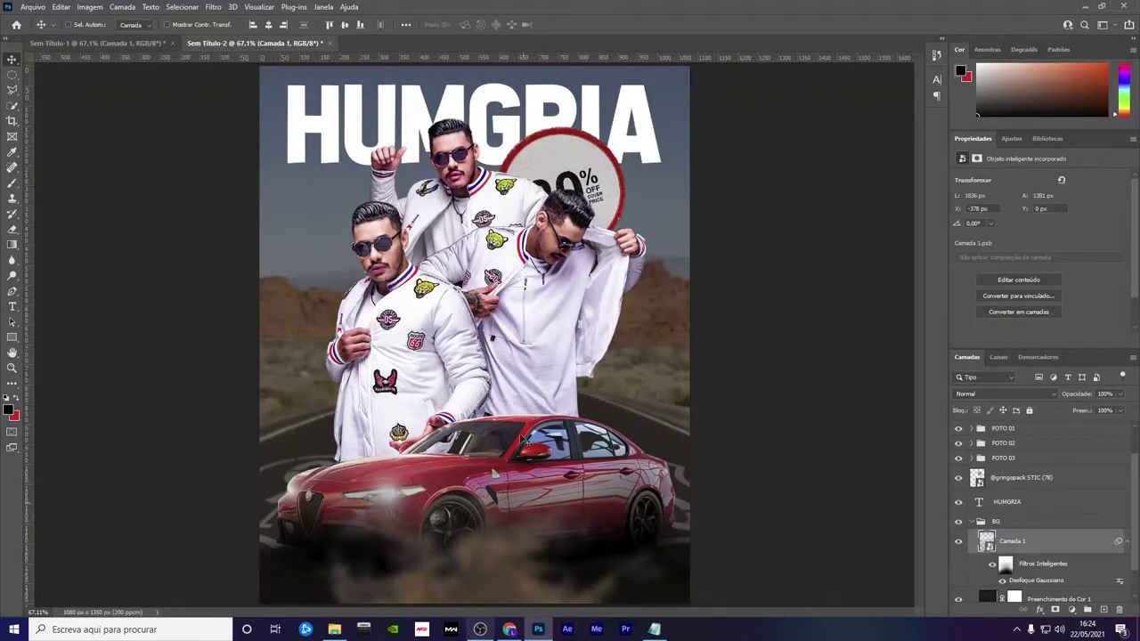
Replace the M with N so the headline reads HUNGRIA, then centre it horizontally
double_click(980, 504)
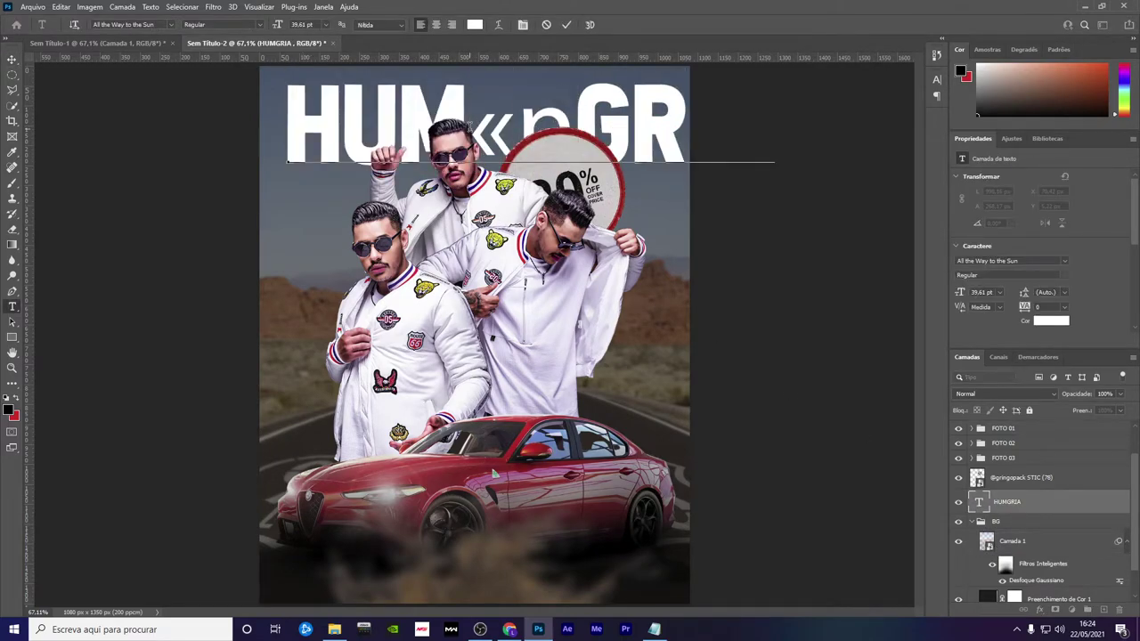
key("BackSpace")
type("N")
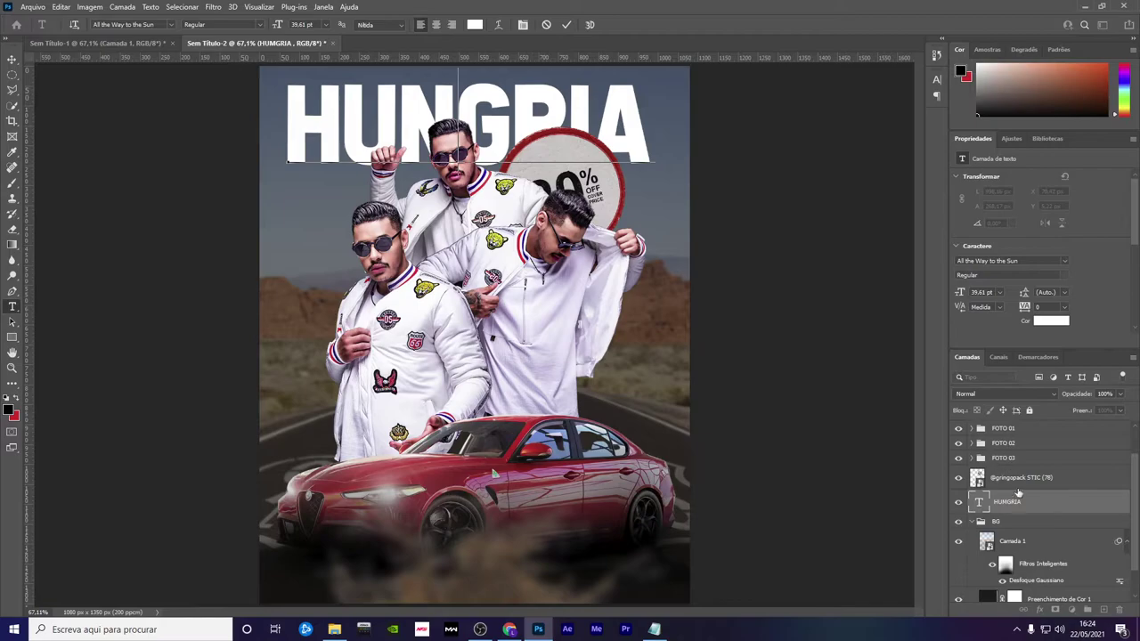
left_click(1029, 502)
key("v")
left_click(269, 25)
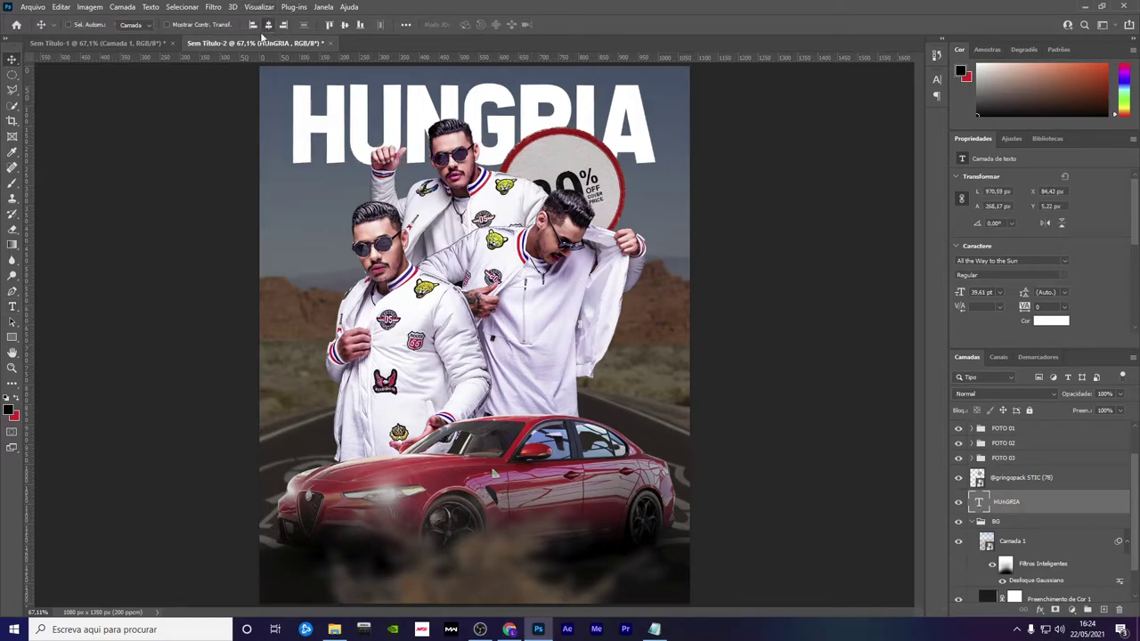
Open the Hungria Hip Hop Wikipedia article from the search results
key("alt+Tab")
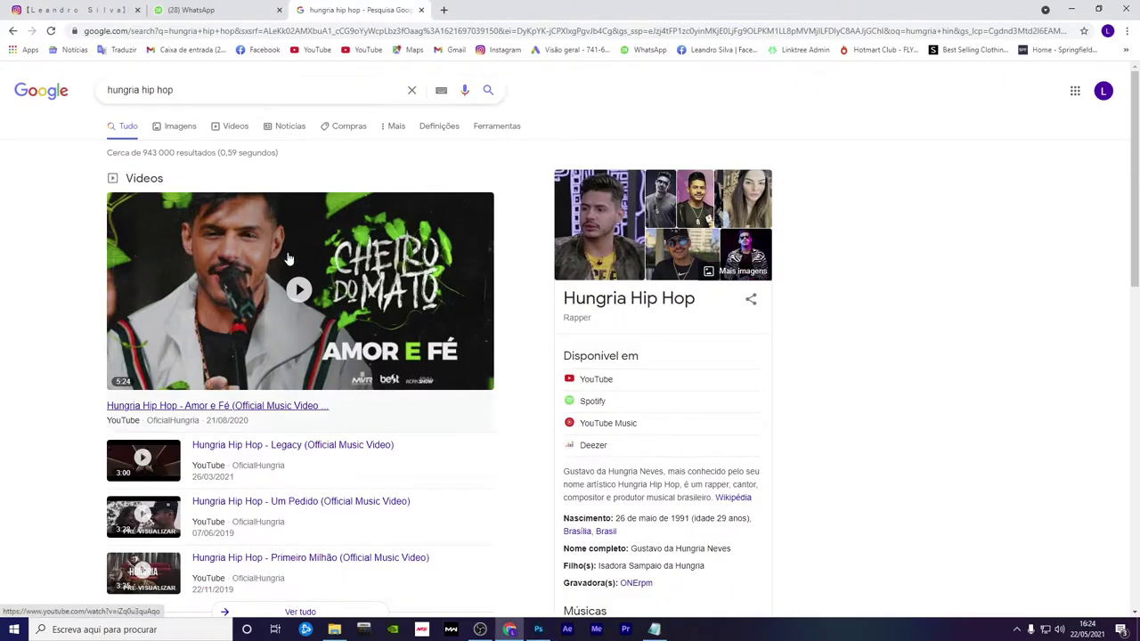
scroll(311, 316, "down", 1)
scroll(176, 125, "up", 1)
scroll(247, 290, "down", 5)
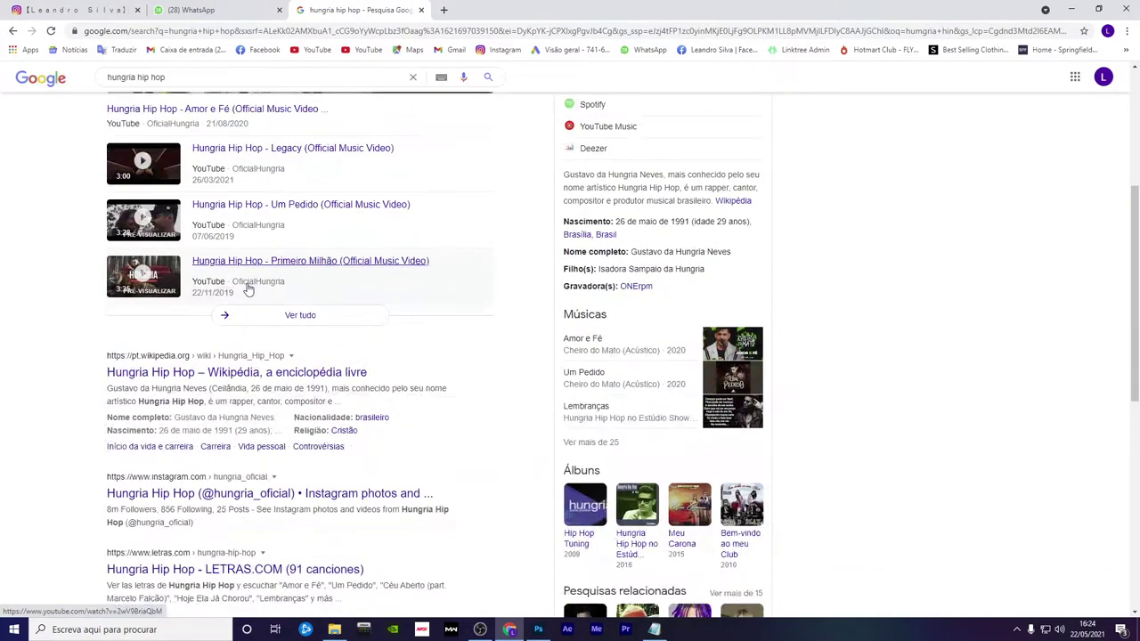
left_click(287, 381)
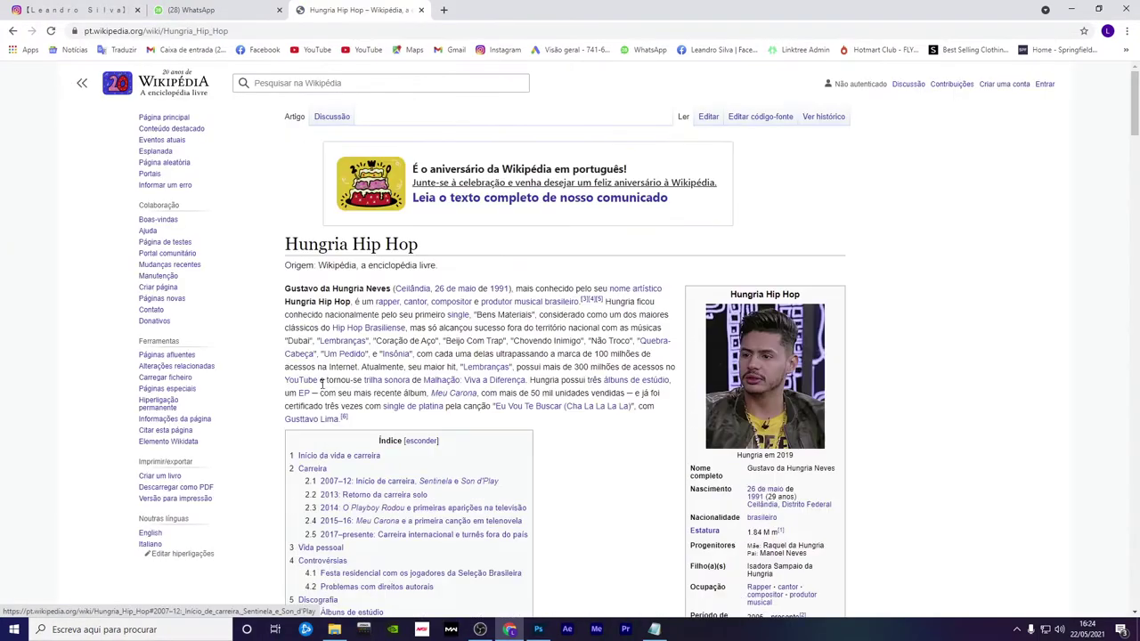
Select the article's opening biography paragraph and return to the Photoshop poster
left_click_drag(281, 286, 606, 327)
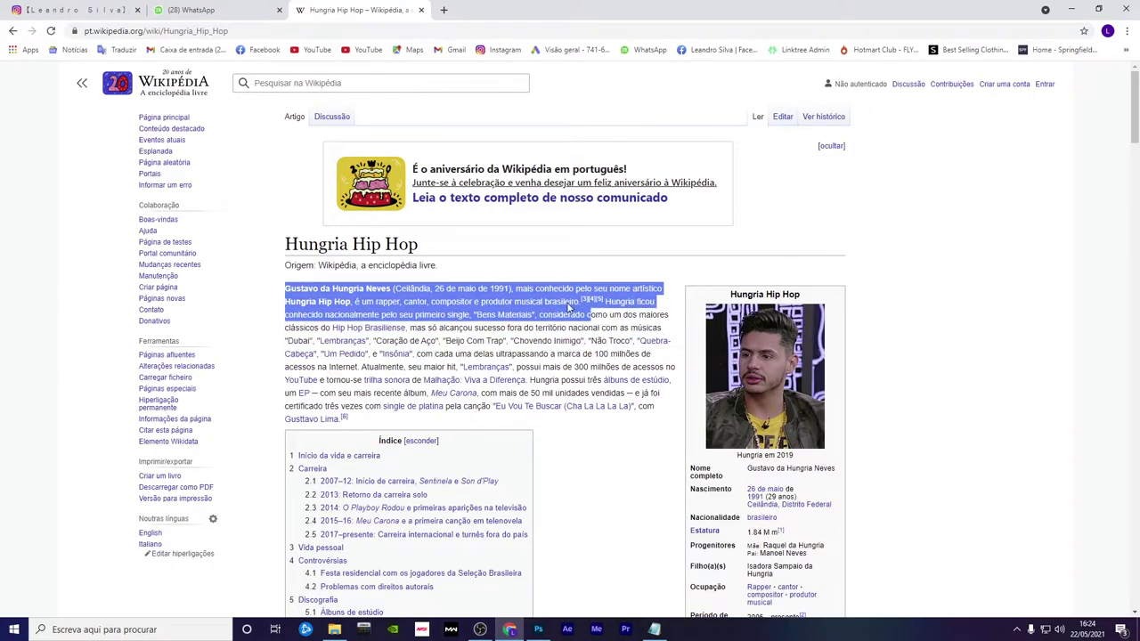
left_click_drag(606, 324, 380, 421)
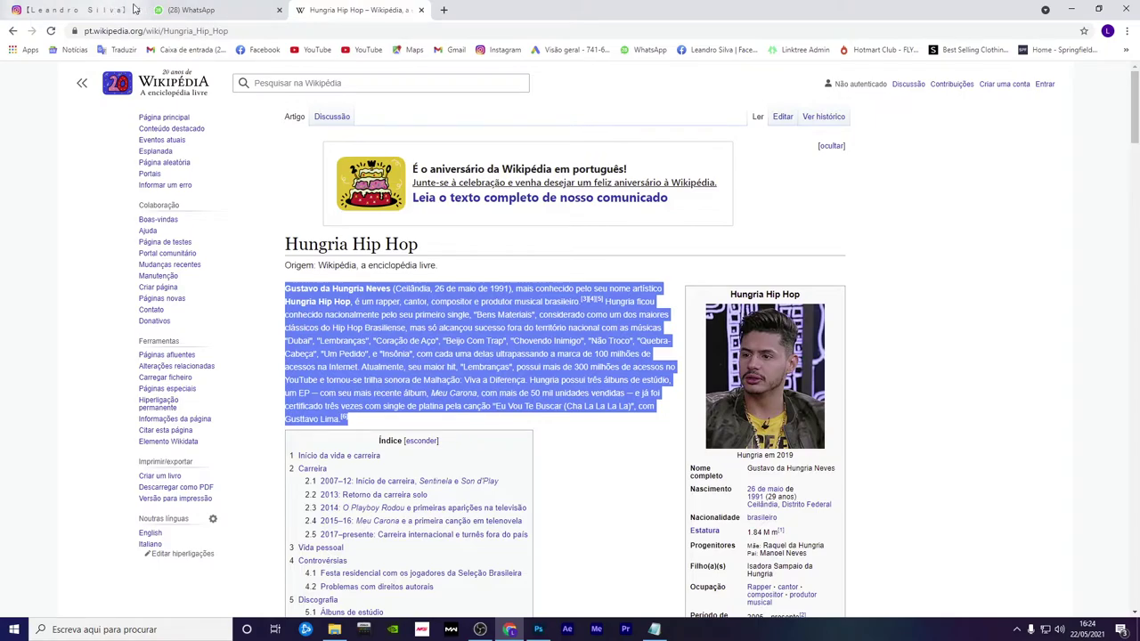
left_click(538, 630)
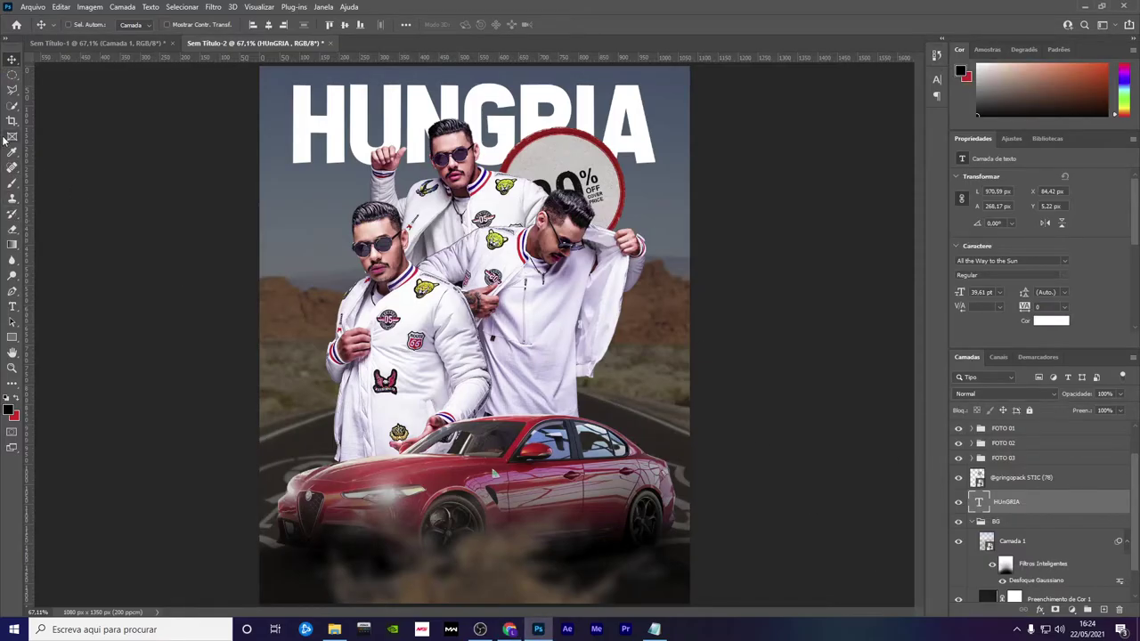
Switch to the Type tool and select the HUNGRIA title layer
left_click(11, 308)
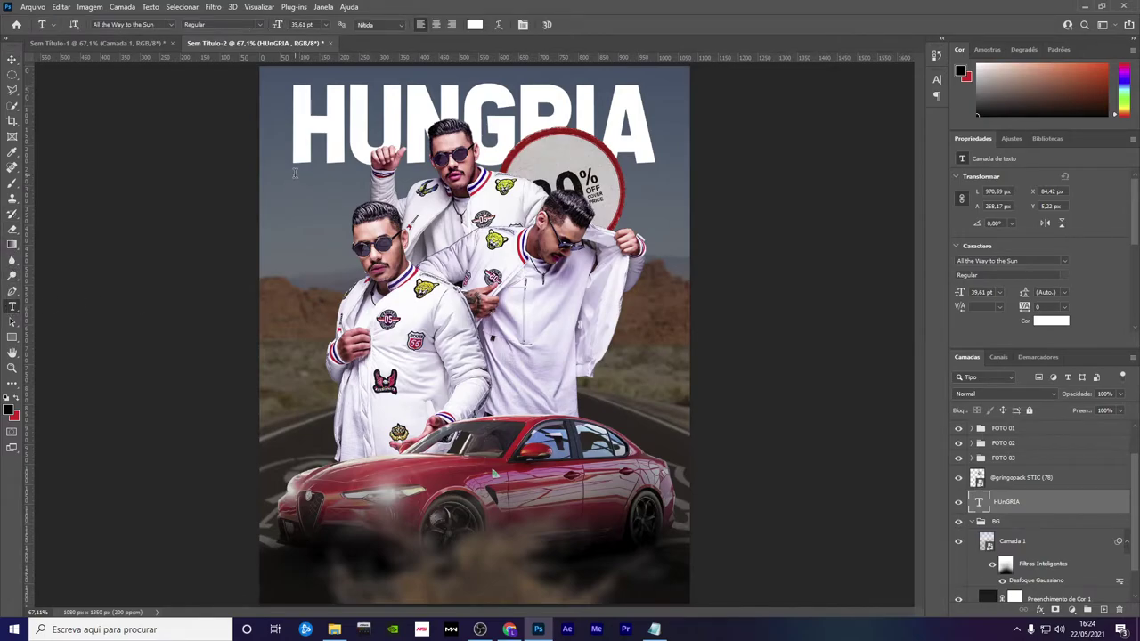
scroll(294, 168, "up", 4)
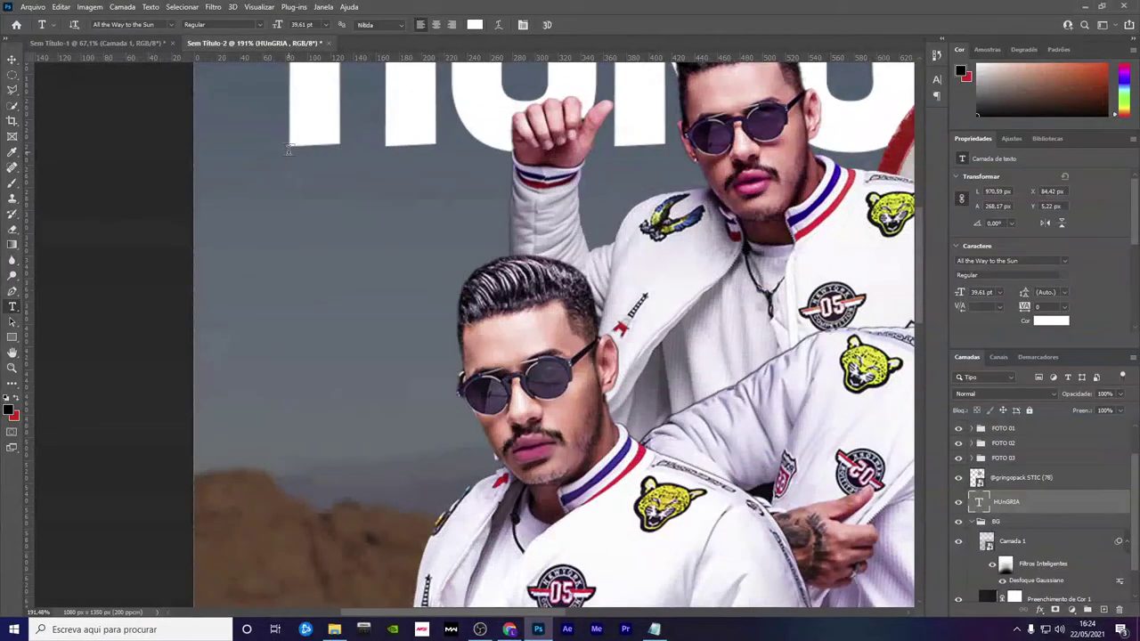
left_click(289, 159)
key("shift+Right")
key("shift+Right")
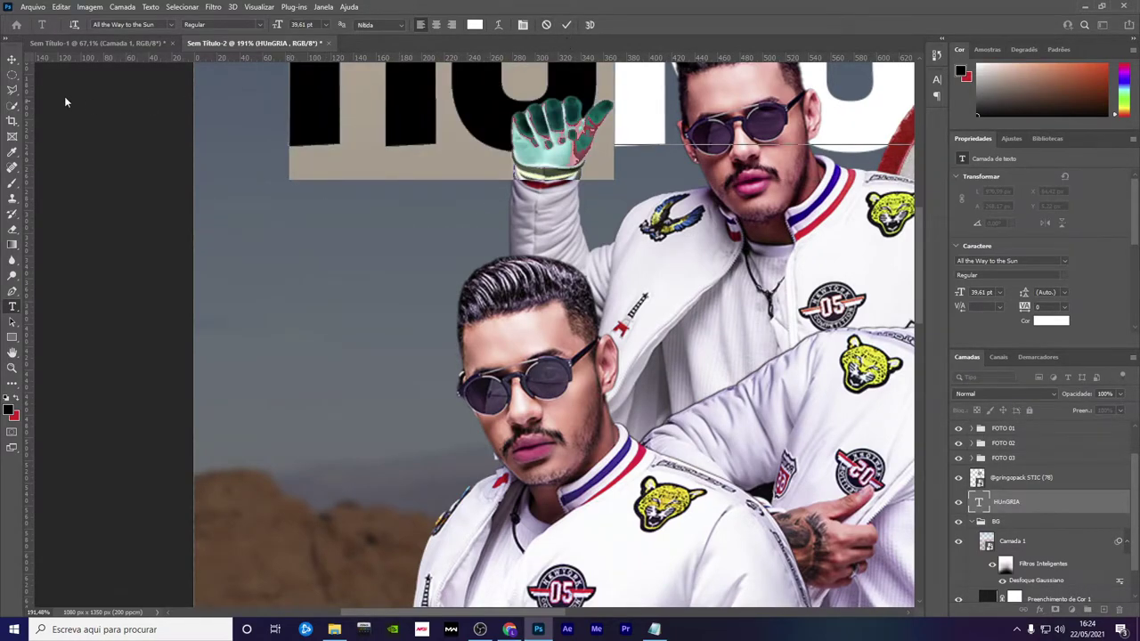
left_click(12, 60)
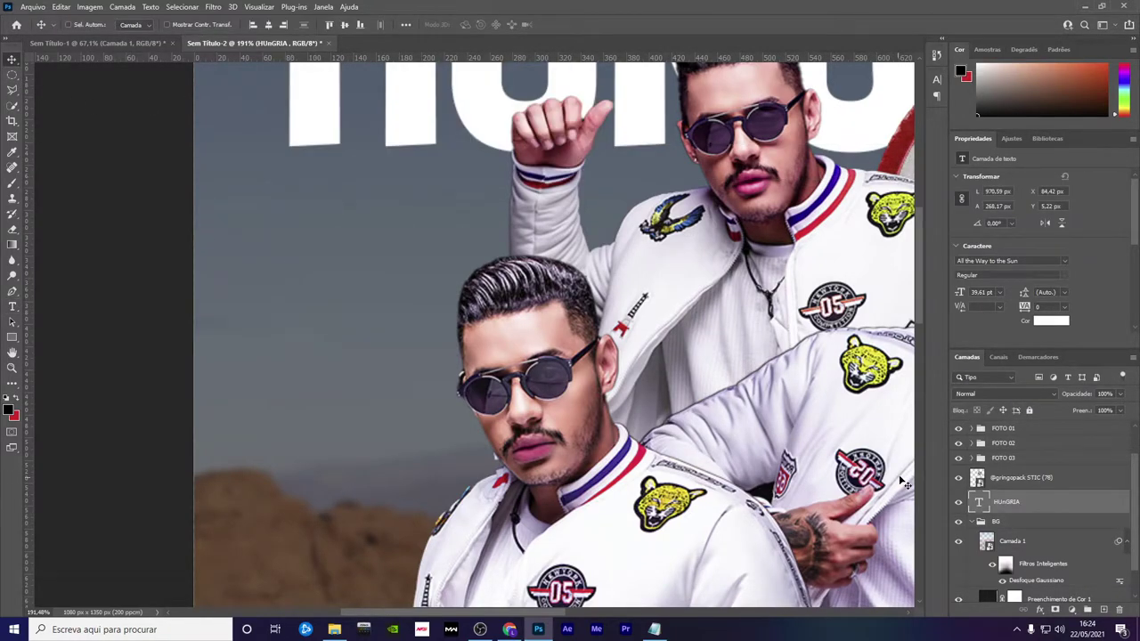
scroll(906, 482, "up", 1)
left_click(1021, 481)
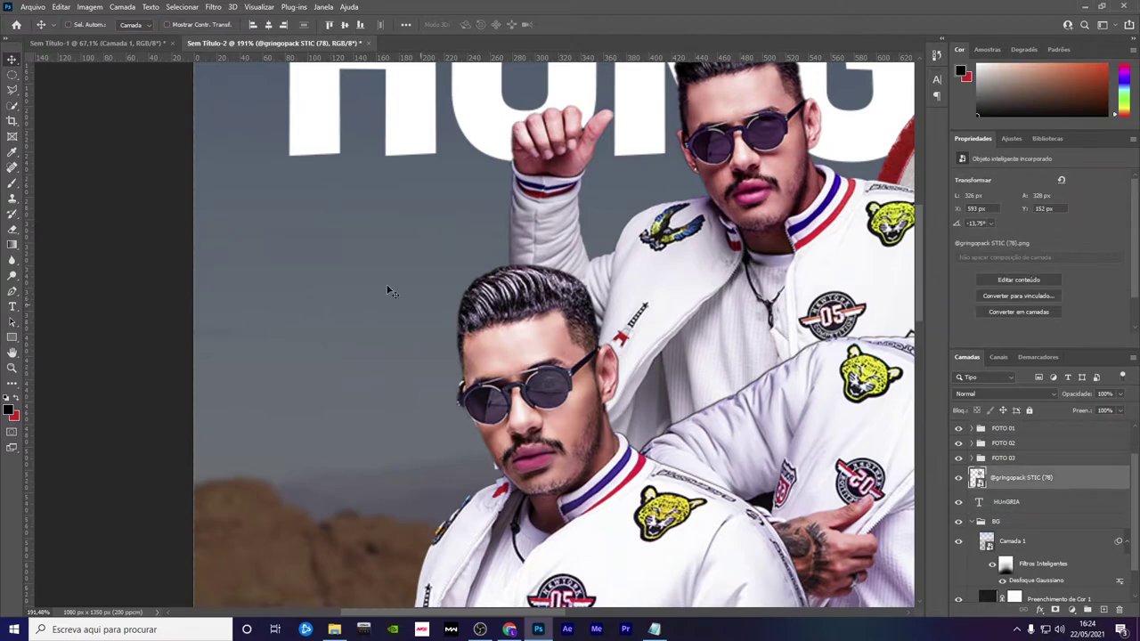
key("t")
left_click(290, 182)
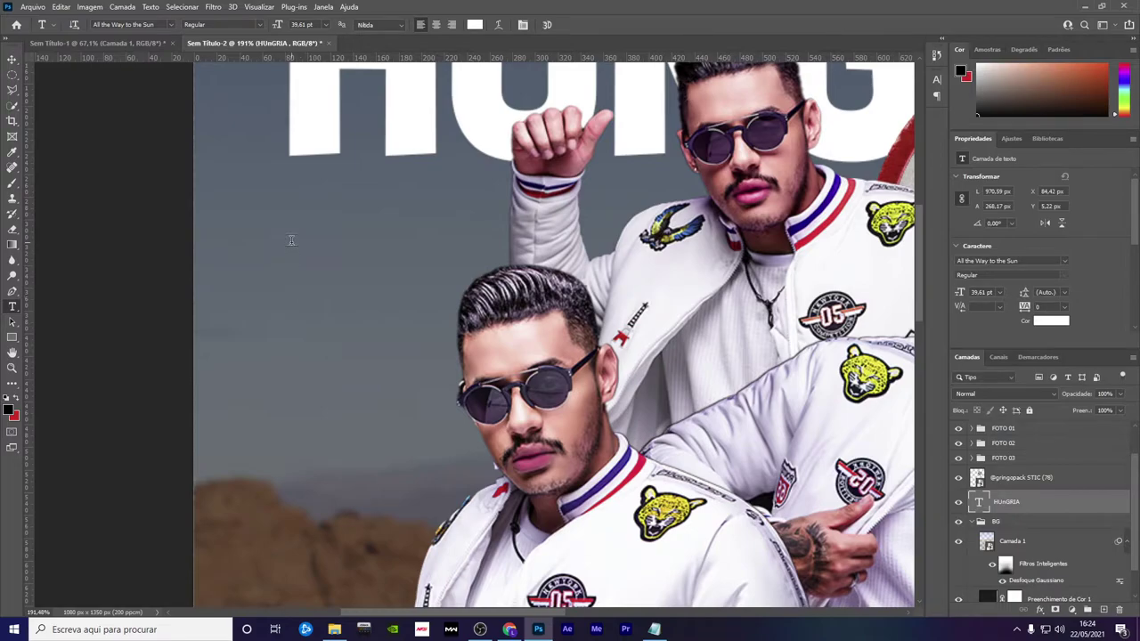
Draw a wide paragraph text box under HUNGRIA and fit the poster on screen
left_click_drag(291, 241, 753, 268)
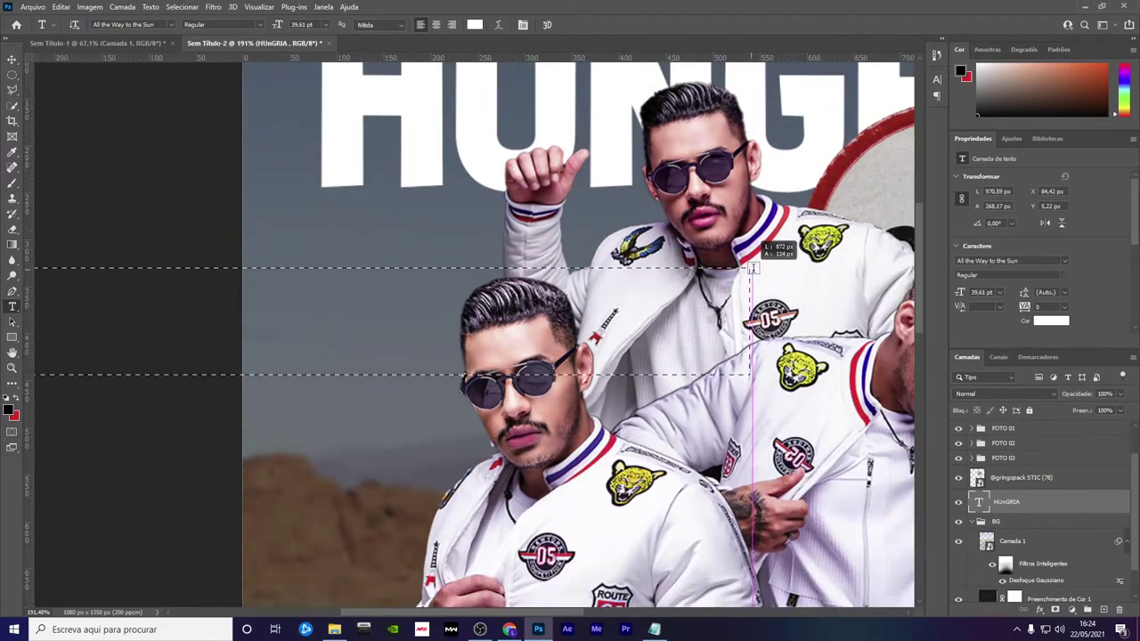
left_click_drag(753, 268, 486, 274)
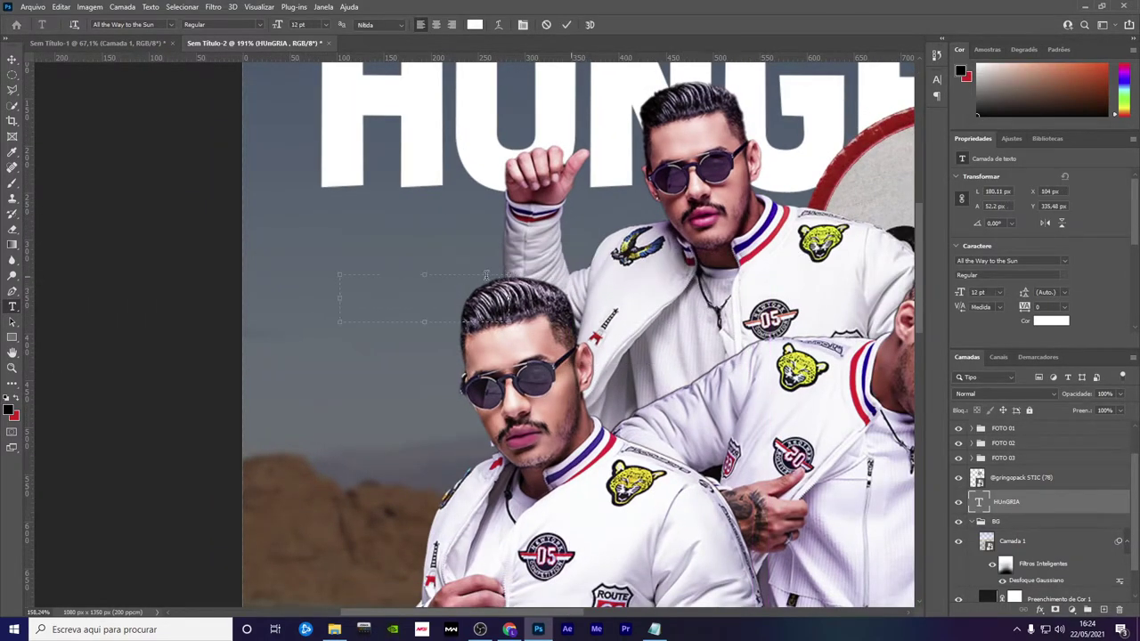
left_click(326, 283)
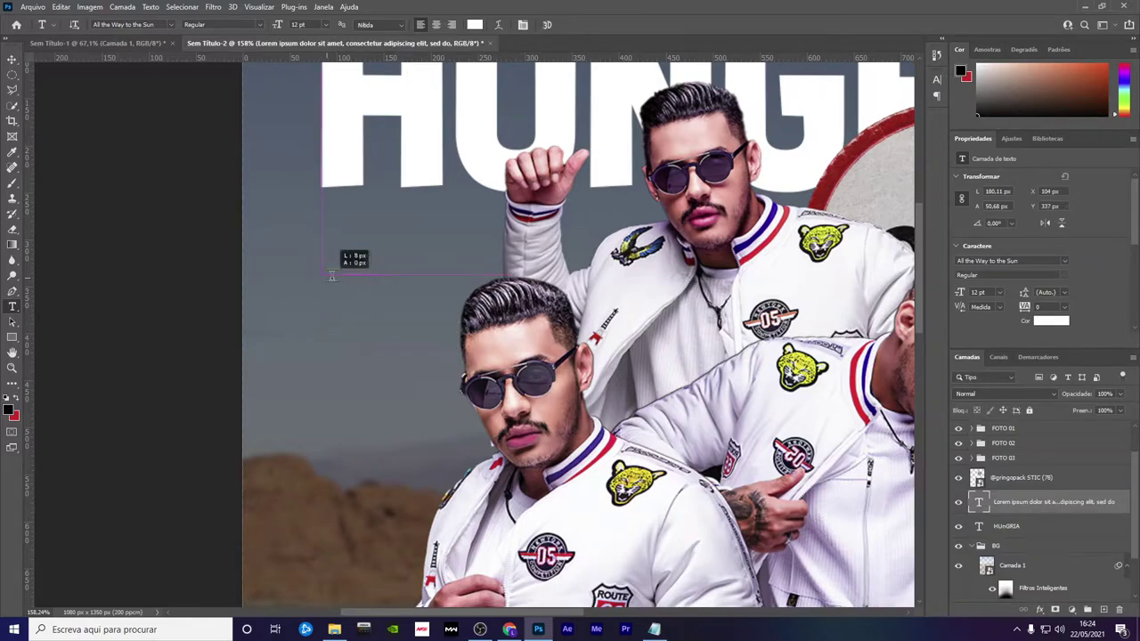
mouse_move(332, 277)
left_mouse_down()
mouse_move(880, 274)
mouse_move(879, 338)
left_mouse_up()
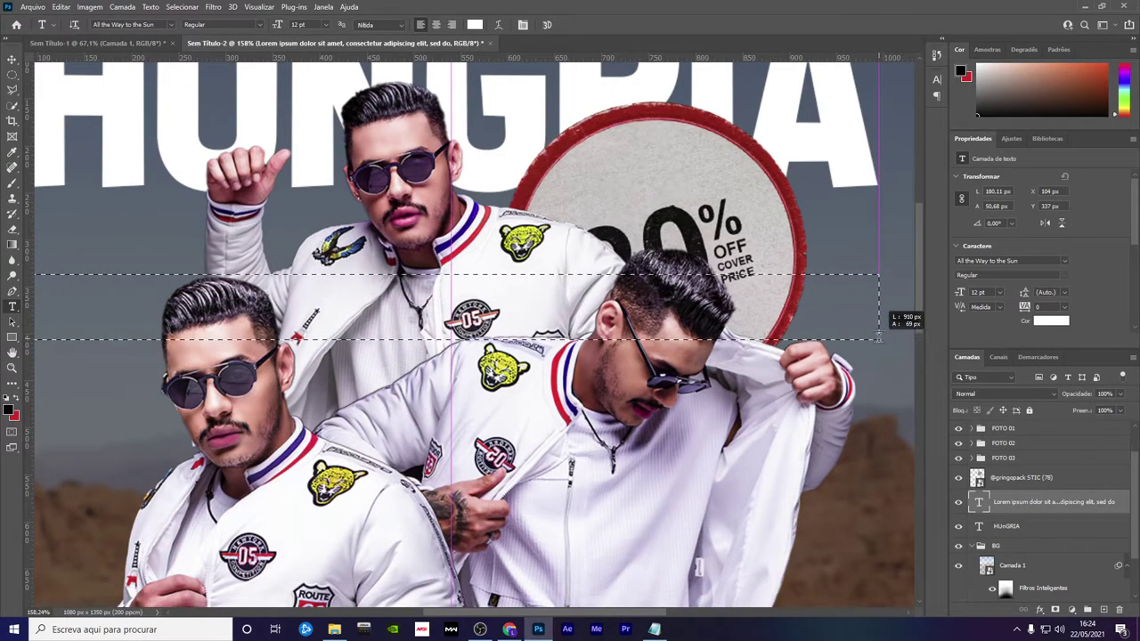
left_click_drag(879, 339, 879, 355)
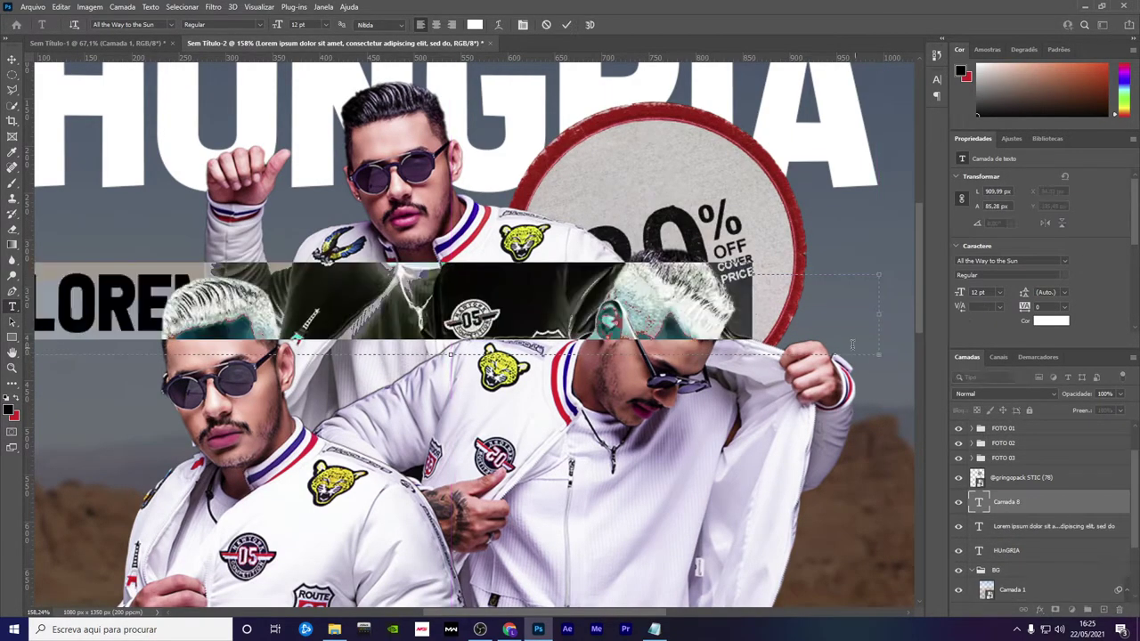
key("ctrl+0")
Paste the copied biography paragraph into the text box and commit it
key("ctrl+v")
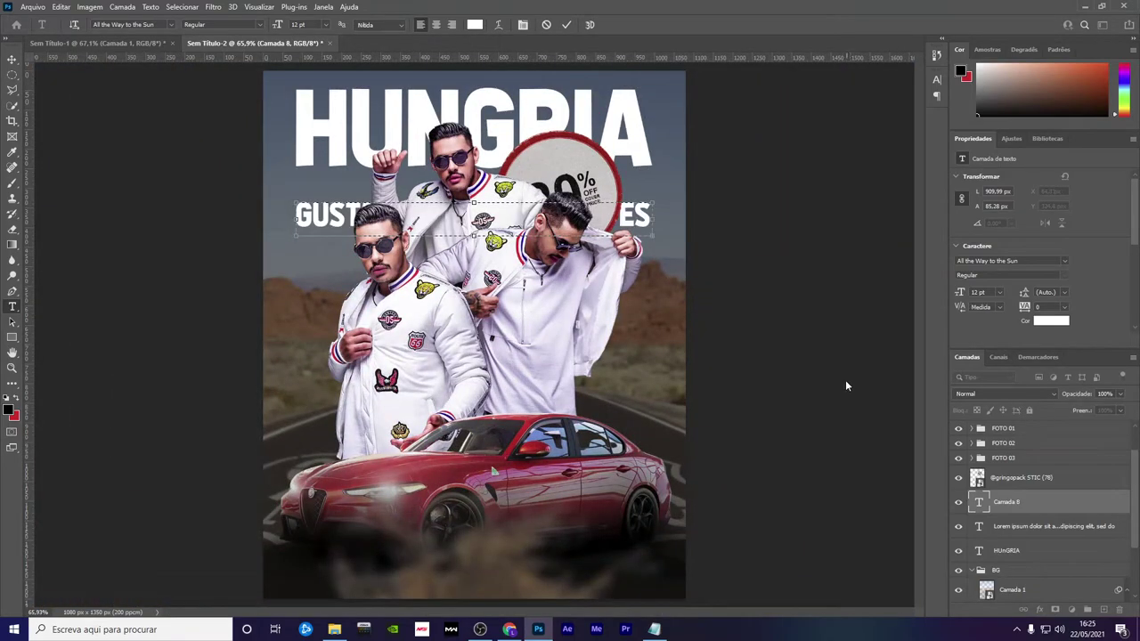
left_click(1078, 506)
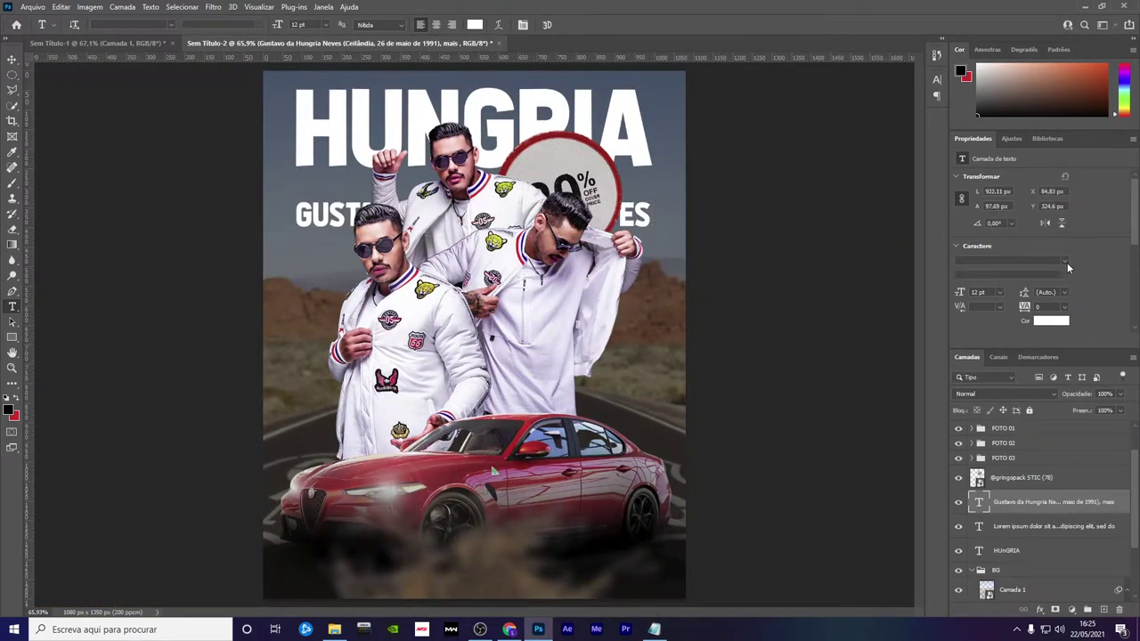
left_click(1066, 261)
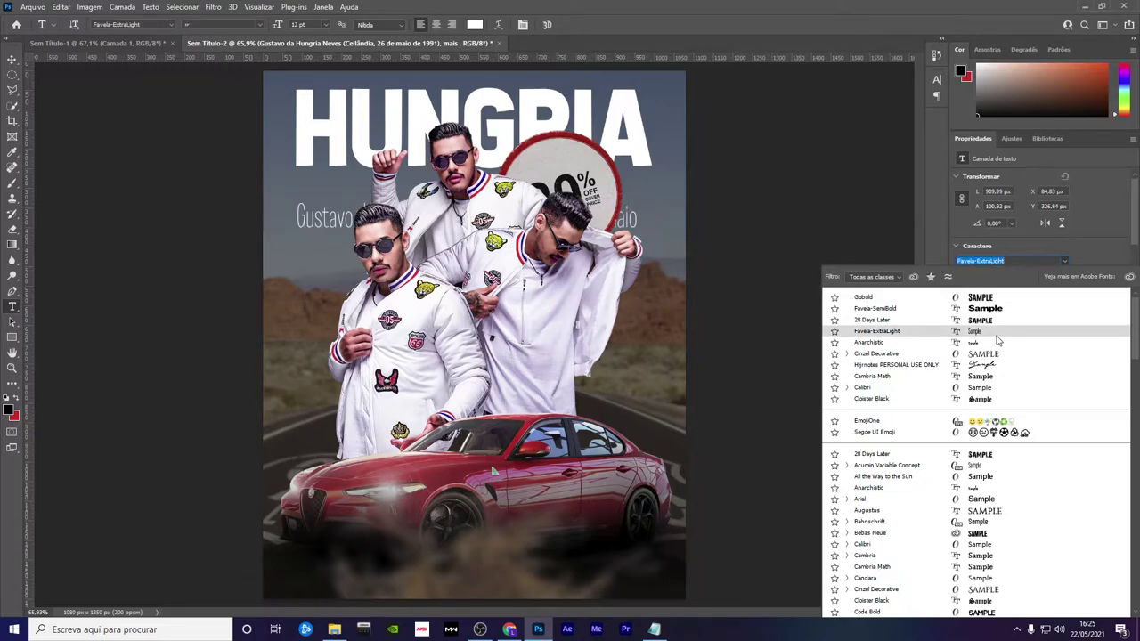
left_click(988, 479)
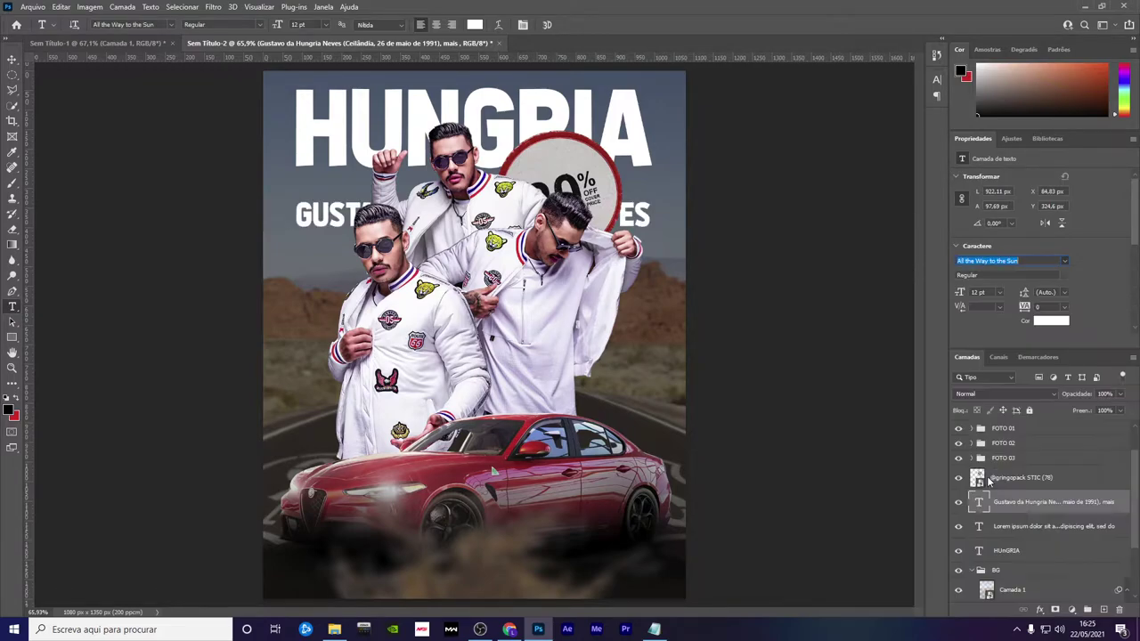
Set the biography text's font family to Granjon
left_click(1065, 265)
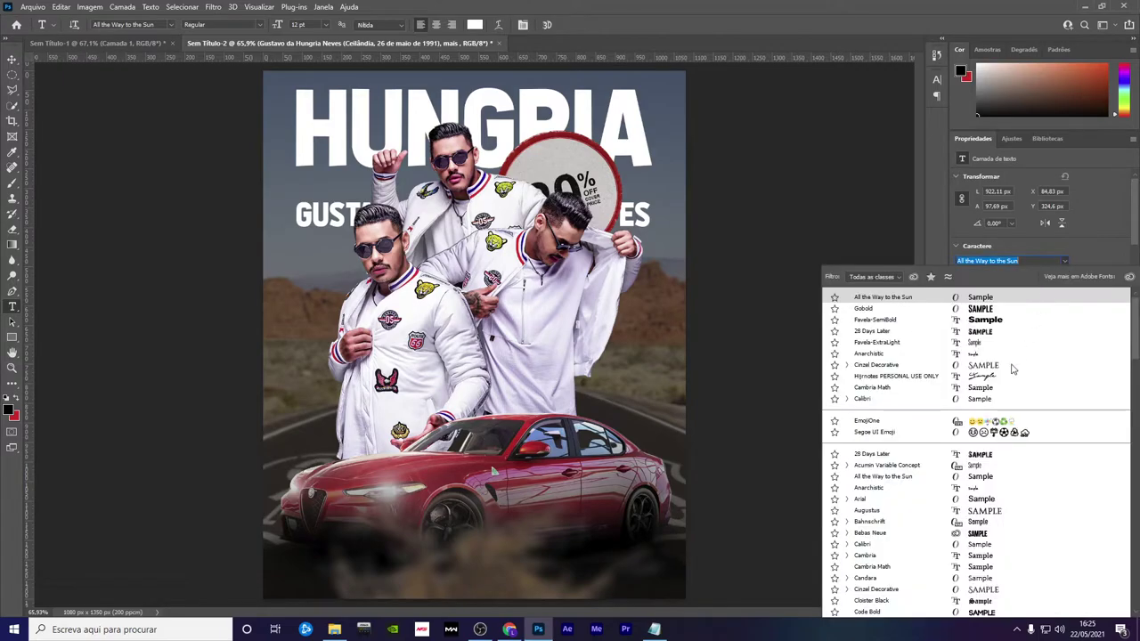
scroll(989, 450, "down", 1)
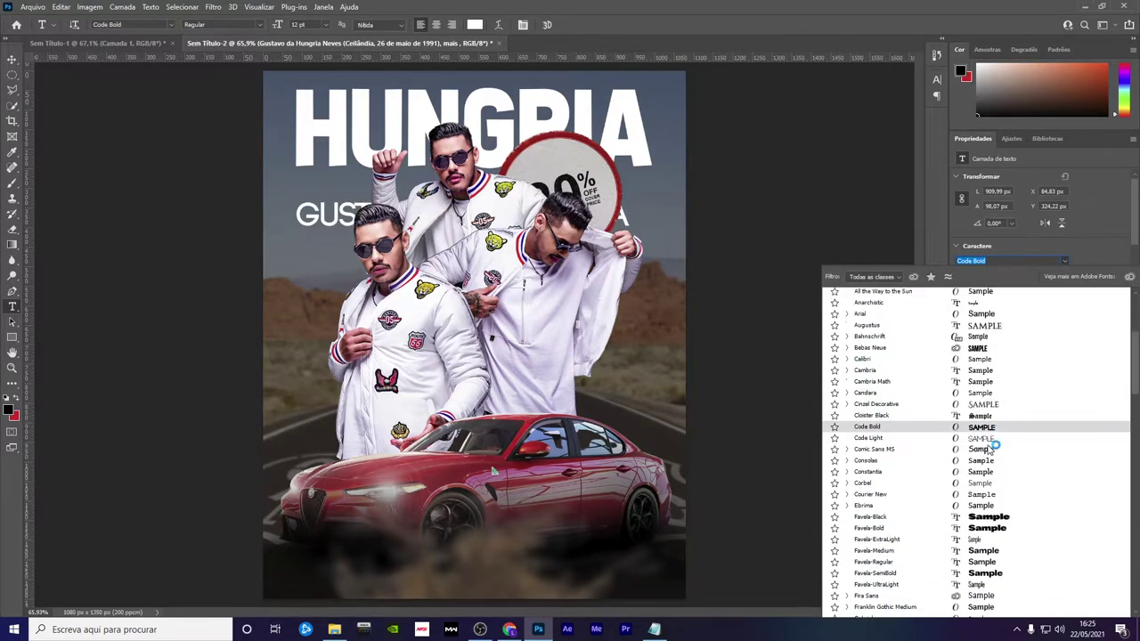
scroll(985, 445, "down", 1)
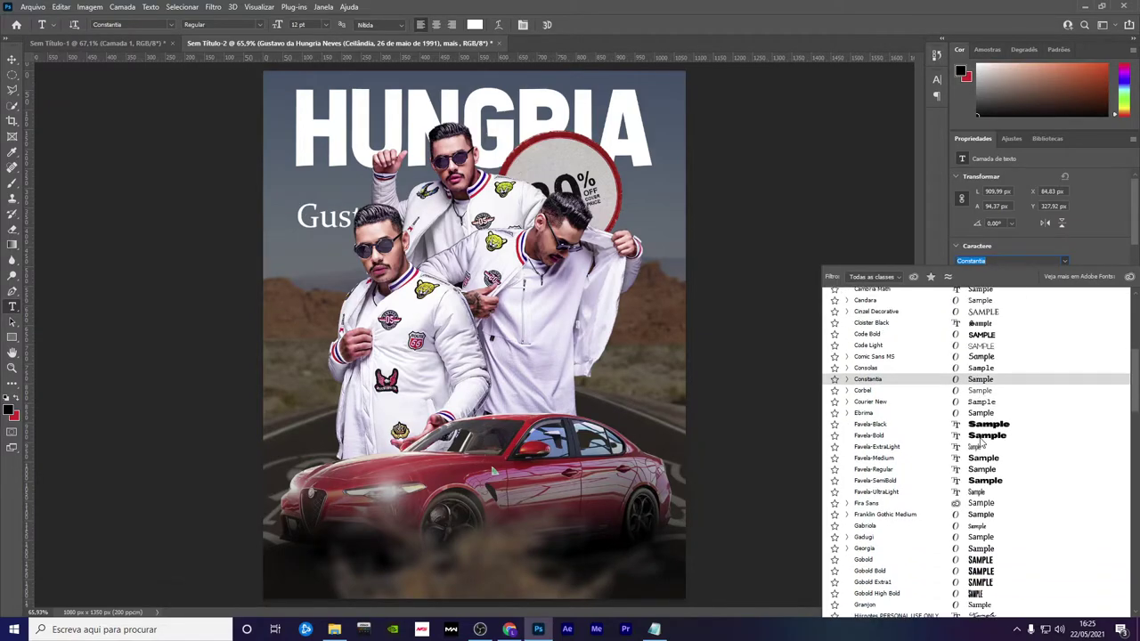
scroll(982, 449, "down", 2)
scroll(981, 454, "down", 2)
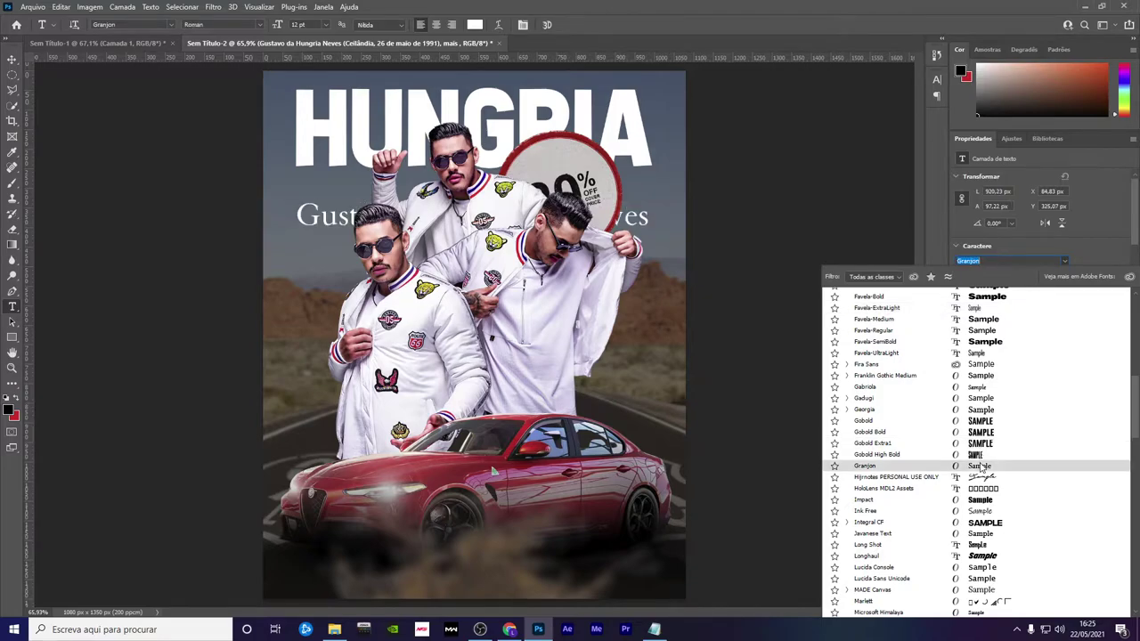
left_click(979, 466)
left_click(13, 60)
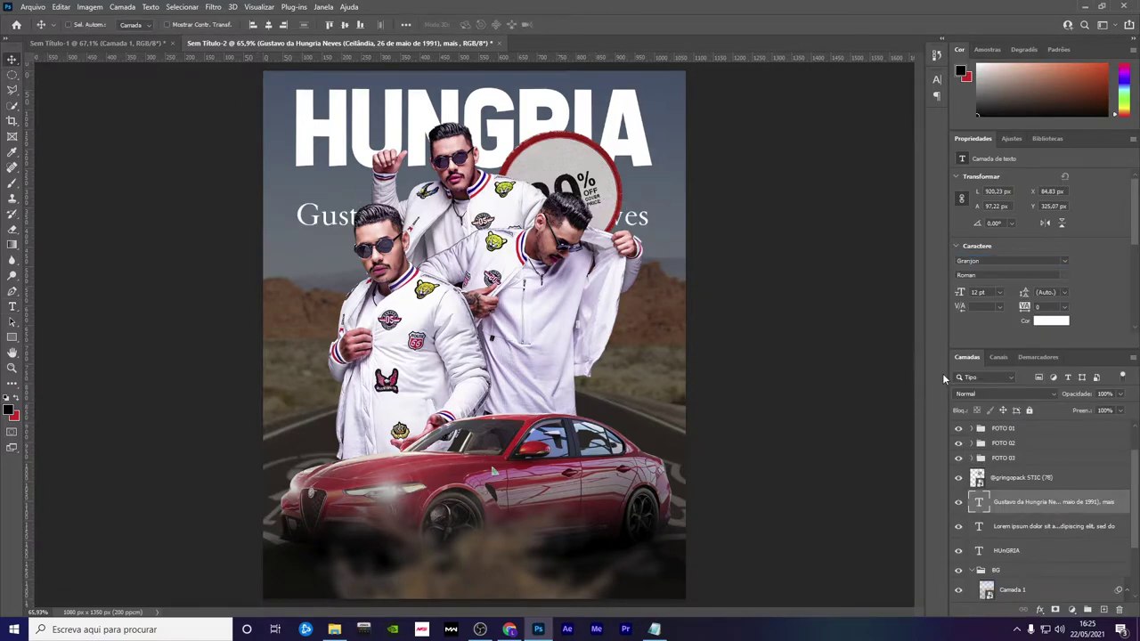
Shrink the biography text from 6 pt down to 1 pt and move it up beneath HUNGRIA
left_click(999, 295)
left_click(990, 319)
left_click(1000, 293)
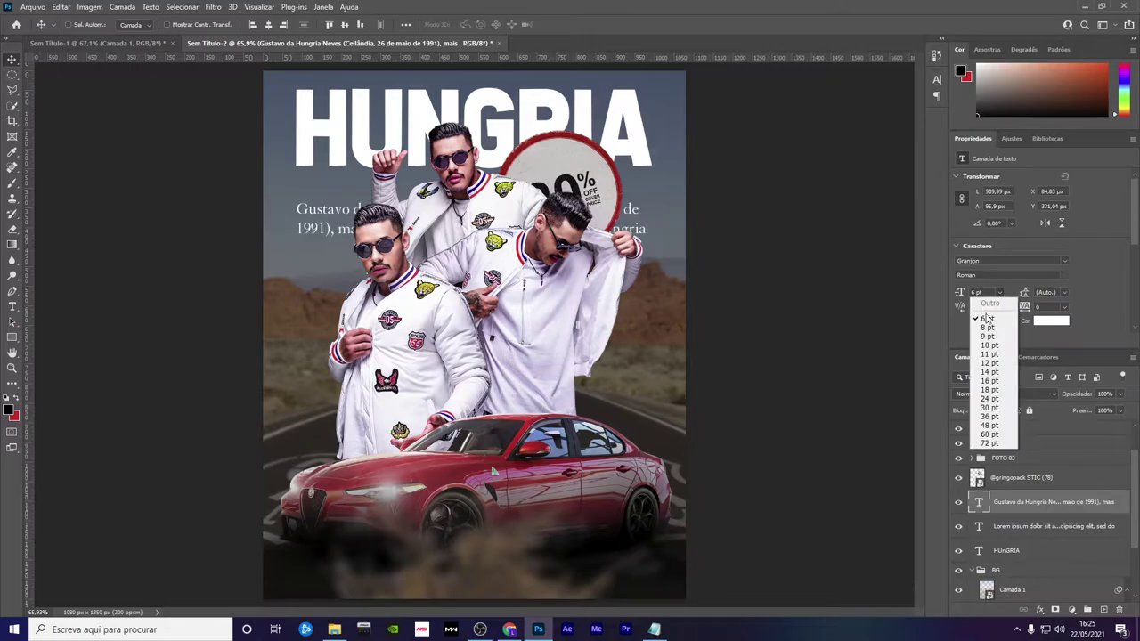
left_click(962, 294)
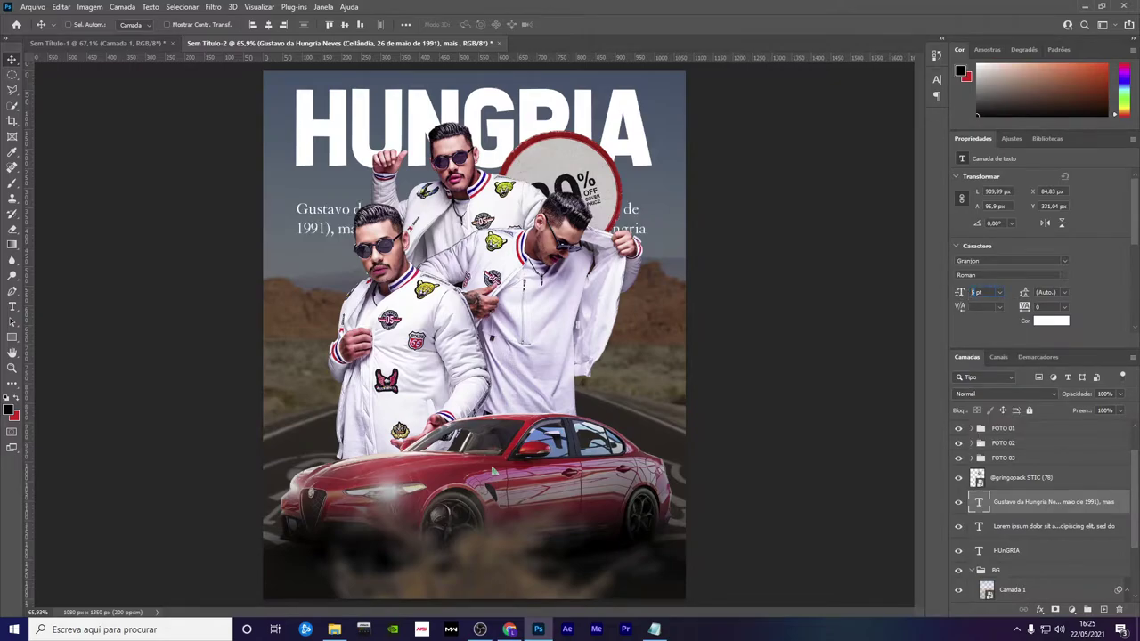
left_click_drag(961, 294, 946, 291)
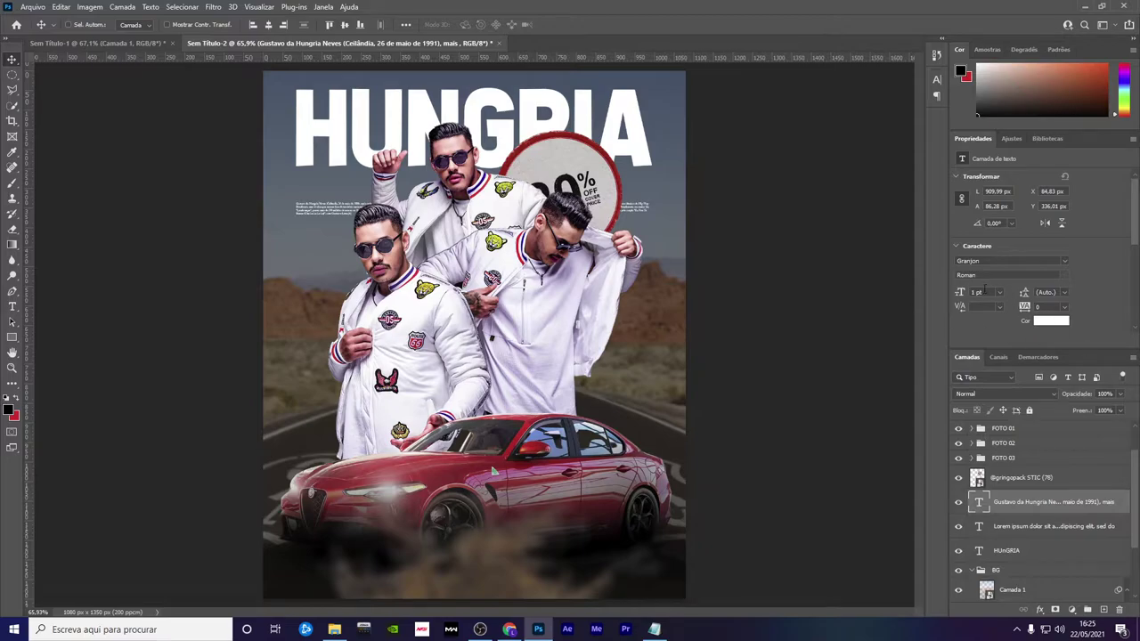
key("Return")
left_click_drag(636, 207, 635, 175)
key("ctrl+0")
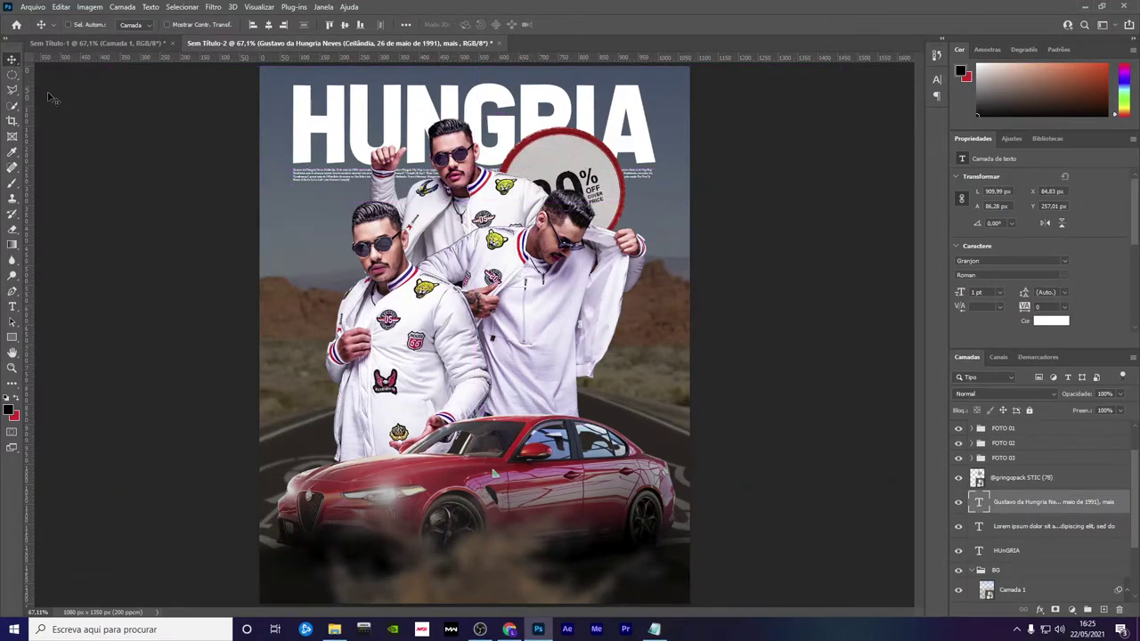
Duplicate the text line lower, try a horizontal flip, undo it and commit
key("ctrl")
scroll(440, 342, "down", 1)
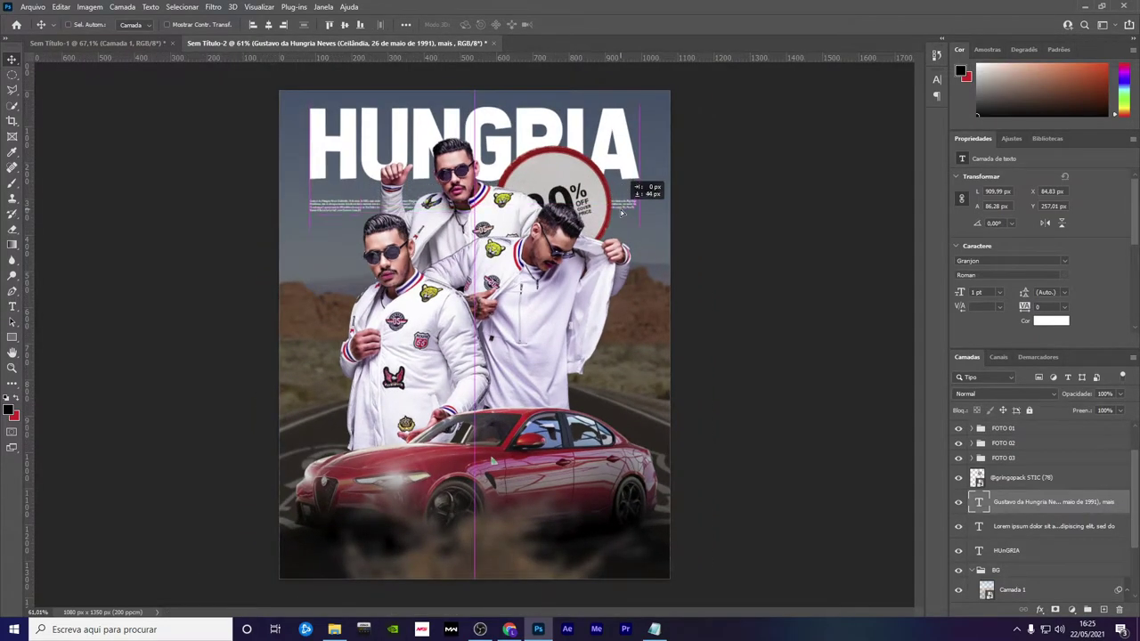
left_click_drag(626, 199, 627, 219)
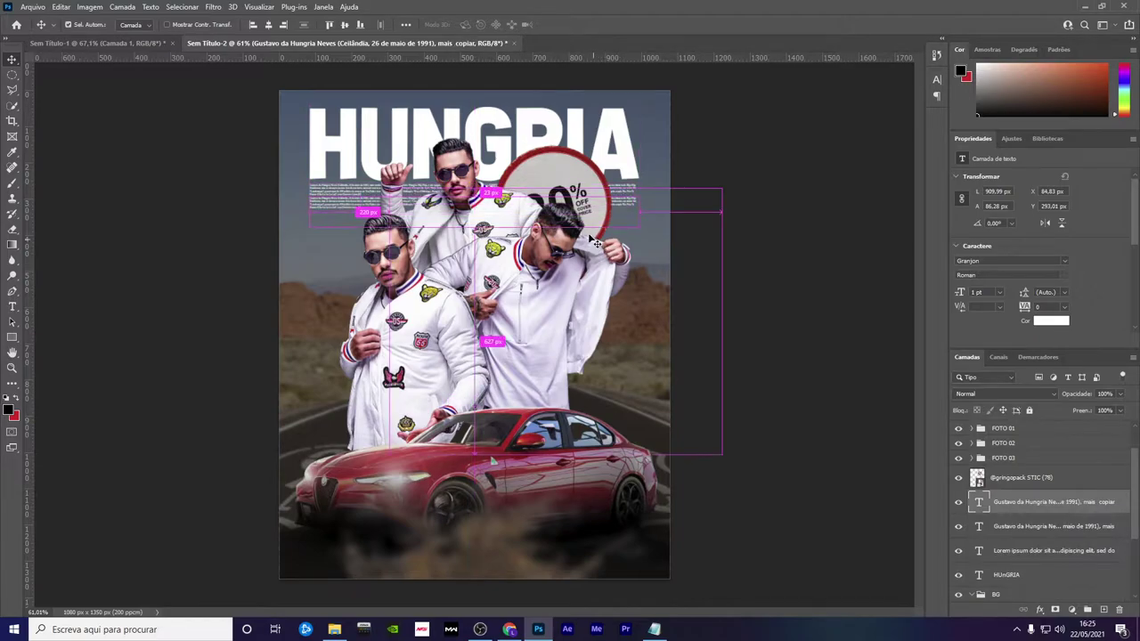
key("ctrl+t")
right_click(601, 211)
left_click(642, 410)
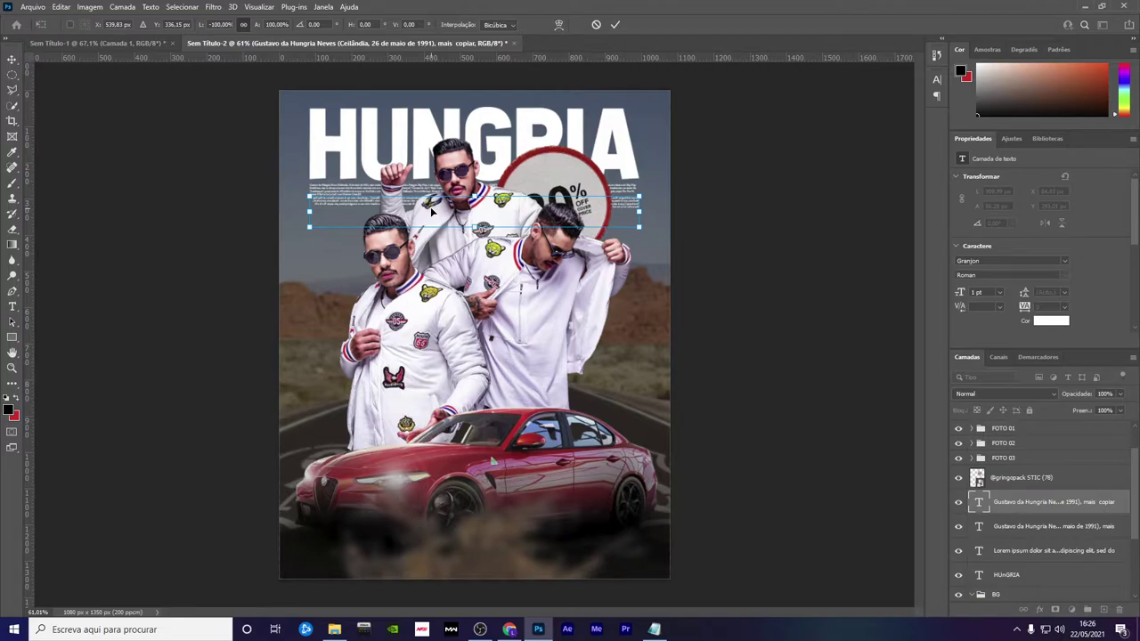
key("ctrl+z")
left_click(615, 24)
Hide and delete the duplicate paragraph layer, then select the Lorem ipsum layer
scroll(375, 227, "up", 2)
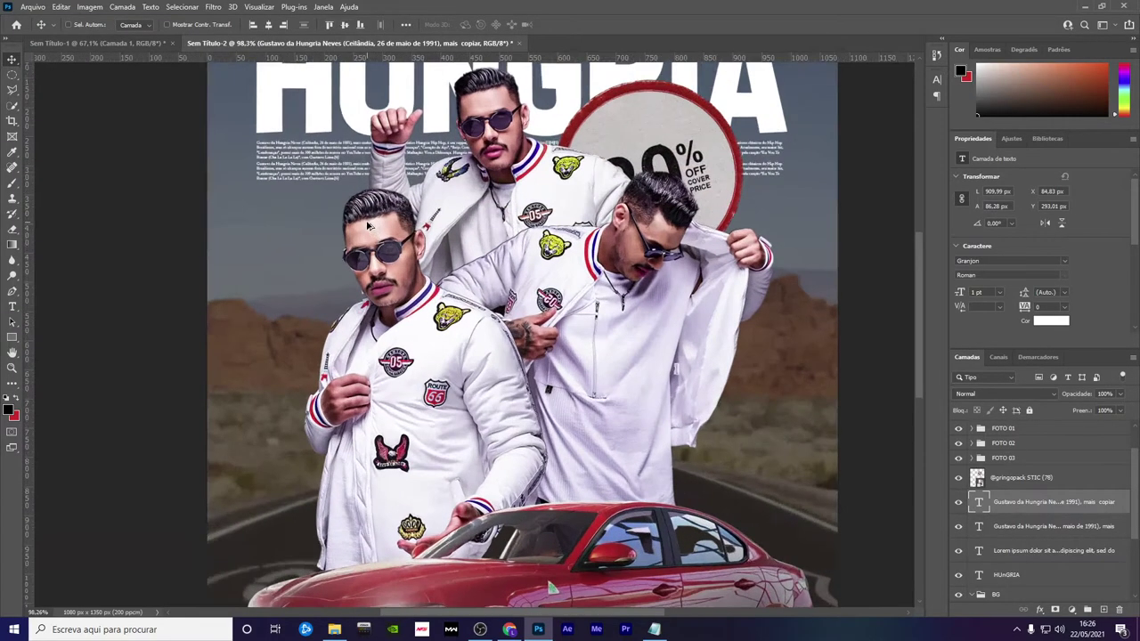
scroll(368, 226, "down", 1)
scroll(368, 226, "down", 1)
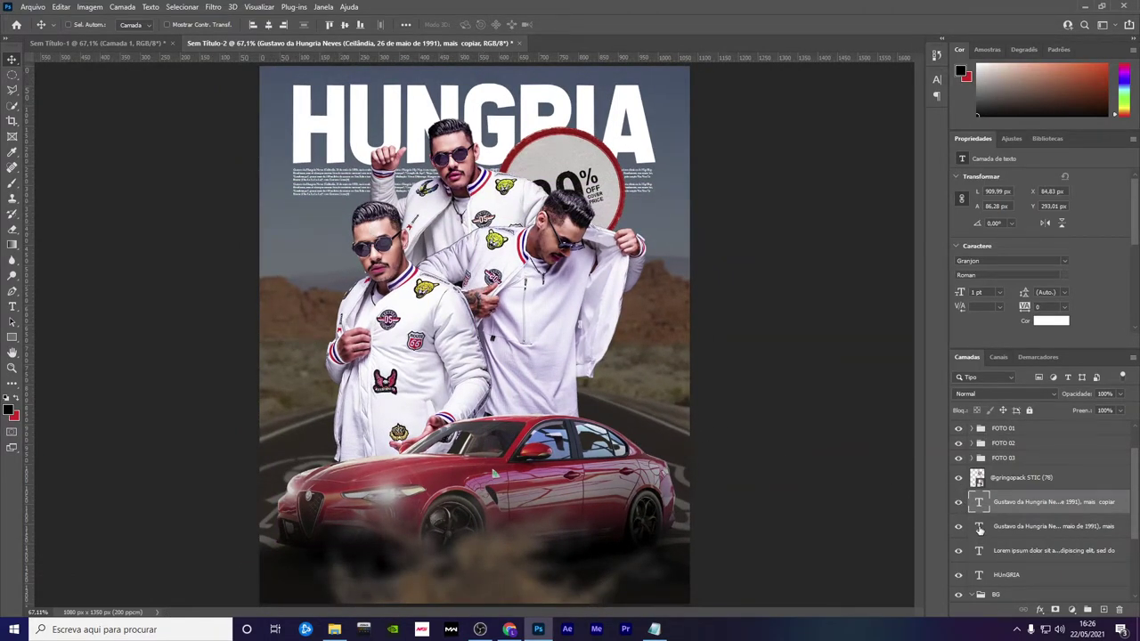
double_click(979, 503)
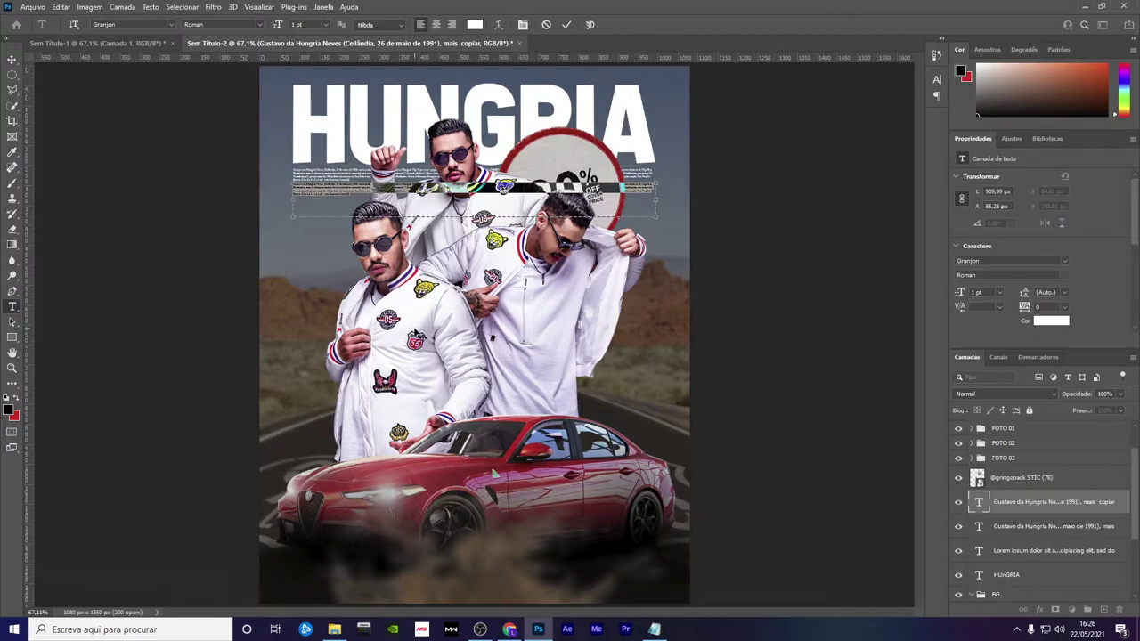
left_click(979, 526)
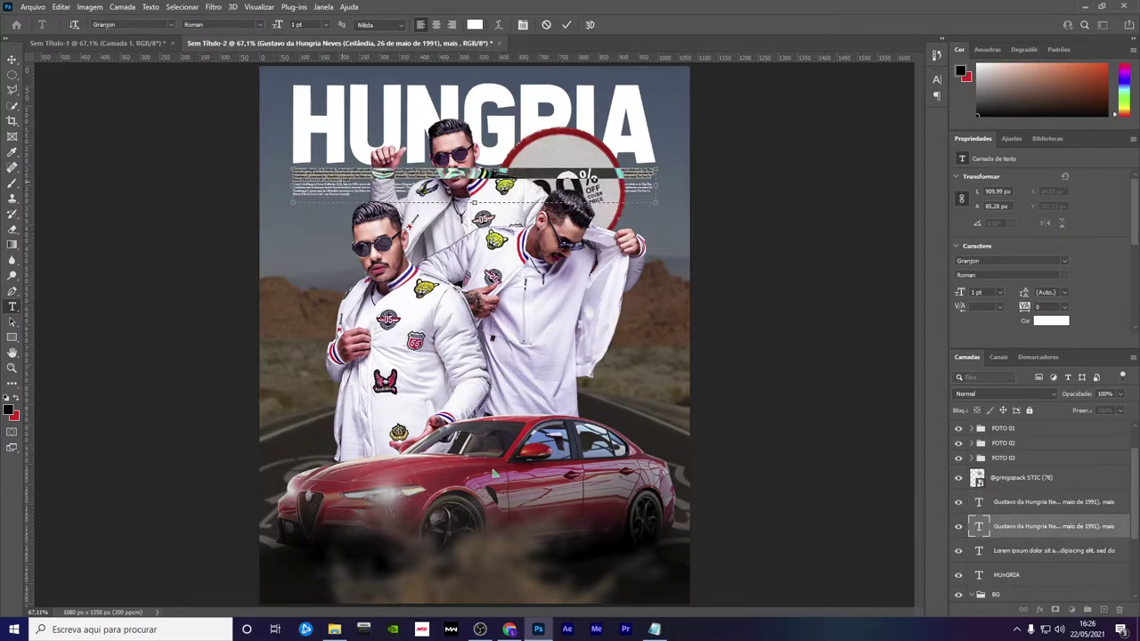
left_click_drag(365, 185, 296, 175)
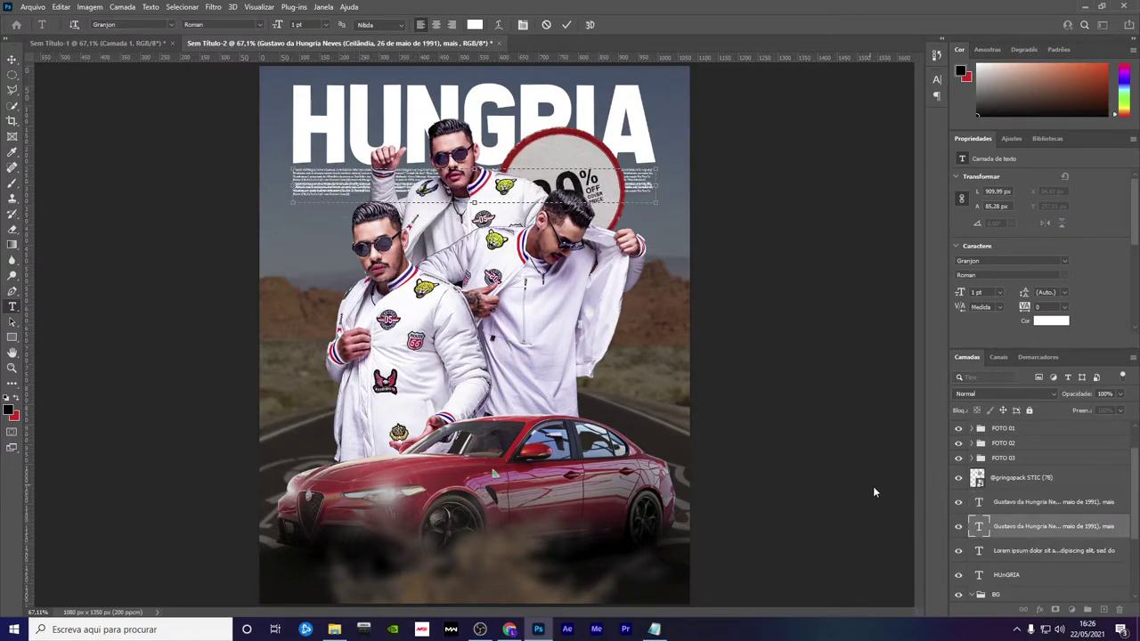
left_click(959, 503)
key("v")
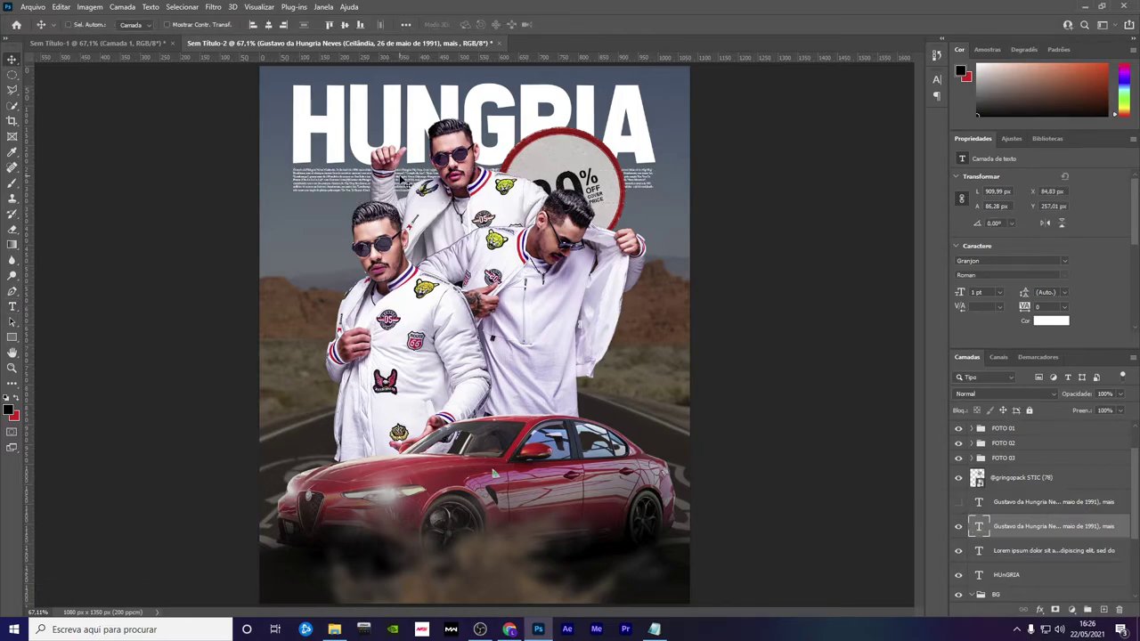
left_click(1000, 504)
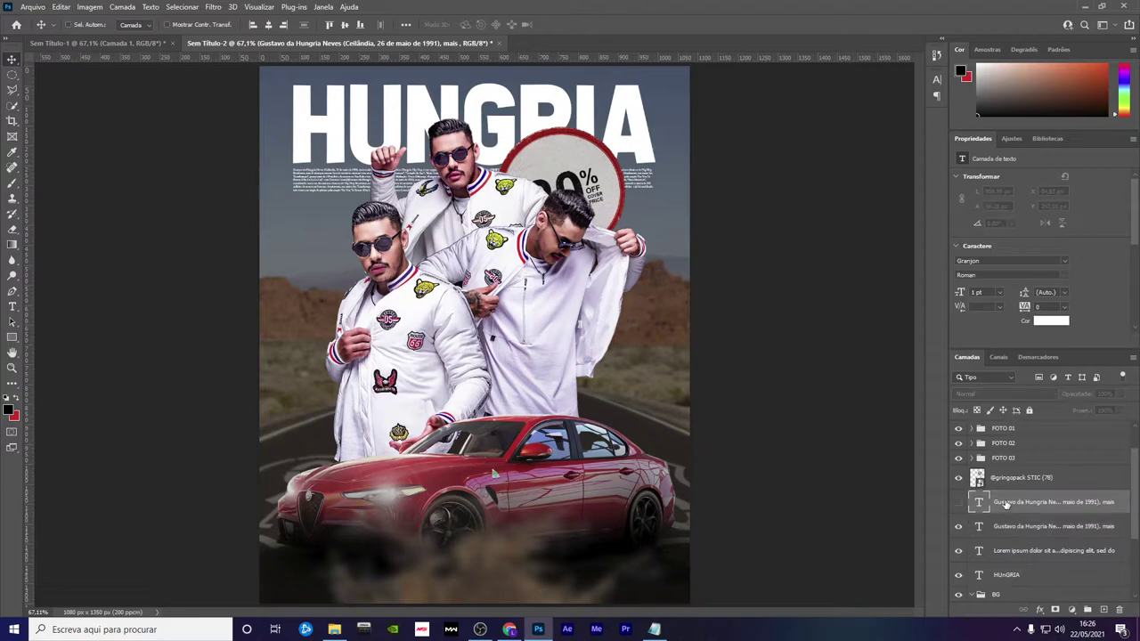
key("Delete")
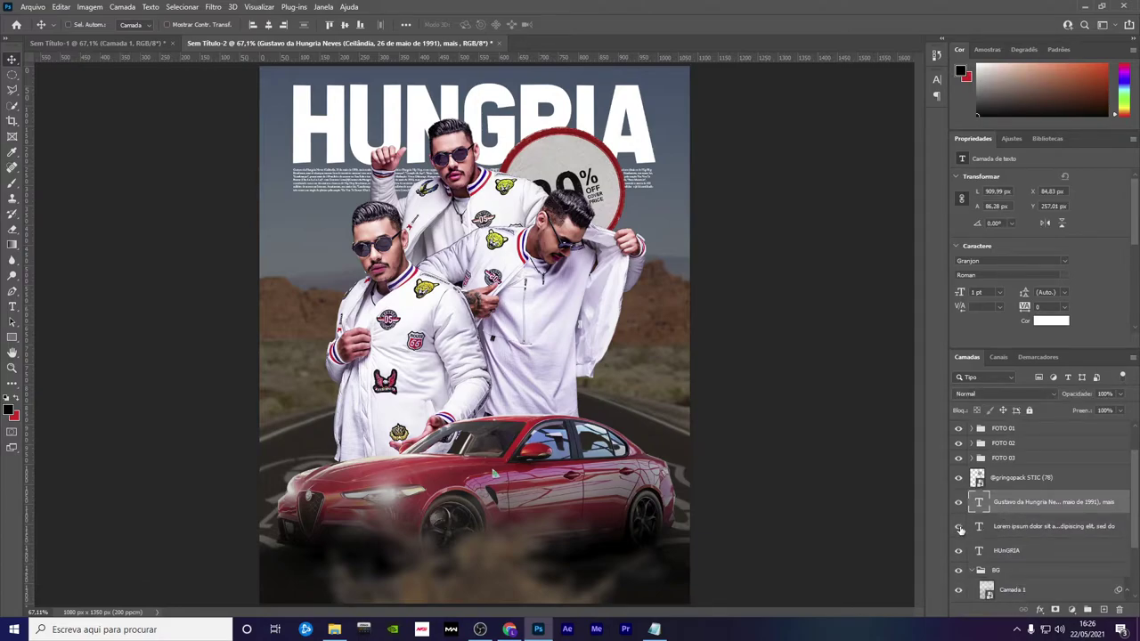
left_click(1001, 527)
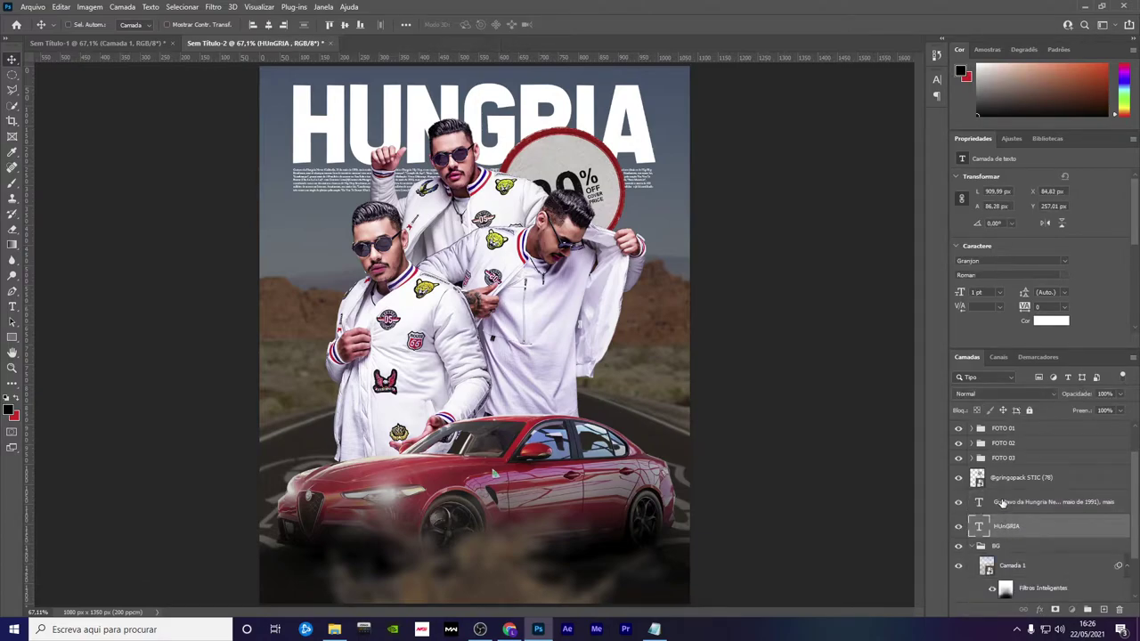
Delete the Lorem ipsum layer and nudge the body text up 5 px
key("Delete")
key("Up")
key("Up")
key("Up")
key("Up")
key("Up")
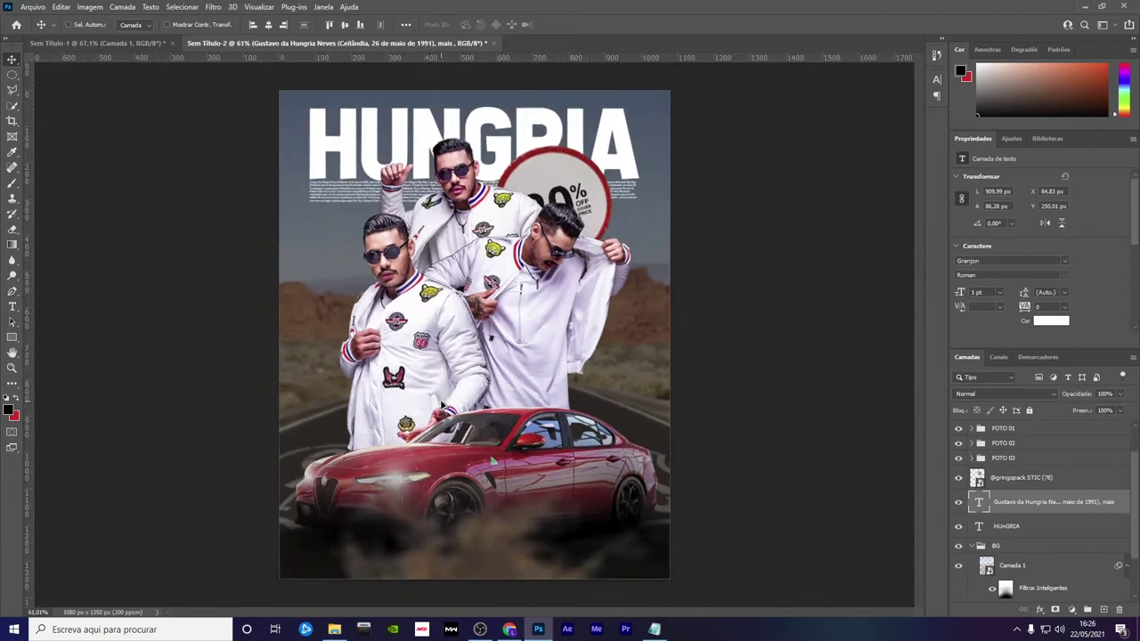
key("ctrl")
scroll(976, 418, "up", 2)
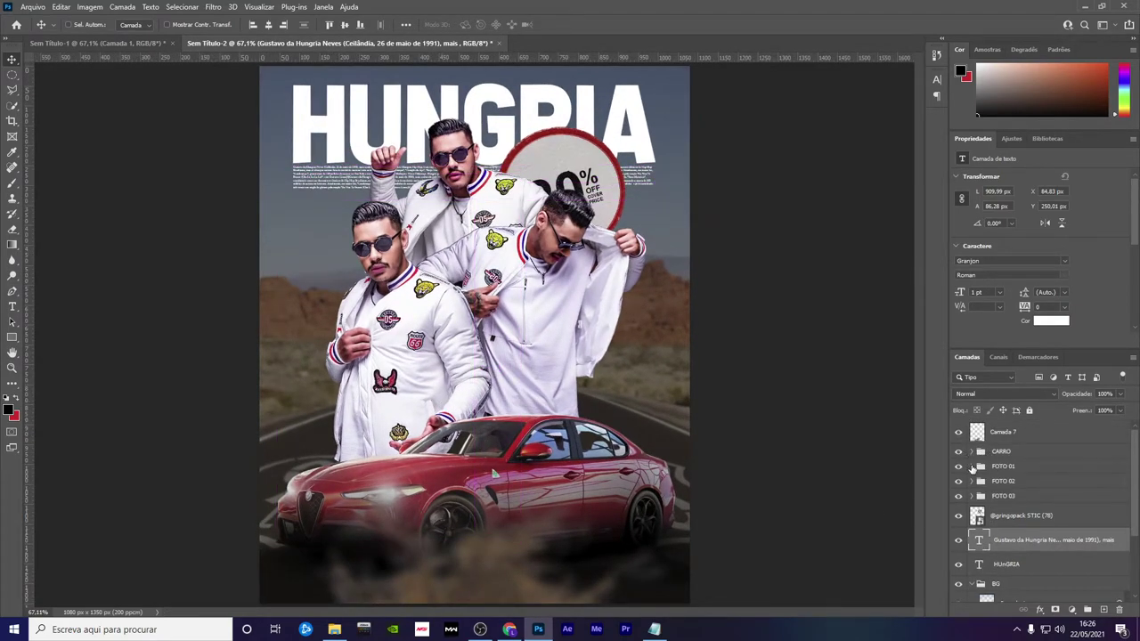
Convert the FOTO 01 model layer into a smart object and launch the Camera Raw filter
left_click(972, 466)
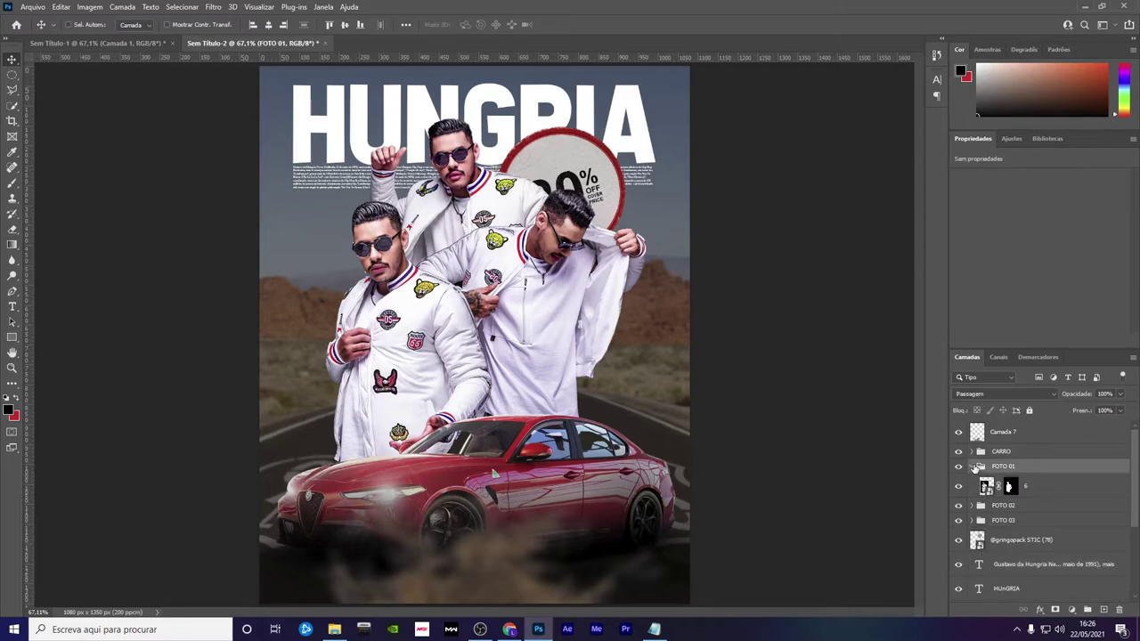
right_click(1048, 488)
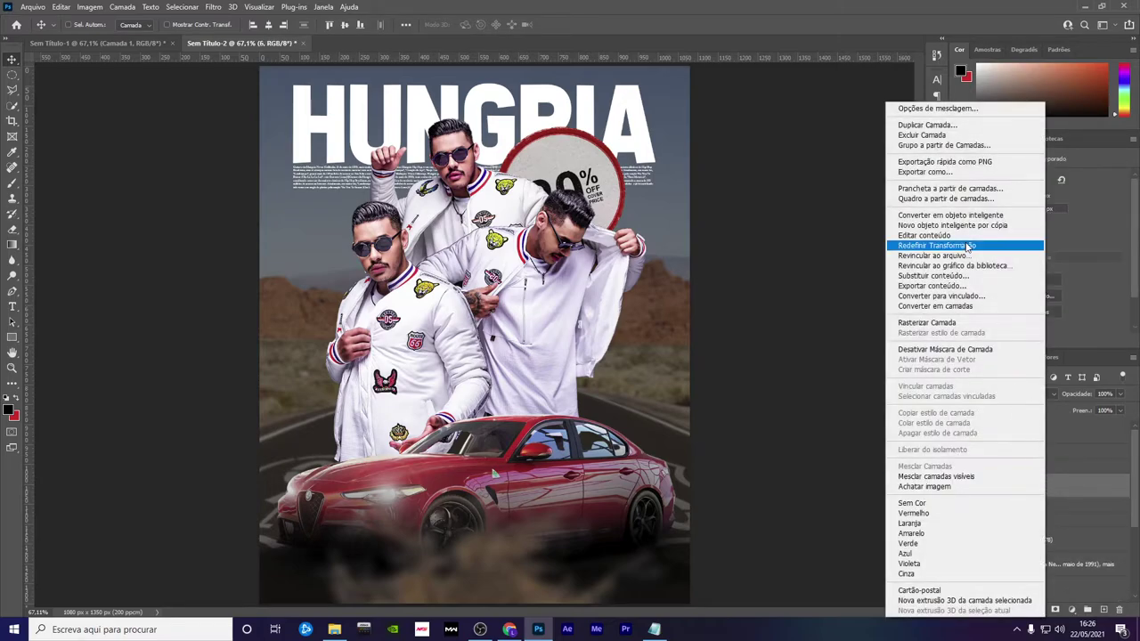
left_click(945, 222)
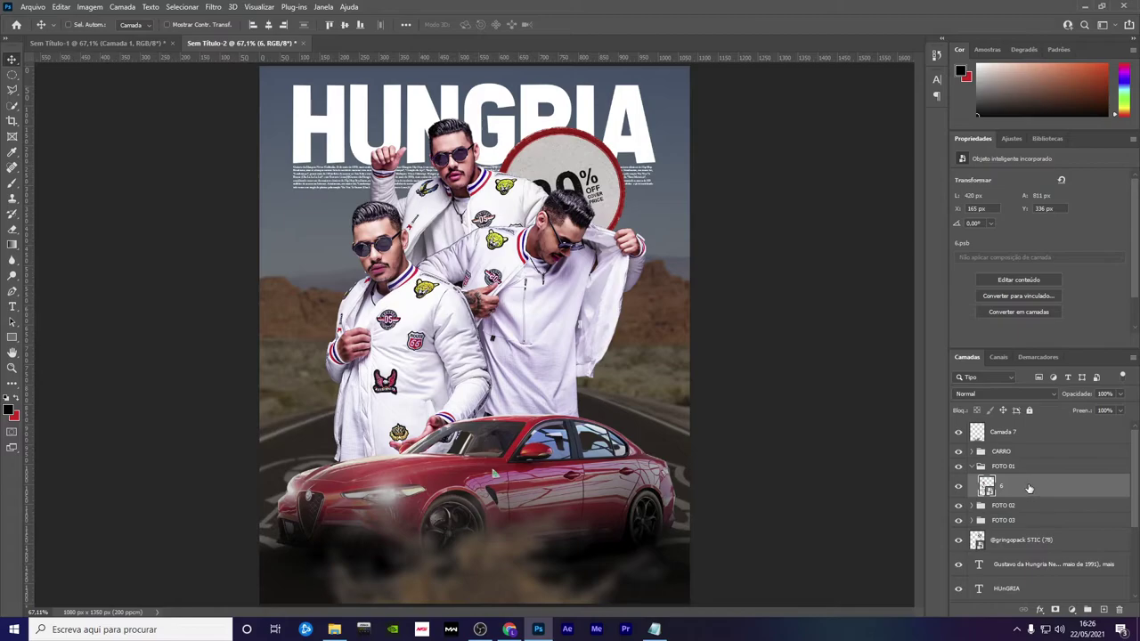
left_click(213, 7)
left_click(251, 96)
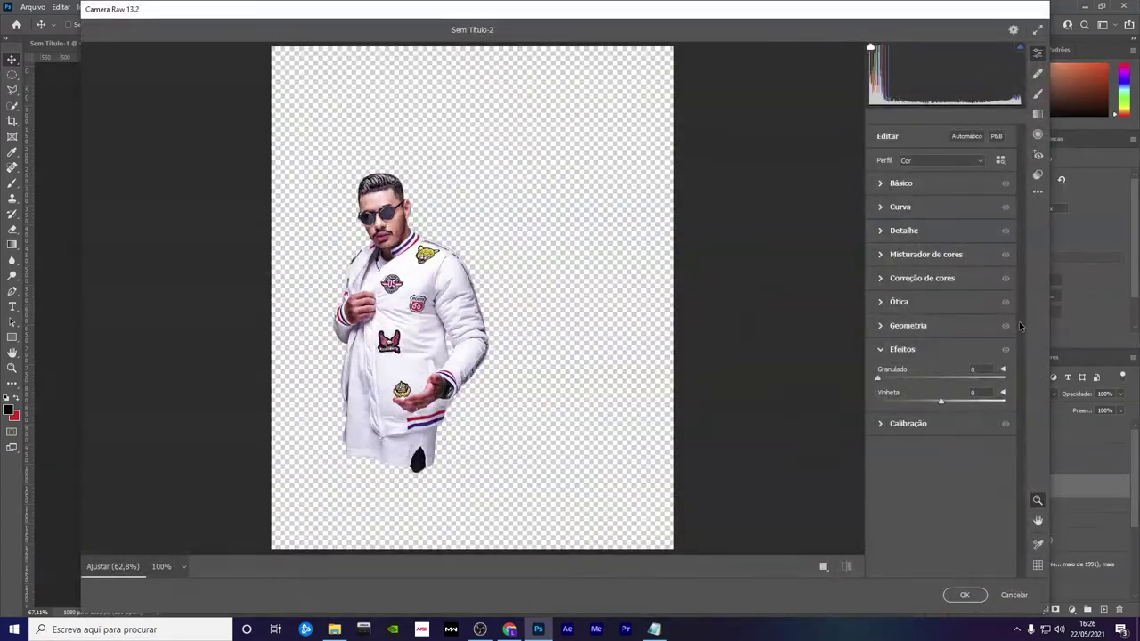
Raise contrast, tint to +7 and clarity to +44, set sharpening to 53, and apply
left_click(900, 183)
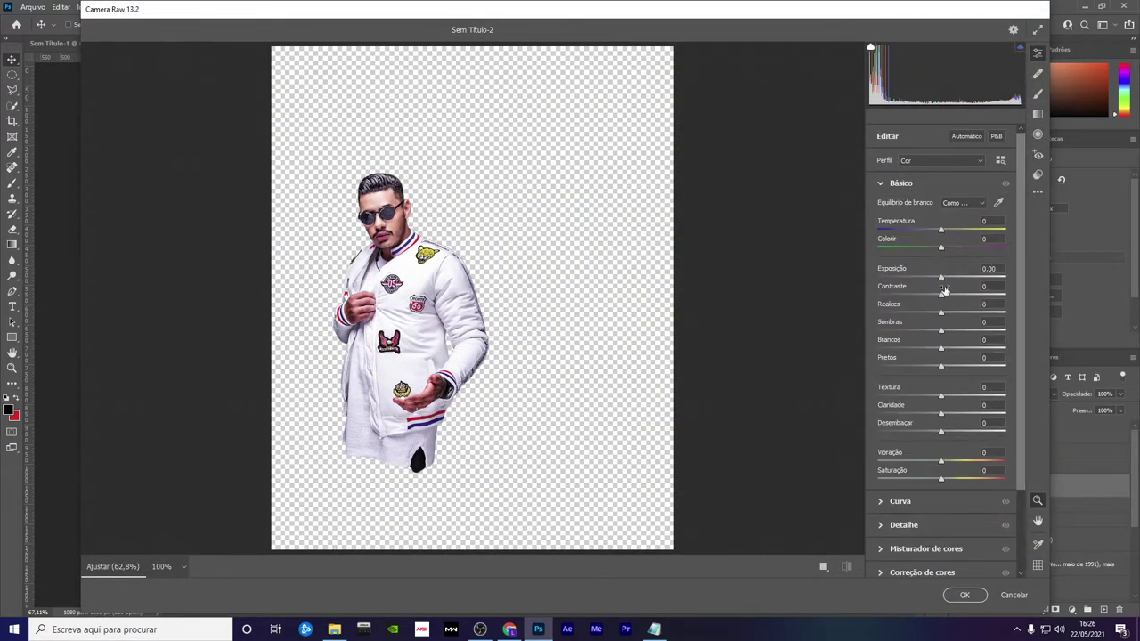
left_click_drag(942, 295, 965, 300)
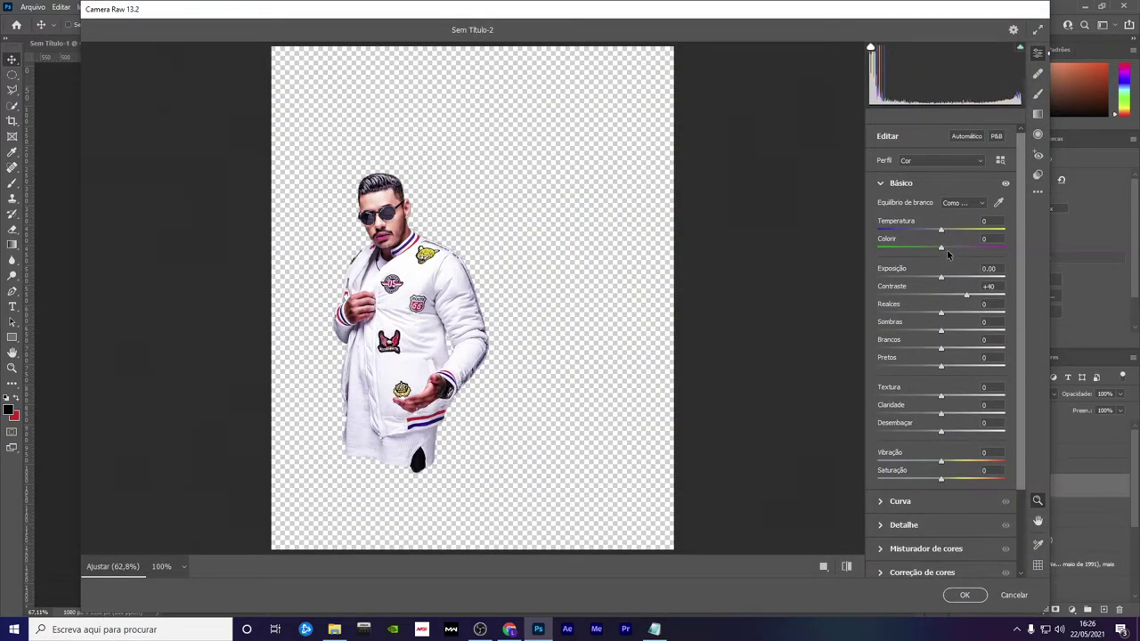
left_click_drag(941, 247, 948, 249)
mouse_move(941, 414)
left_mouse_down()
mouse_move(971, 415)
mouse_move(962, 397)
left_mouse_up()
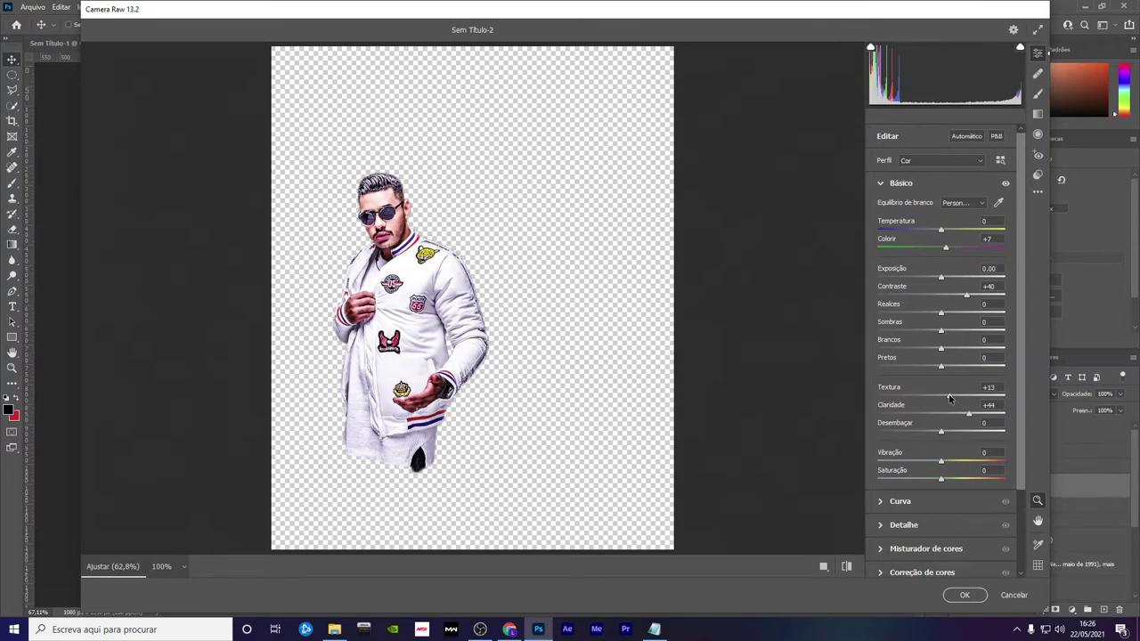
scroll(913, 463, "down", 1)
left_click(903, 467)
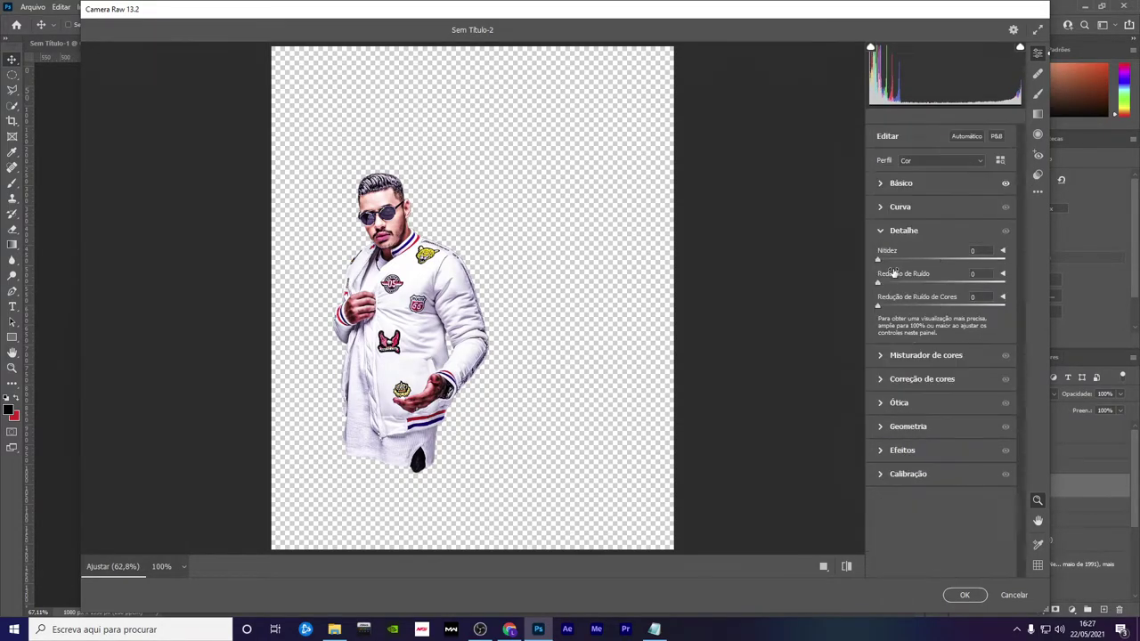
left_click(925, 259)
left_click(962, 595)
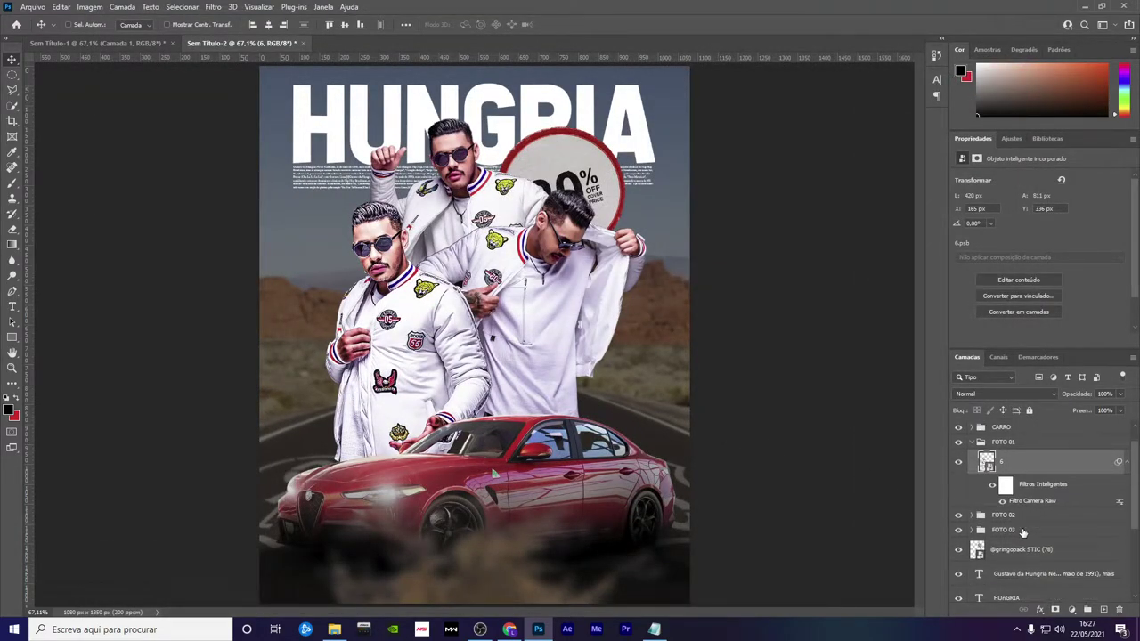
Convert the _AL_0103_1920 and _AL_0095_1920 model layers into smart objects
scroll(1017, 531, "down", 1)
left_click(976, 494)
scroll(978, 499, "down", 1)
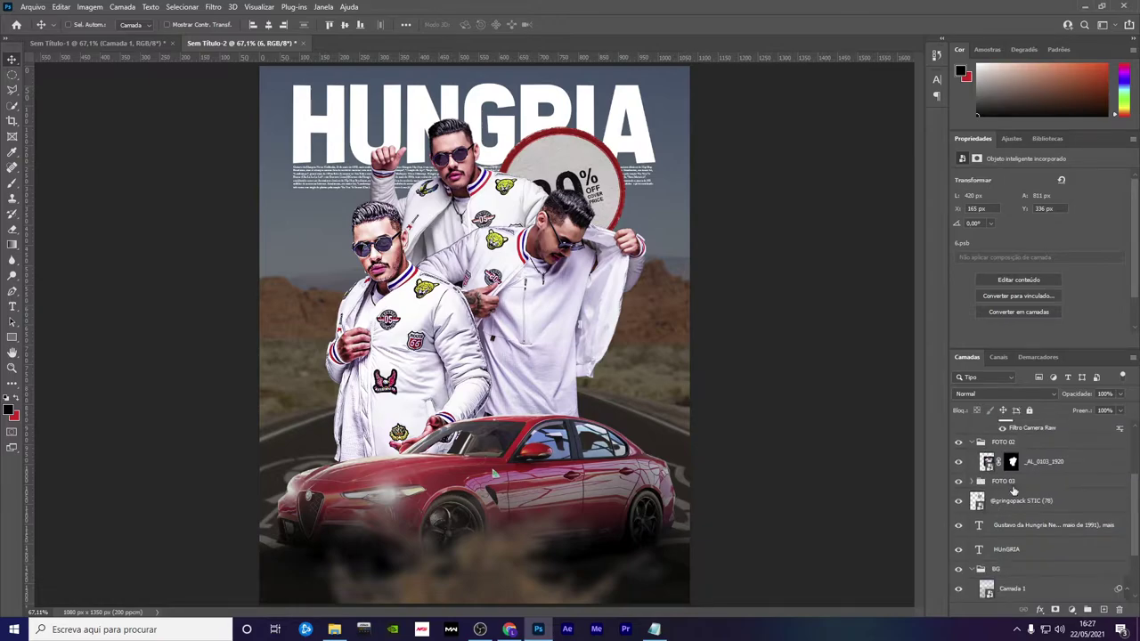
right_click(1042, 467)
left_click(931, 215)
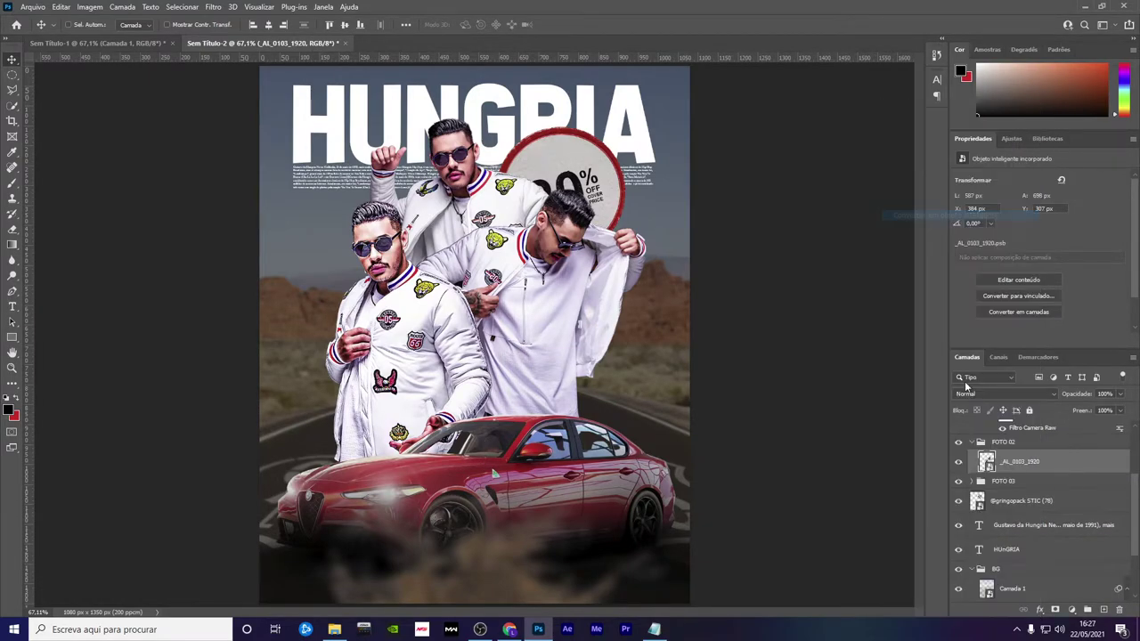
right_click(1026, 504)
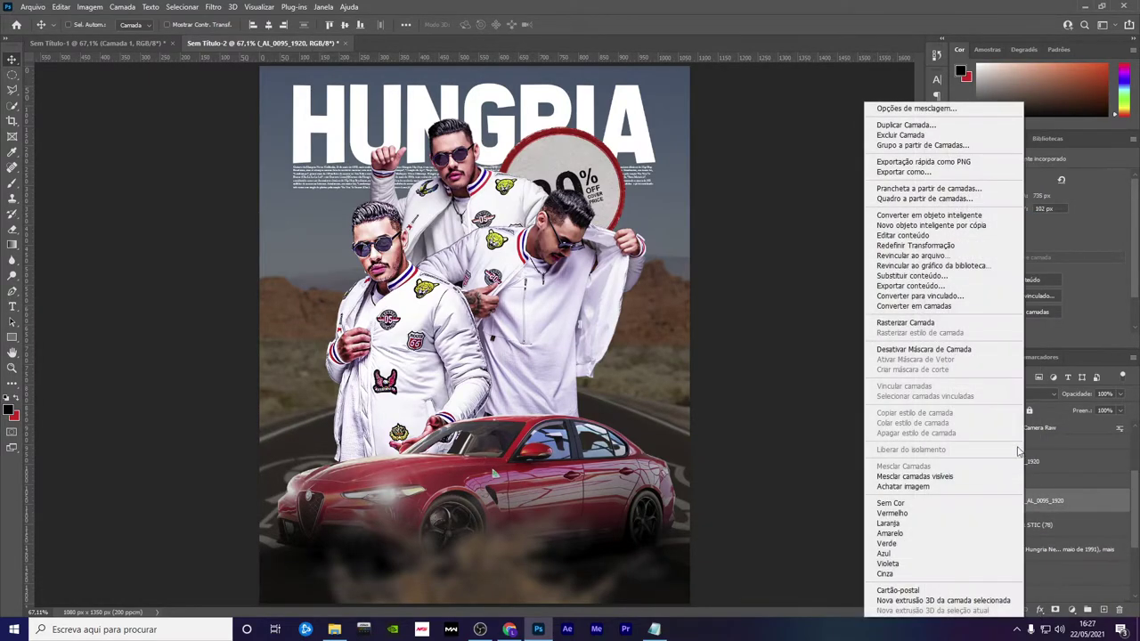
left_click(949, 217)
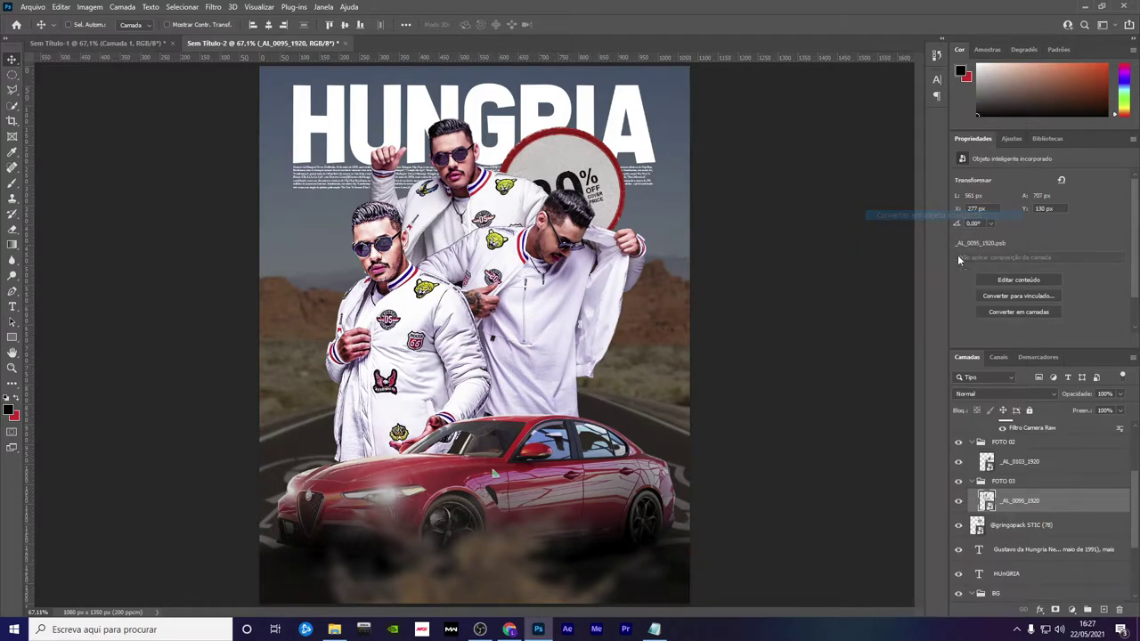
Return to the poster and select the front model layer with its Camera Raw filter
left_click(479, 629)
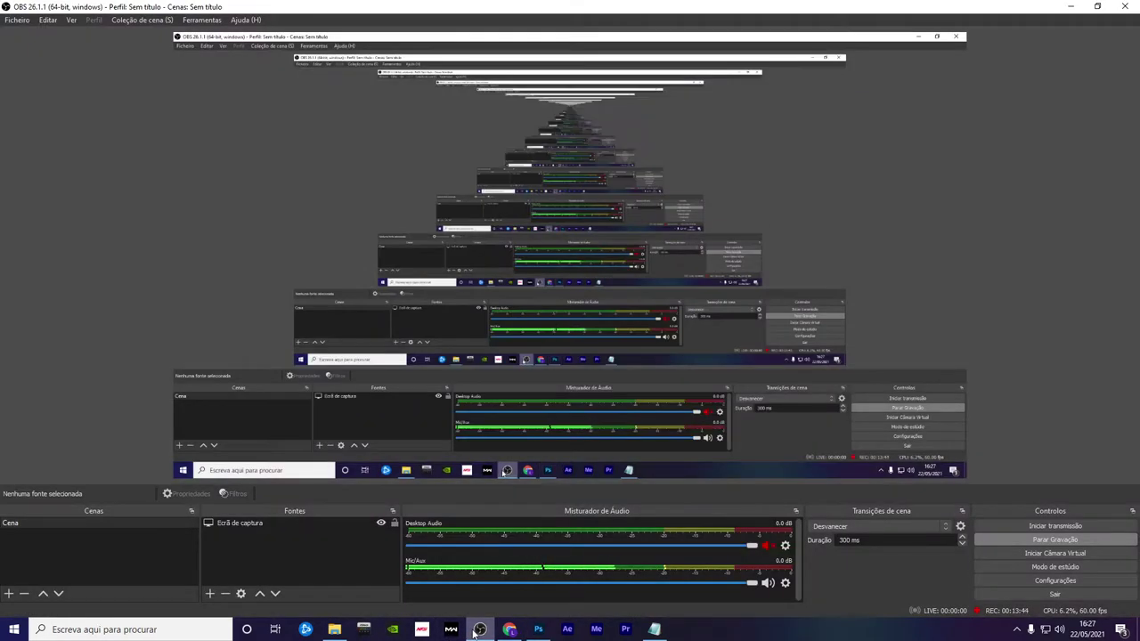
key("alt+Tab")
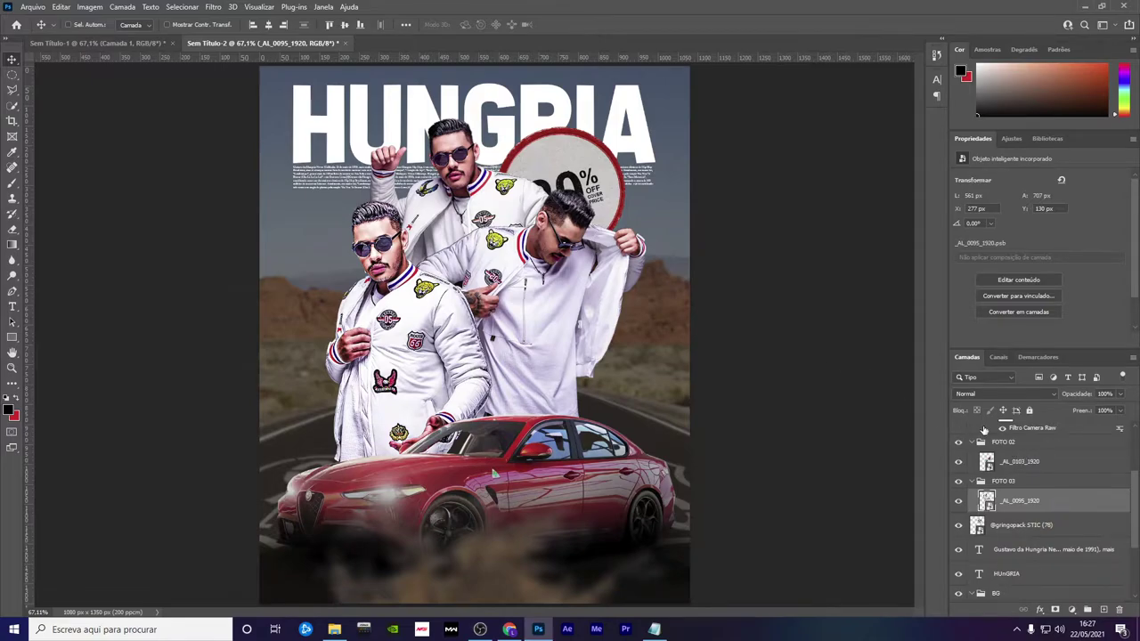
scroll(1014, 456, "up", 3)
left_click(1024, 488)
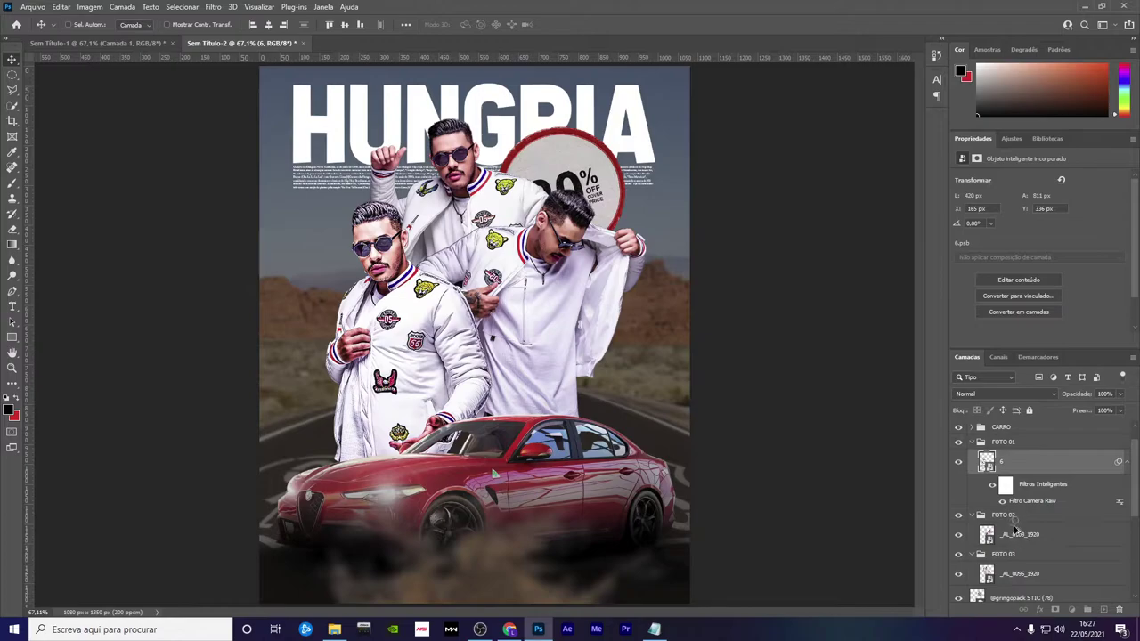
Copy the Camera Raw smart filter onto the right and top men's photo layers
left_click_drag(1032, 501, 1014, 535)
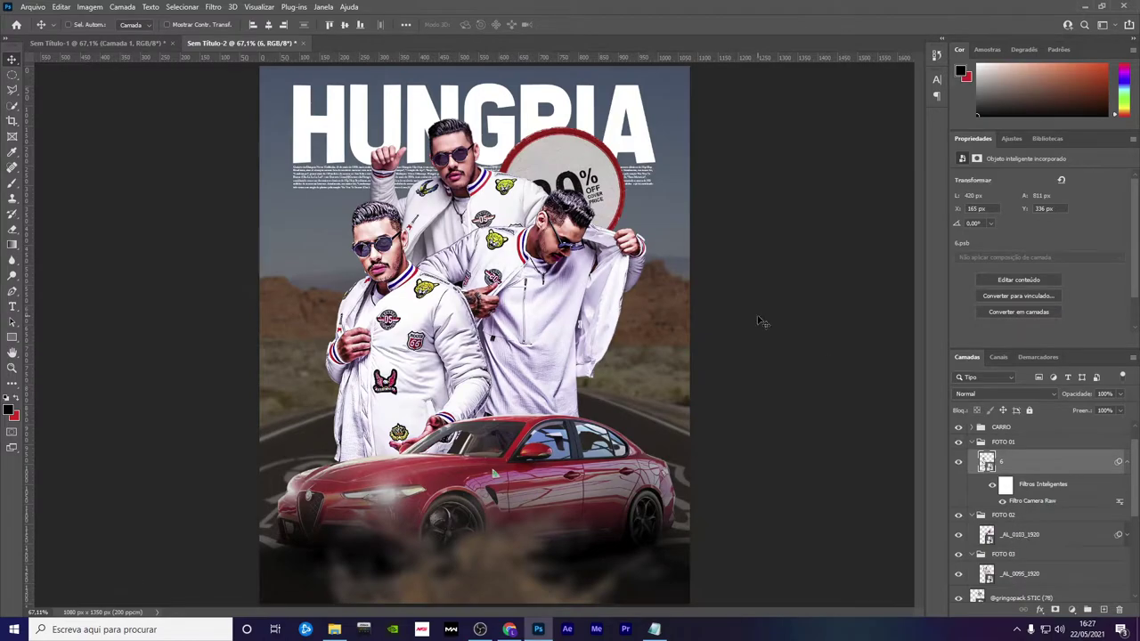
scroll(1045, 537, "down", 2)
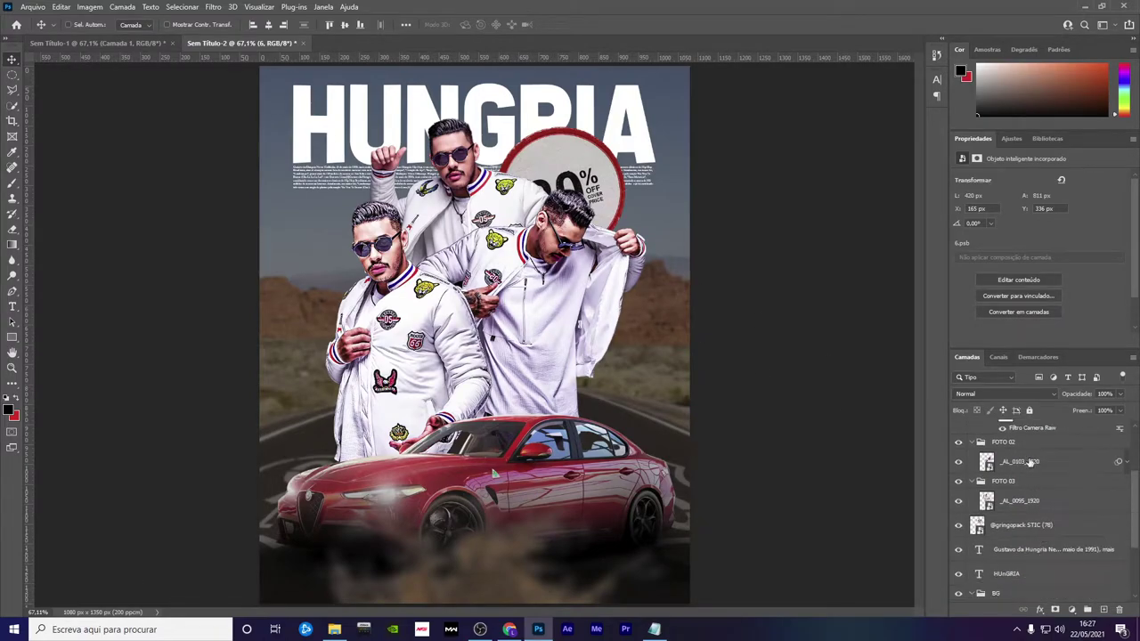
left_click_drag(1022, 503, 1023, 502)
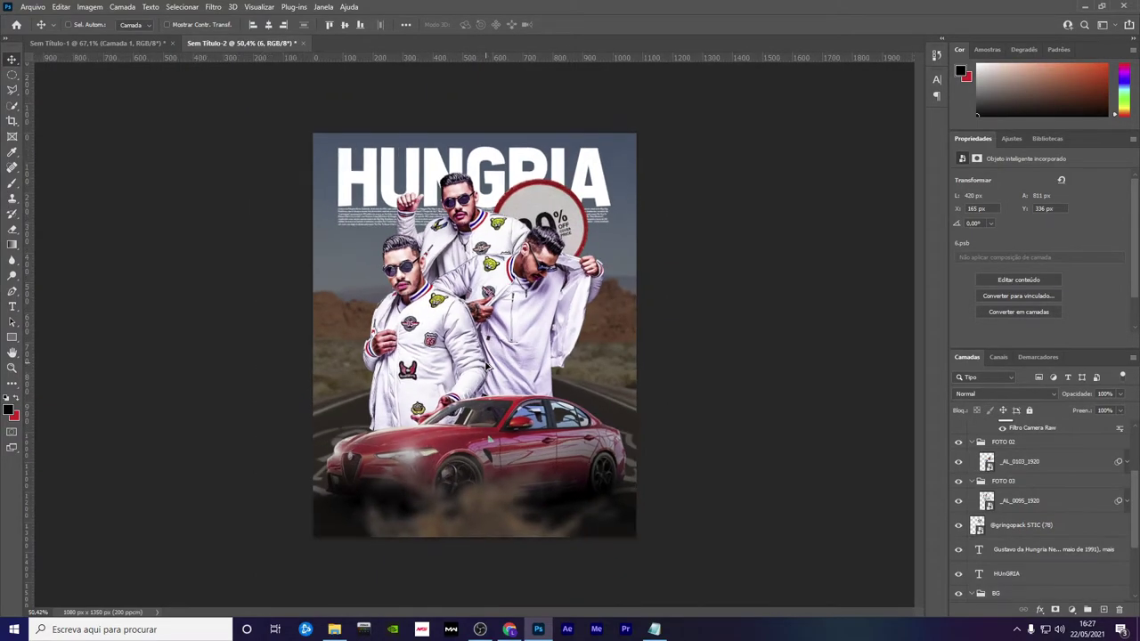
scroll(1000, 550, "up", 2)
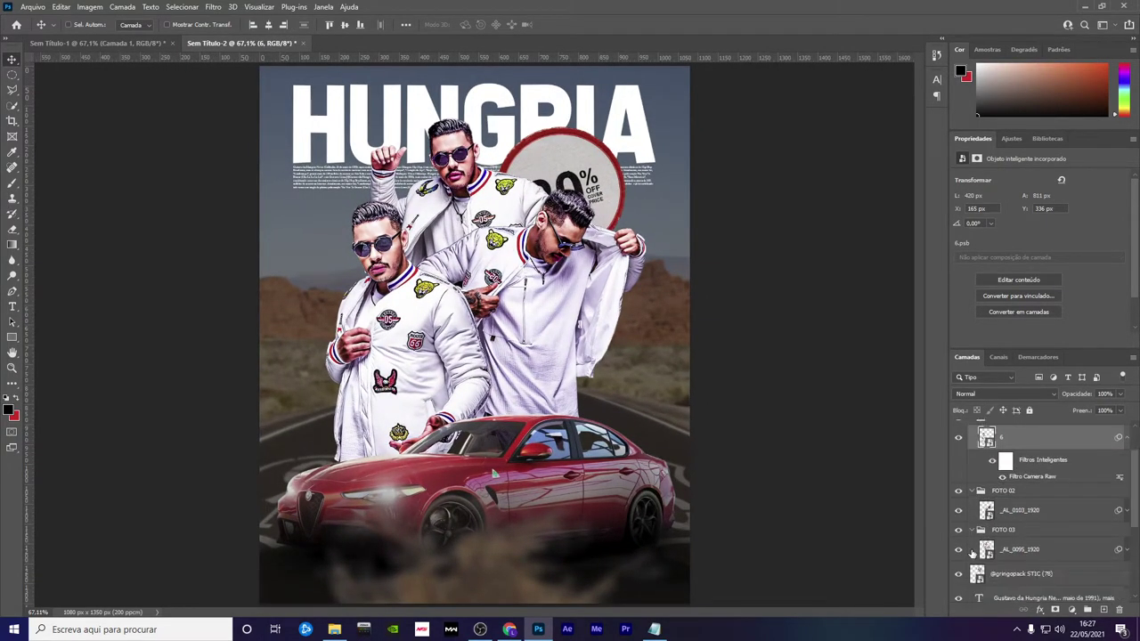
Collapse the FOTO 03, FOTO 02 and BG groups and group the sticker layer as 'estick'
left_click(971, 530)
left_click(972, 491)
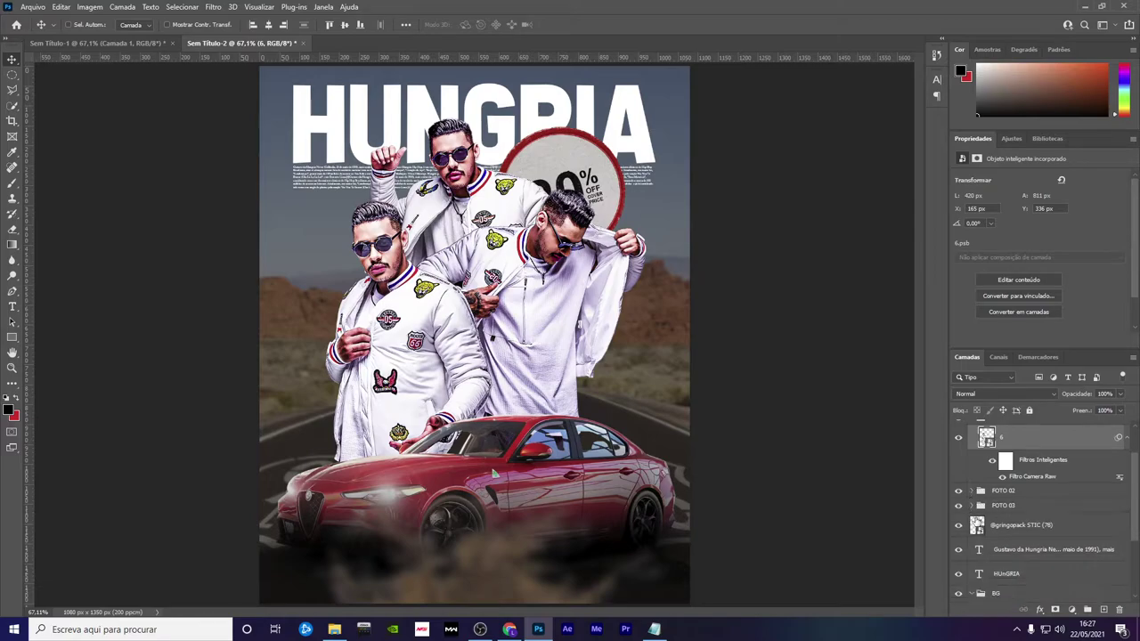
scroll(978, 552, "down", 2)
left_click(974, 546)
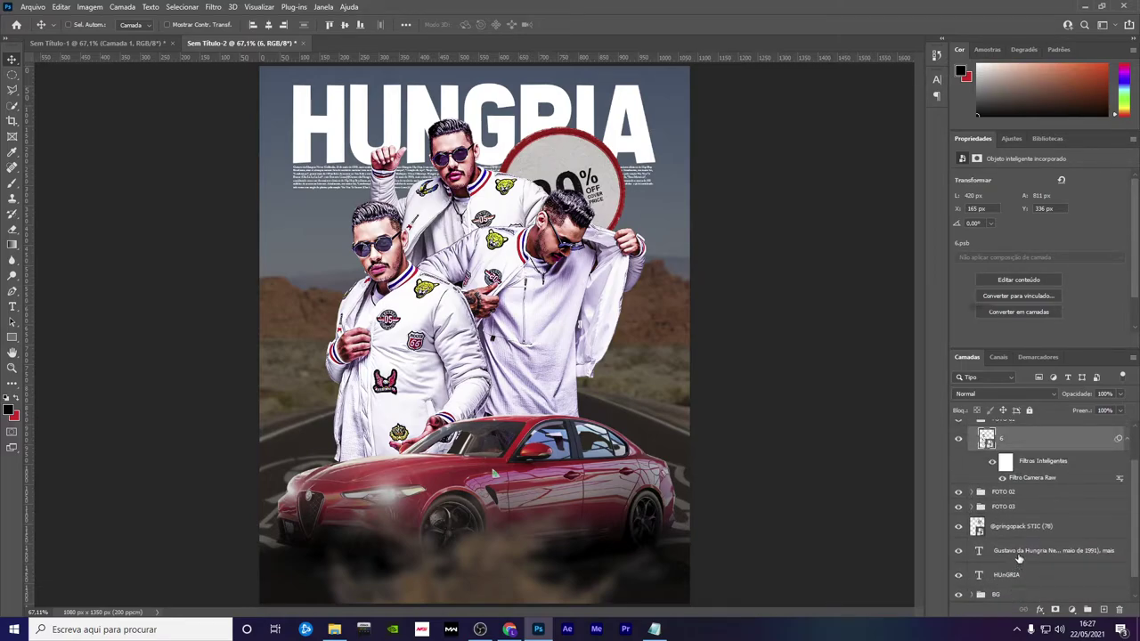
left_click(1019, 558)
left_click(1014, 530)
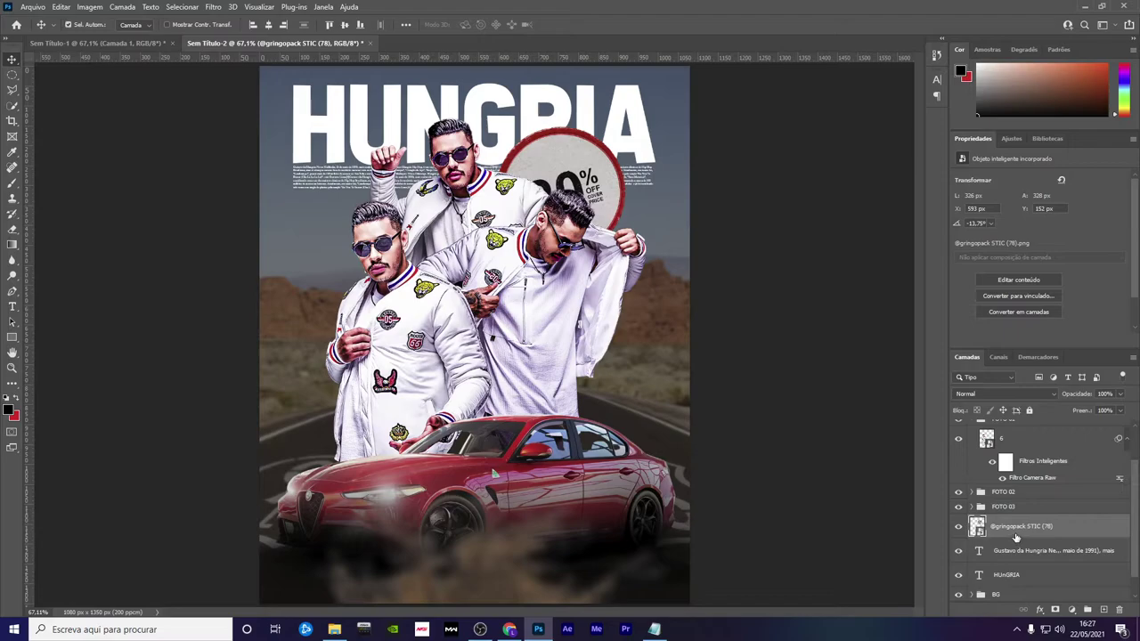
key("ctrl+g")
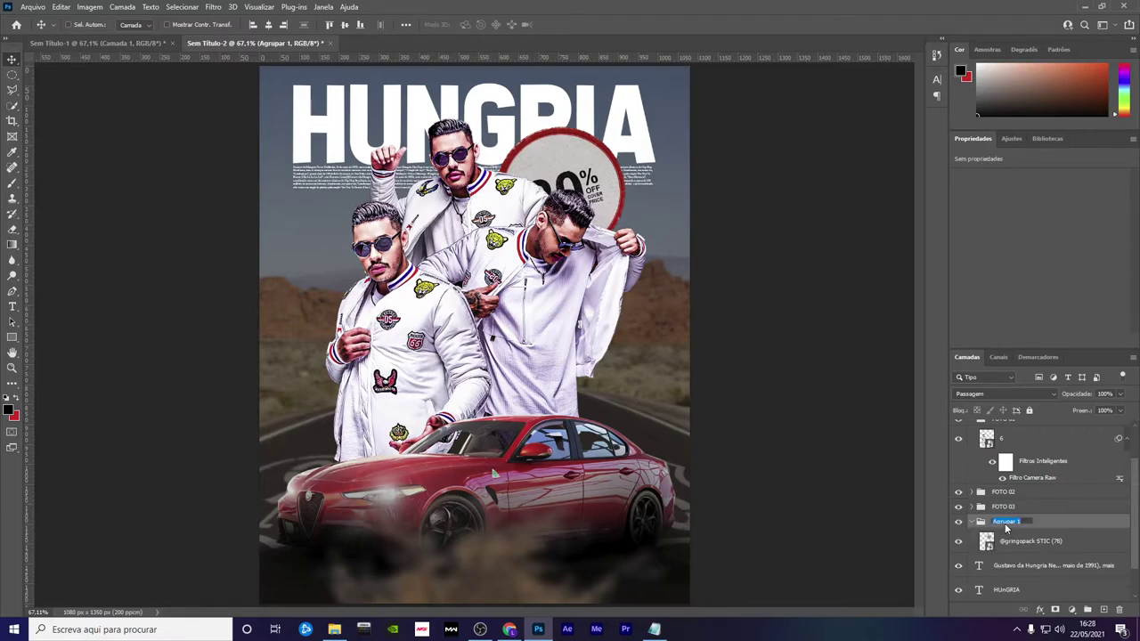
type("el")
key("Return")
Group the paragraph text and HUnGRIA title layers into a group named TEXTO
left_click(973, 522)
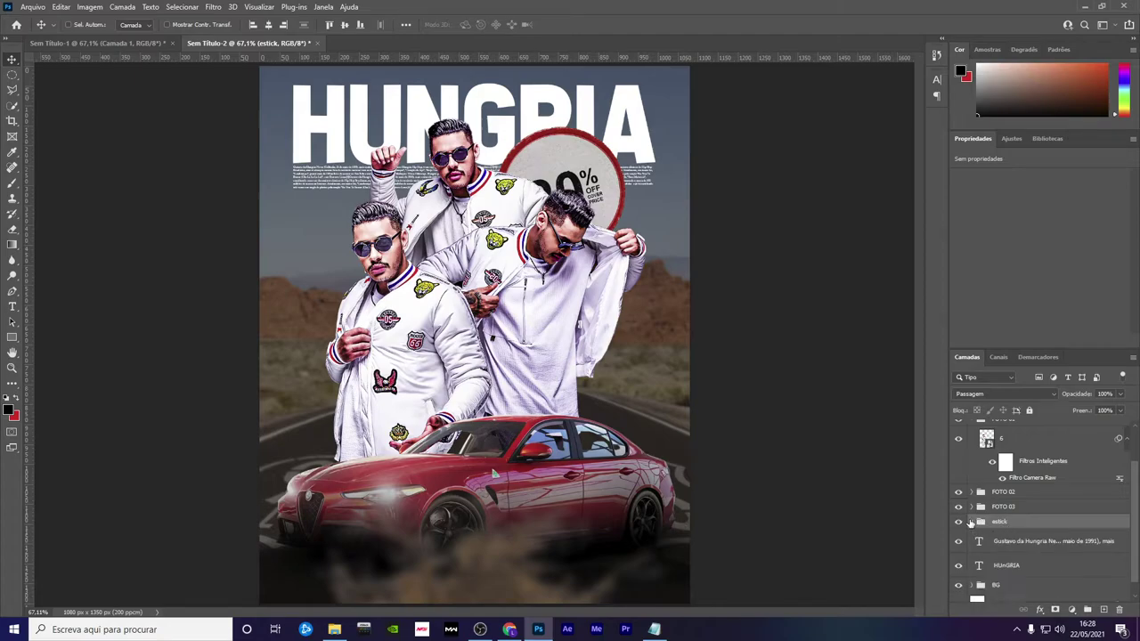
left_click(1027, 540)
left_click(1021, 565, "shift")
key("ctrl+g")
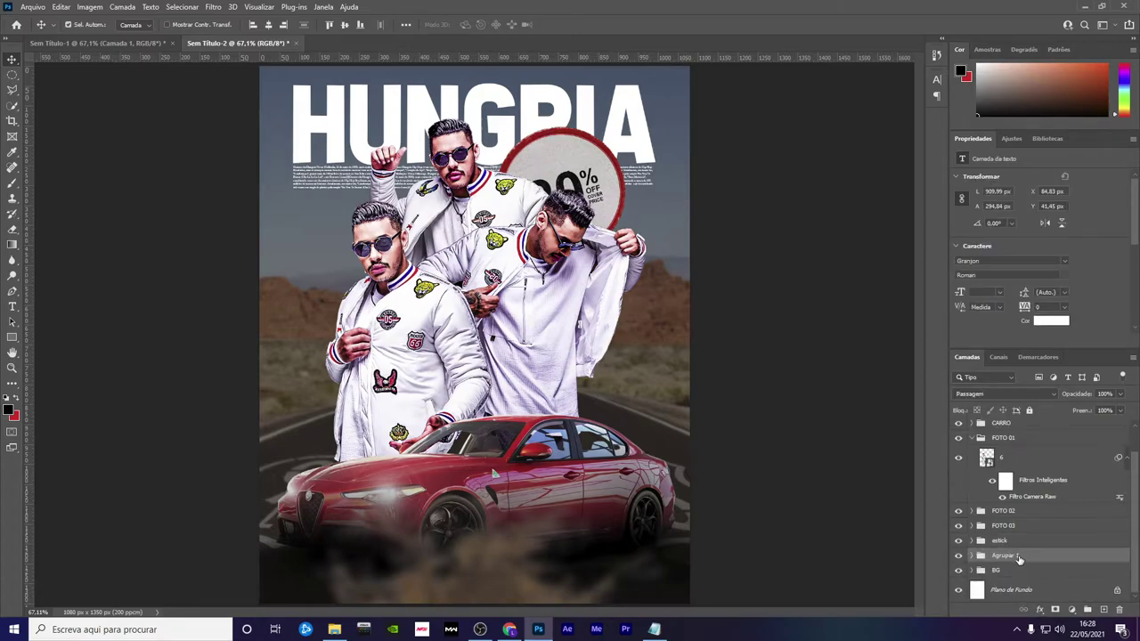
double_click(1002, 555)
type("f")
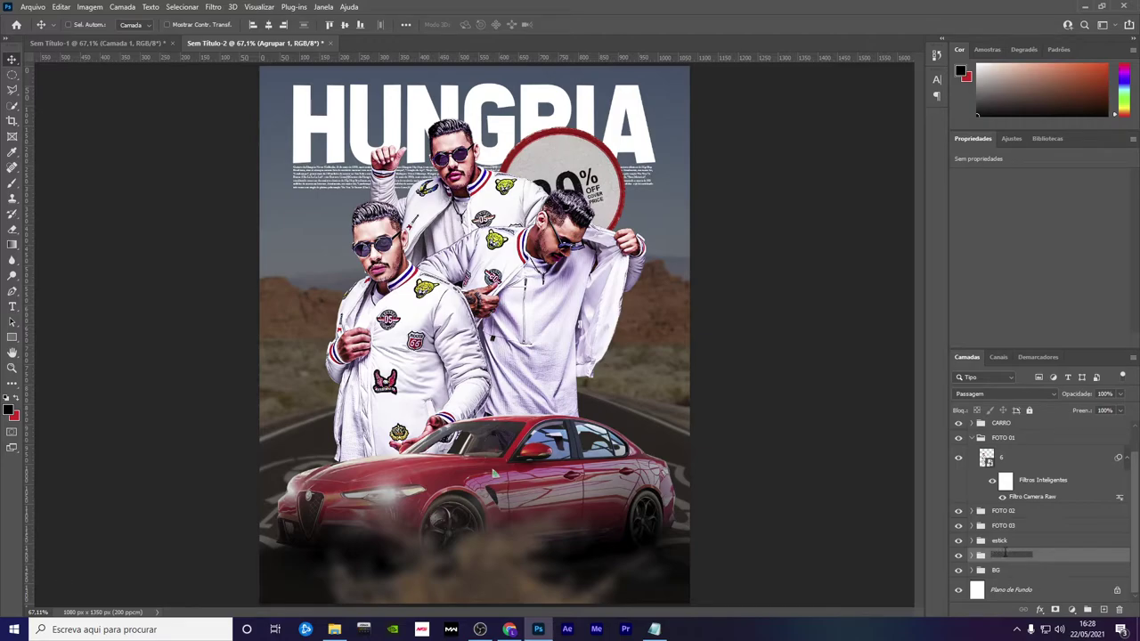
type("TO")
key("Return")
Put the Camada 7 layer into a new group named PLANTA
scroll(1016, 543, "up", 1)
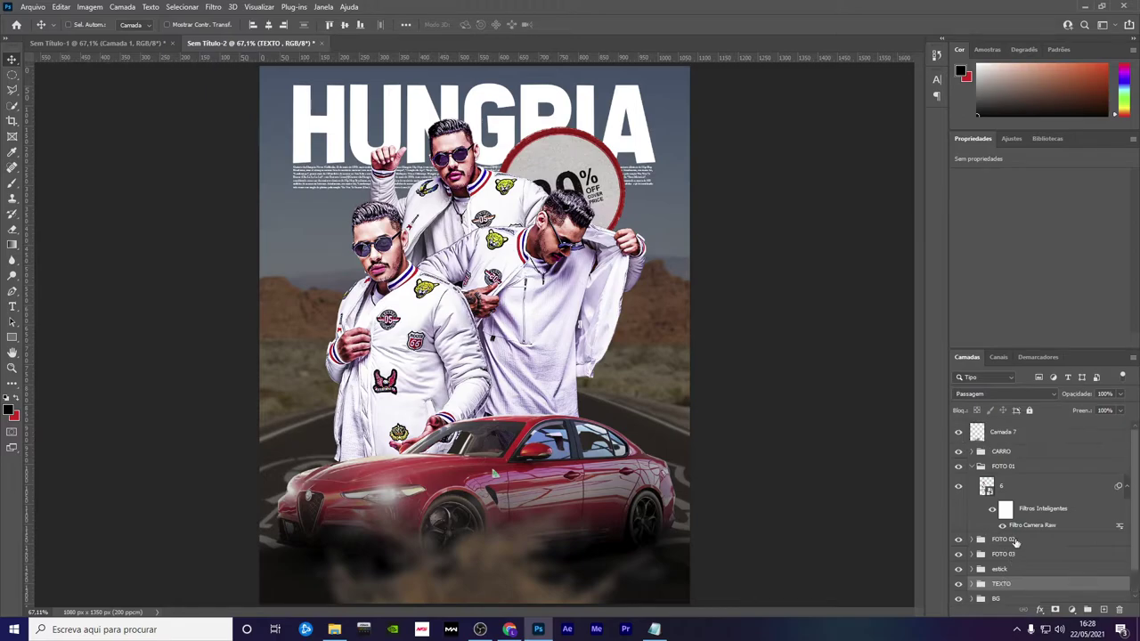
left_click(972, 467)
left_click(1003, 432)
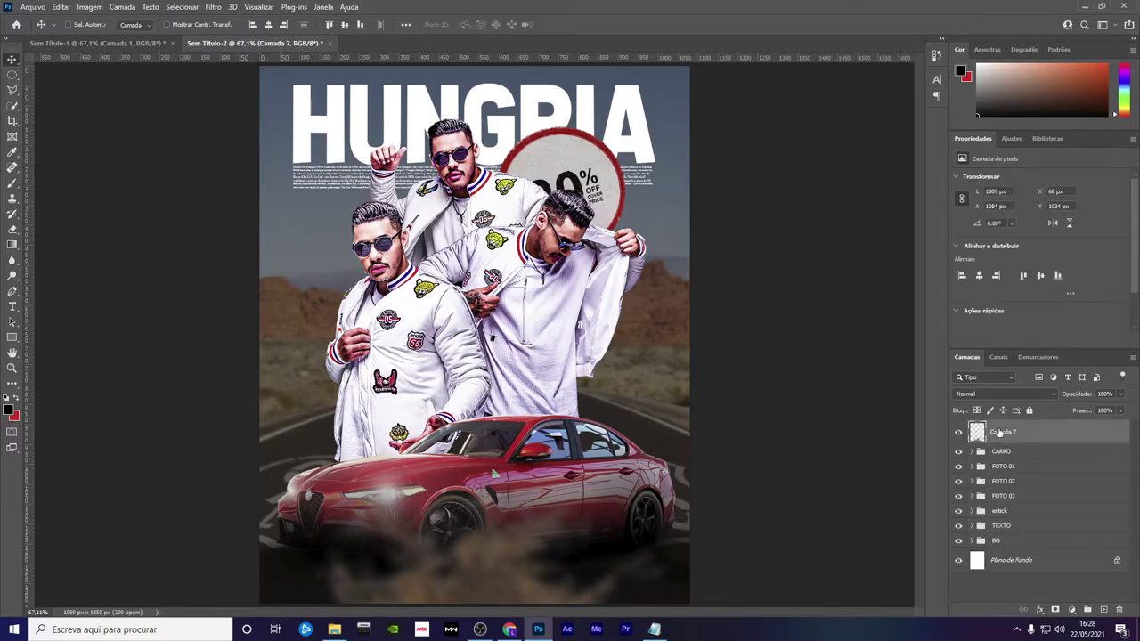
key("ctrl+g")
double_click(1001, 428)
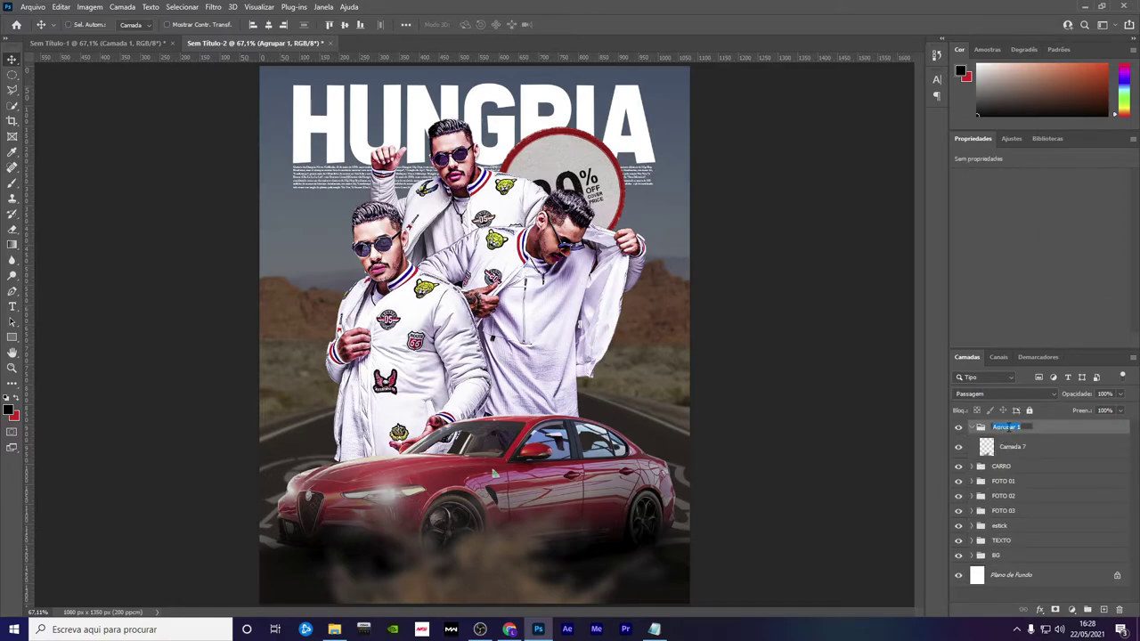
type("PLANTA")
key("Return")
Add a gradient map in Sobrepor mode at 40% opacity, then a second gradient map
left_click(971, 428)
left_click(1073, 608)
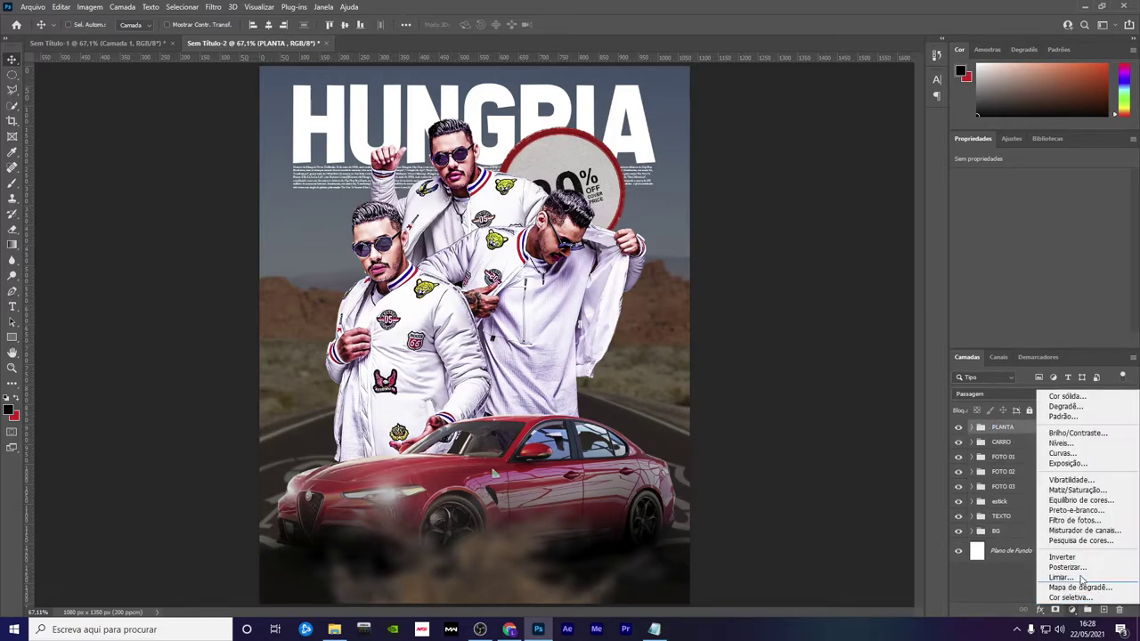
left_click(1074, 591)
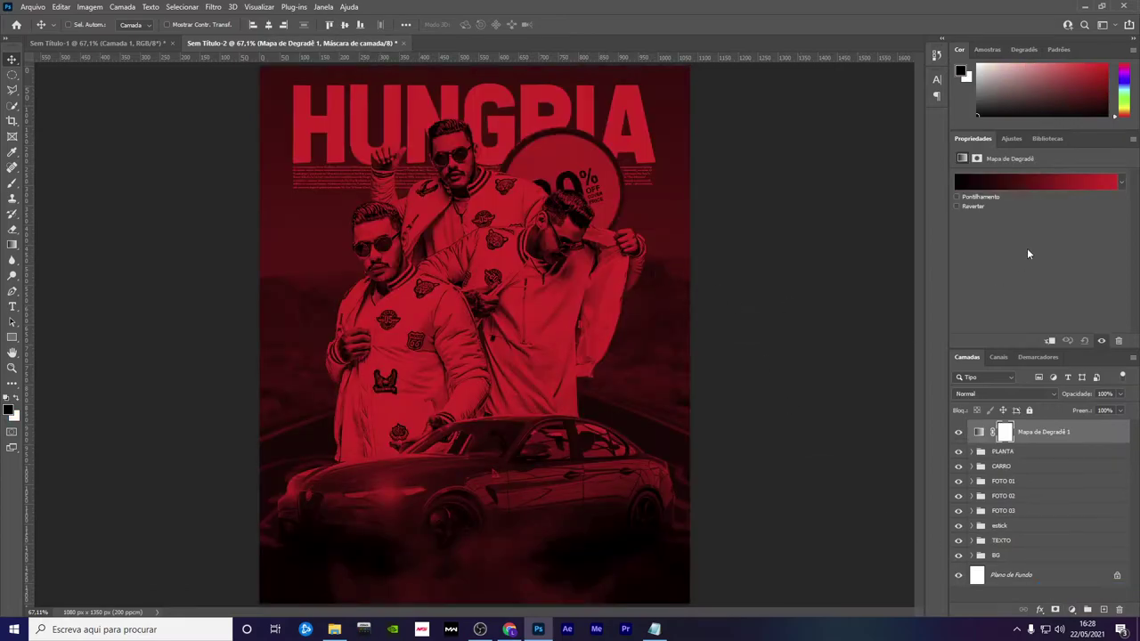
left_click(1014, 394)
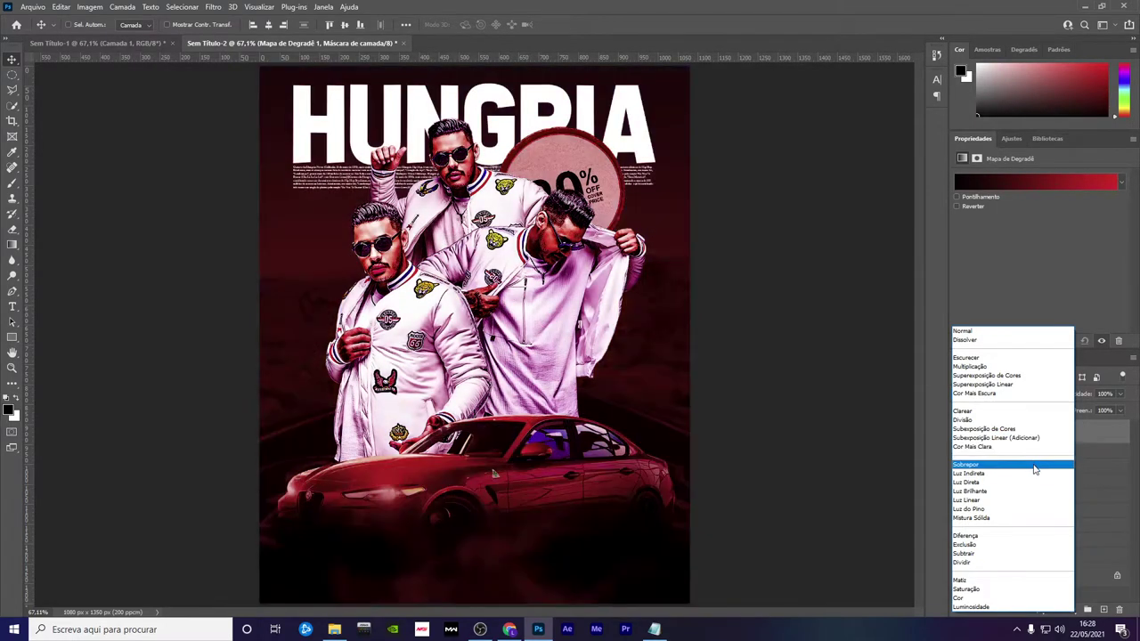
left_click(1035, 469)
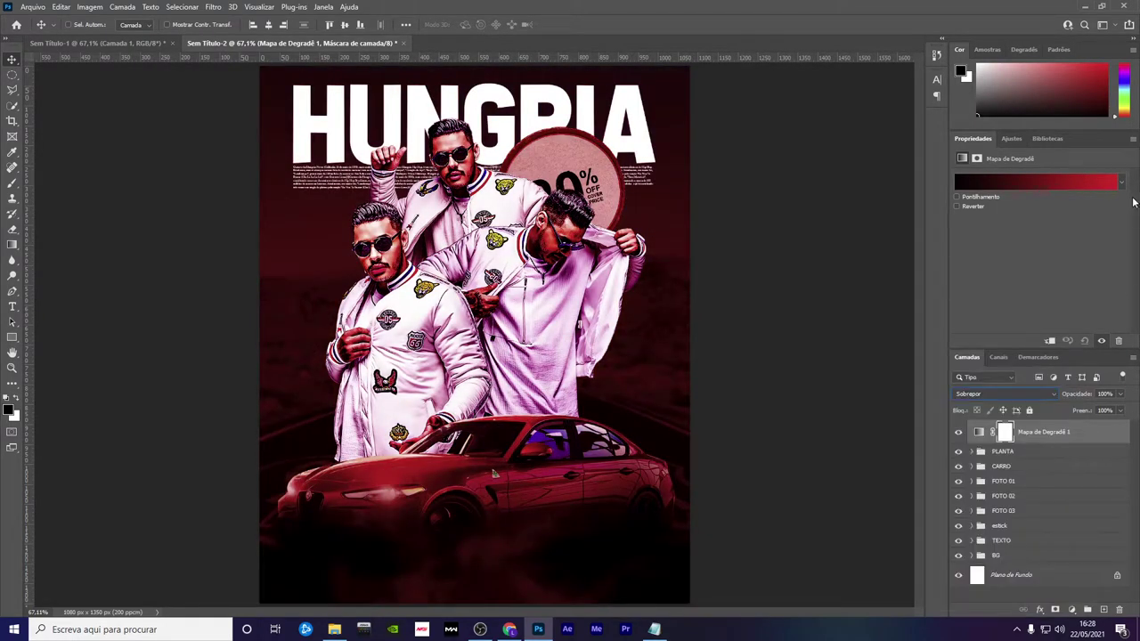
left_click(1120, 395)
left_click_drag(1119, 408, 1089, 410)
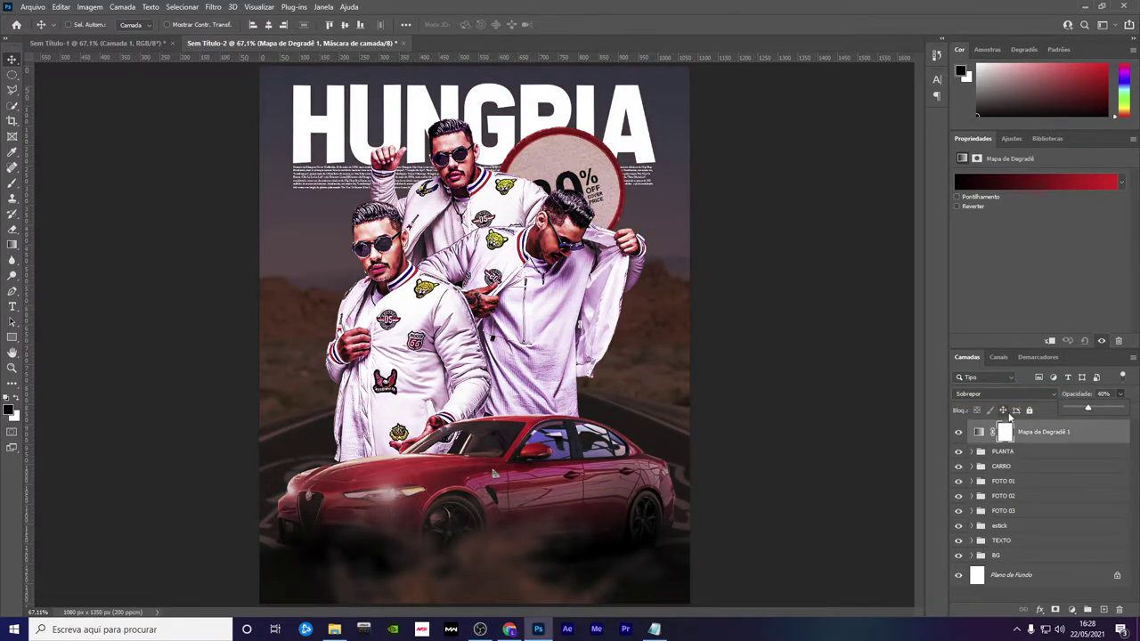
left_click(1073, 610)
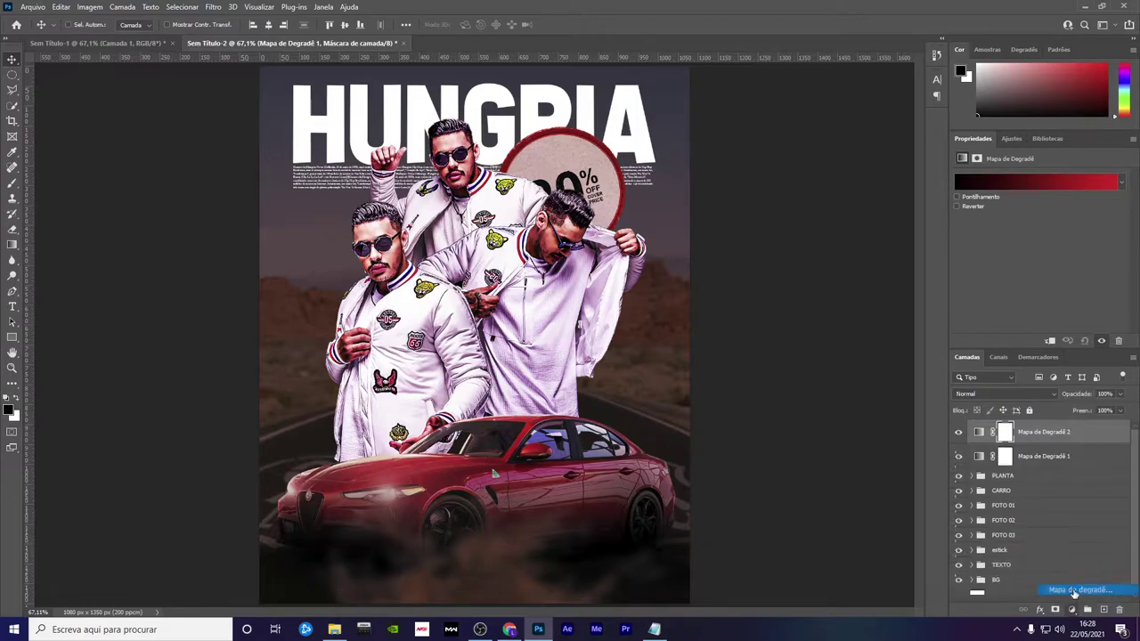
Apply the Vermelhos > Vermelho_01 red-pink preset to the second gradient map
left_click(979, 183)
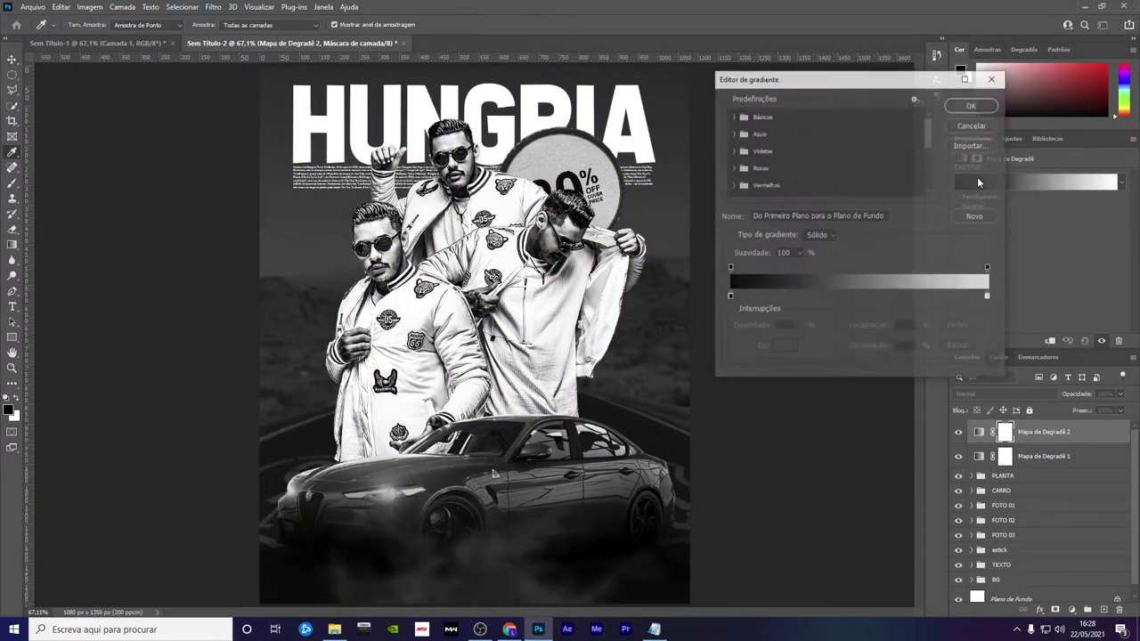
scroll(735, 169, "down", 1)
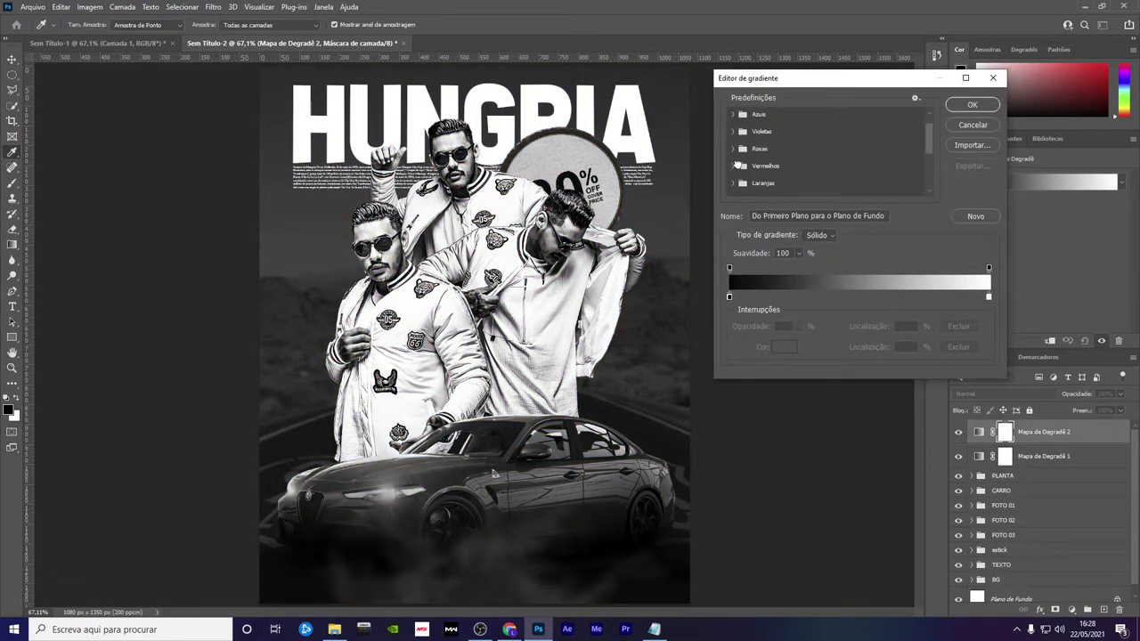
left_click(734, 165)
scroll(739, 174, "down", 1)
left_click(748, 175)
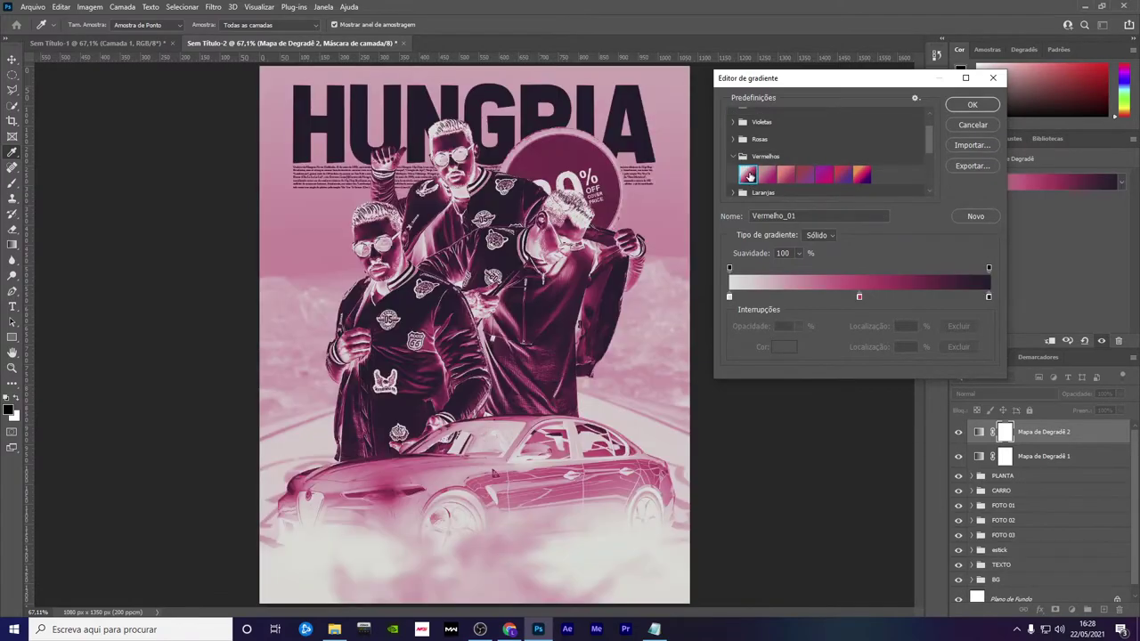
left_click(972, 104)
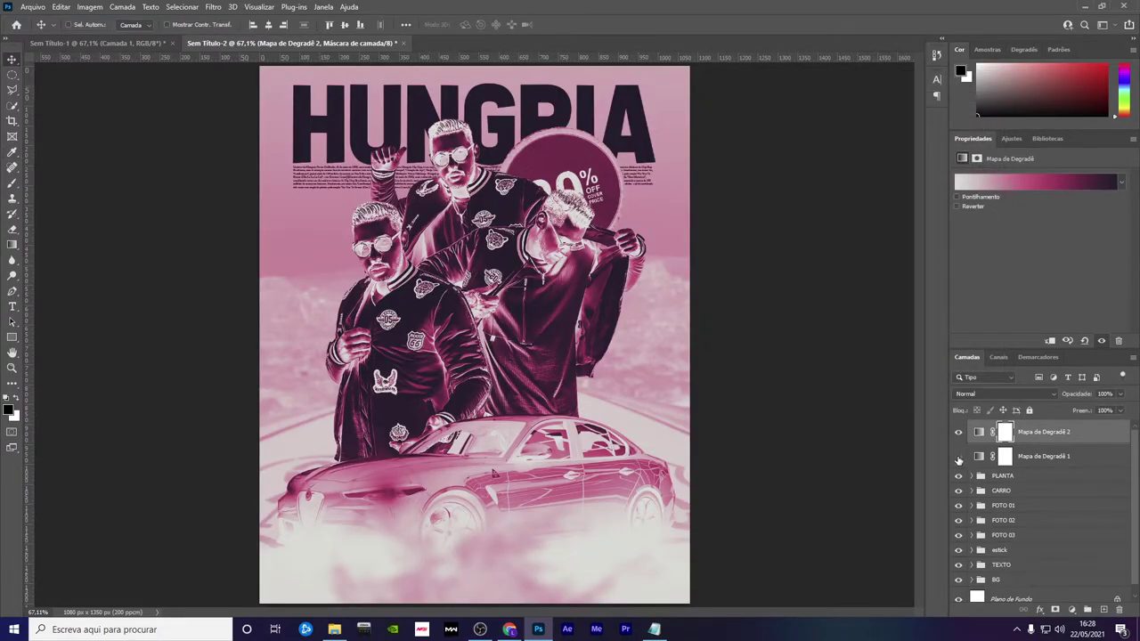
Hide the first gradient map, set the second to Matiz blending, and select PLANTA
left_click(958, 459)
left_click(1005, 394)
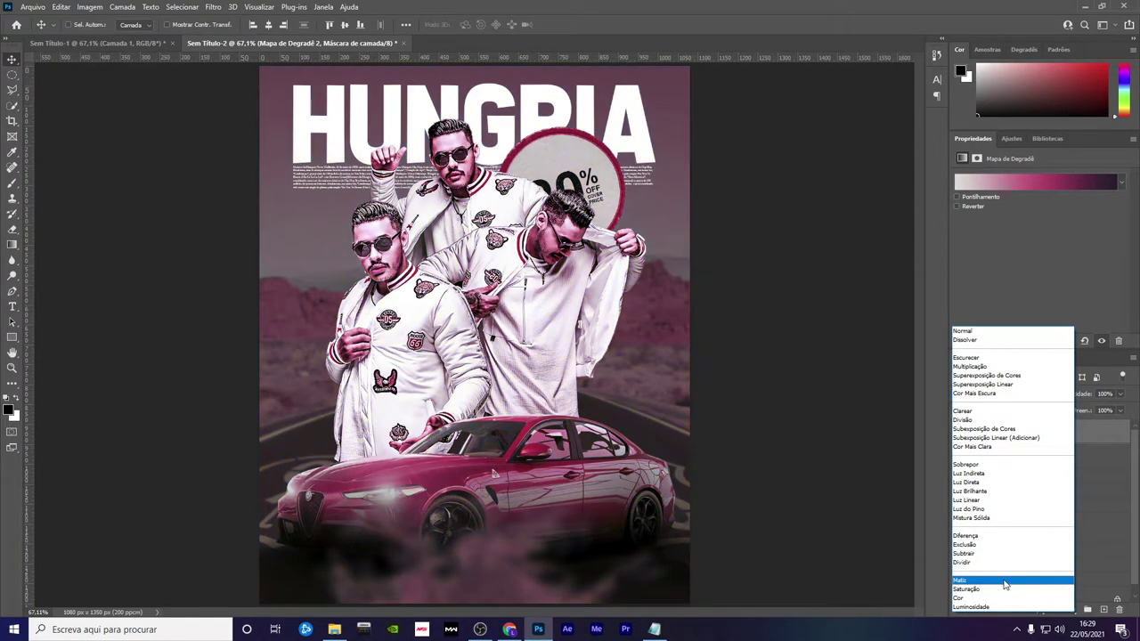
left_click(1005, 583)
key("ctrl")
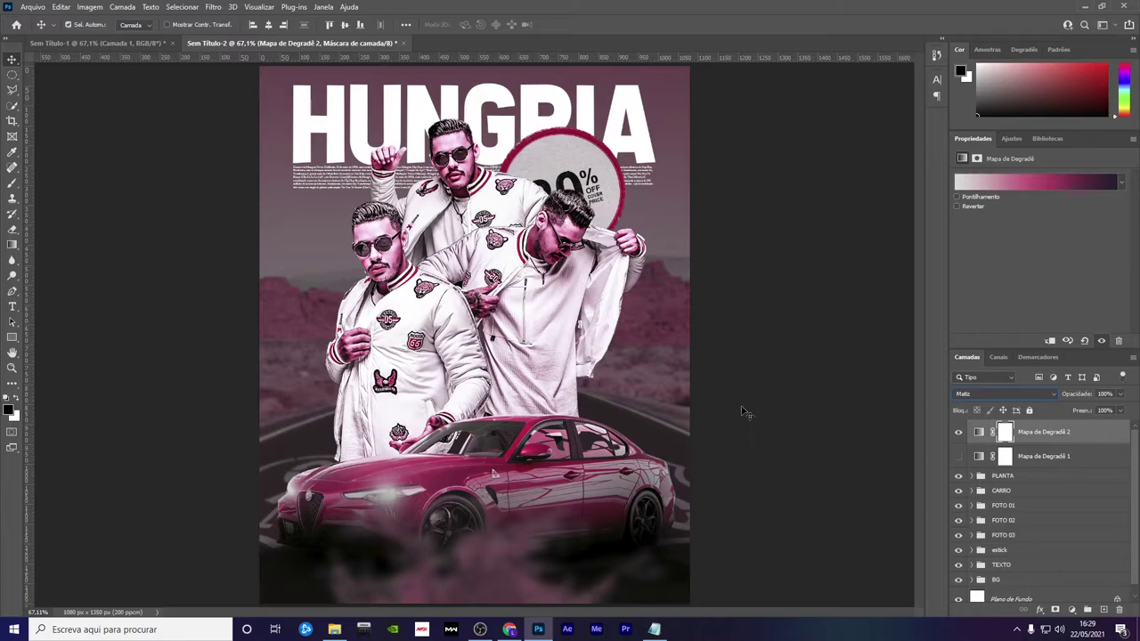
left_click(1038, 478)
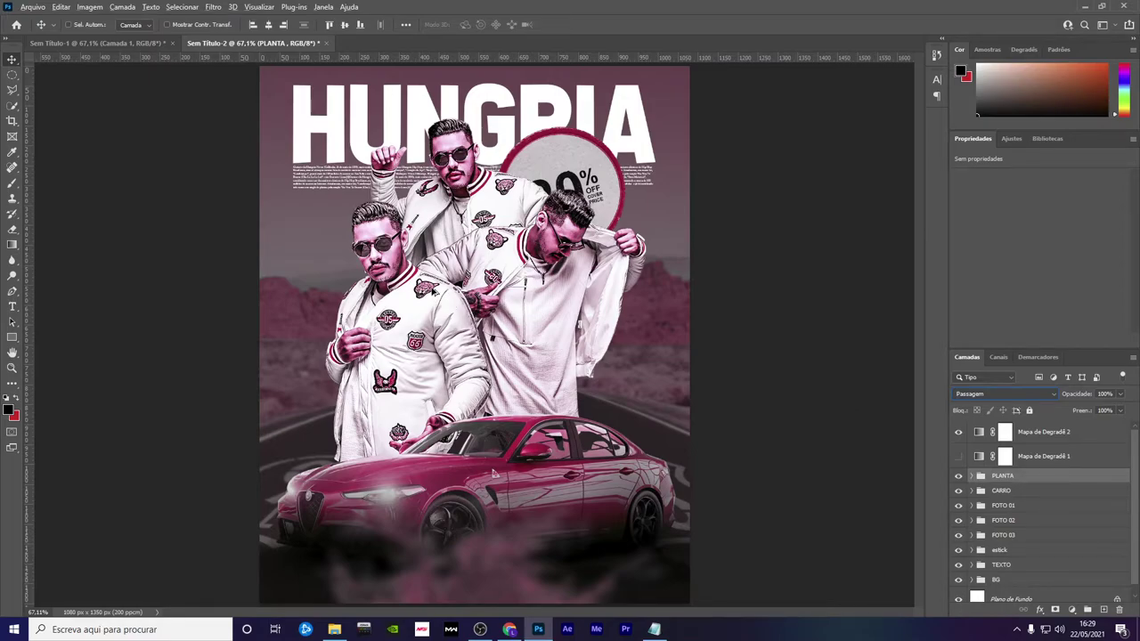
key("ctrl")
Add a new layer above PLANTA and set the foreground colour to white, then undo the layer
left_click(1103, 610)
left_click(8, 414)
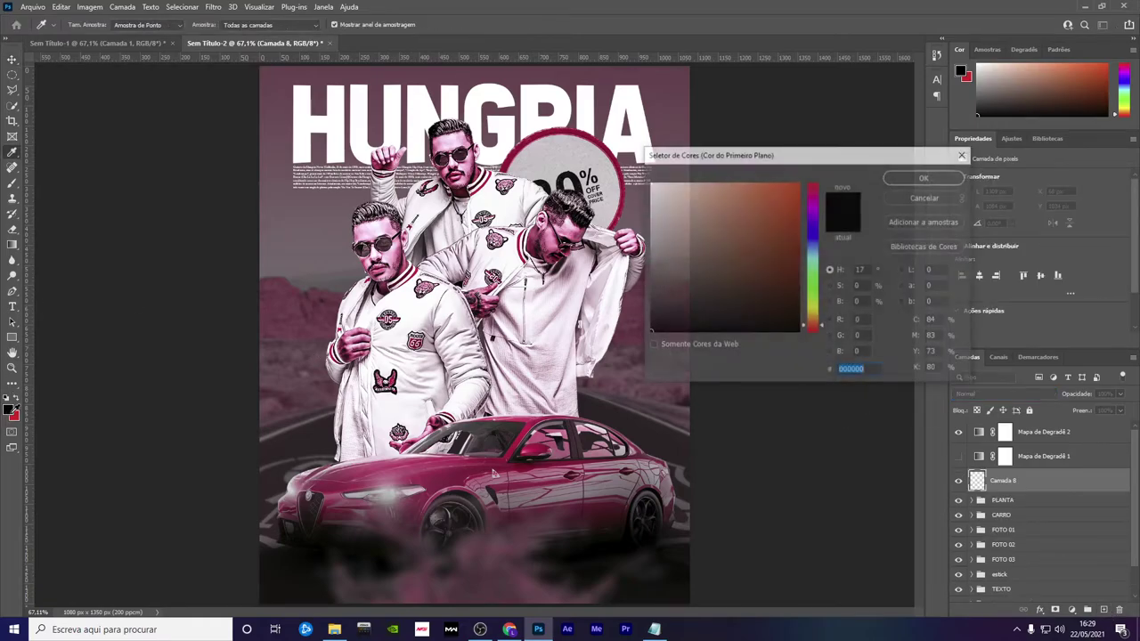
left_click(650, 184)
left_click(923, 177)
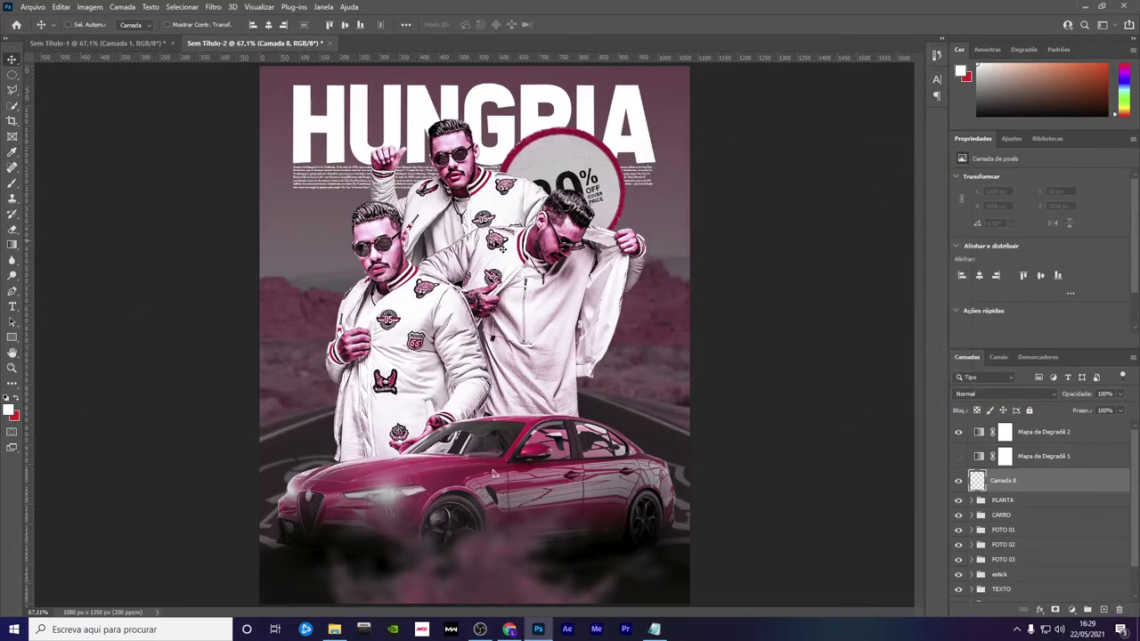
left_click(505, 226)
key("ctrl+z")
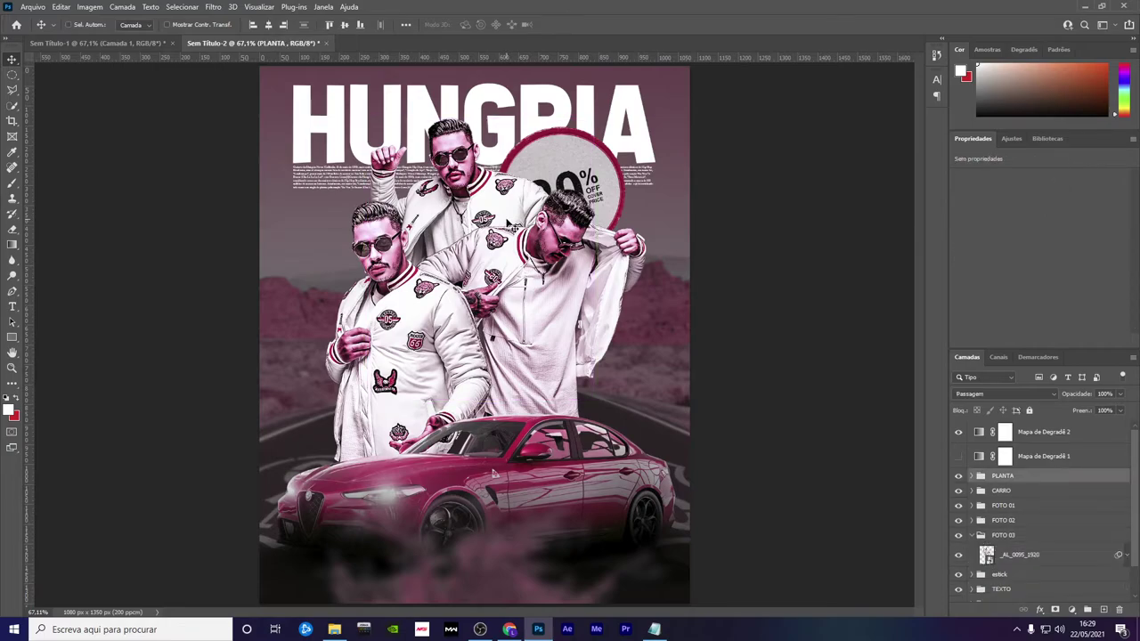
Recreate the empty layer and set up a soft brush at 100% opacity
left_click(1104, 609)
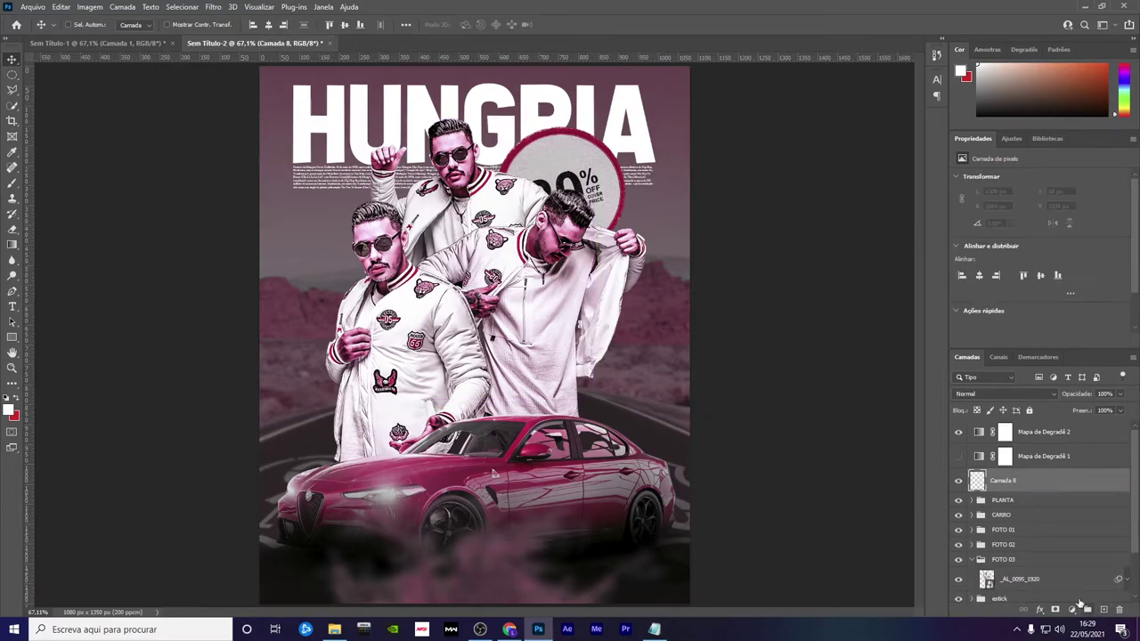
left_click(12, 183)
left_click_drag(361, 247, 232, 142)
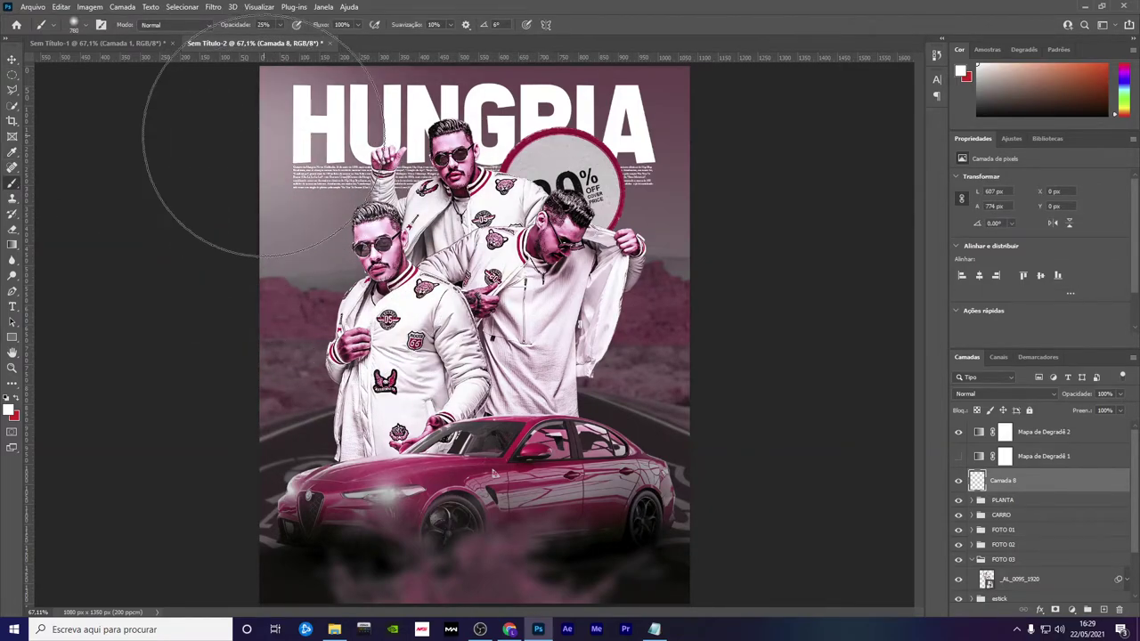
key("ctrl+z")
left_click(280, 25)
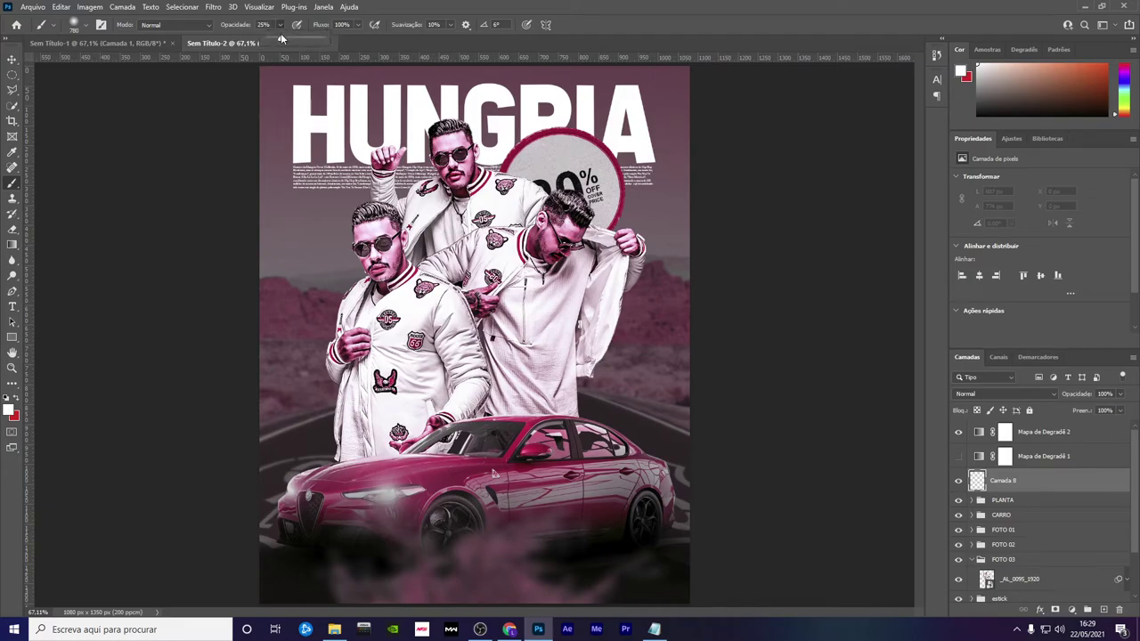
left_click_drag(306, 42, 392, 42)
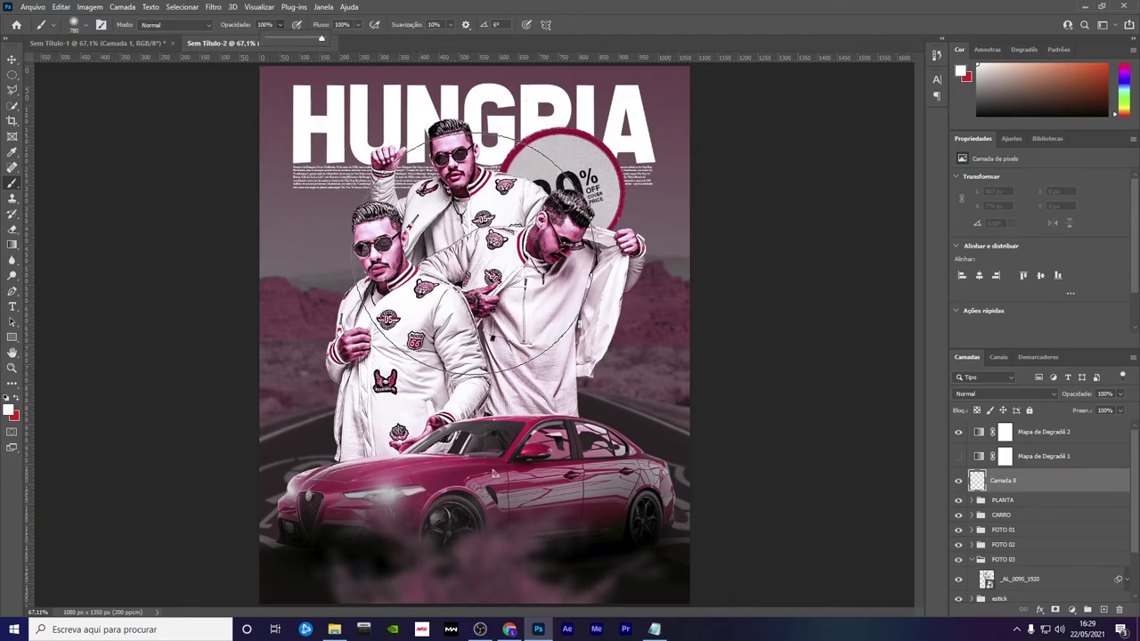
left_click(472, 253)
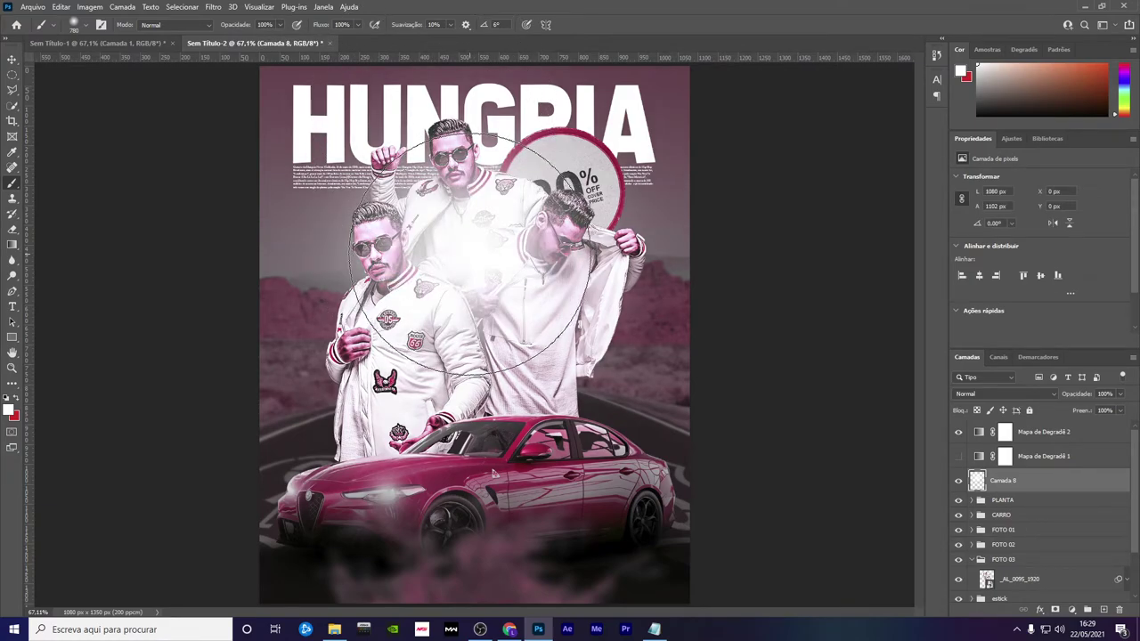
key("ctrl+z")
Set the new layer to Divisão blending and test red dabs over the figures
left_click(993, 393)
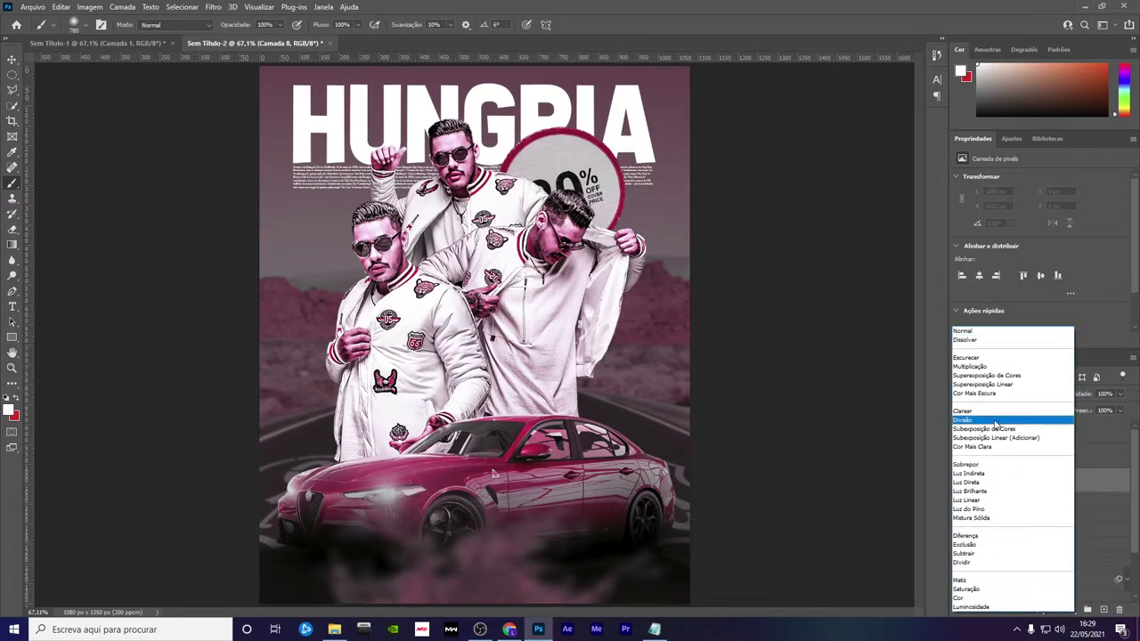
left_click(989, 435)
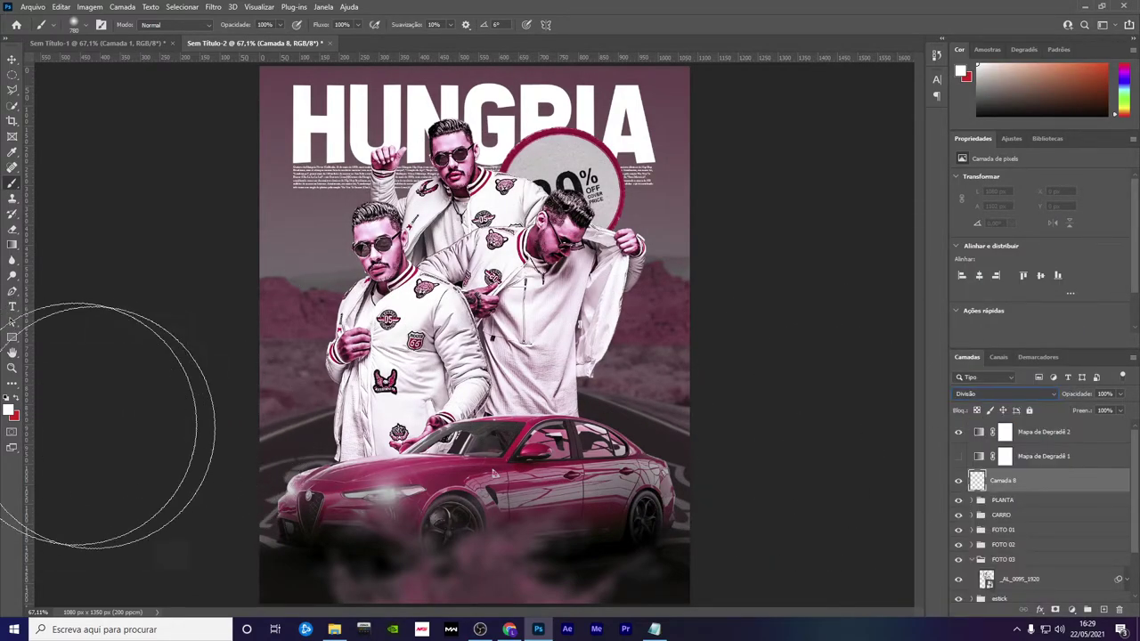
left_click(454, 301)
key("ctrl+z")
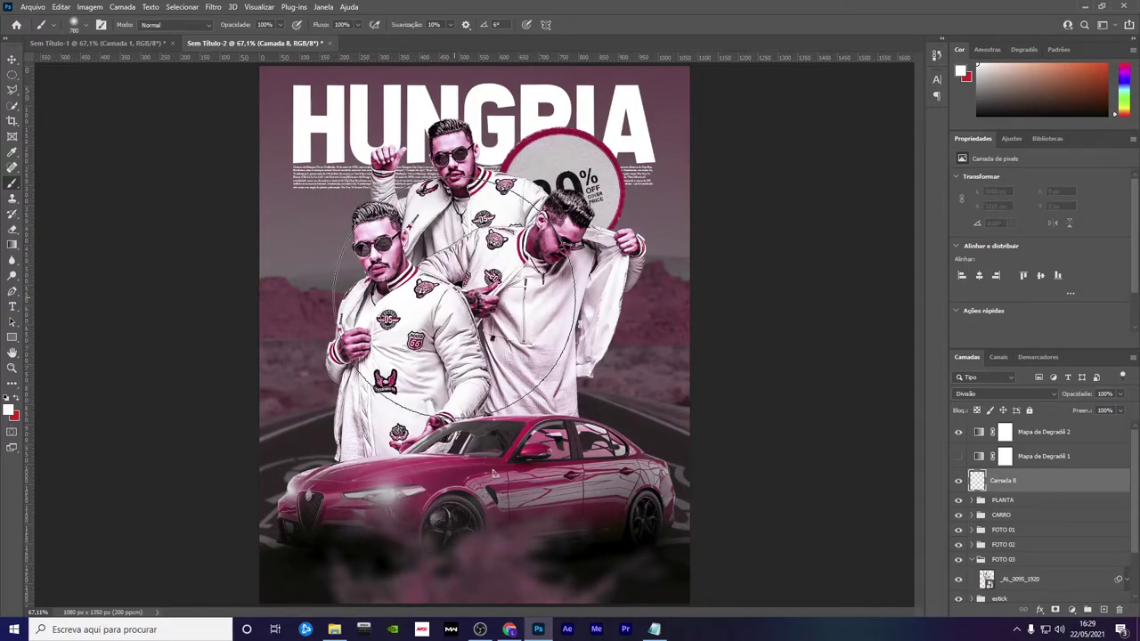
key("x")
left_click(458, 296)
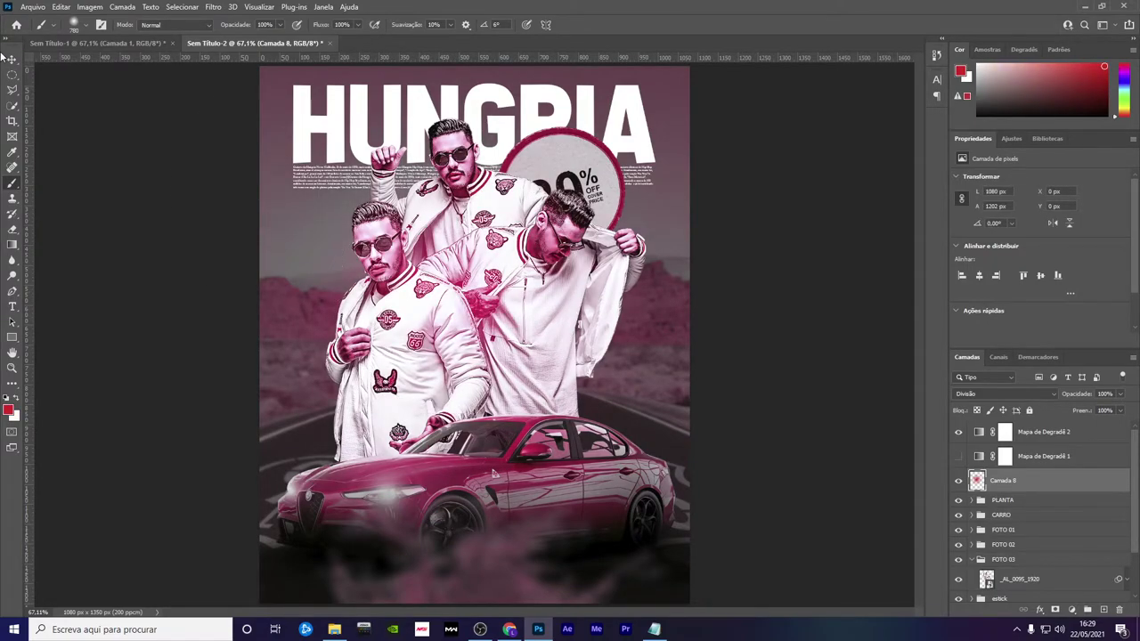
key("v")
left_click_drag(451, 267, 271, 84)
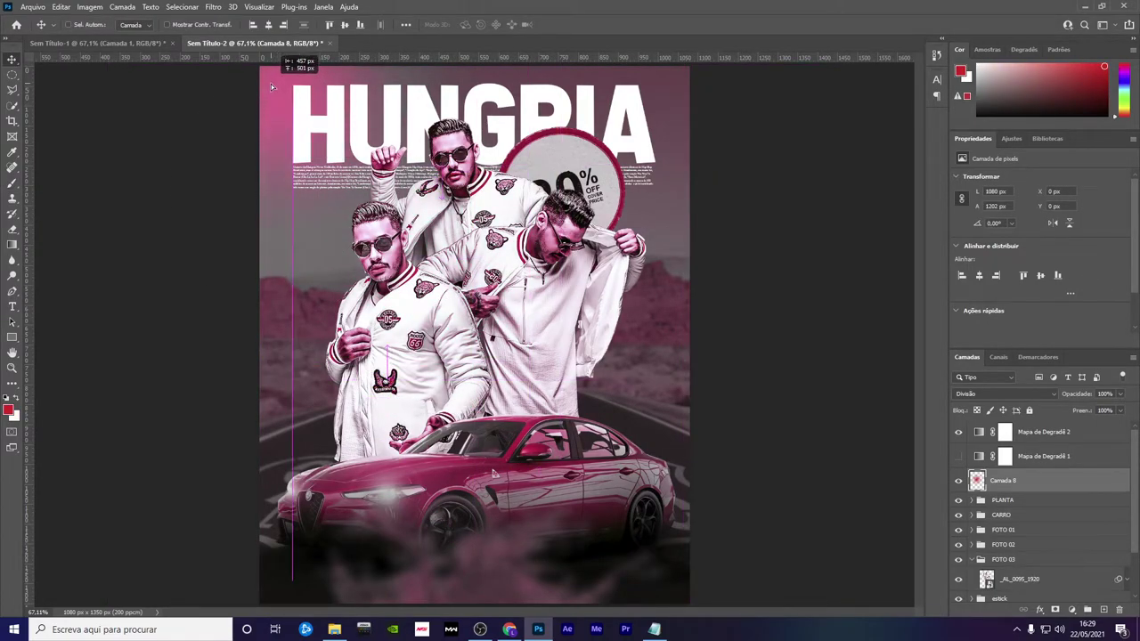
key("ctrl+z")
Choose a deeper pinkish red as the foreground paint colour
key("z")
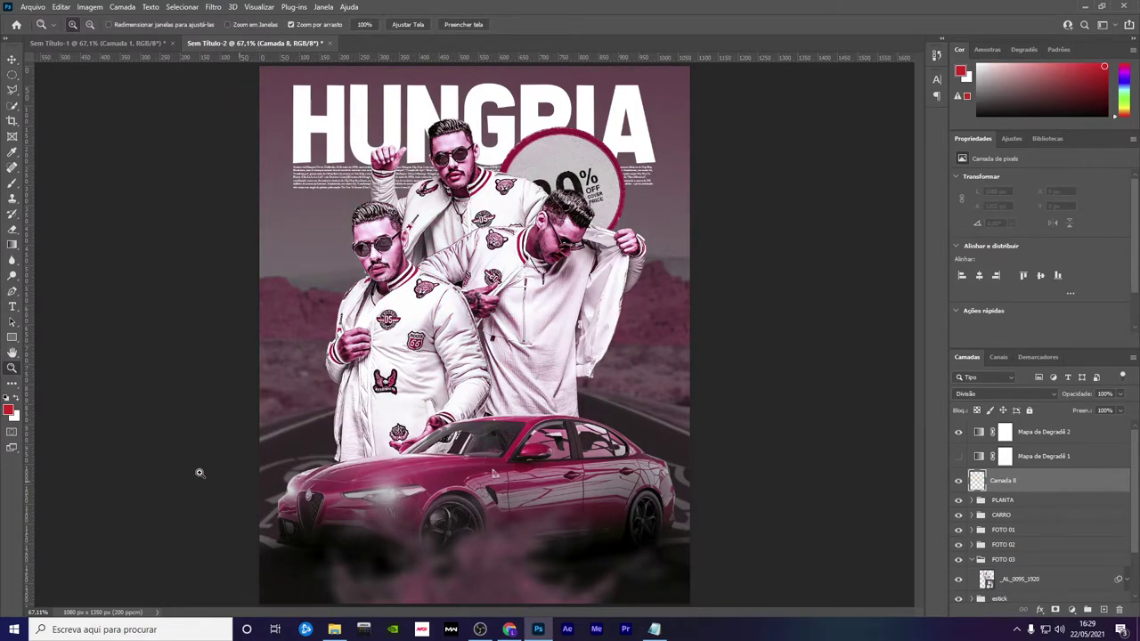
left_click(8, 411)
left_click(813, 191)
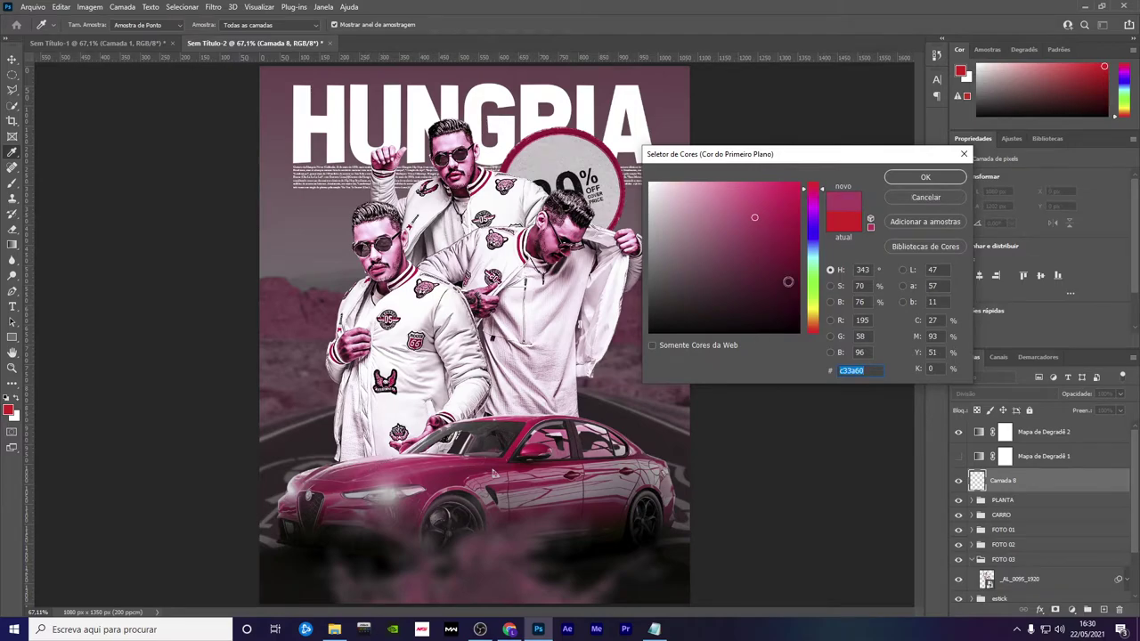
key("Return")
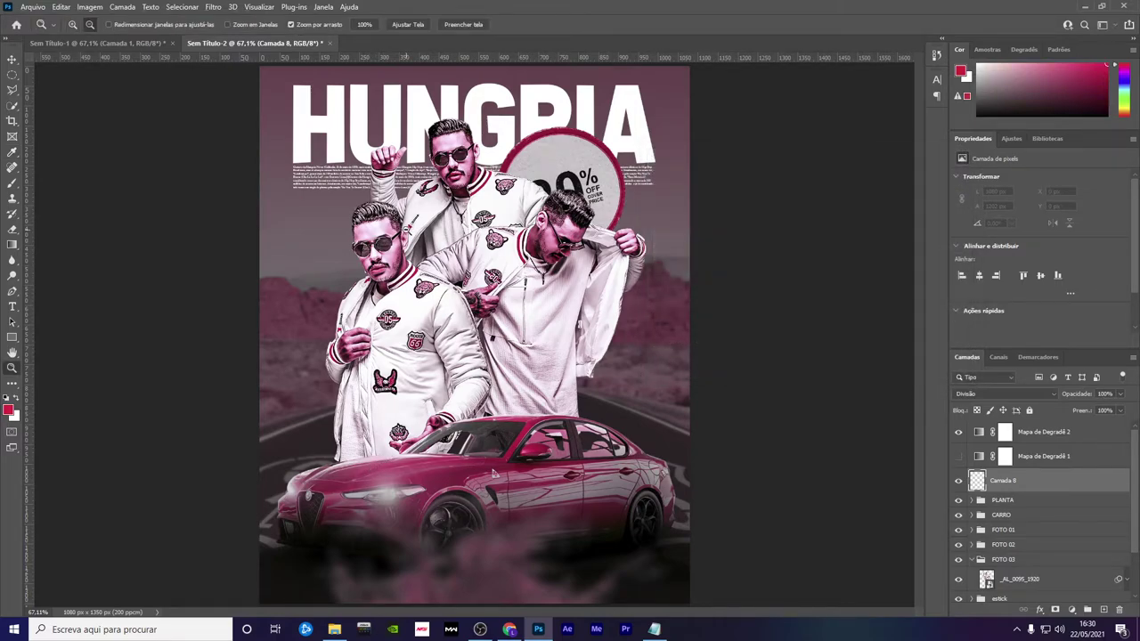
Compare the image with the pink grade toggled and its opacity tried, then reselect Camada 8
key("alt")
left_click(959, 432)
left_click_drag(1125, 395, 1082, 415)
left_click(1065, 432)
key("ctrl+comma")
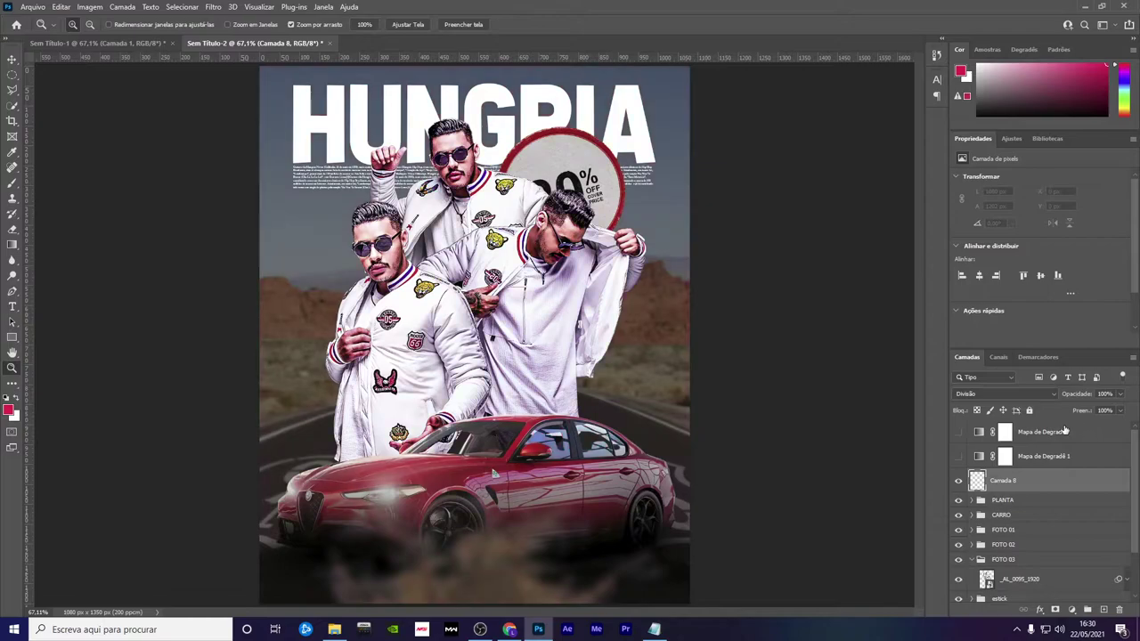
left_click(958, 433)
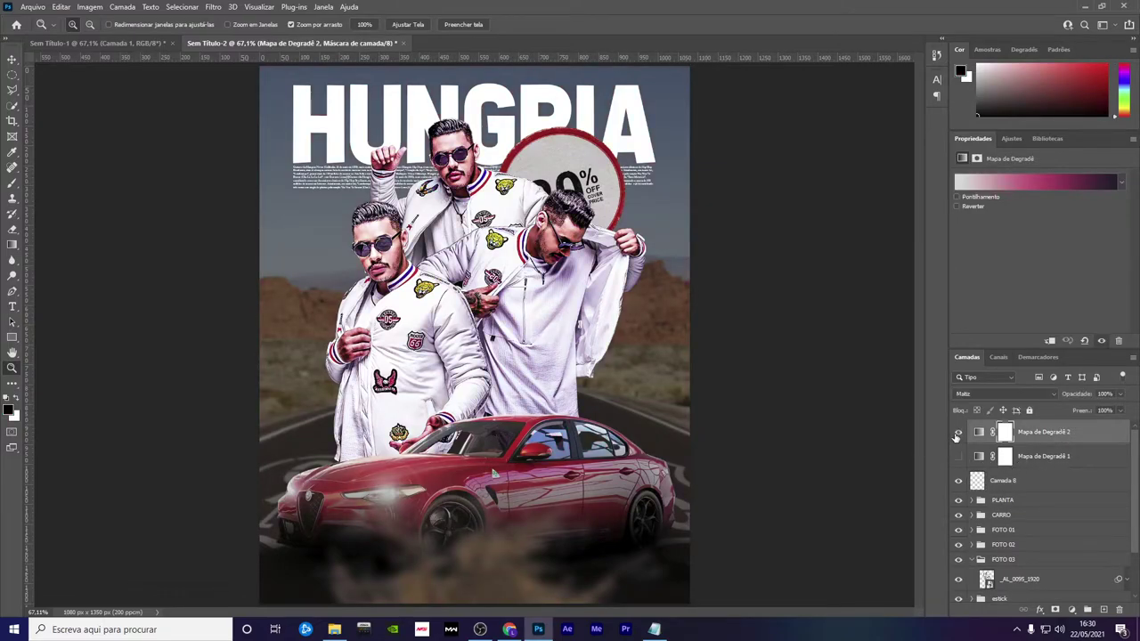
left_click(1121, 394)
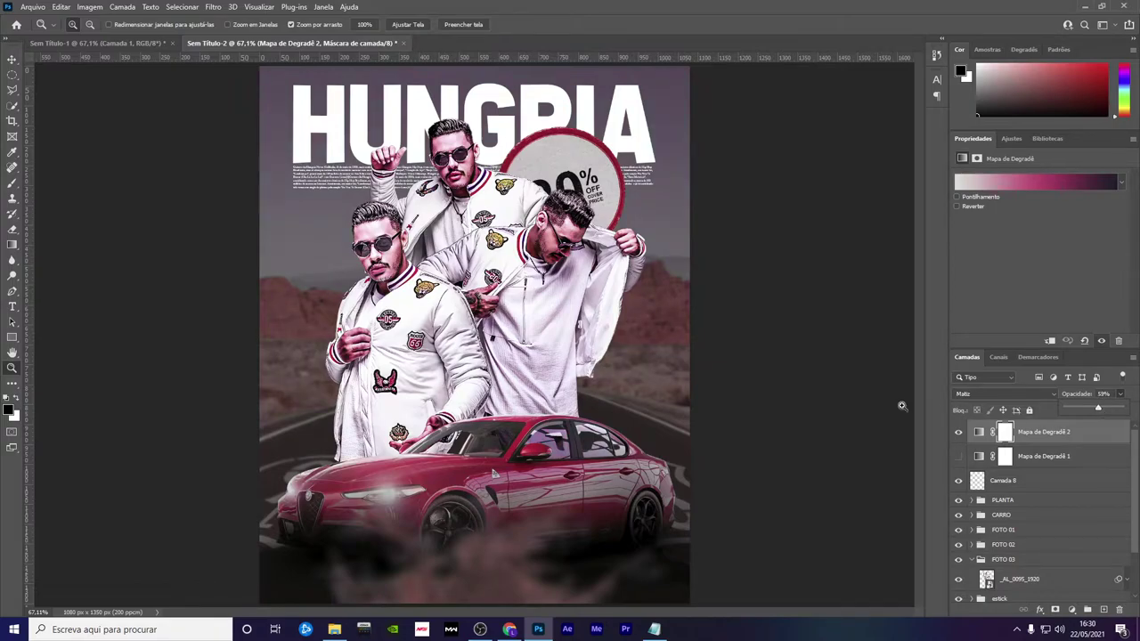
left_click(970, 481)
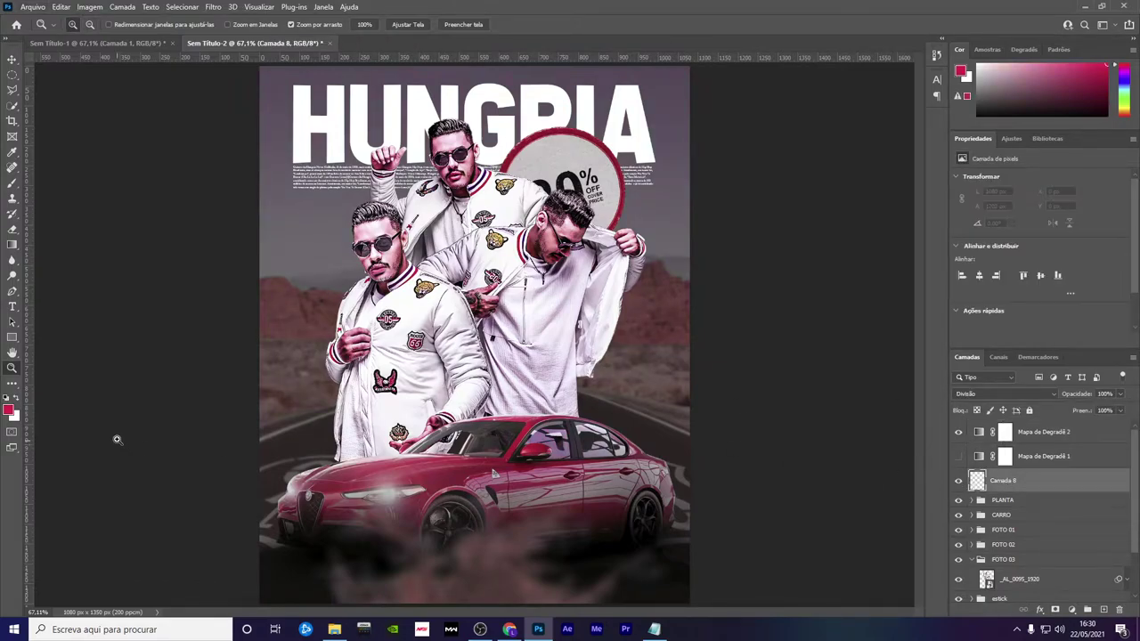
key("alt")
Paint soft red light over the three men at ~923 px, then white at ~488 px
key("b")
left_click(494, 308)
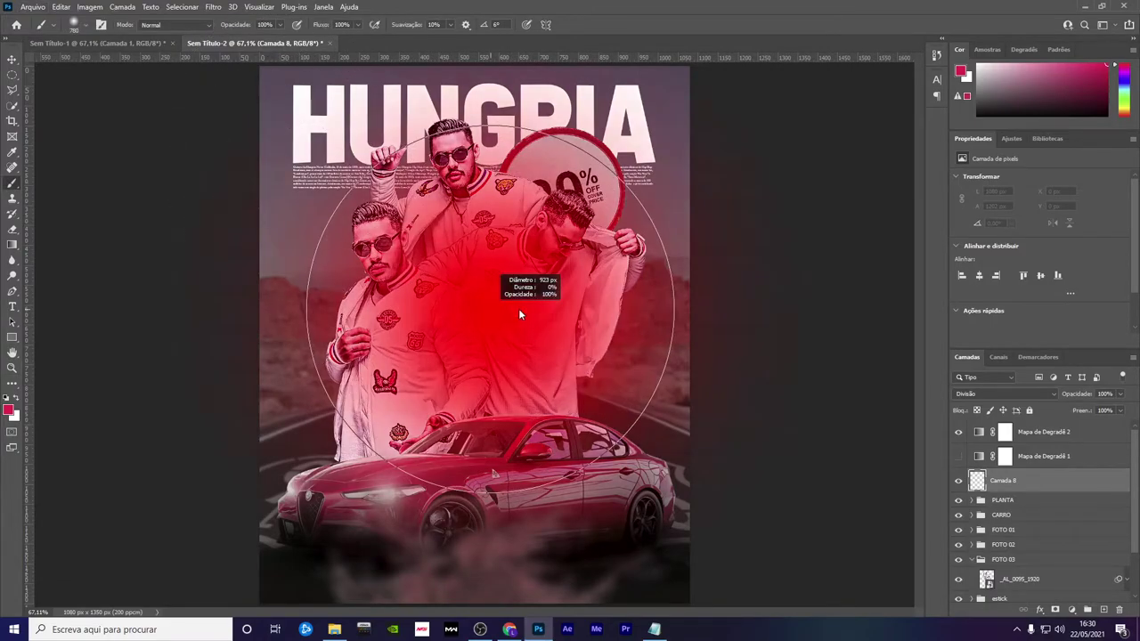
left_click_drag(521, 315, 383, 339)
left_click_drag(374, 267, 570, 231)
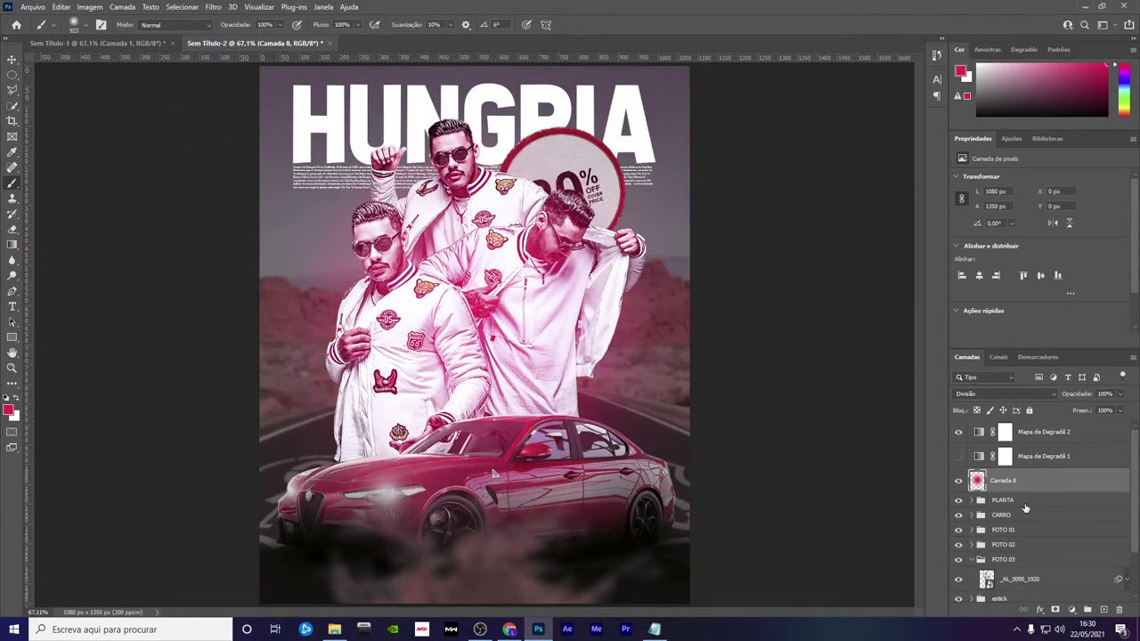
left_click_drag(472, 318, 385, 318)
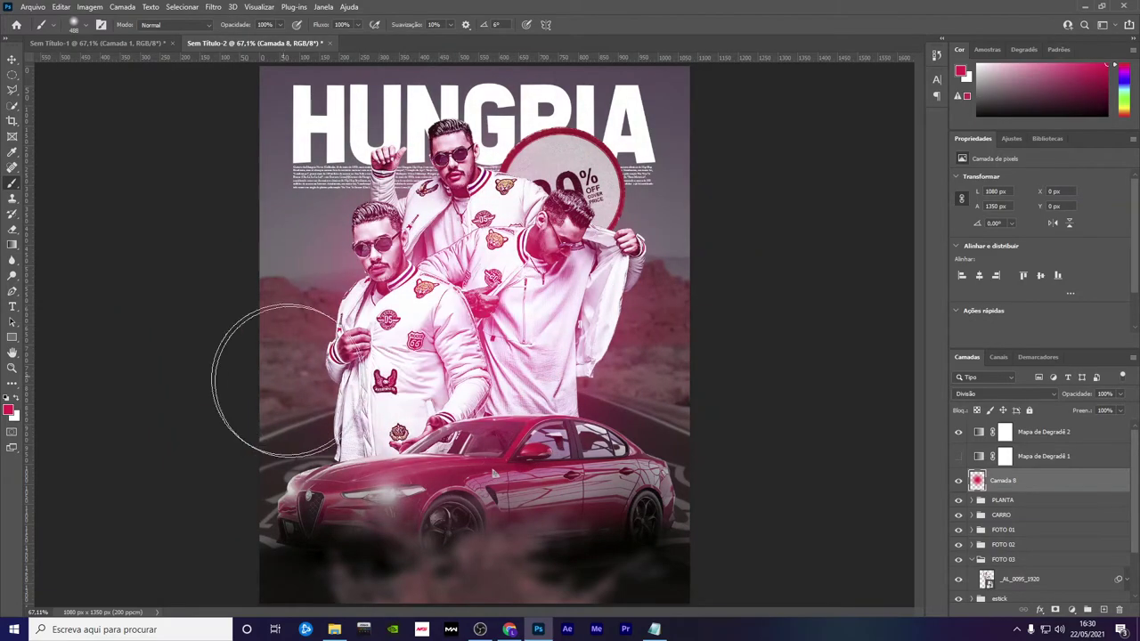
key("x")
left_click_drag(463, 317, 450, 300)
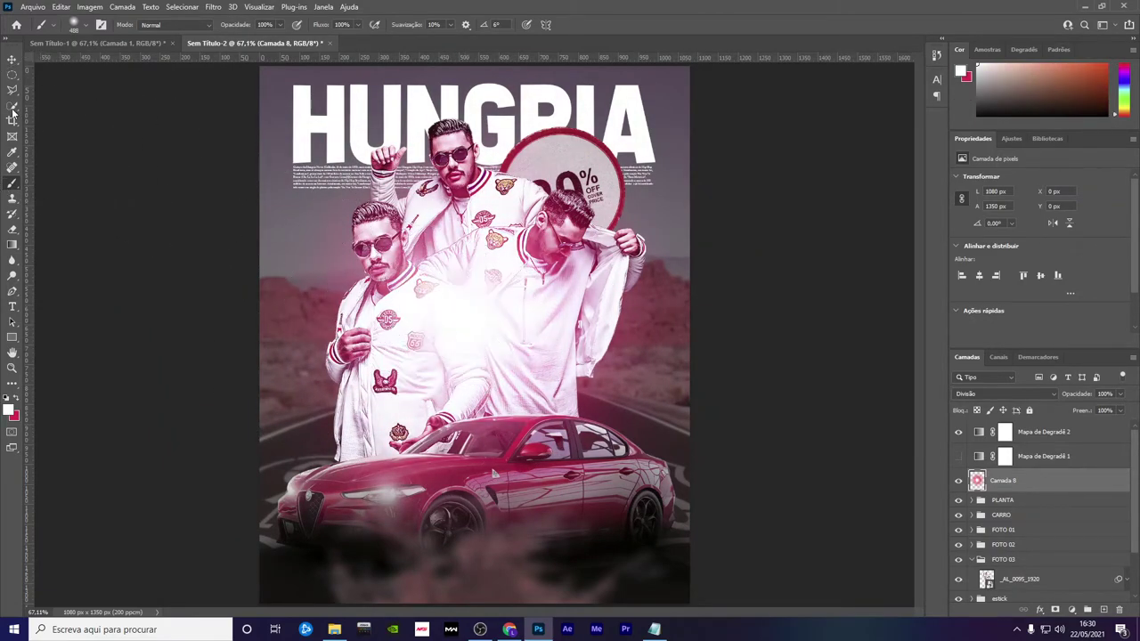
left_click(12, 59)
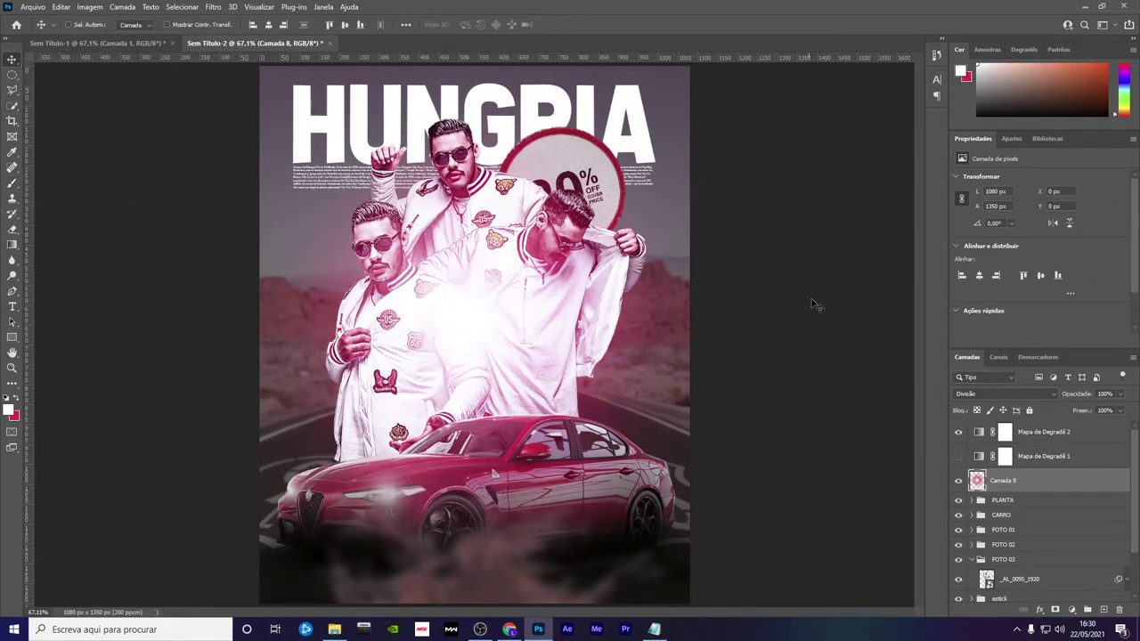
Convert Camada 8 to a smart object, enlarge it to about 140%, and move it up-left
right_click(1050, 480)
left_click(989, 283)
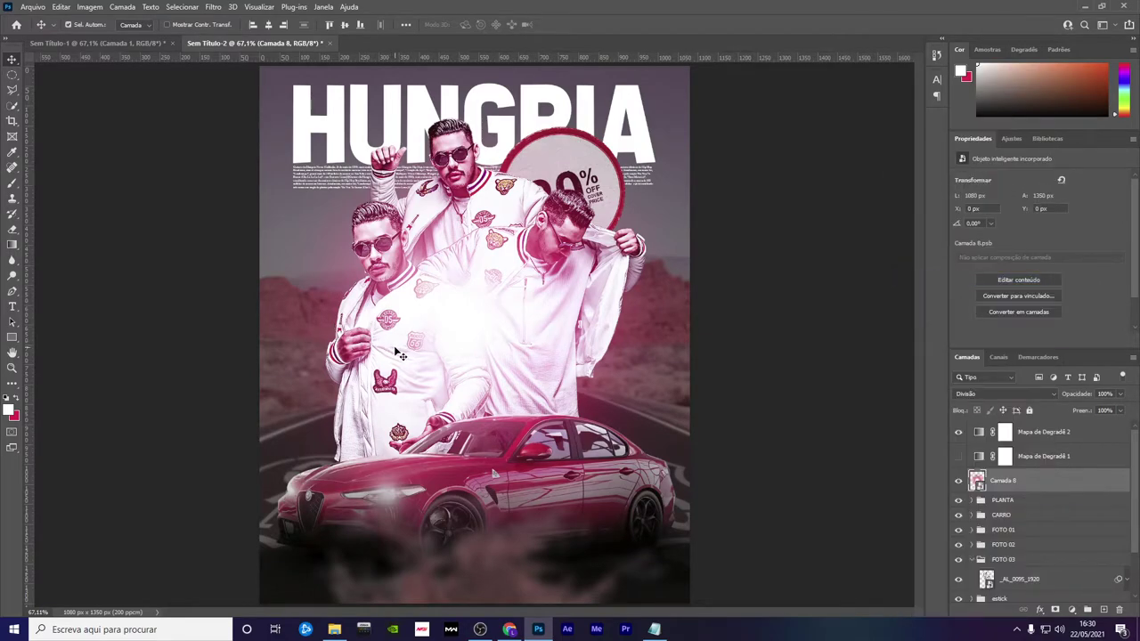
key("ctrl+t")
left_click_drag(489, 371, 298, 153)
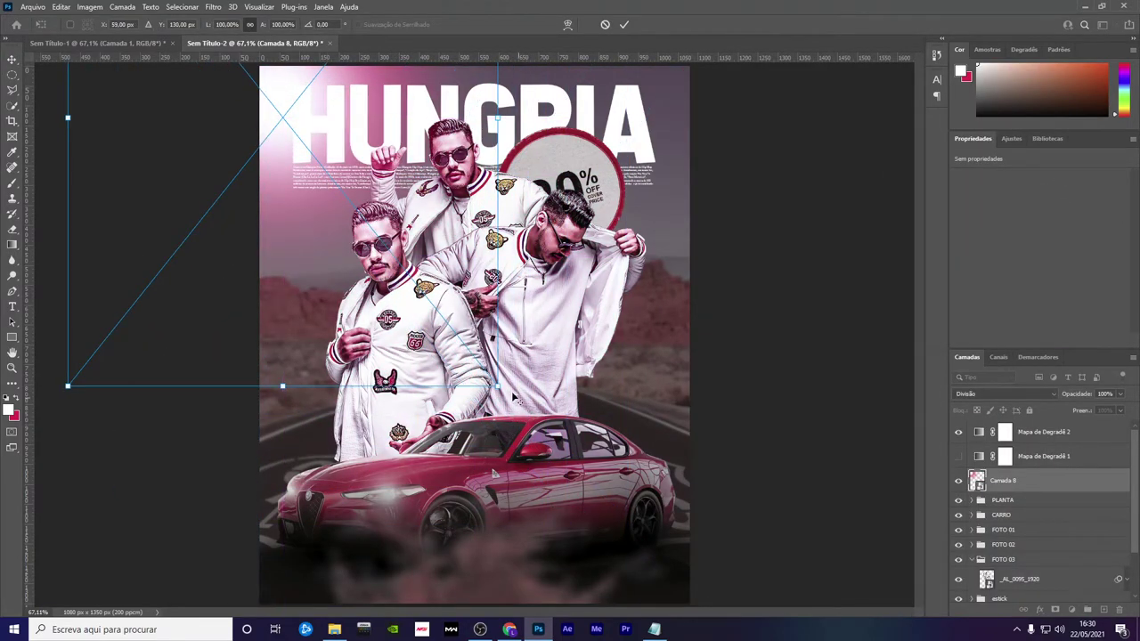
mouse_move(512, 398)
left_mouse_down()
mouse_move(542, 421)
mouse_move(521, 384)
mouse_move(829, 350)
mouse_move(831, 340)
left_mouse_up()
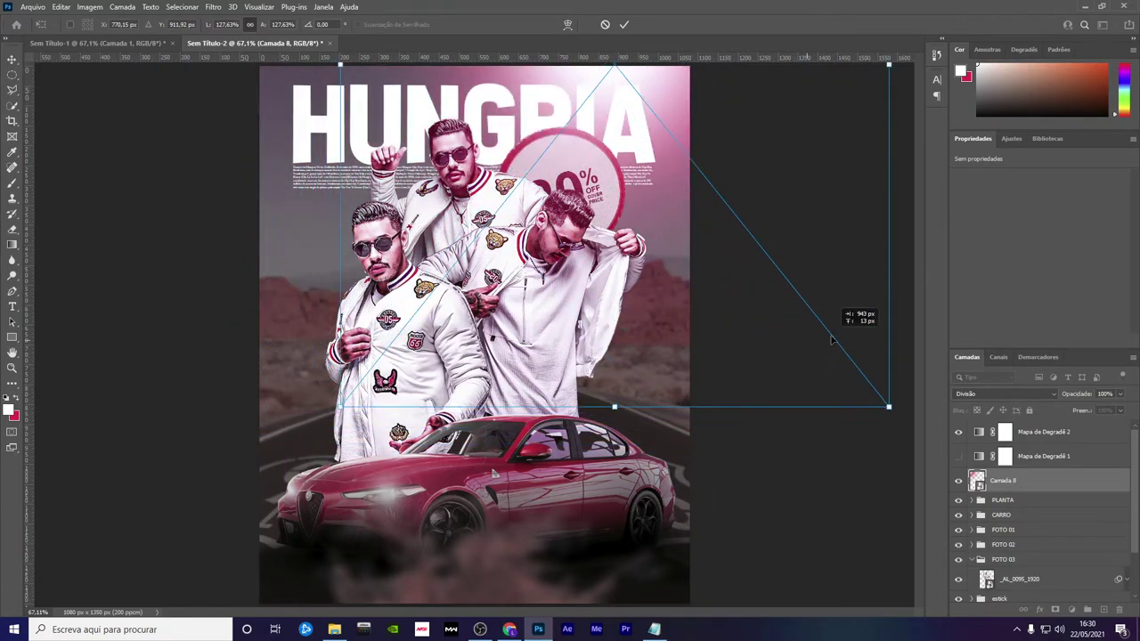
mouse_move(831, 339)
left_mouse_down()
mouse_move(562, 394)
mouse_move(528, 375)
left_mouse_up()
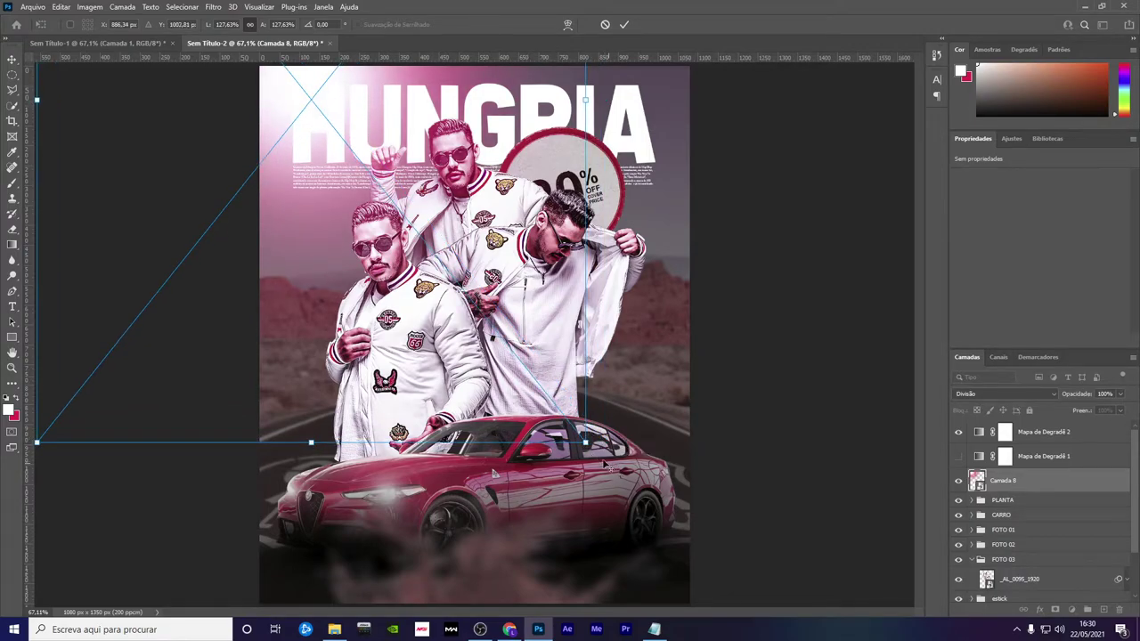
left_click_drag(495, 473, 653, 80)
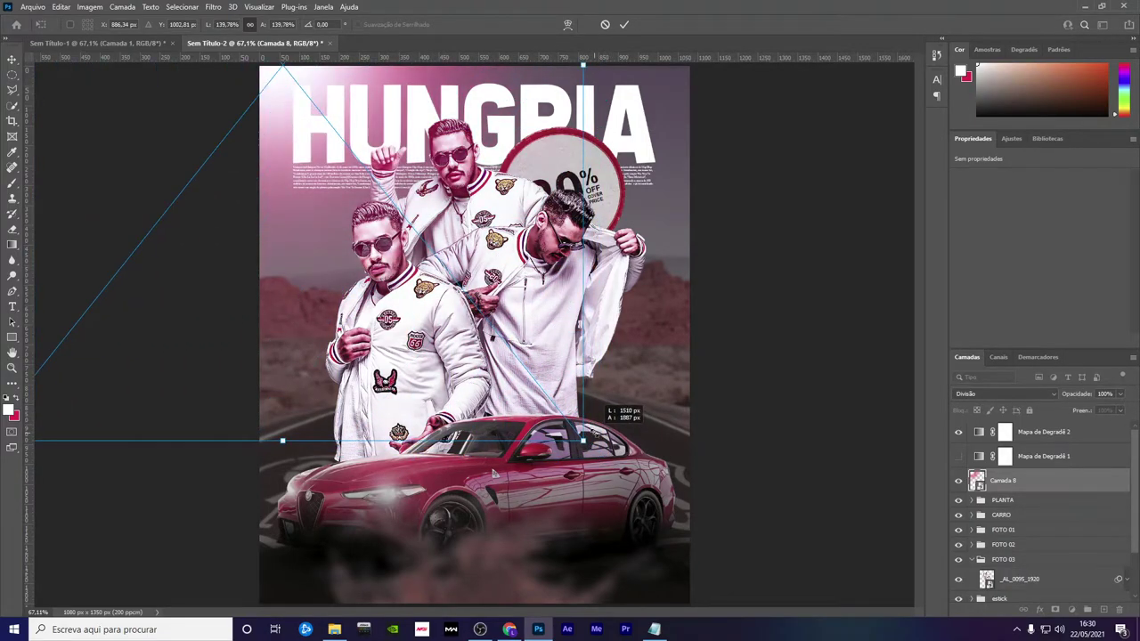
left_click(625, 25)
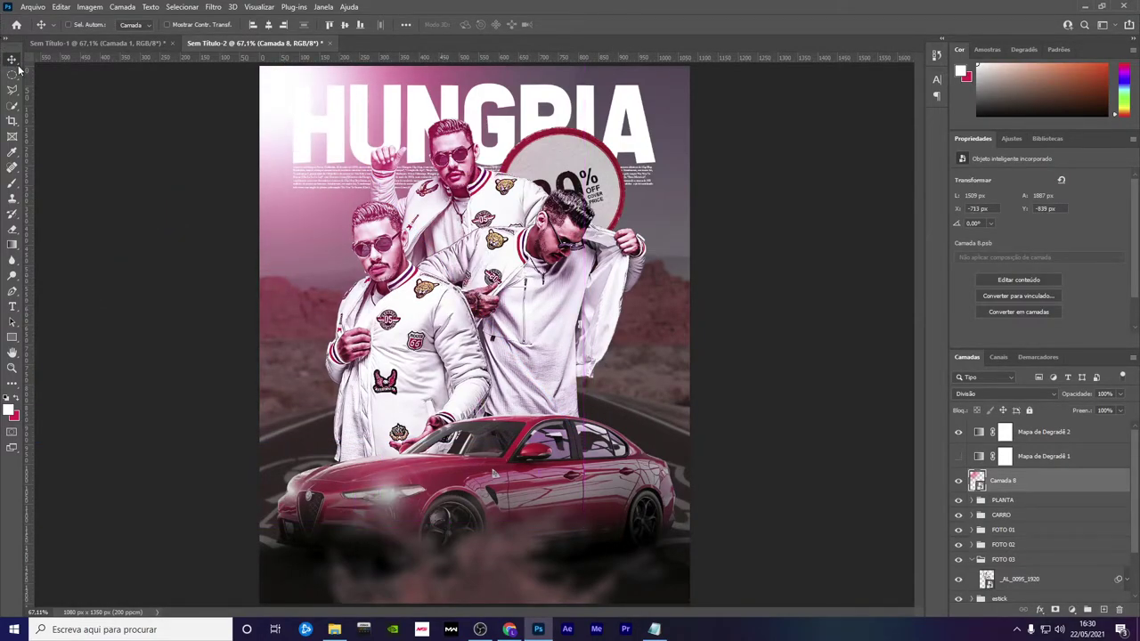
Put the glow layer into a new group named LUZ
key("ctrl")
key("ctrl+j")
key("ctrl+z")
key("ctrl+g")
double_click(1004, 476)
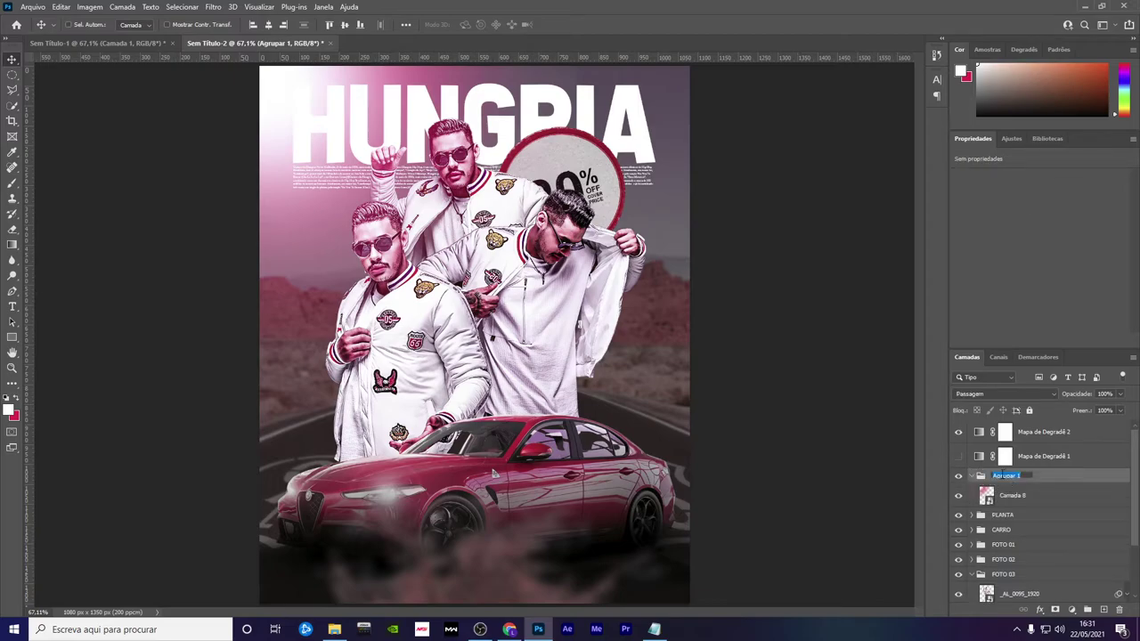
type("LUZ")
key("Return")
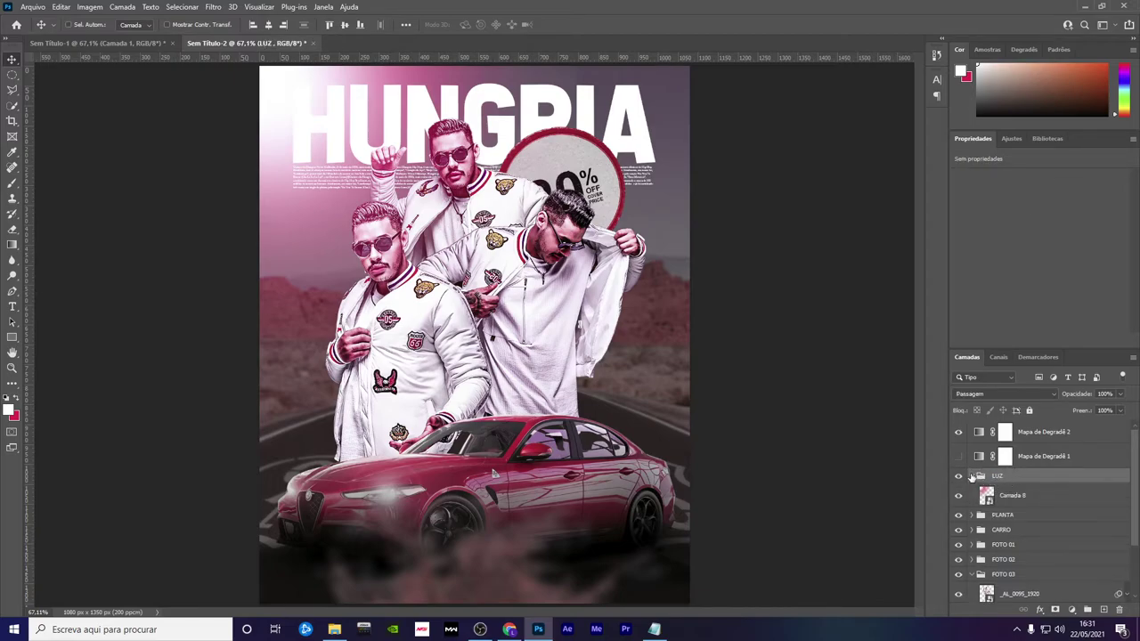
Add a new layer clipped to photo layer 6 inside the FOTO 01 group
left_click(971, 477)
left_click(1007, 491)
left_click(976, 506)
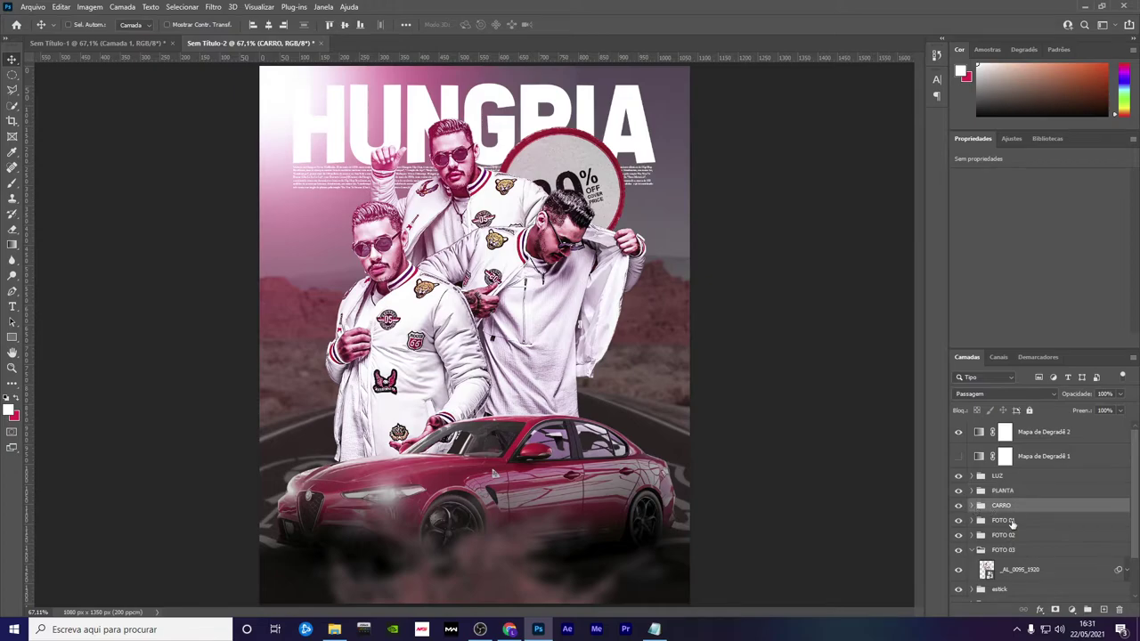
left_click(1006, 521)
left_click(959, 521)
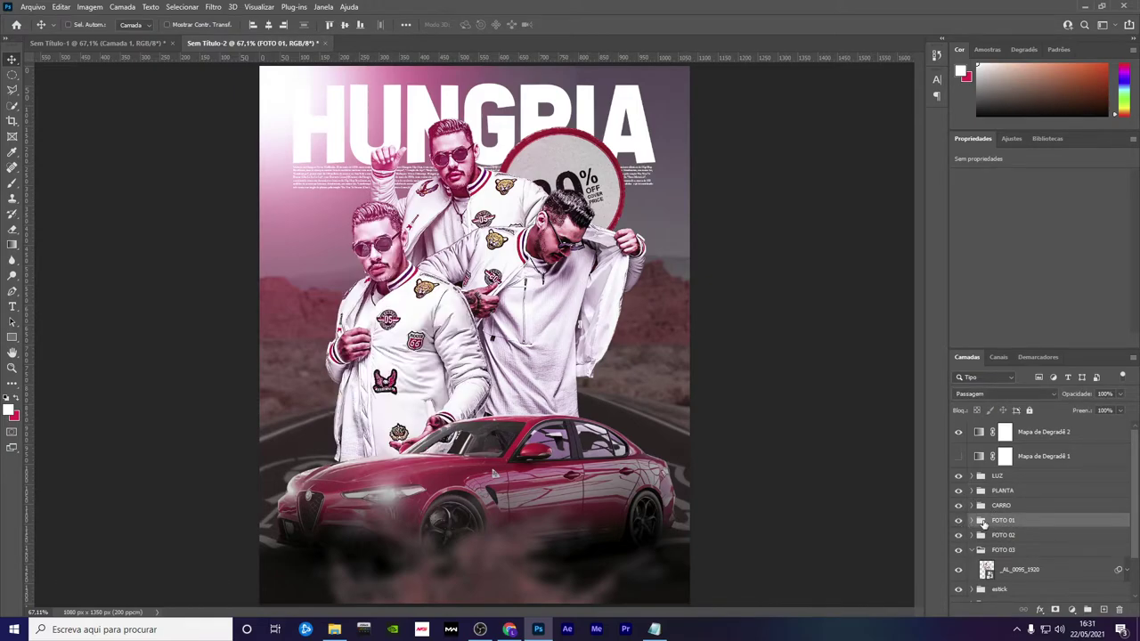
left_click(971, 521)
left_click(1021, 540)
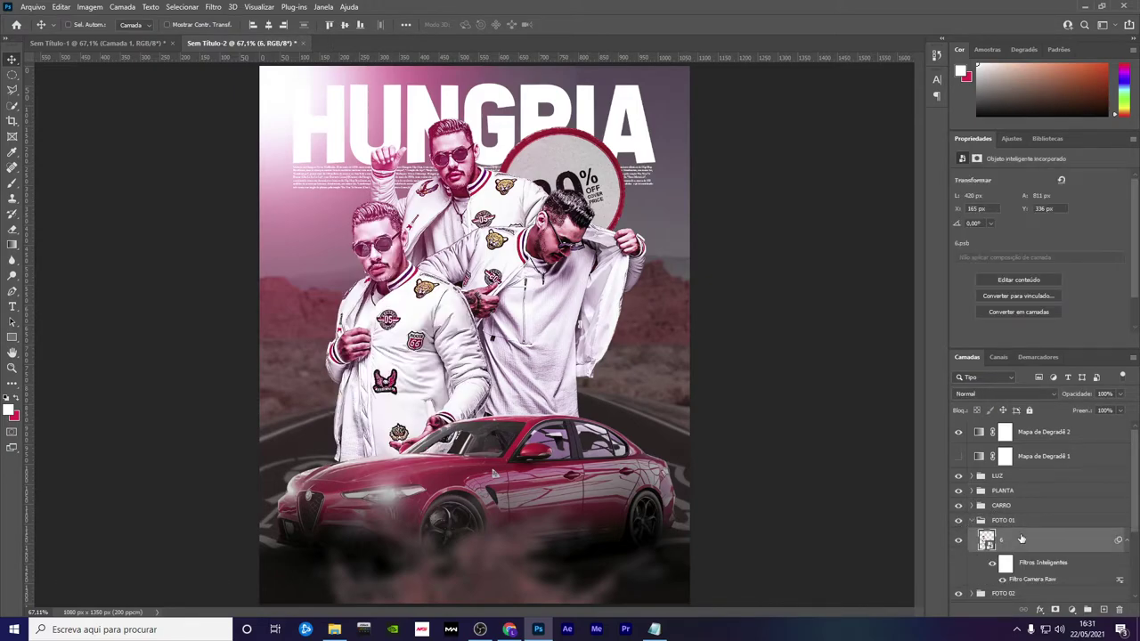
left_click(1119, 610)
key("Escape")
left_click(1104, 611)
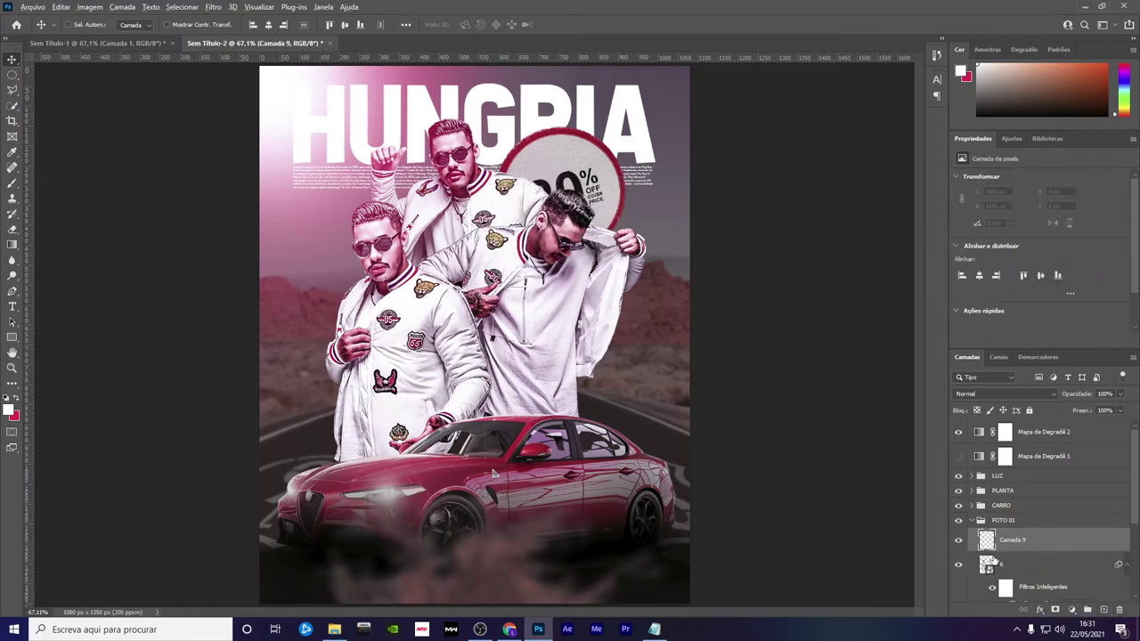
left_click(977, 549, "alt")
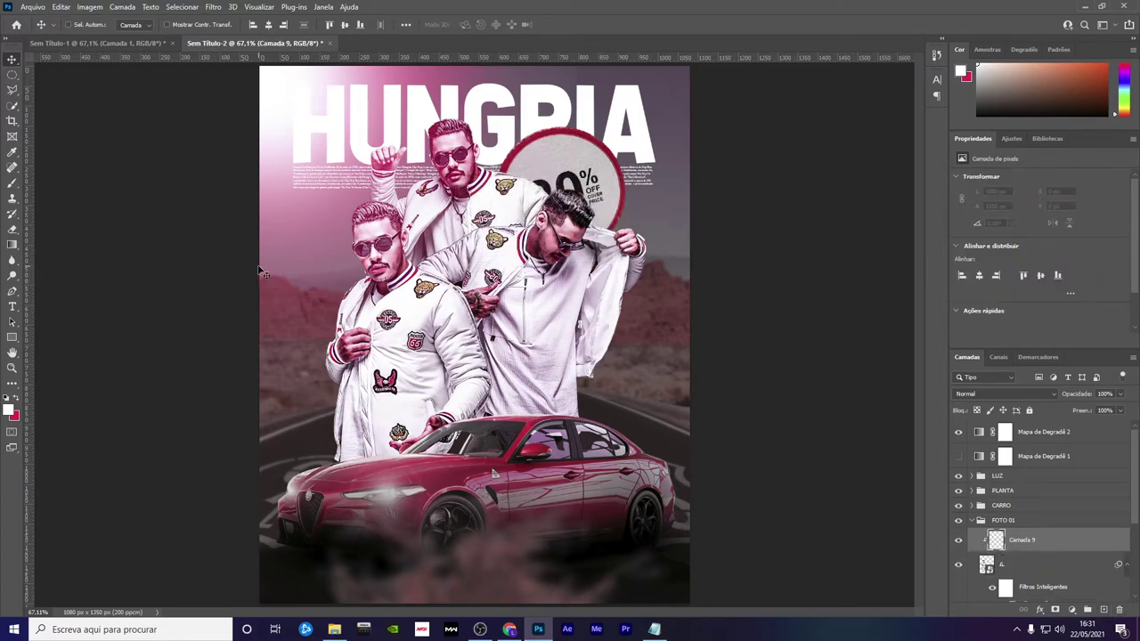
Paint soft light on the left man's shoulder in Divisão blending, then add Camada 10
key("b")
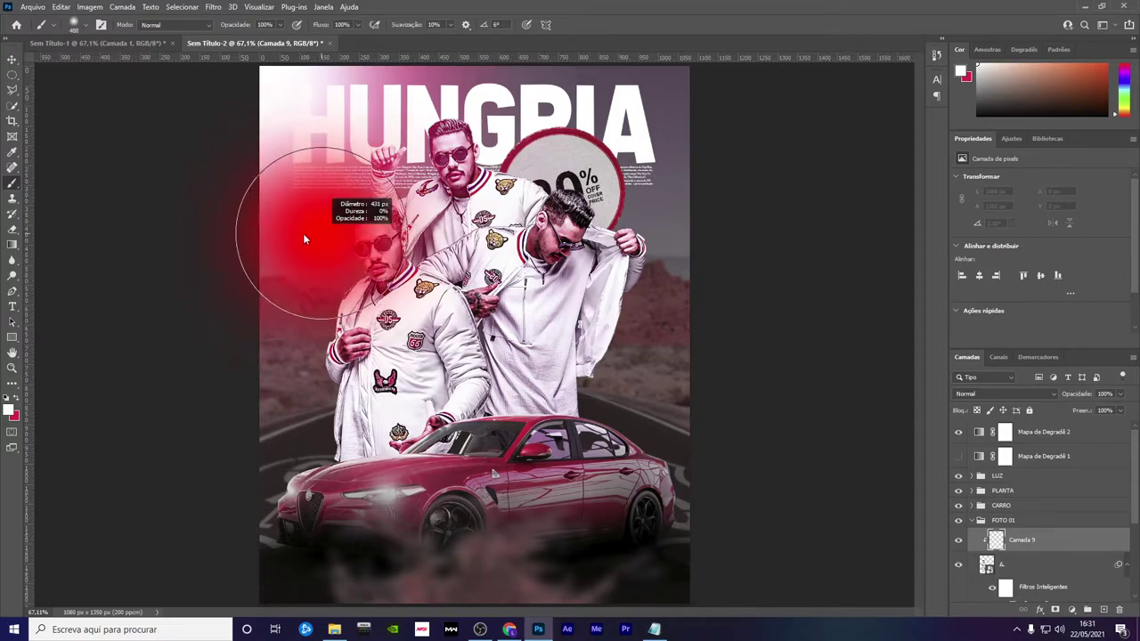
left_click_drag(273, 230, 266, 218)
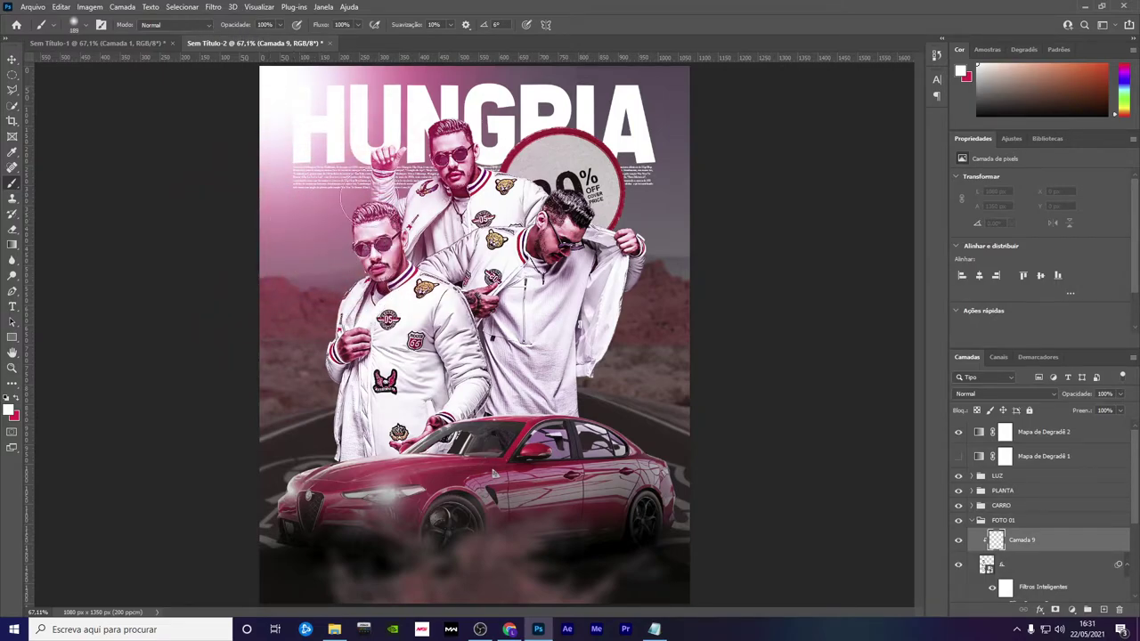
left_click_drag(349, 199, 348, 214)
left_click(354, 207)
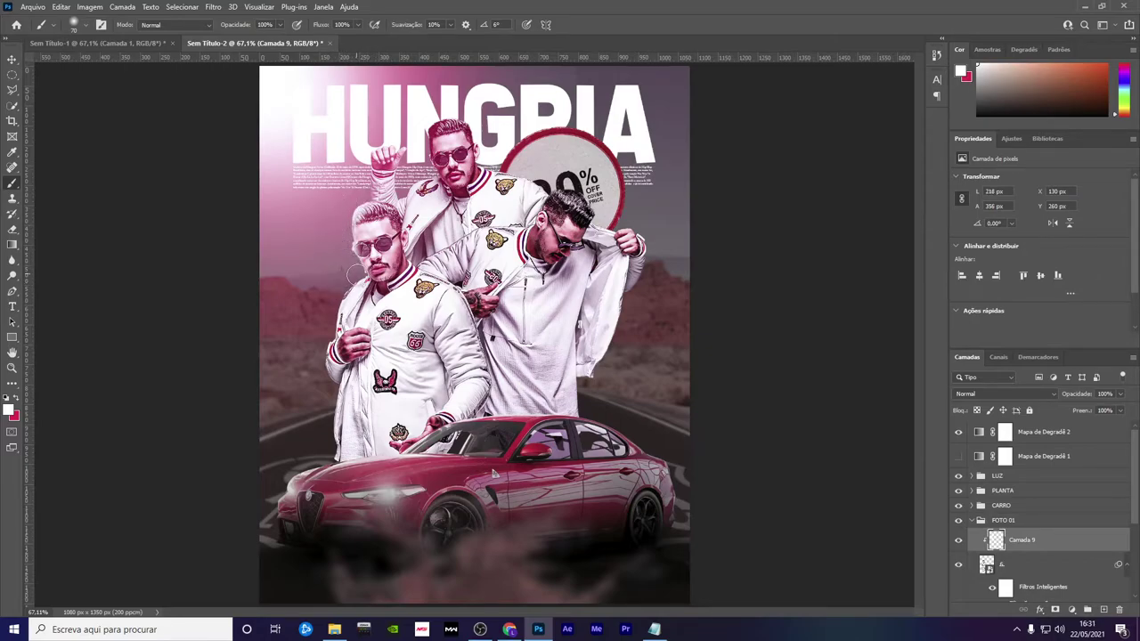
left_click_drag(355, 276, 320, 372)
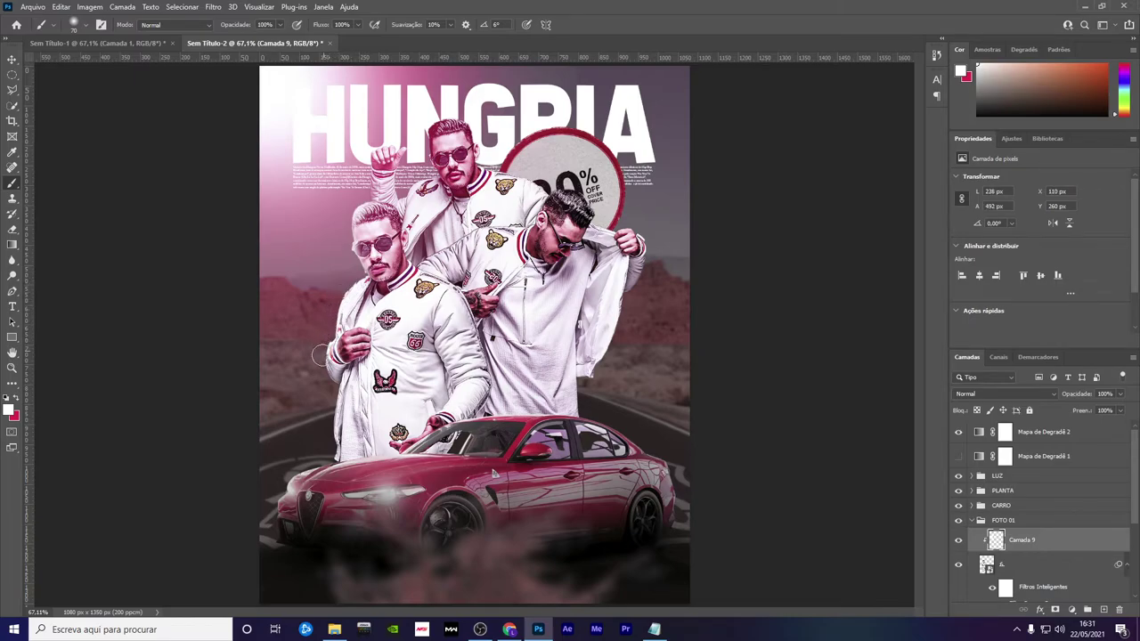
left_click(995, 394)
left_click(991, 420)
left_click_drag(454, 263, 498, 267)
left_click(1105, 611)
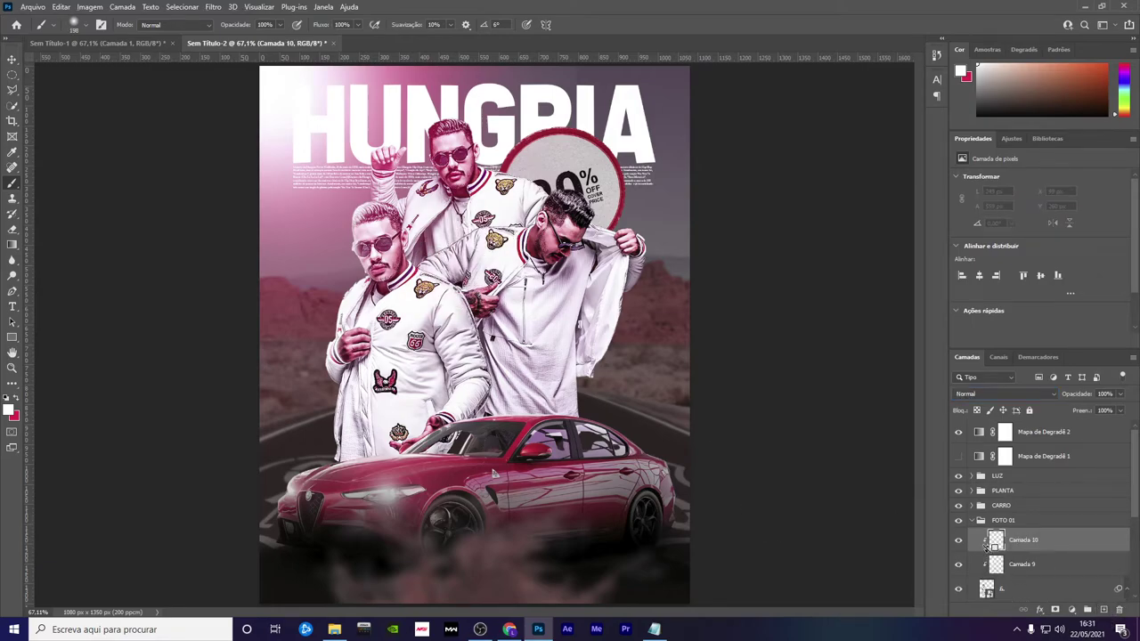
Paint soft #222222 shading over the jackets on Camada 10 and lower its opacity
left_click(9, 412)
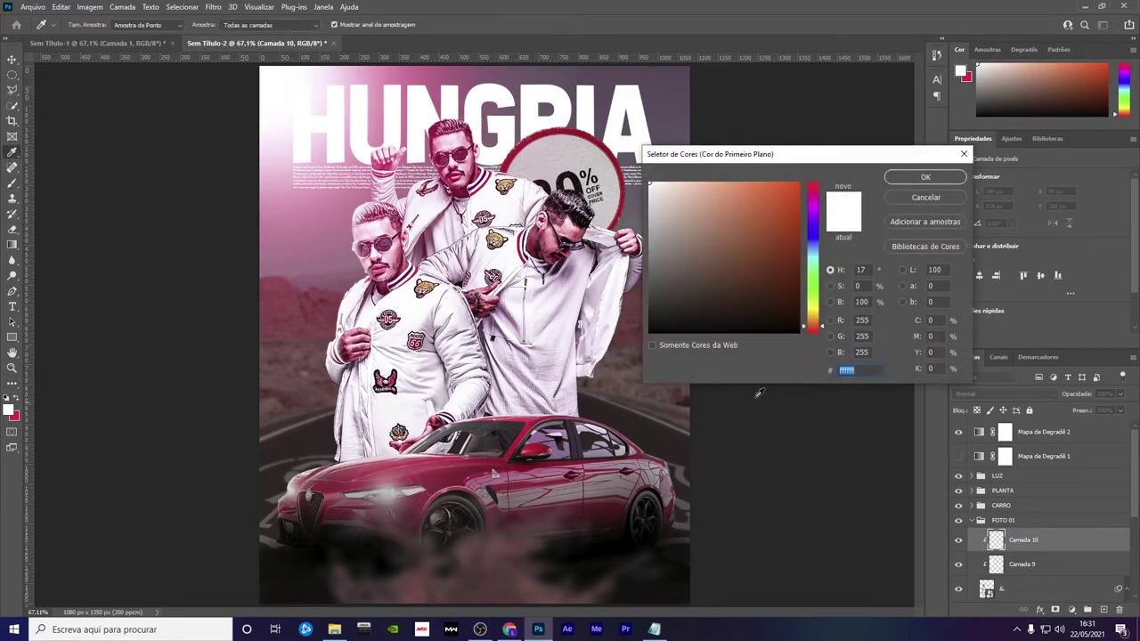
type("222222")
left_click(923, 181)
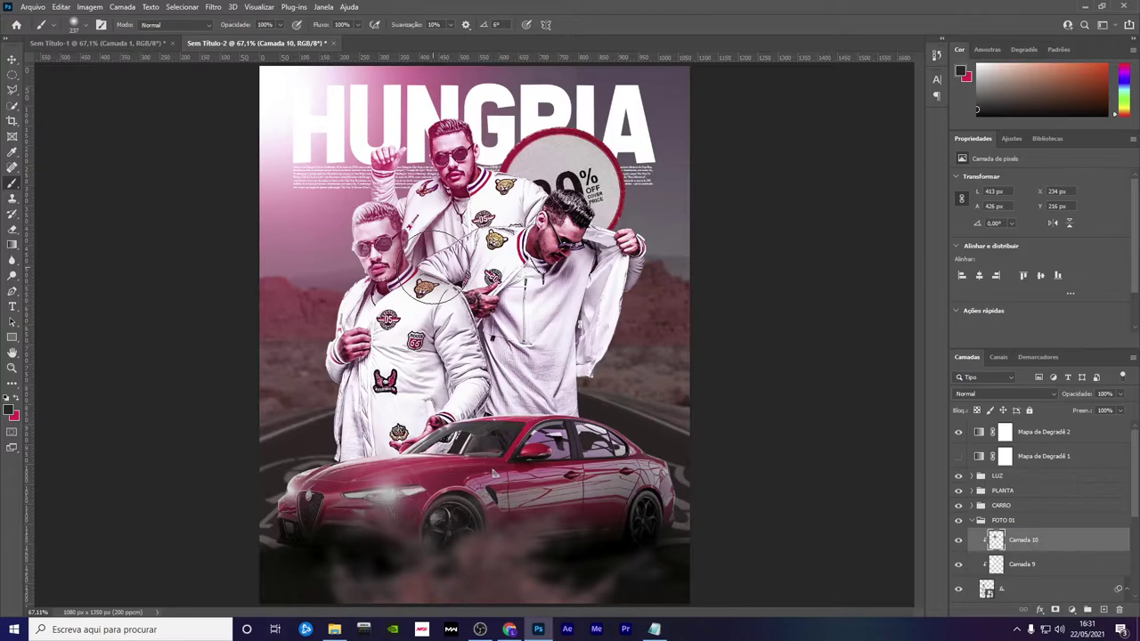
mouse_move(445, 238)
left_mouse_down()
mouse_move(520, 350)
mouse_move(443, 289)
left_mouse_up()
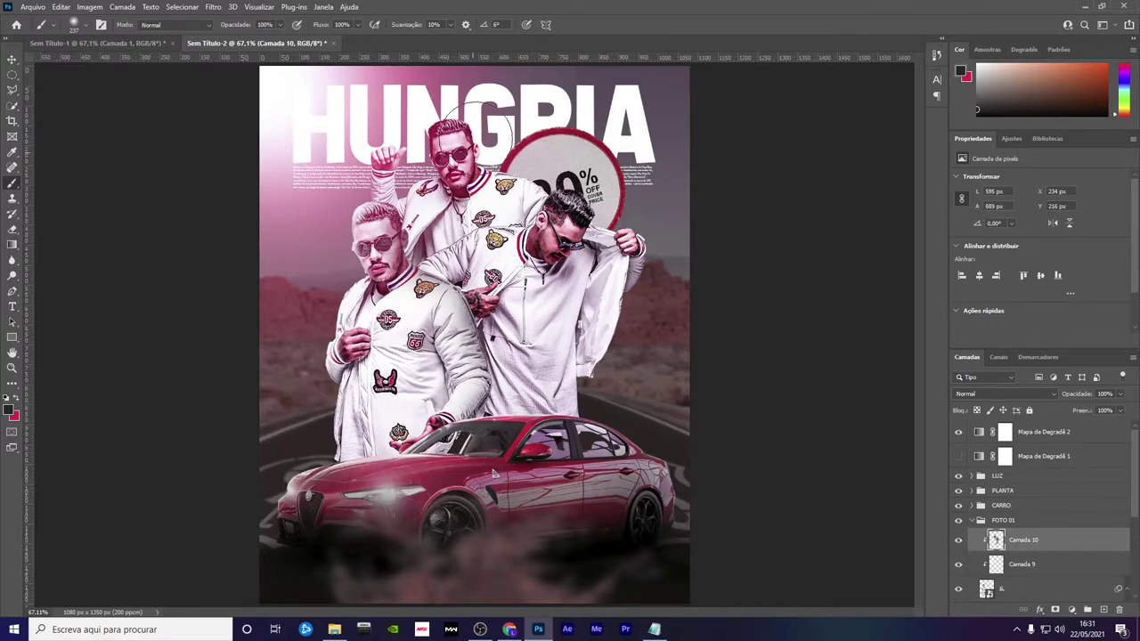
left_click(1120, 395)
left_click_drag(1108, 409, 1105, 409)
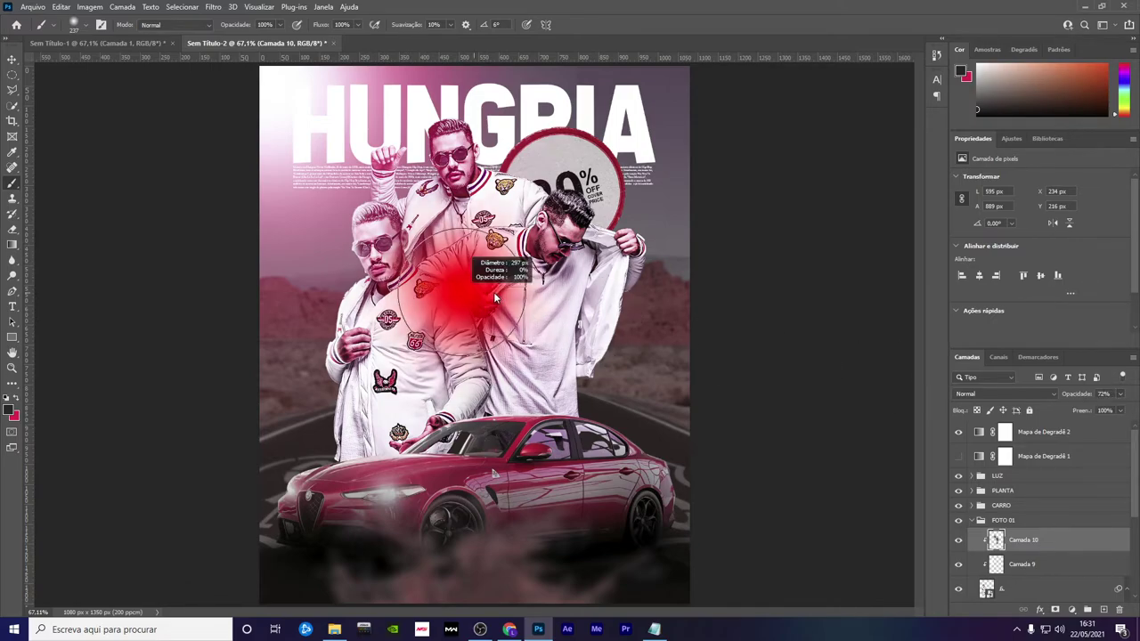
left_click(424, 318)
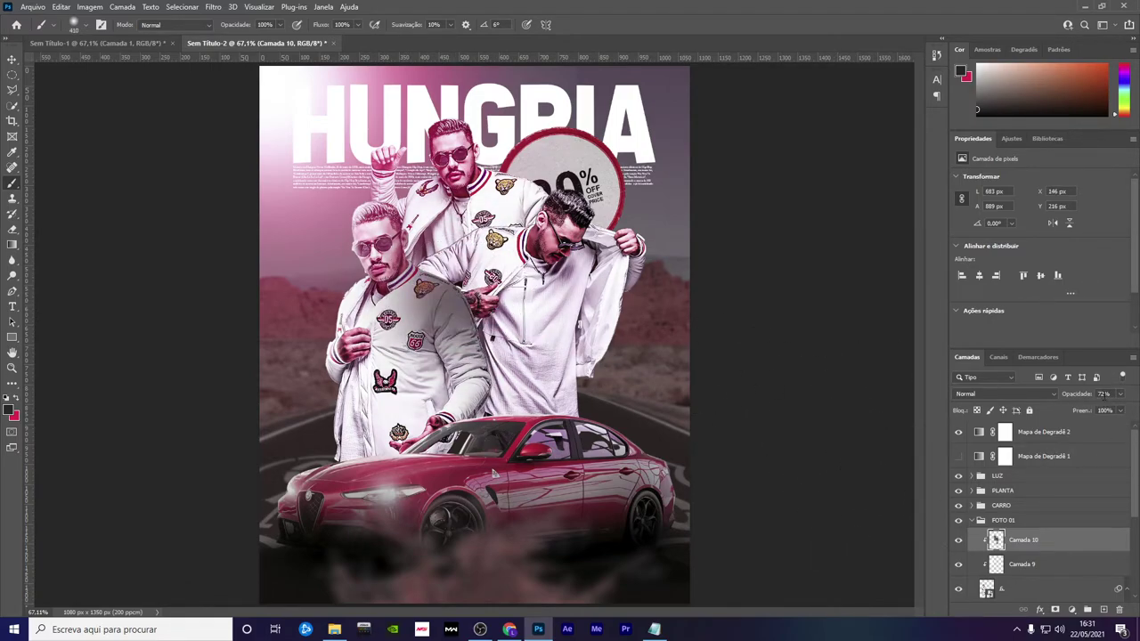
left_click(1120, 395)
left_click_drag(1108, 410, 1101, 410)
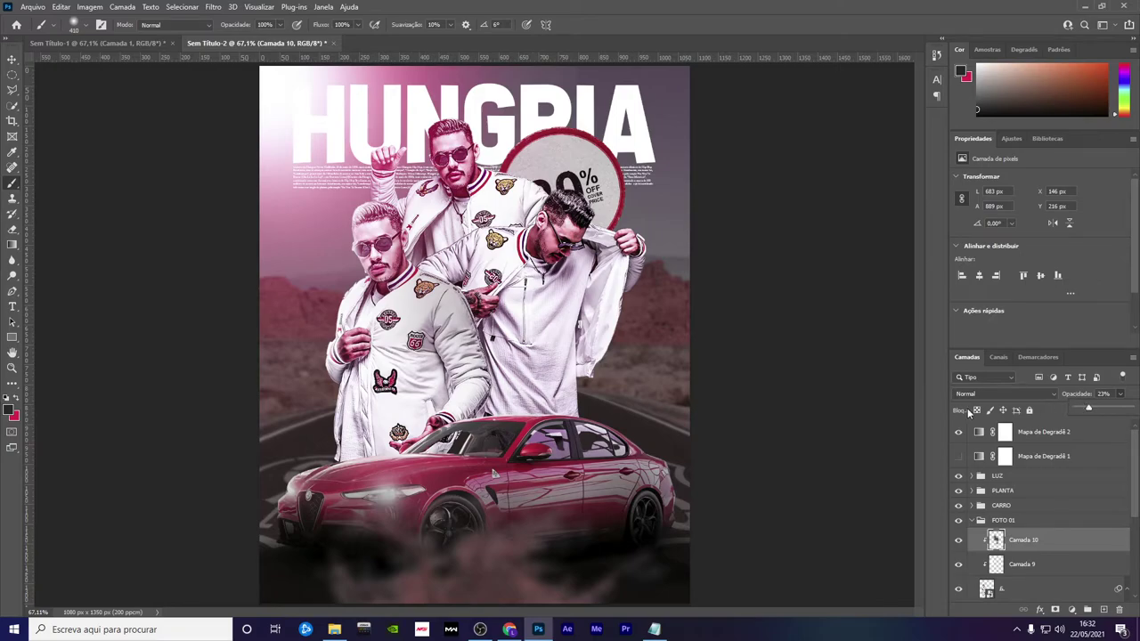
Add more dark strokes on the centre jackets and fade Camada 10 to about 15%
left_click(971, 519)
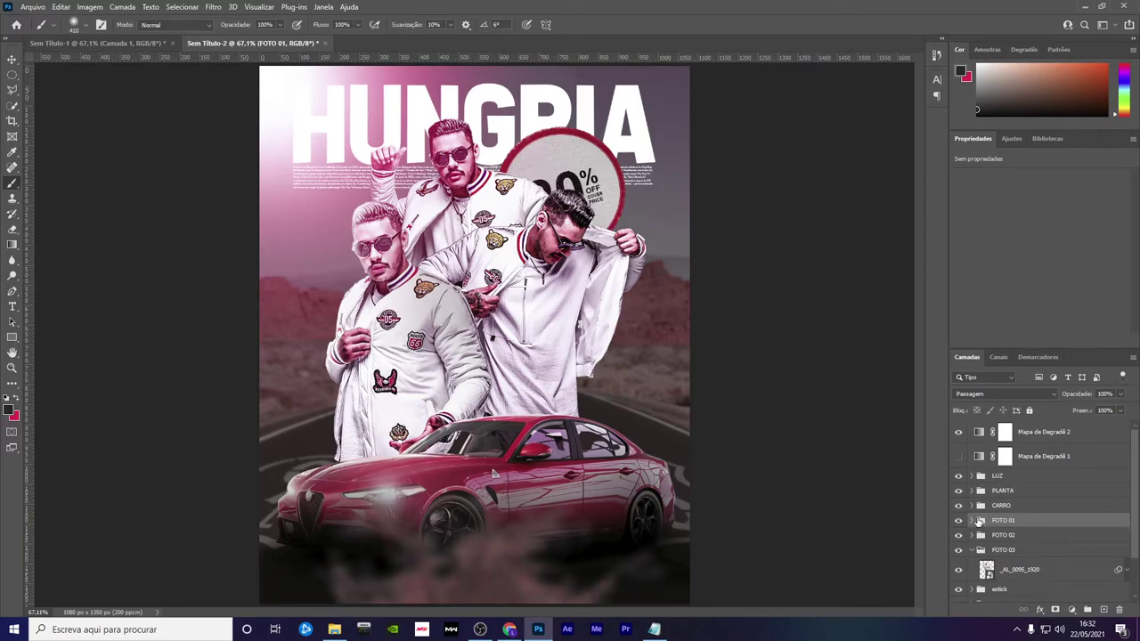
left_click(972, 520)
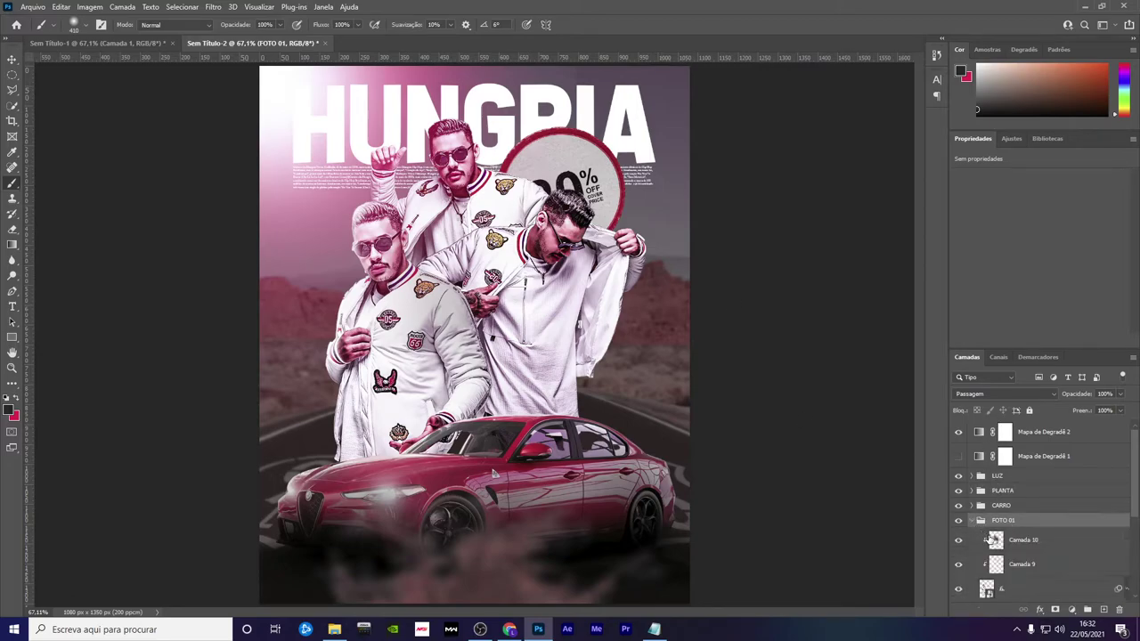
left_click(1020, 540)
mouse_move(443, 245)
left_mouse_down()
mouse_move(401, 201)
mouse_move(374, 241)
mouse_move(470, 232)
mouse_move(397, 267)
left_mouse_up()
left_click_drag(423, 210, 478, 259)
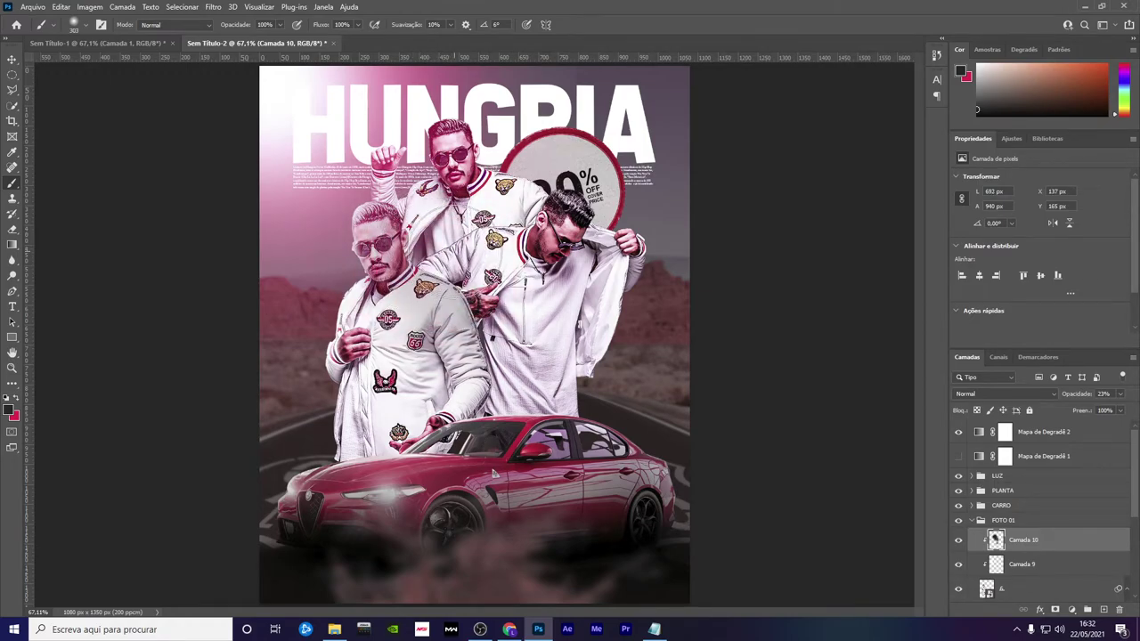
left_click_drag(419, 214, 479, 254)
left_click(1121, 395)
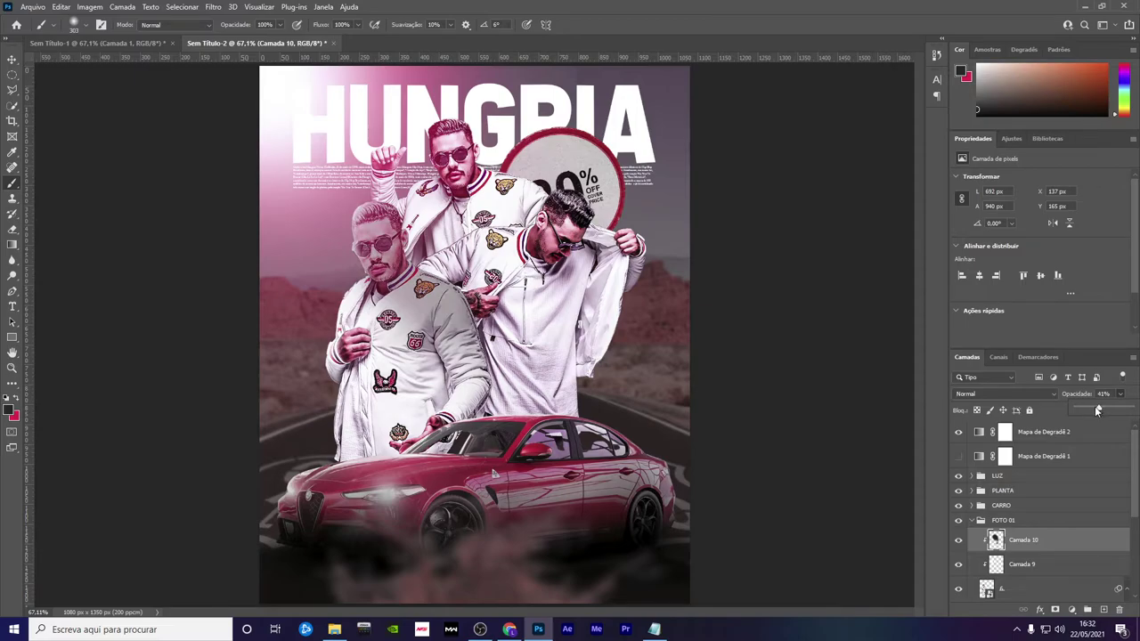
left_click_drag(1098, 409, 1083, 410)
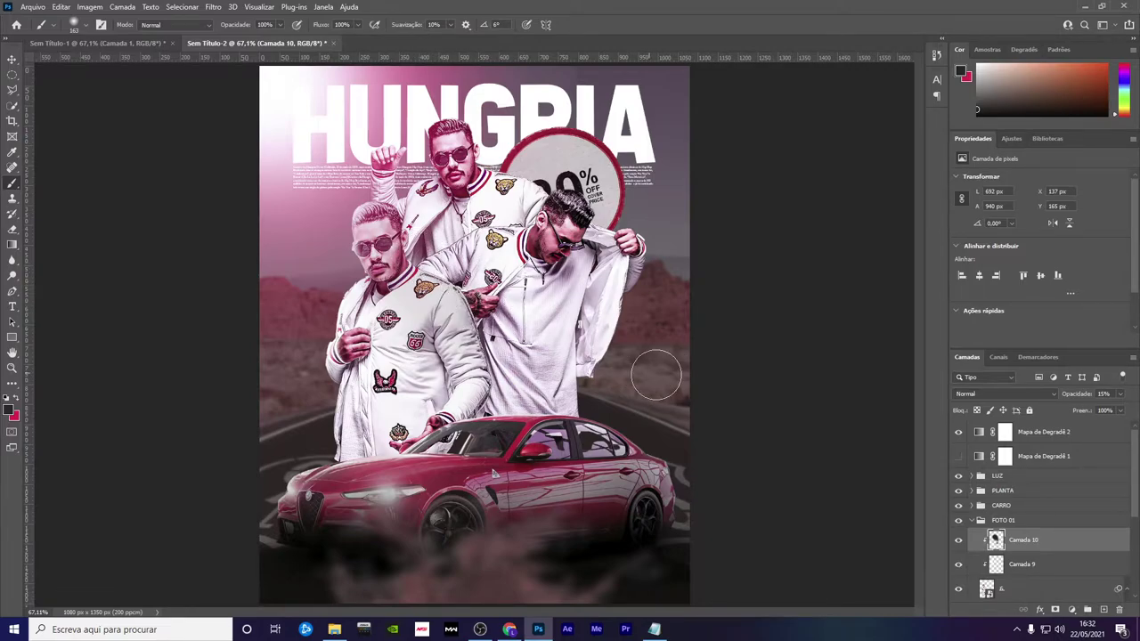
left_click(971, 521)
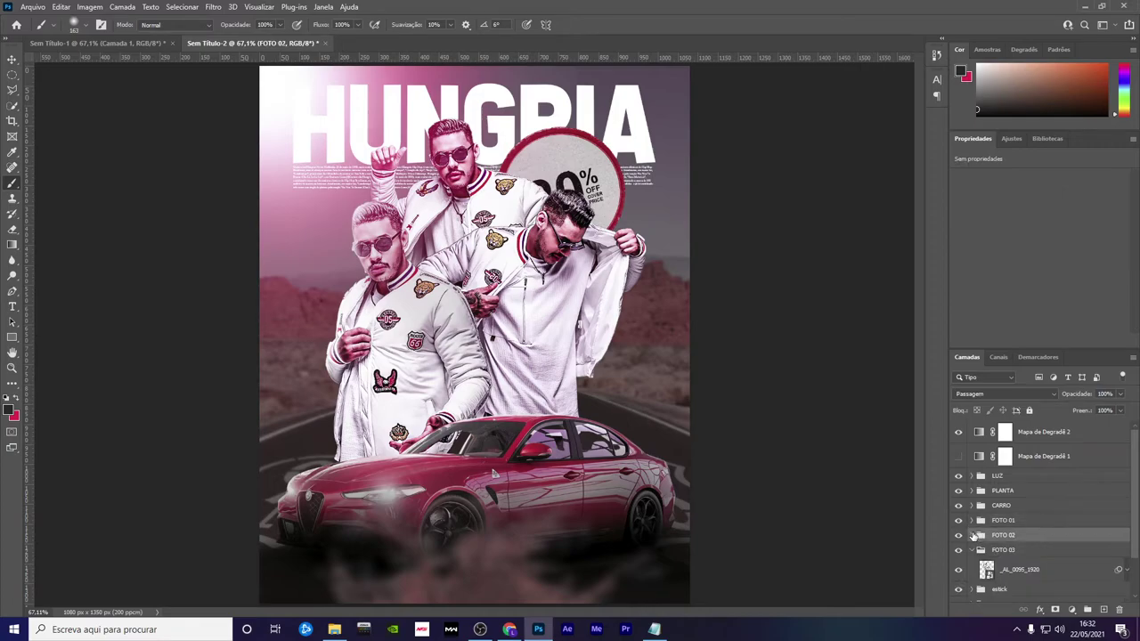
Add a new layer clipped to the _AL_0103_1920 photo in FOTO 02
left_click(971, 535)
left_click(1032, 556)
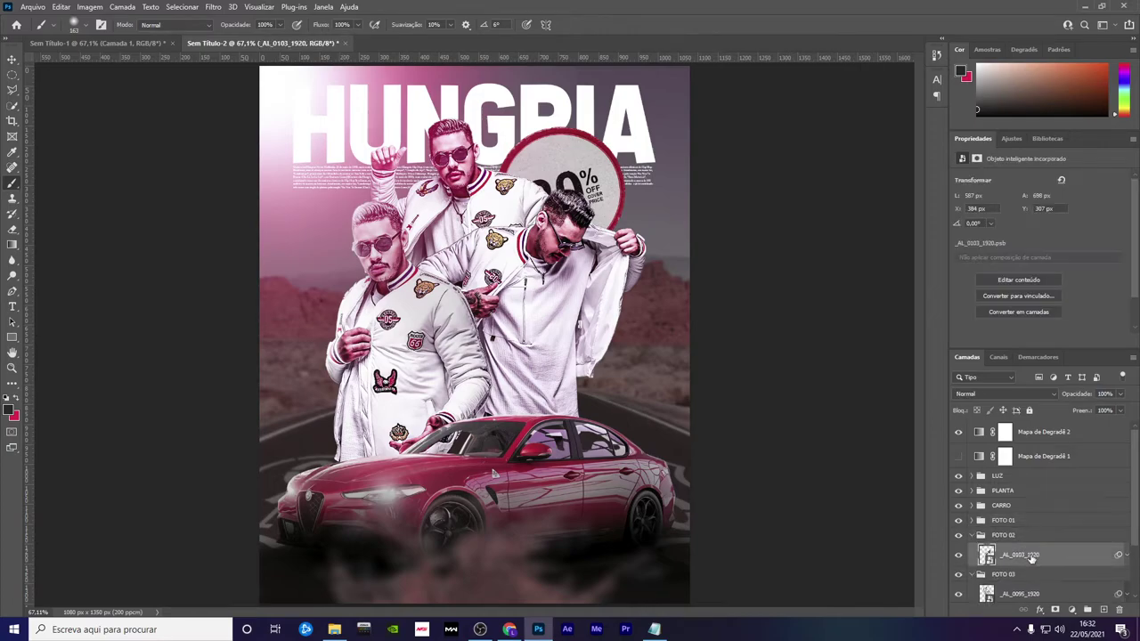
left_click(1104, 611)
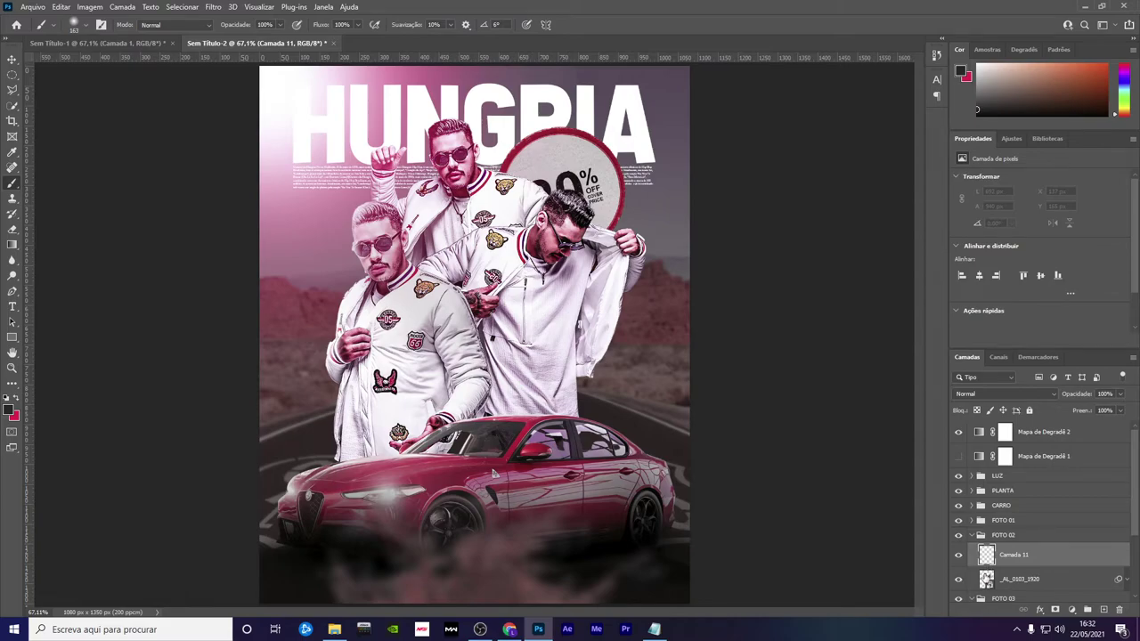
left_click(985, 565, "alt")
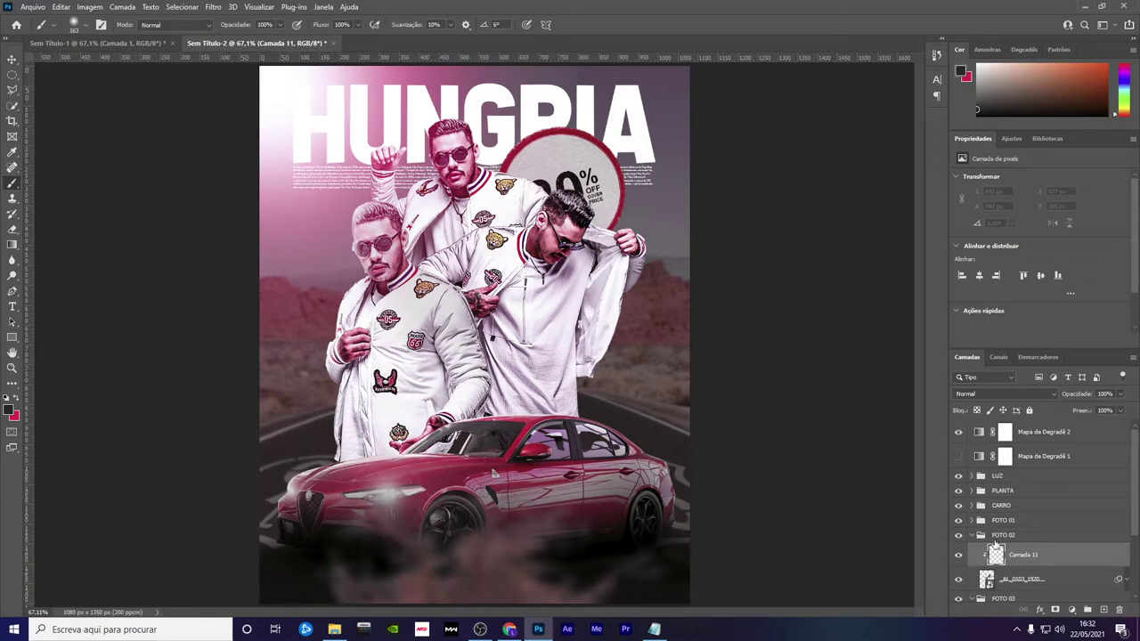
left_click(958, 536)
Set the foreground to white and brush faint light near the right man's head
left_click(7, 412)
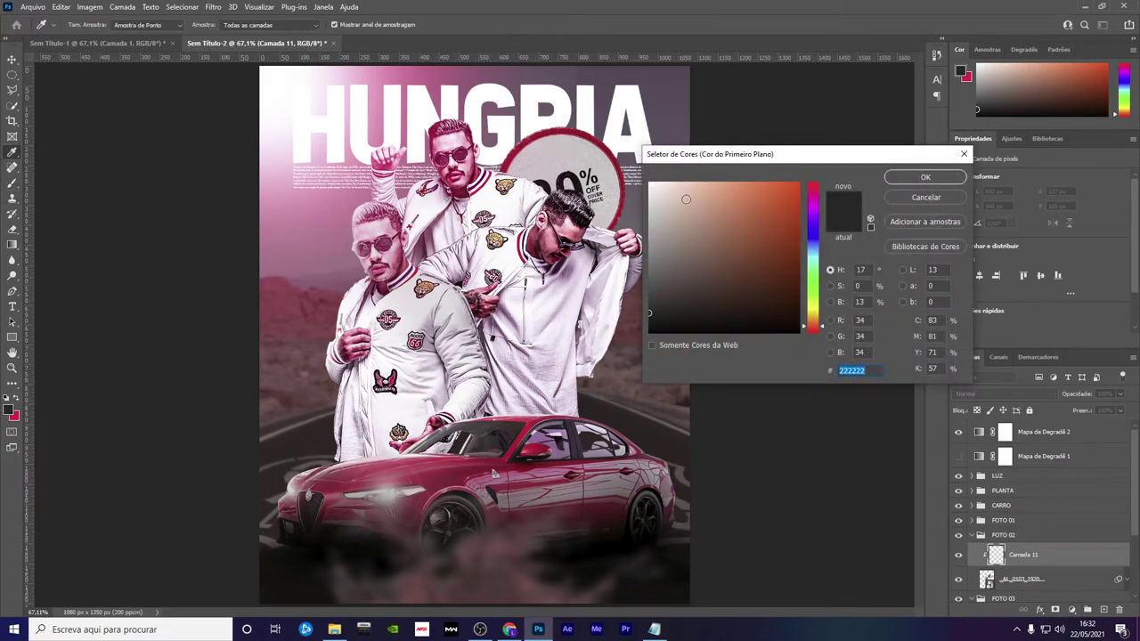
left_click(925, 197)
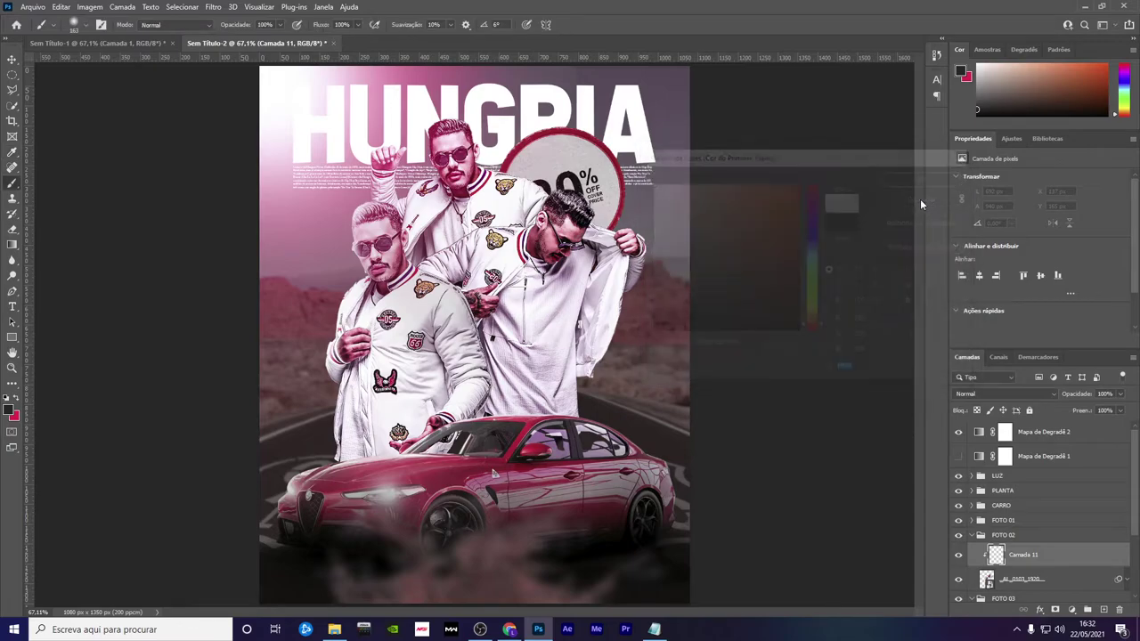
left_click(10, 412)
type("ffffff")
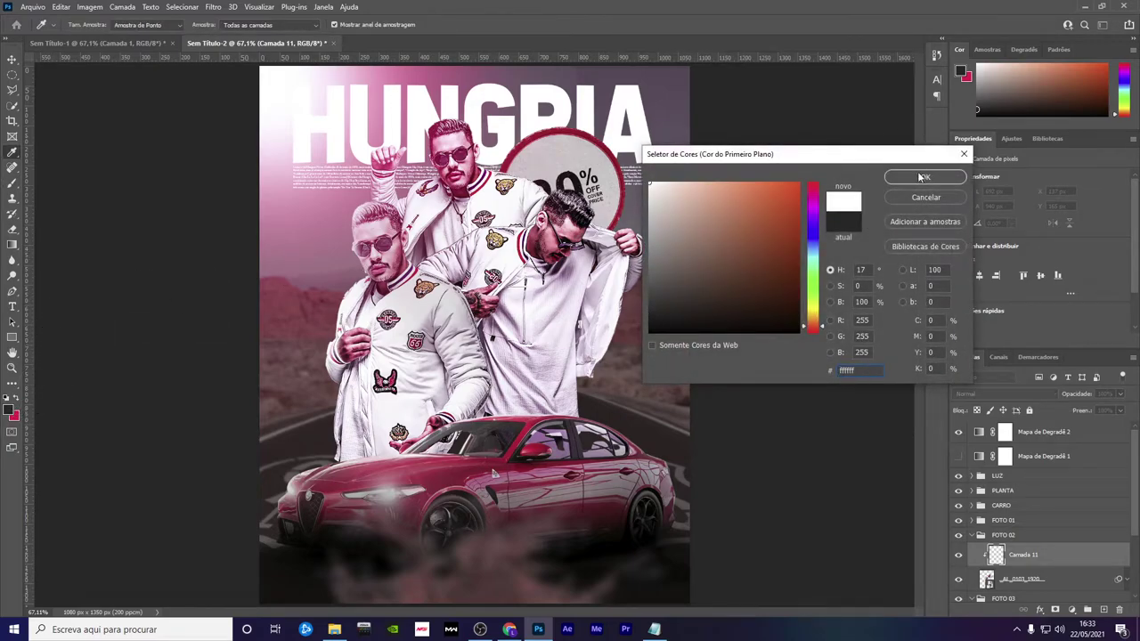
left_click(923, 176)
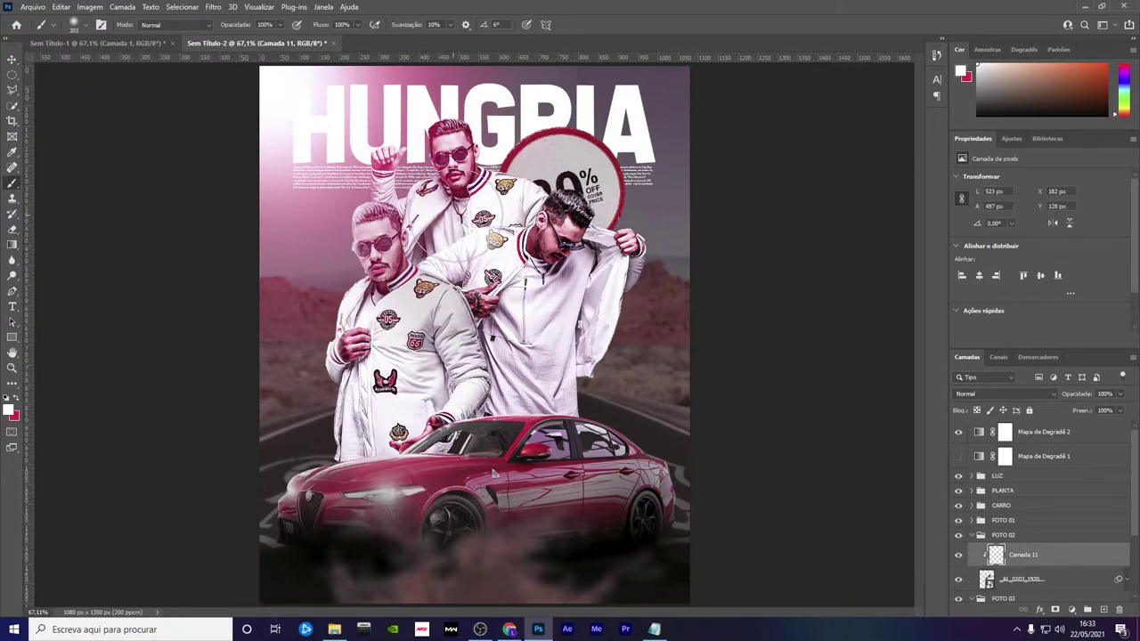
mouse_move(481, 204)
left_mouse_down()
mouse_move(524, 170)
mouse_move(417, 230)
left_mouse_up()
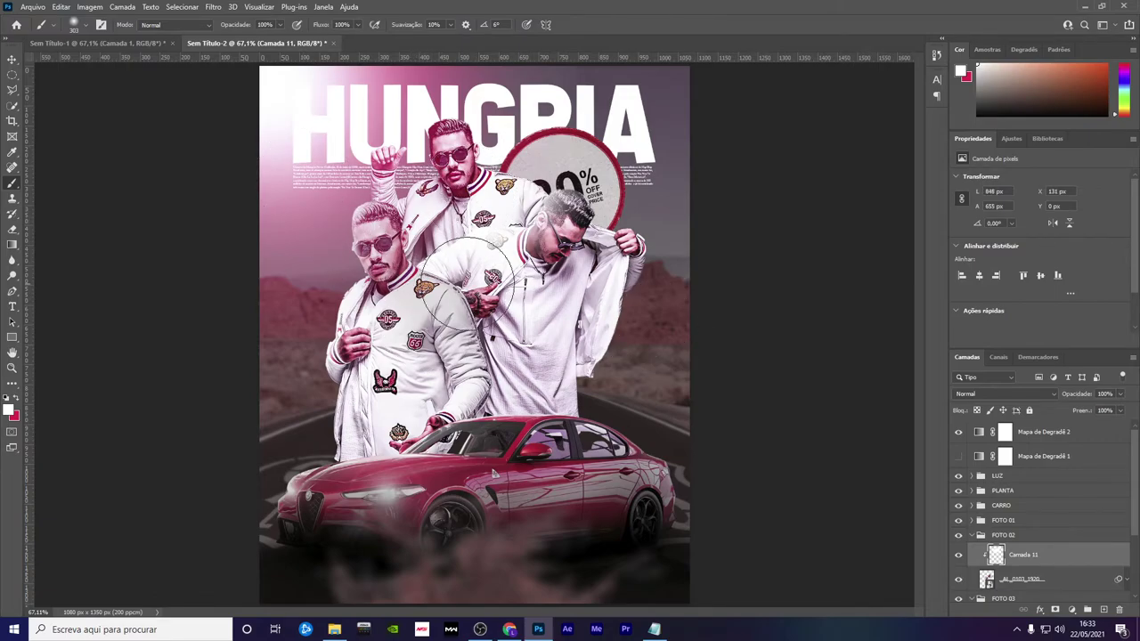
Add a new layer clipped to Camada 11, painting with #000000 black
left_click(1103, 611)
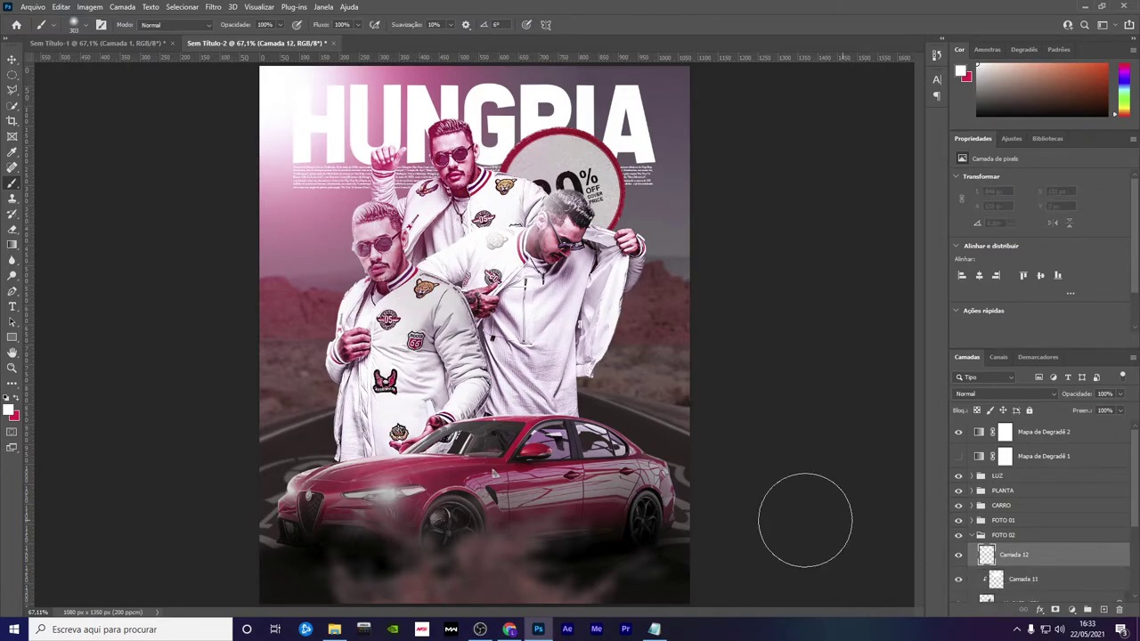
left_click(15, 416)
type("000000")
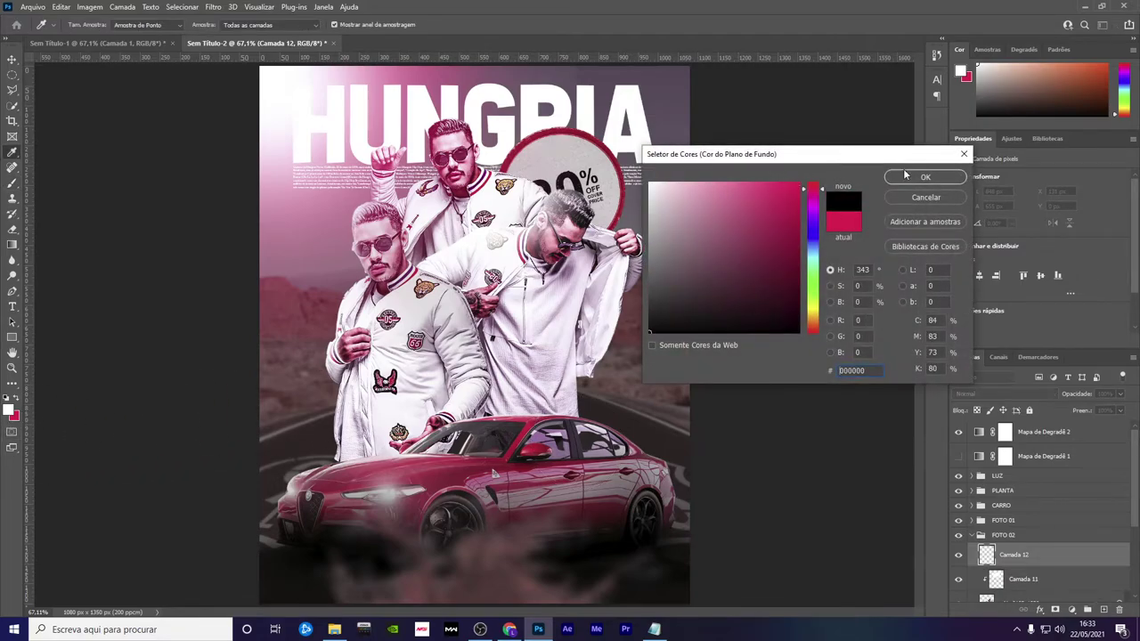
left_click(926, 176)
key("b")
key("x")
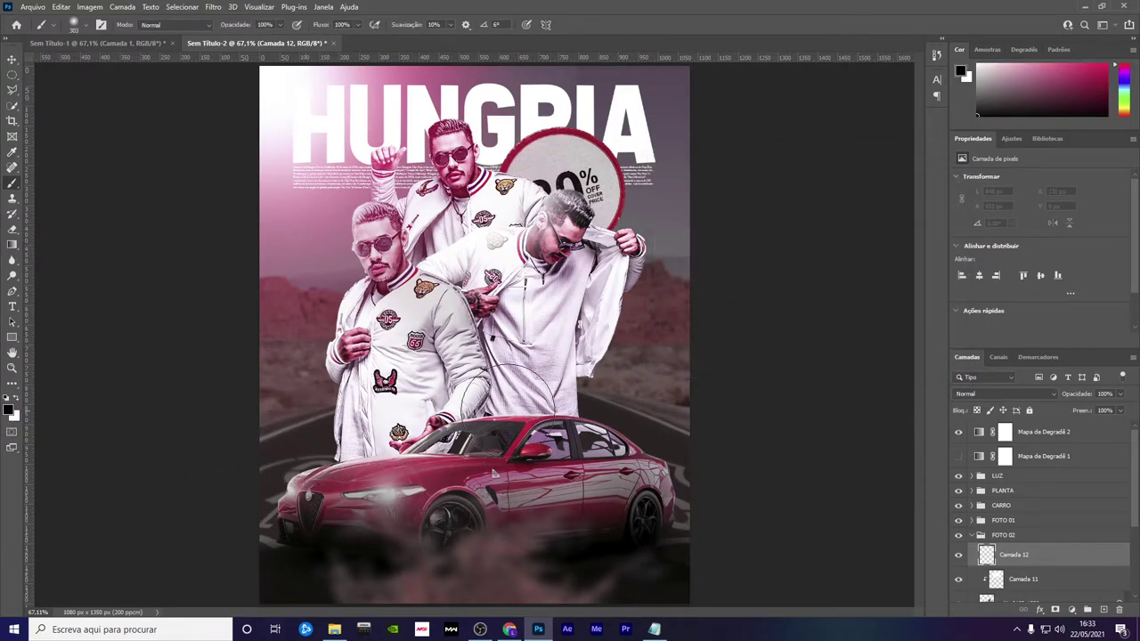
left_click(623, 337)
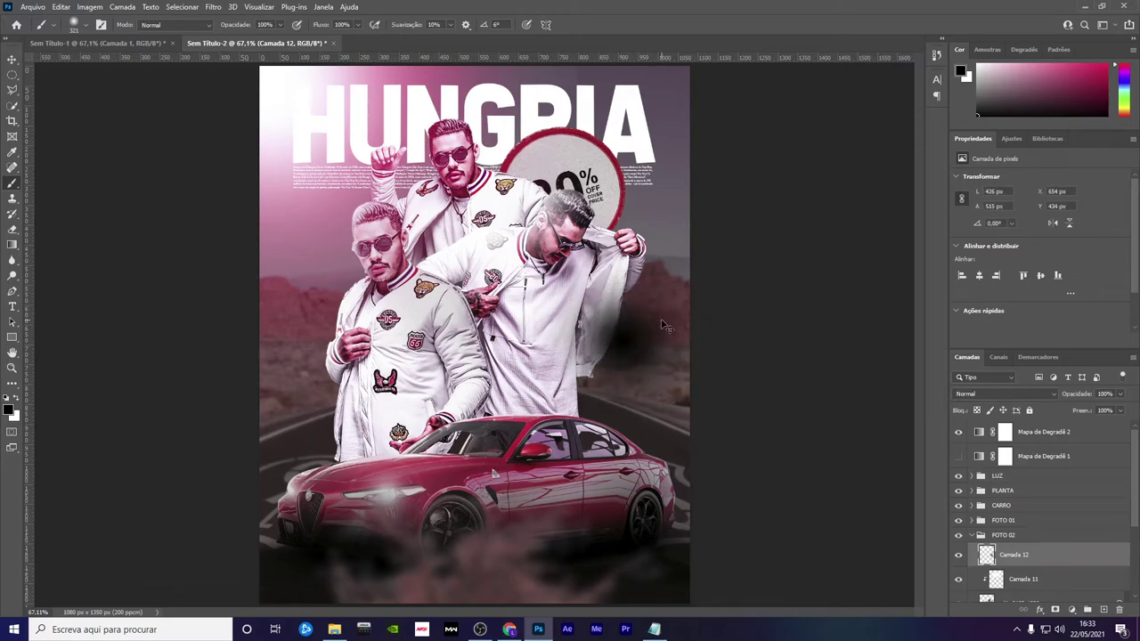
left_click(989, 567, "alt")
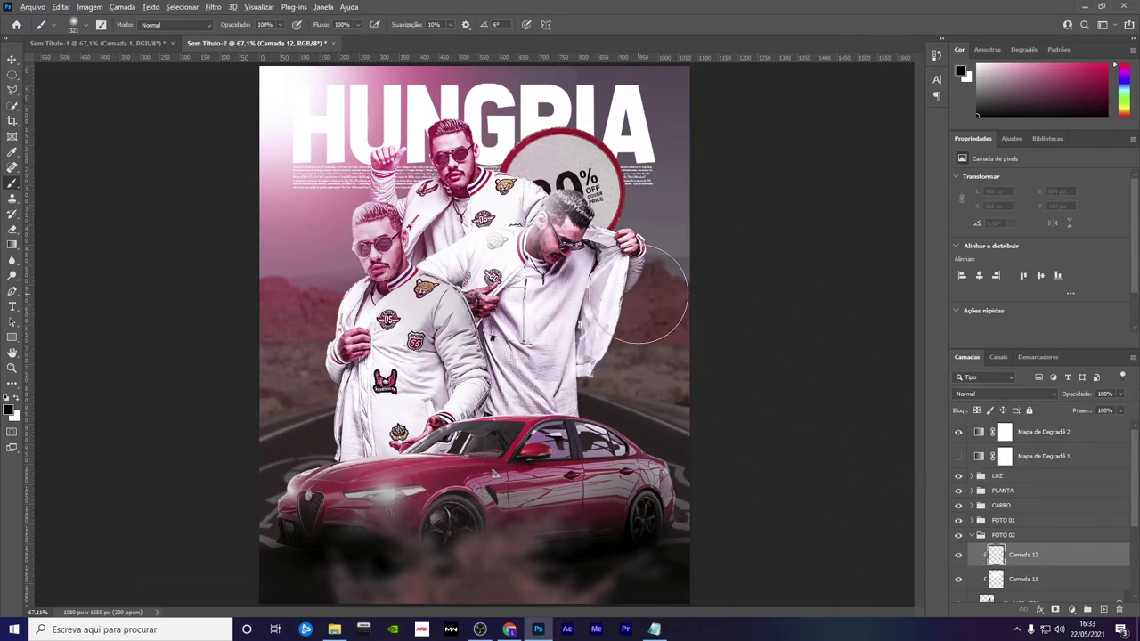
Brush soft black shadow on the right man's jacket and lower the layer's opacity
left_click_drag(677, 272, 649, 387)
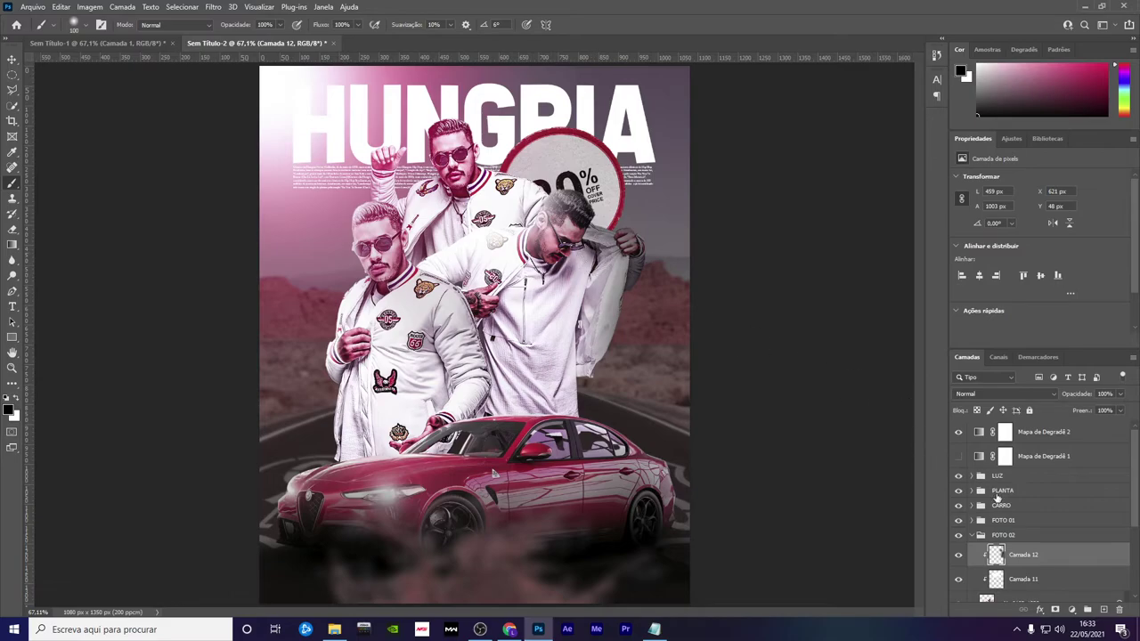
left_click_drag(276, 28, 272, 39)
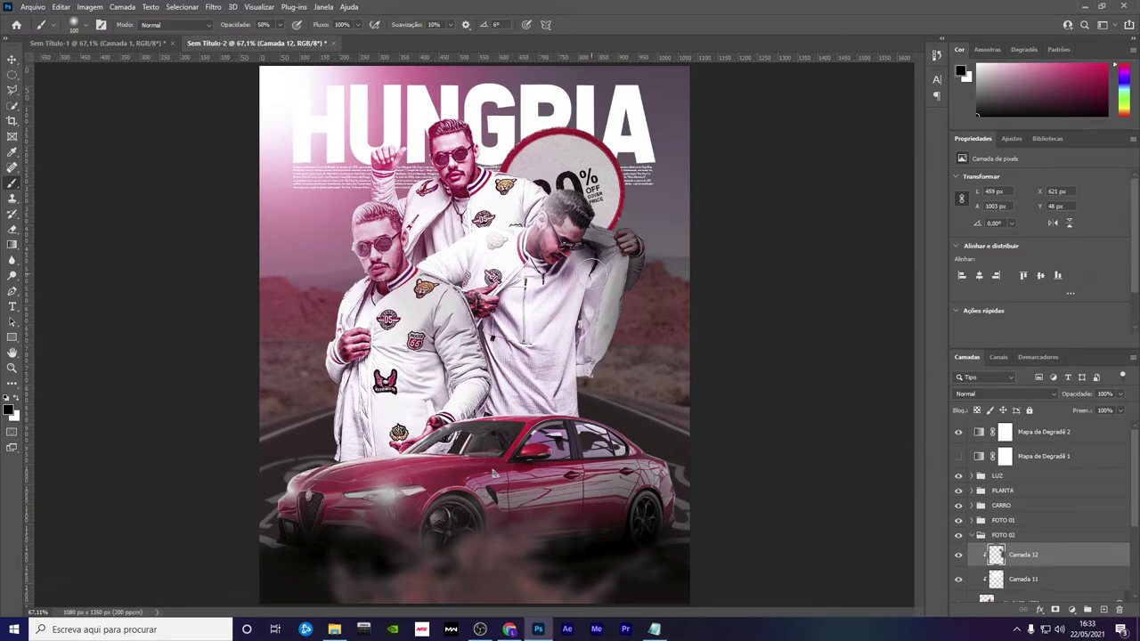
left_click_drag(595, 251, 584, 344)
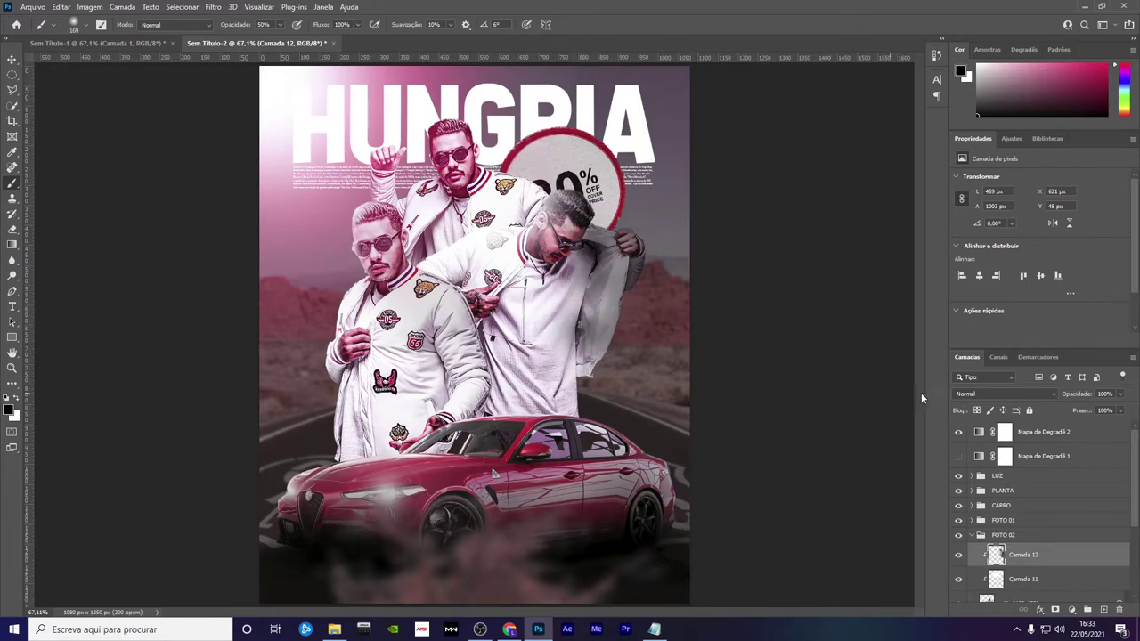
left_click(1122, 395)
left_click_drag(1107, 411, 1094, 410)
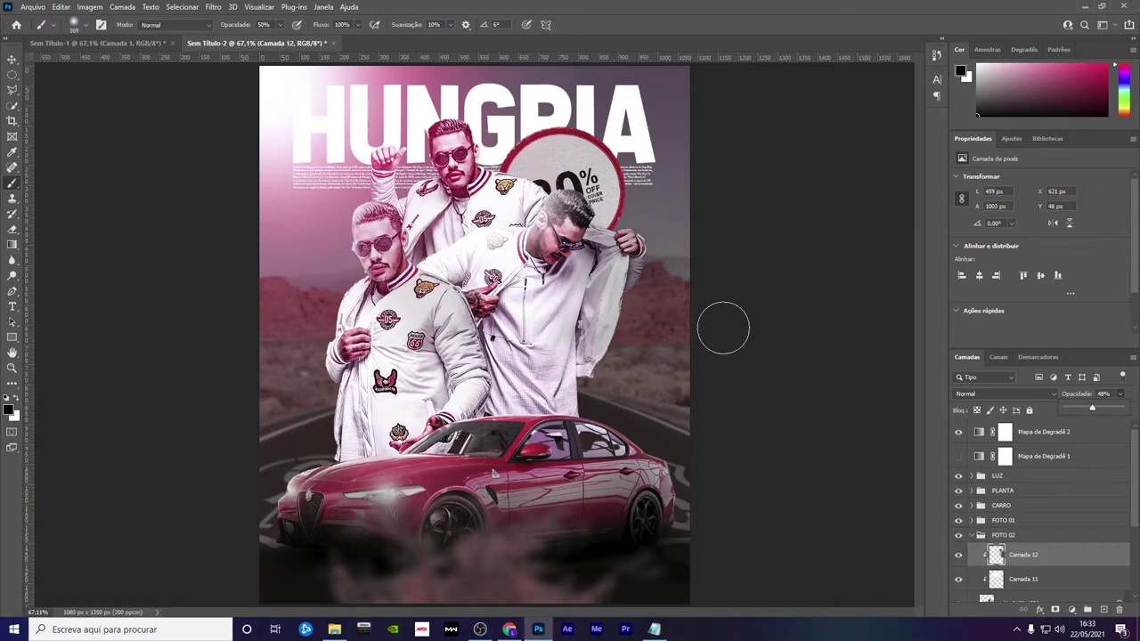
left_click(595, 318)
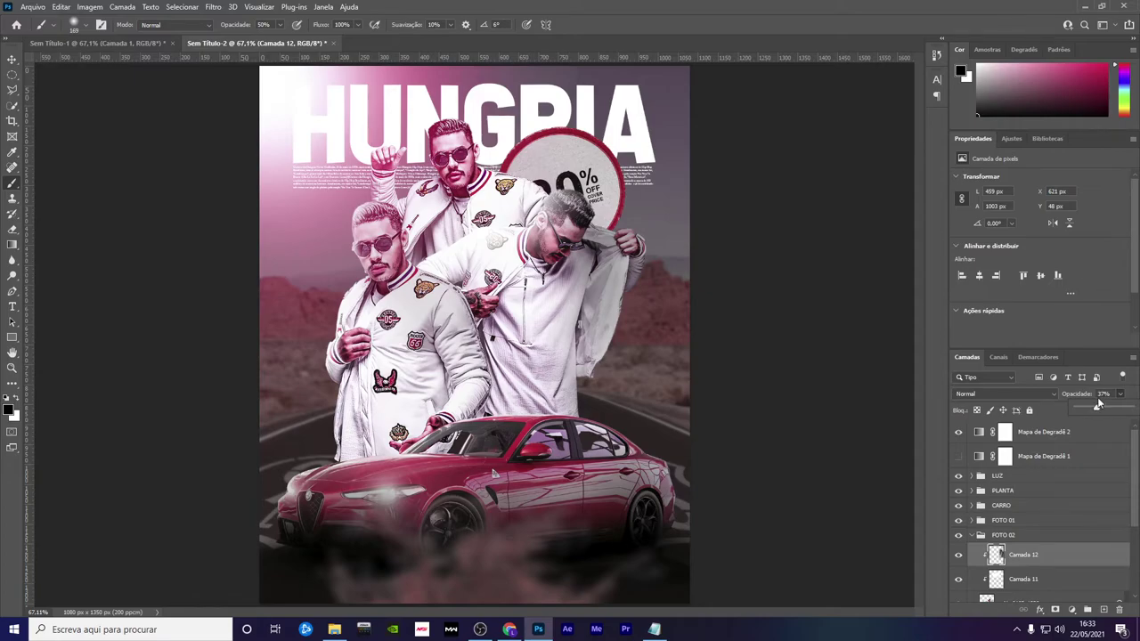
Set Camada 11's blend mode to Divisão
left_click(1025, 576)
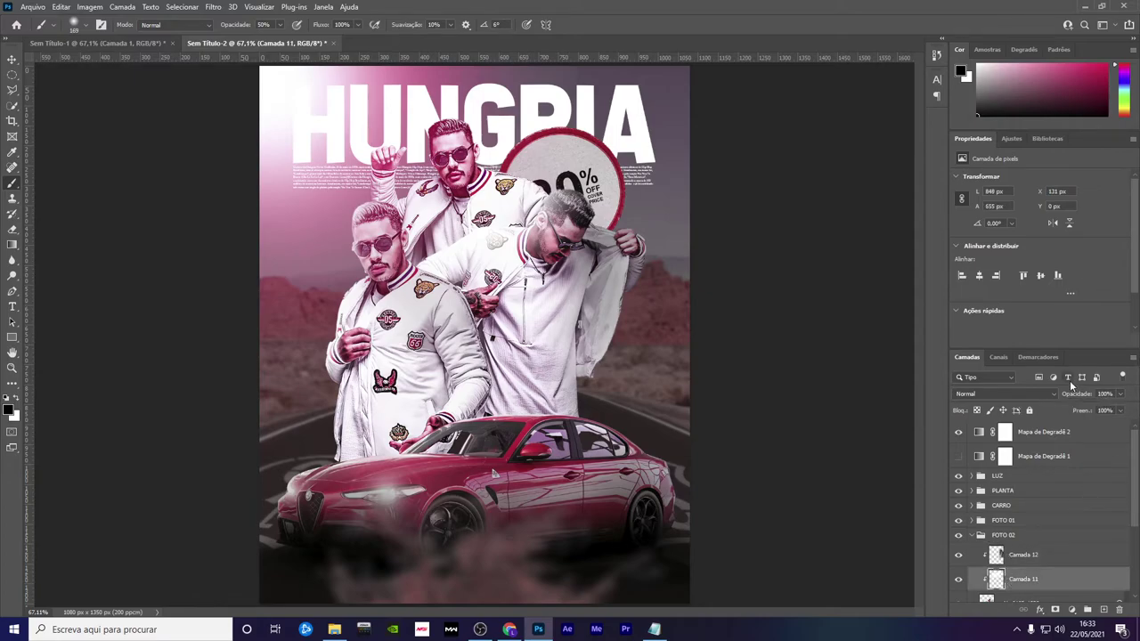
left_click(1005, 394)
left_click(989, 420)
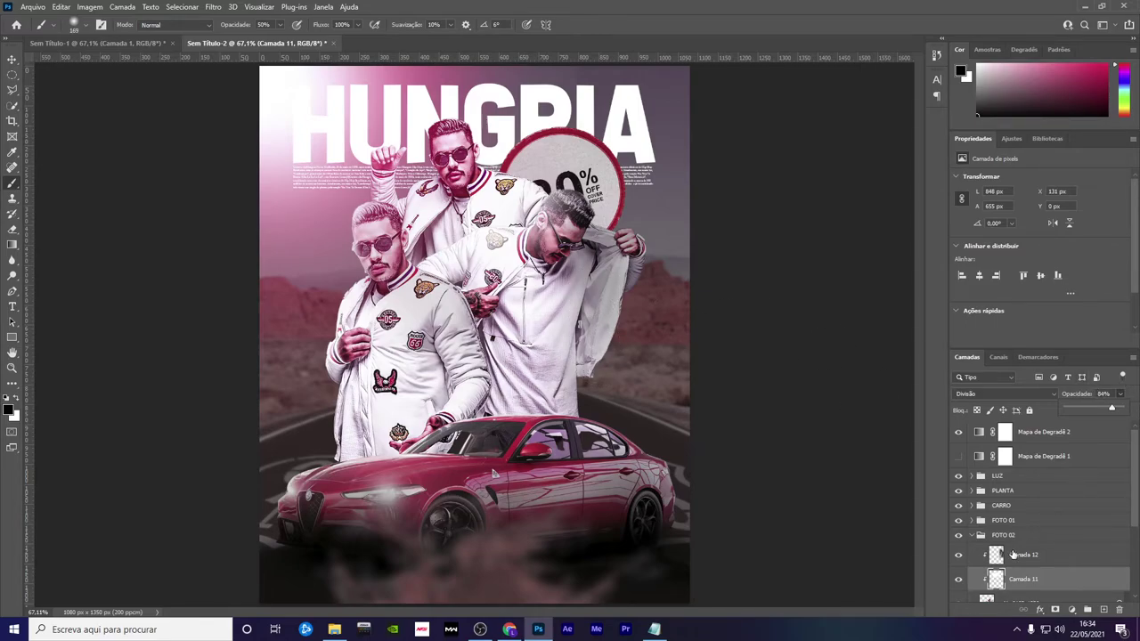
Add a new layer above the top man's _AL_0095_1920 photo in FOTO 03
left_click(972, 535)
scroll(980, 546, "down", 2)
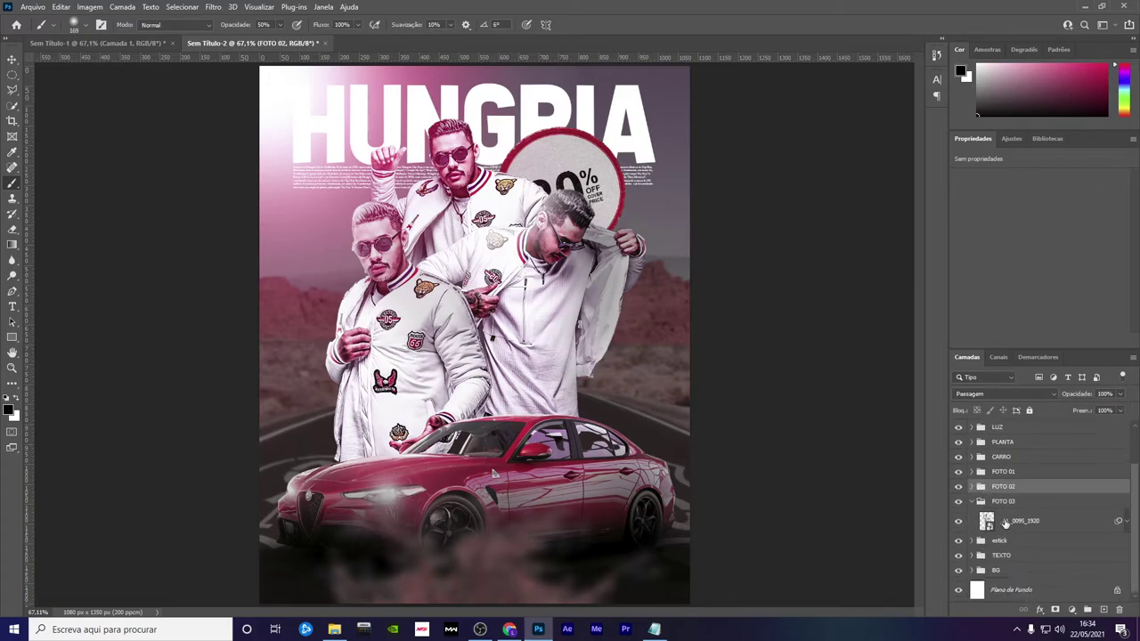
left_click(1006, 524)
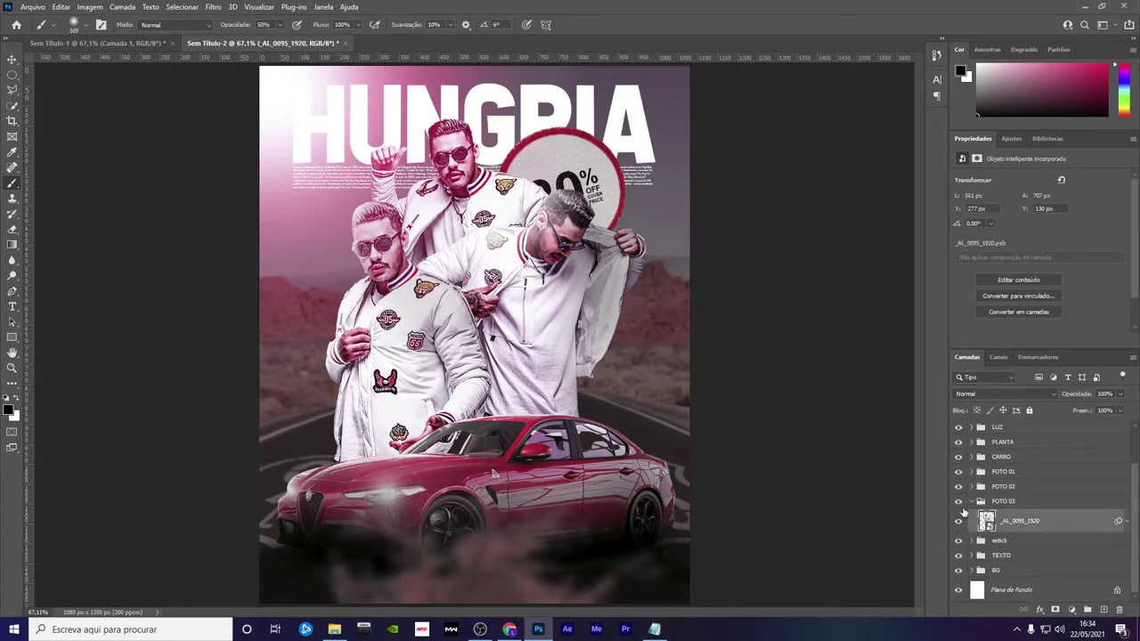
left_click(959, 520)
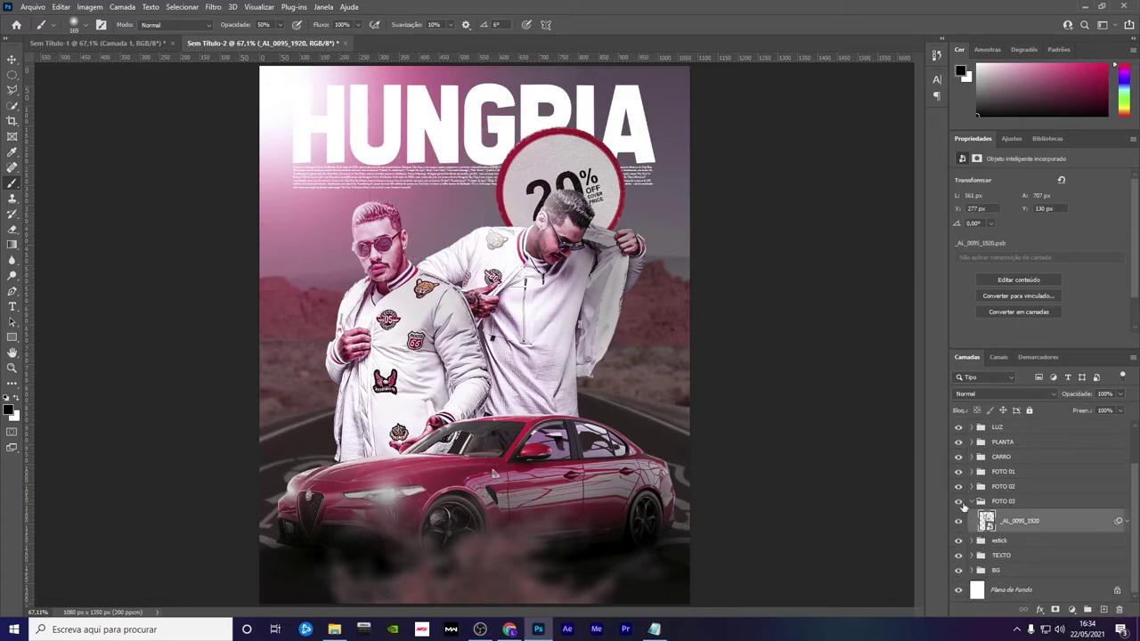
left_click(1105, 609)
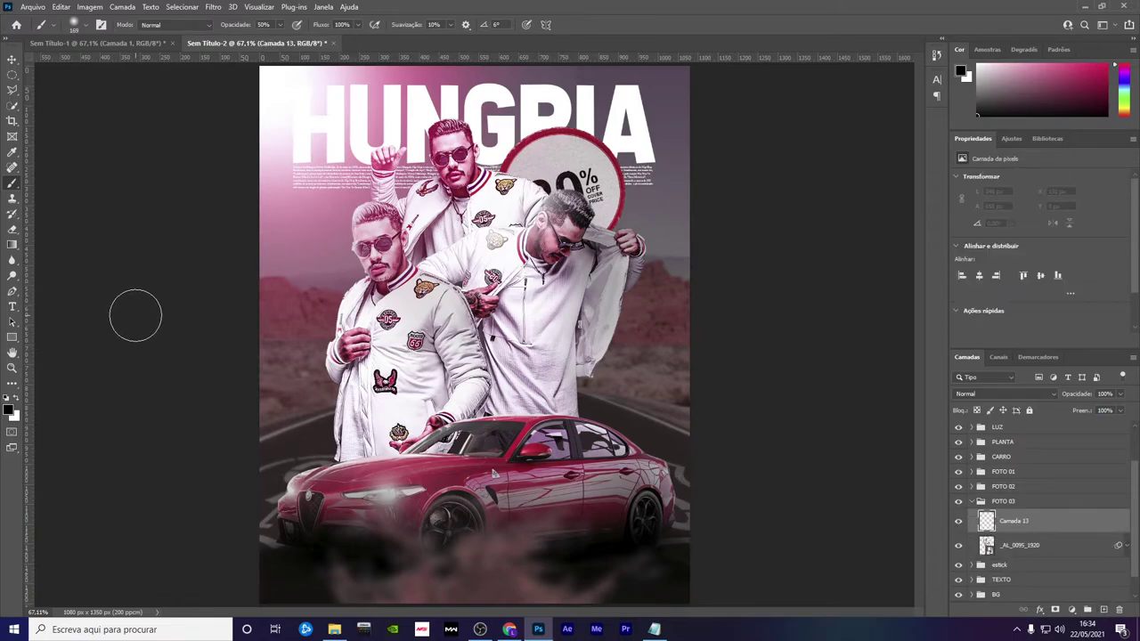
With a size-64 white brush, paint light over the raised hand and chest
key("x")
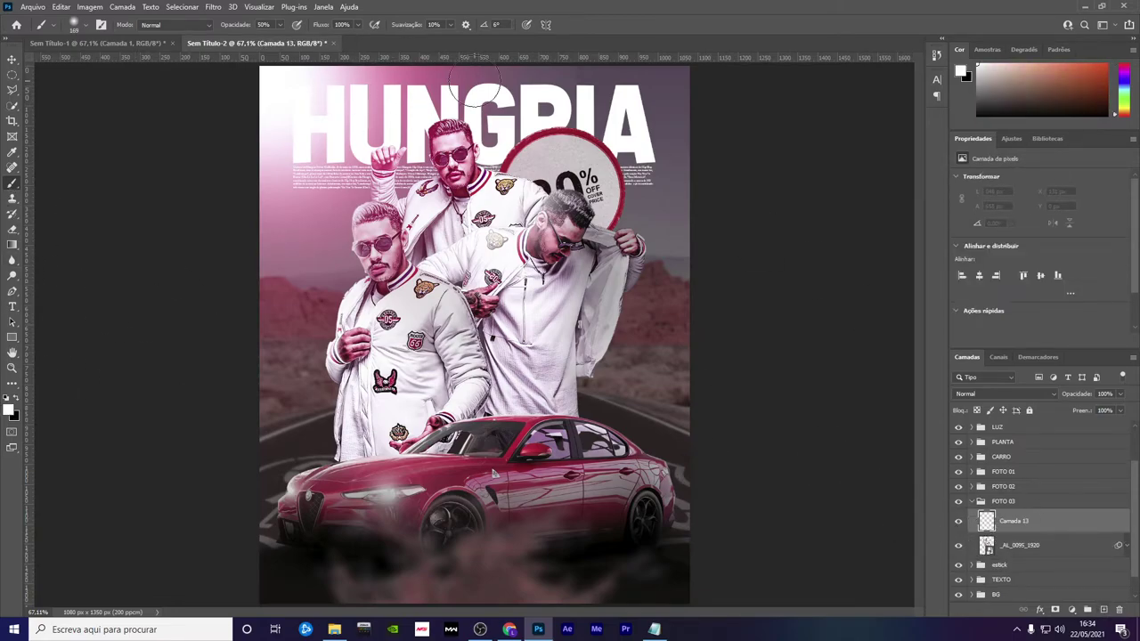
left_click(280, 24)
scroll(374, 134, "up", 3)
left_click_drag(388, 159, 376, 148)
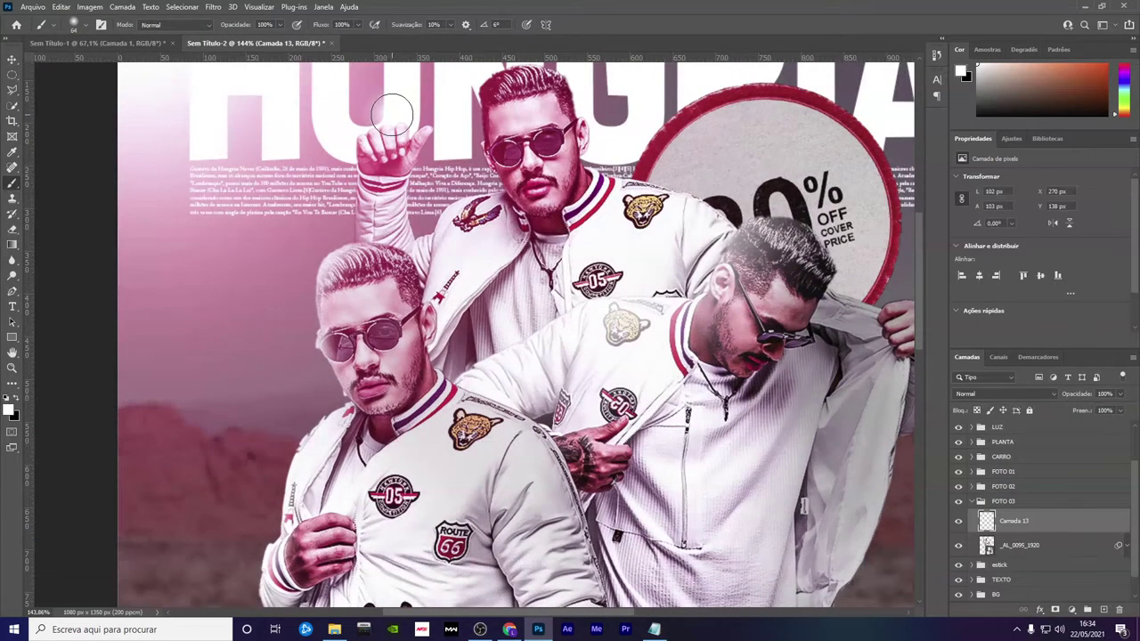
key("ctrl+0")
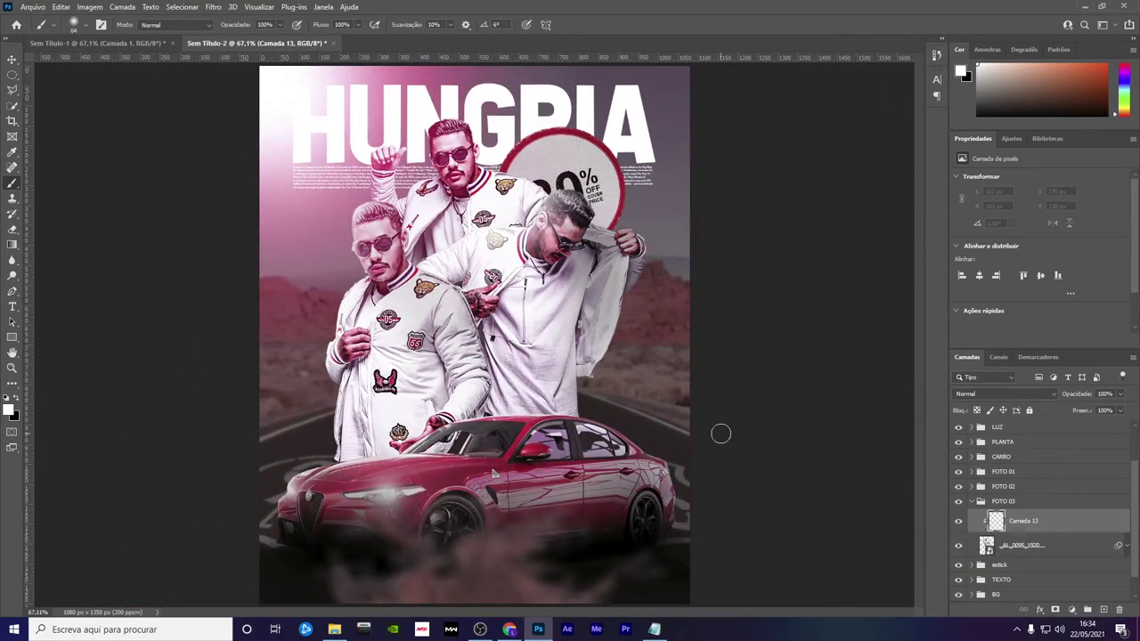
scroll(383, 151, "up", 5)
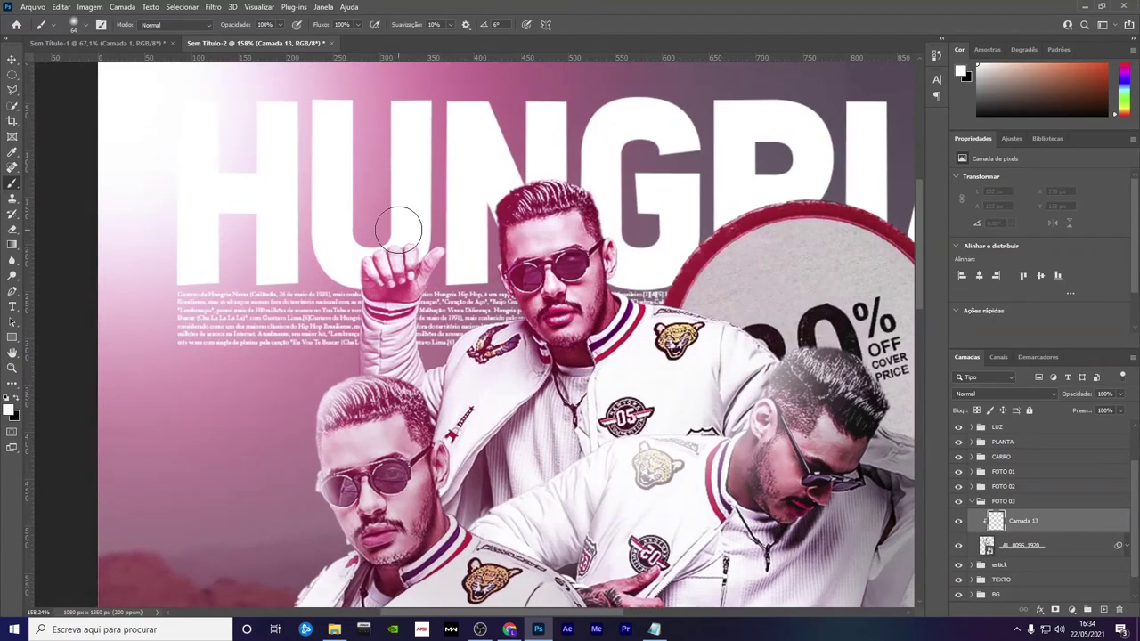
mouse_move(398, 229)
left_mouse_down()
mouse_move(382, 223)
mouse_move(351, 241)
mouse_move(412, 229)
mouse_move(360, 265)
mouse_move(343, 355)
mouse_move(407, 248)
mouse_move(433, 234)
mouse_move(461, 271)
left_mouse_up()
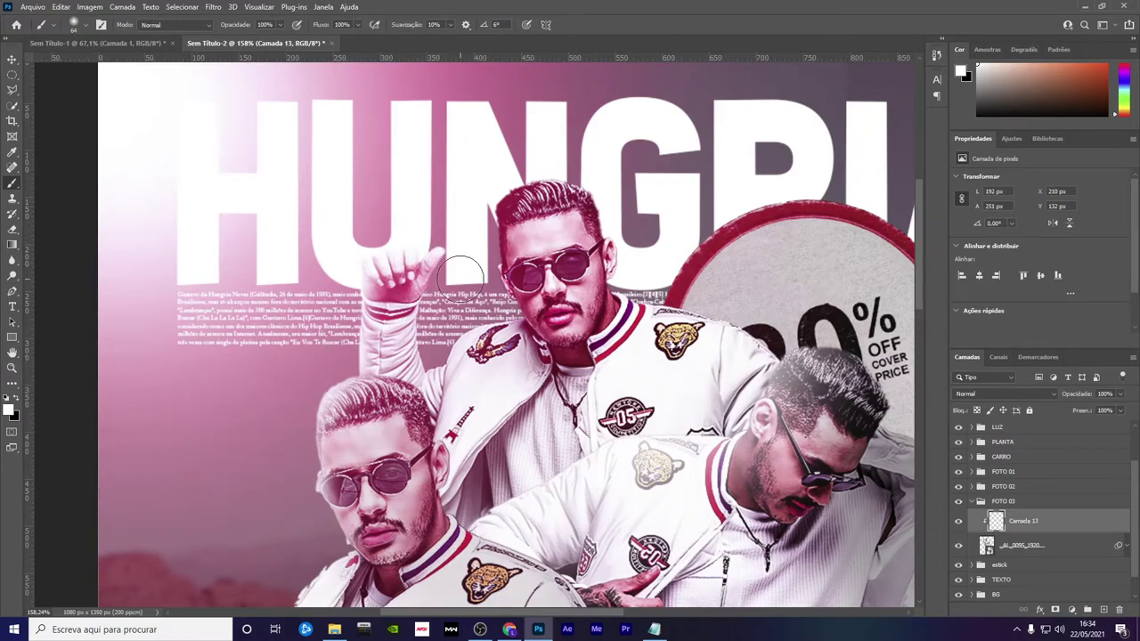
mouse_move(450, 349)
left_mouse_down()
mouse_move(454, 328)
mouse_move(510, 310)
mouse_move(494, 233)
mouse_move(511, 175)
mouse_move(565, 152)
mouse_move(598, 157)
left_mouse_up()
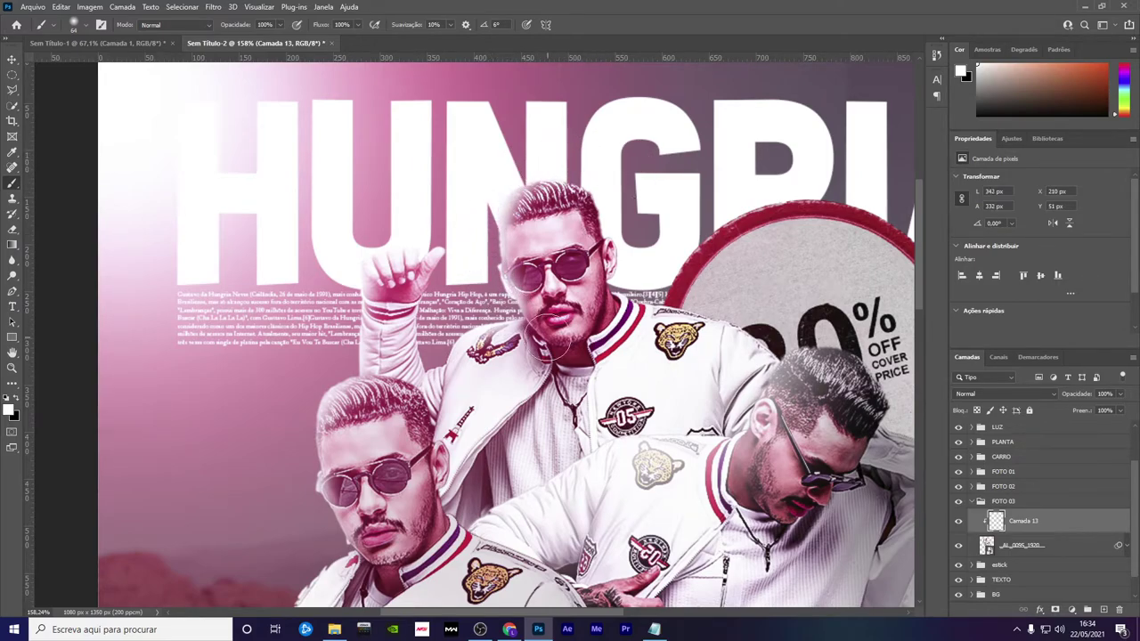
right_click(513, 322, "alt")
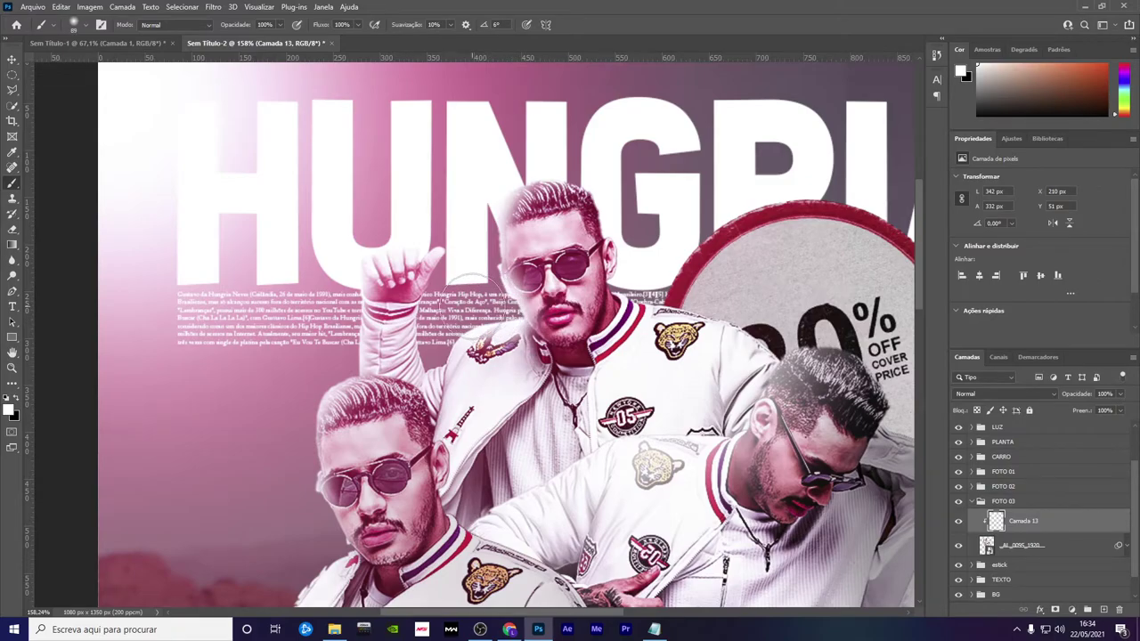
key("ctrl+0")
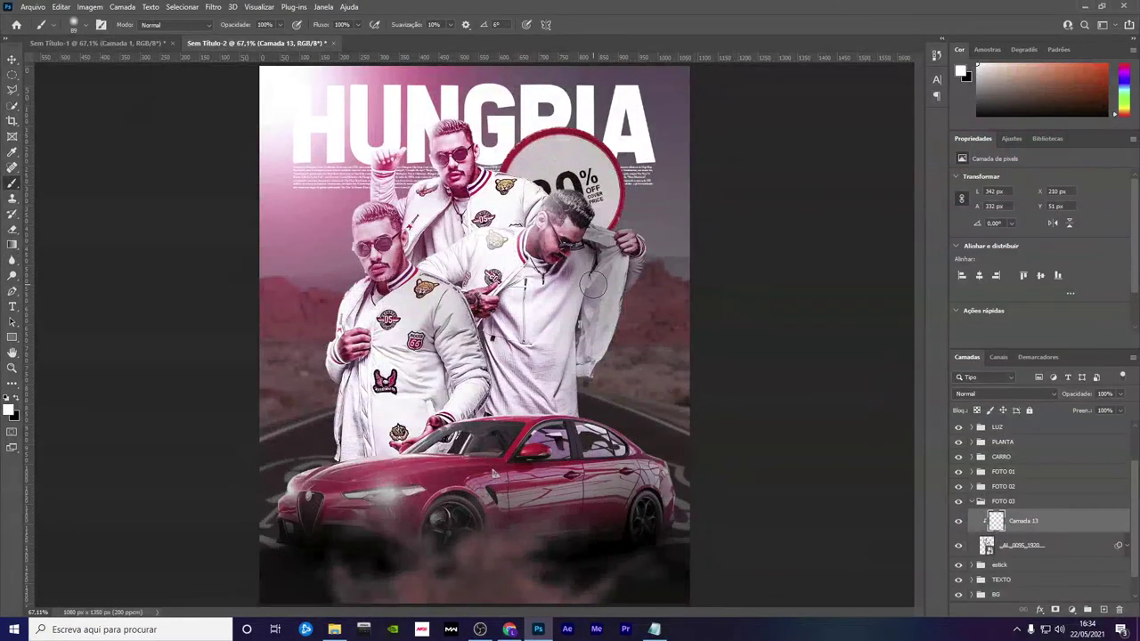
Set the light layer to Divisão blending with slightly lower opacity
left_click(1004, 396)
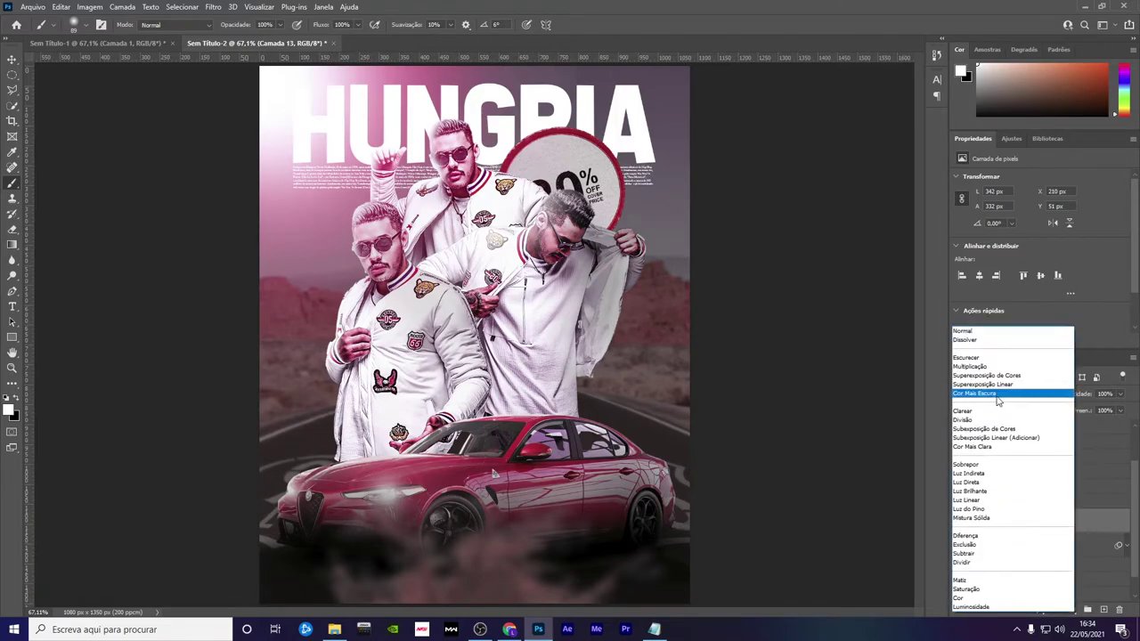
left_click(980, 412)
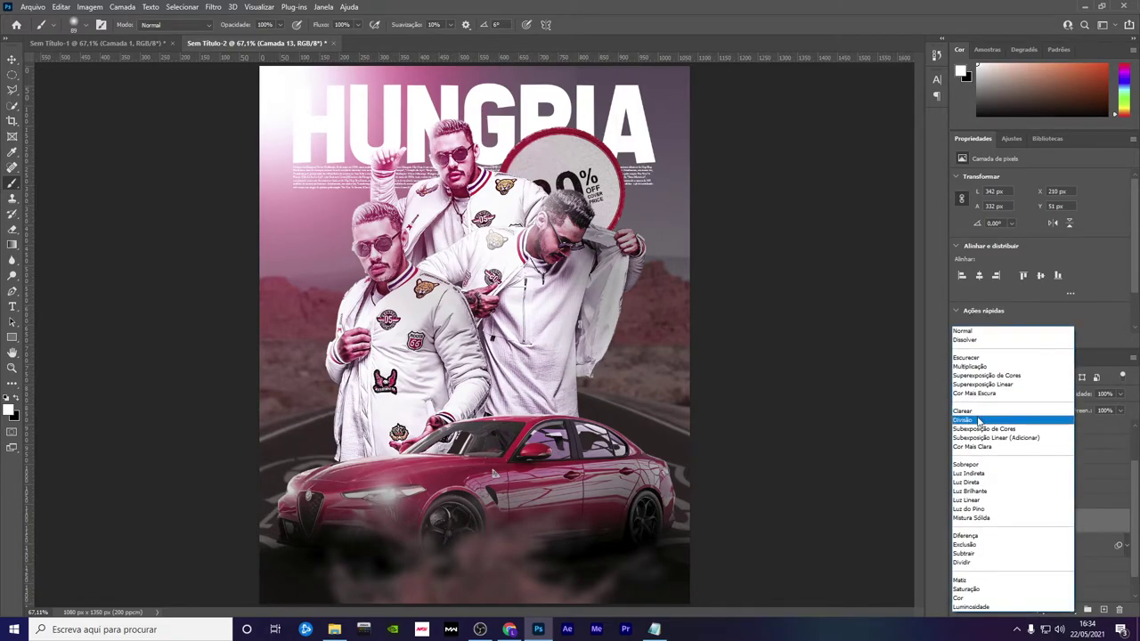
left_click(980, 420)
left_click_drag(1110, 410, 1108, 410)
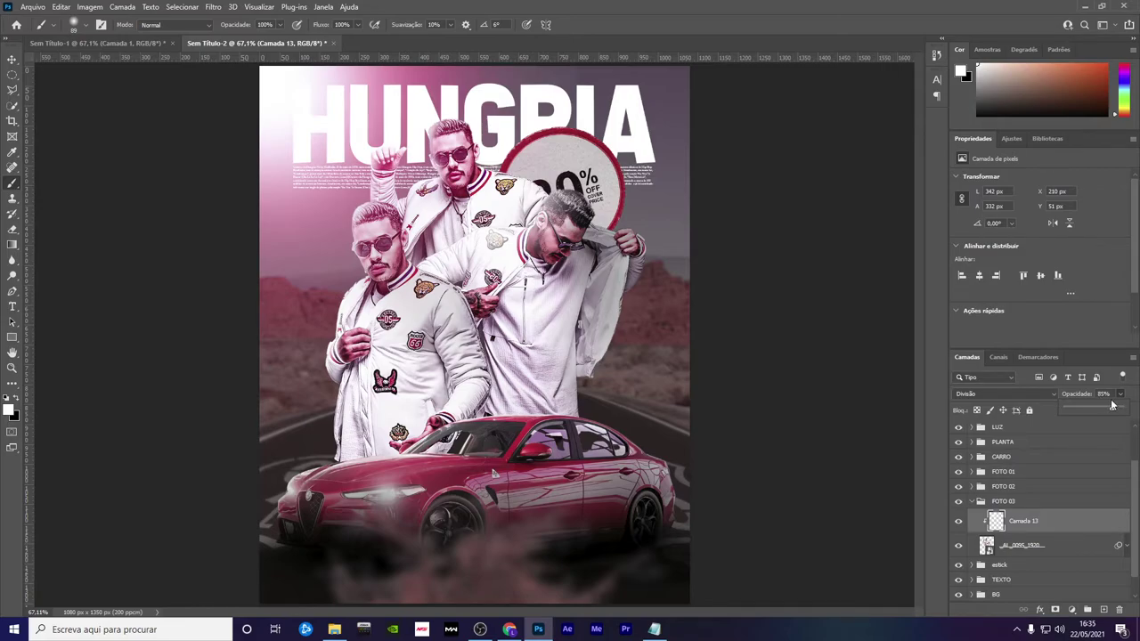
Add Camada 14 with faint black shading on the top man at 87% opacity
left_click(1103, 610)
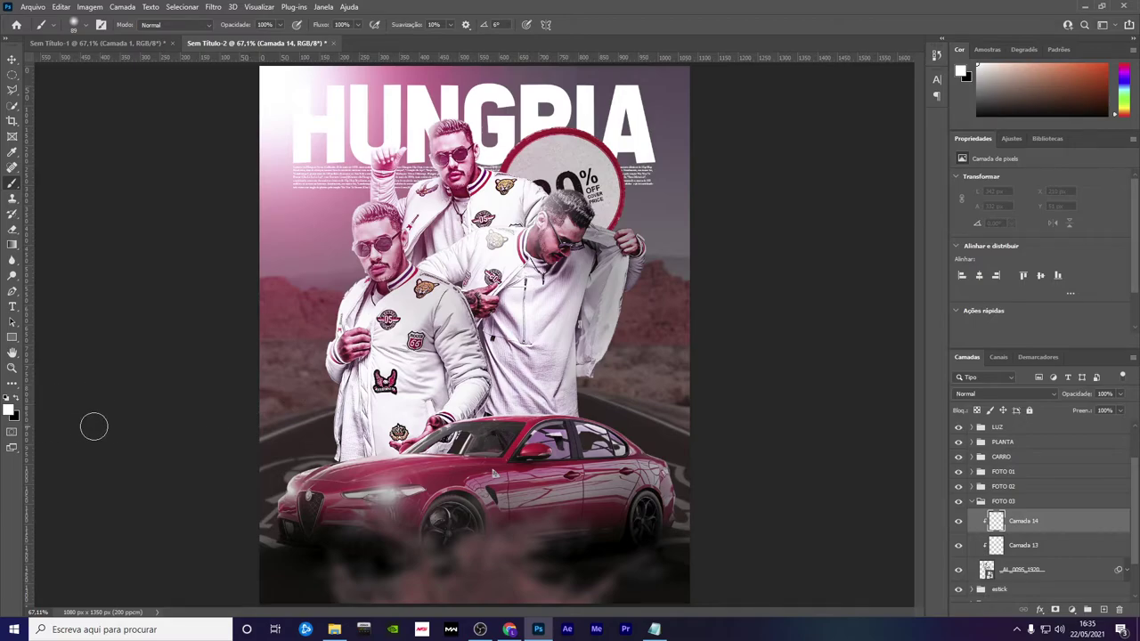
key("x")
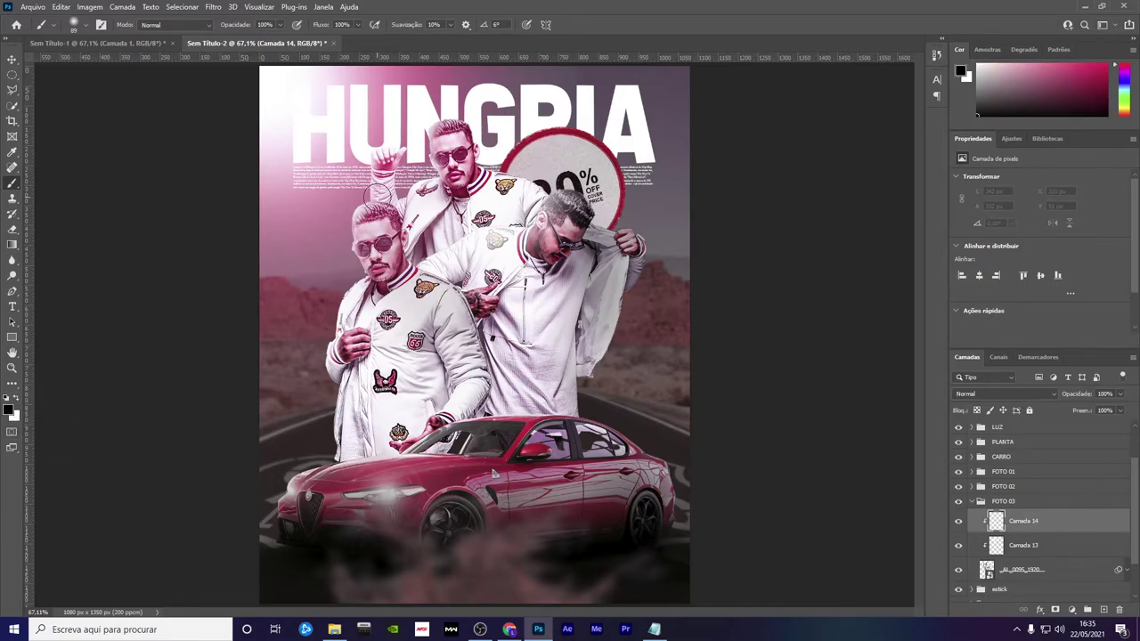
mouse_move(481, 143)
left_mouse_down()
mouse_move(514, 147)
mouse_move(588, 192)
left_mouse_up()
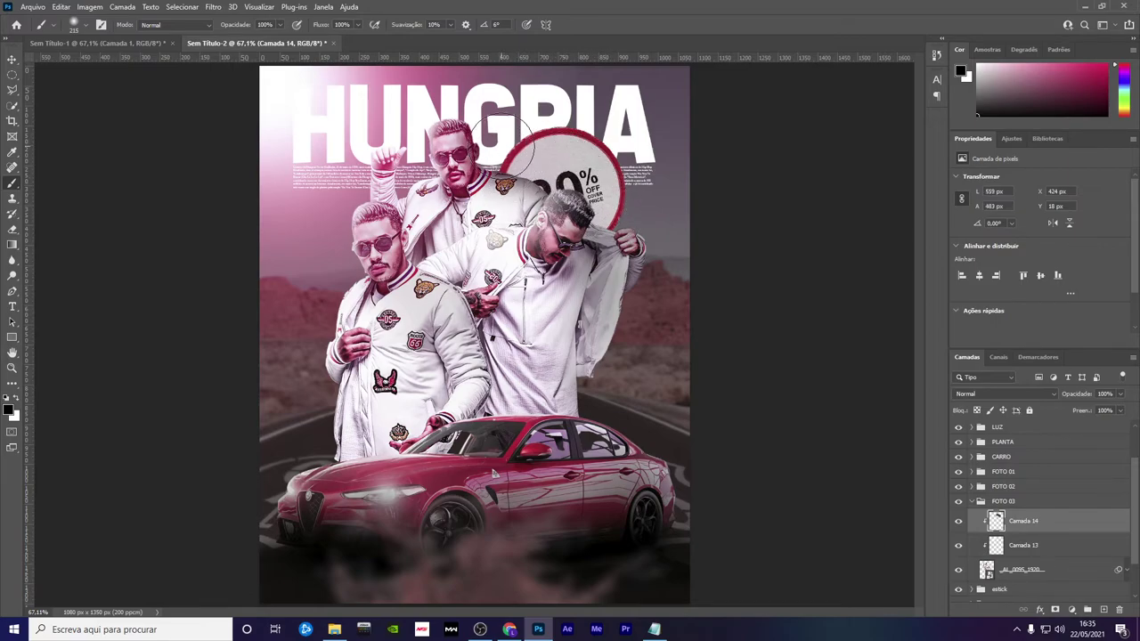
left_click_drag(1122, 397, 1116, 409)
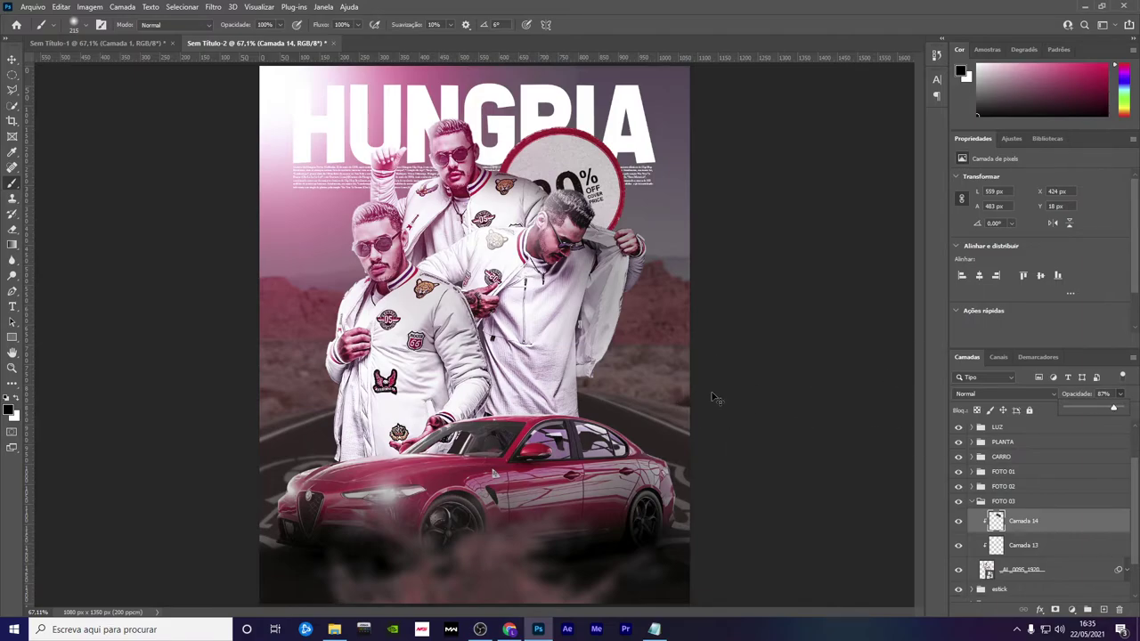
Add Camada 15 clipped to the car layers in the CARRO group
left_click(970, 502)
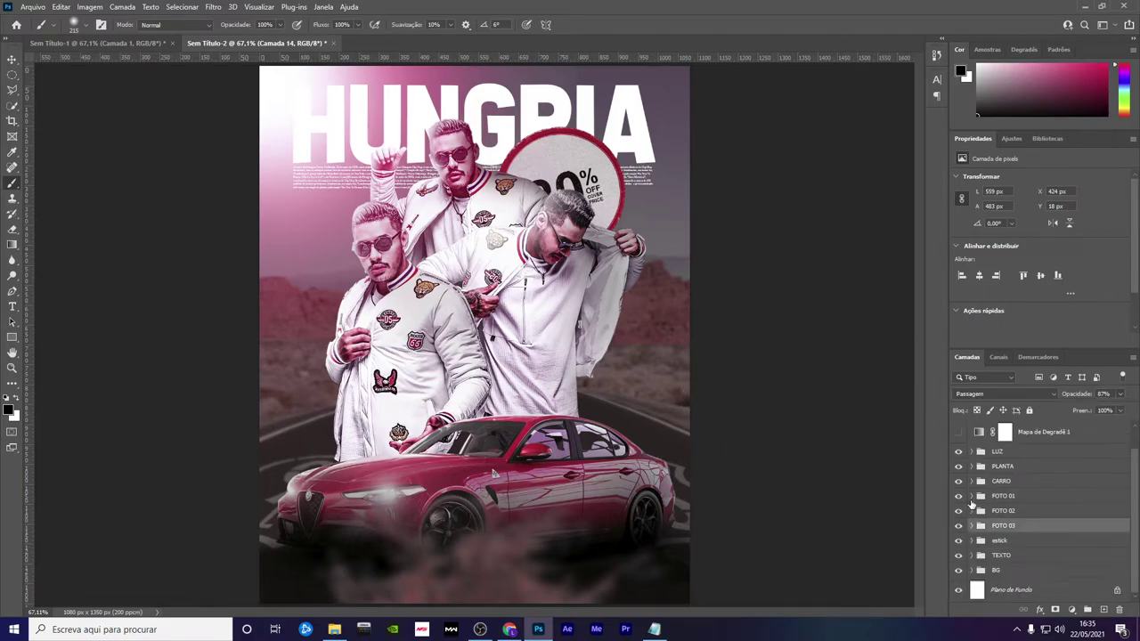
left_click(973, 481)
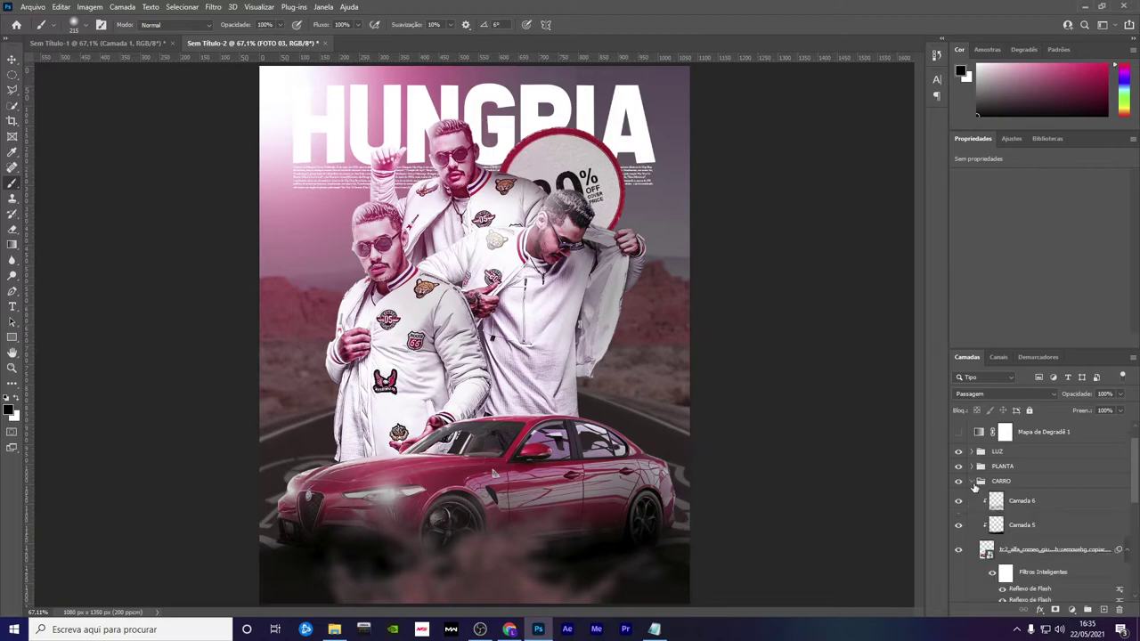
left_click(1016, 504)
left_click(1104, 611)
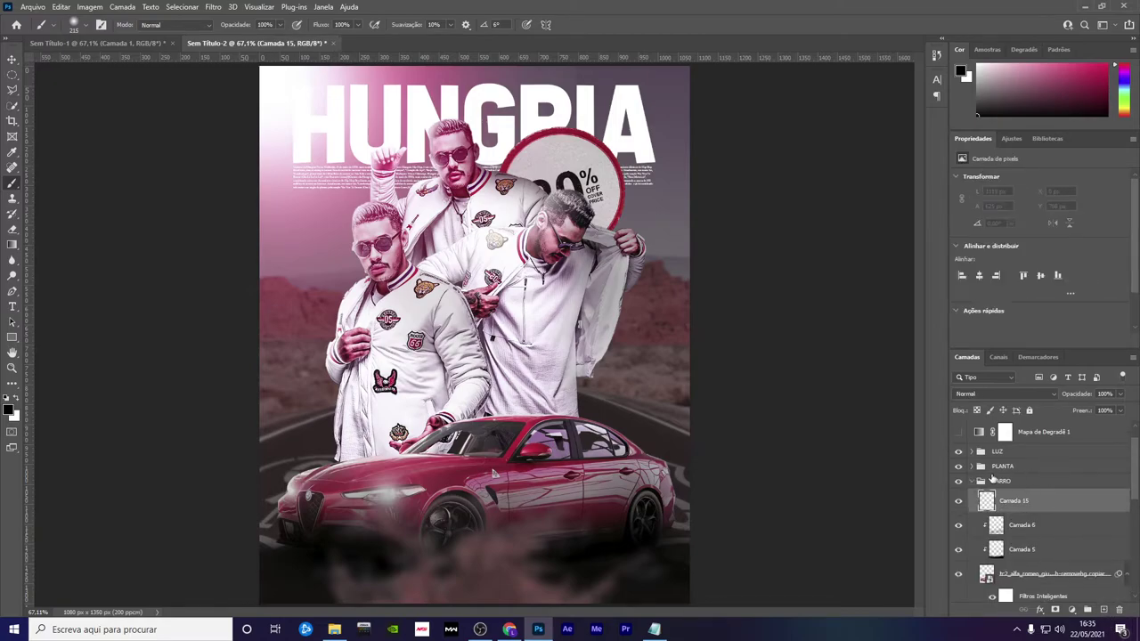
left_click(989, 508, "alt")
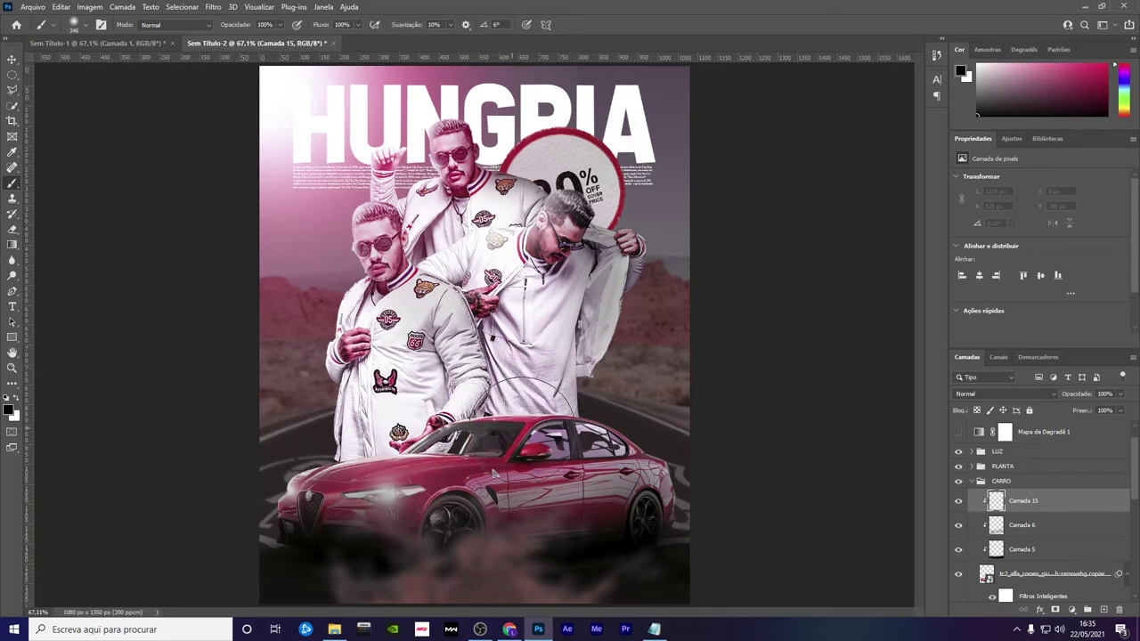
Paint dark shading over the car's rear on Camada 15
mouse_move(515, 365)
left_mouse_down()
mouse_move(491, 382)
mouse_move(669, 412)
left_mouse_up()
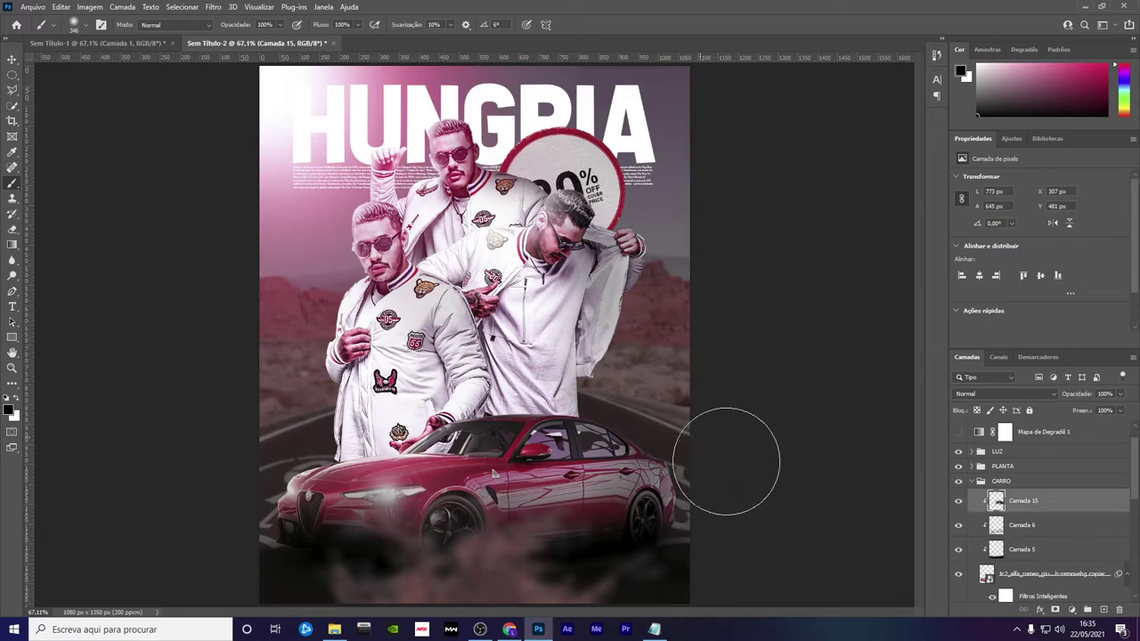
mouse_move(436, 357)
left_mouse_down()
mouse_move(600, 518)
mouse_move(559, 541)
left_mouse_up()
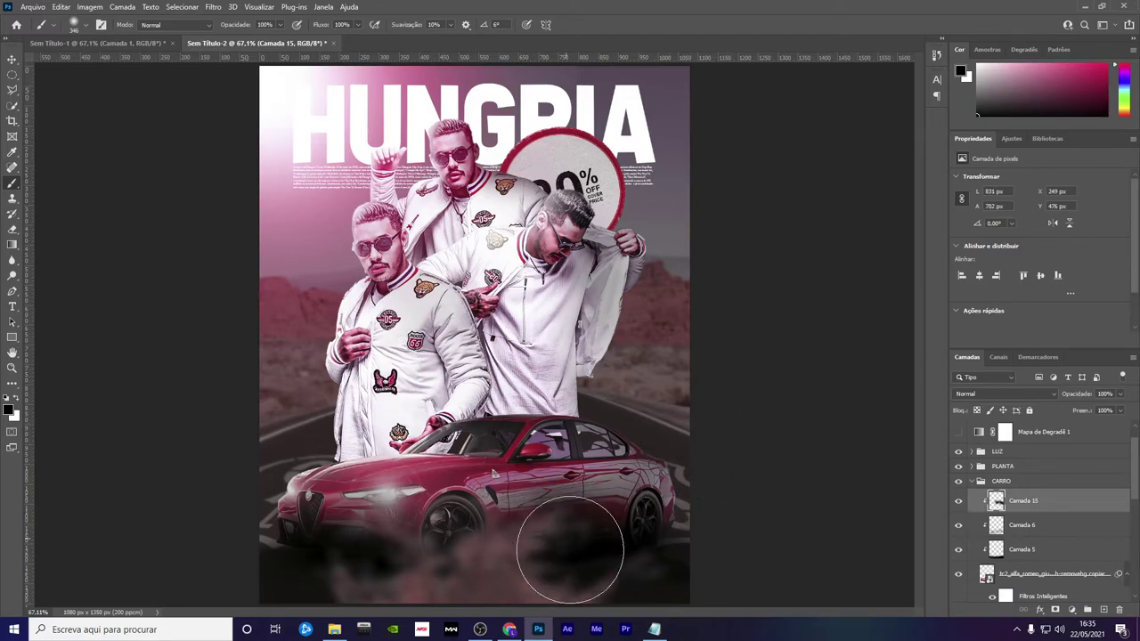
key("ctrl+z")
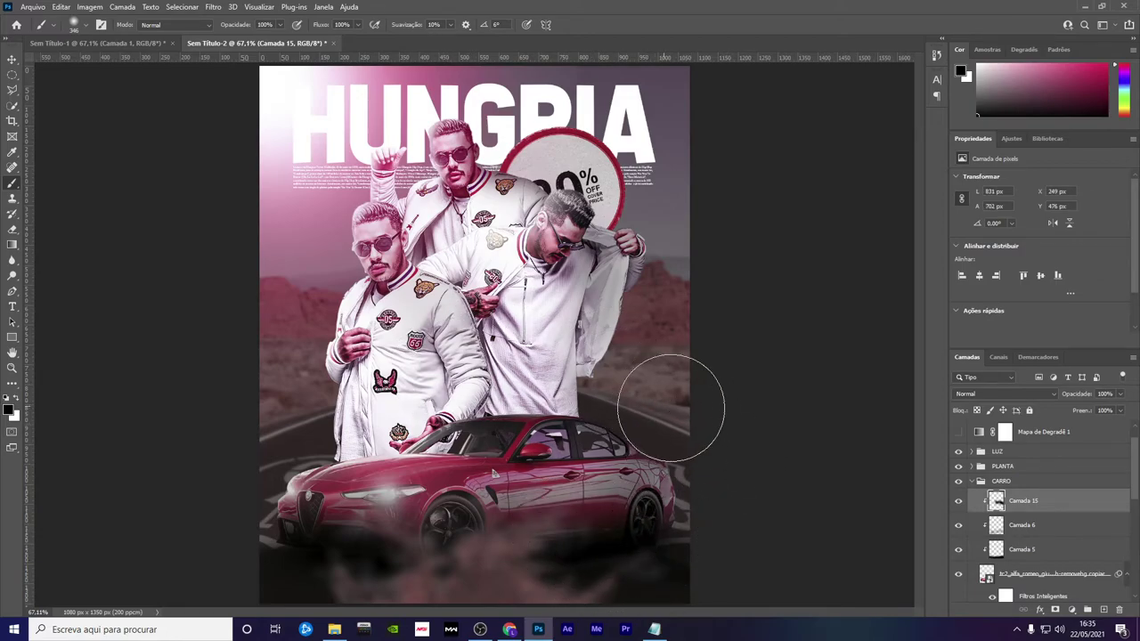
left_click_drag(426, 378, 432, 385)
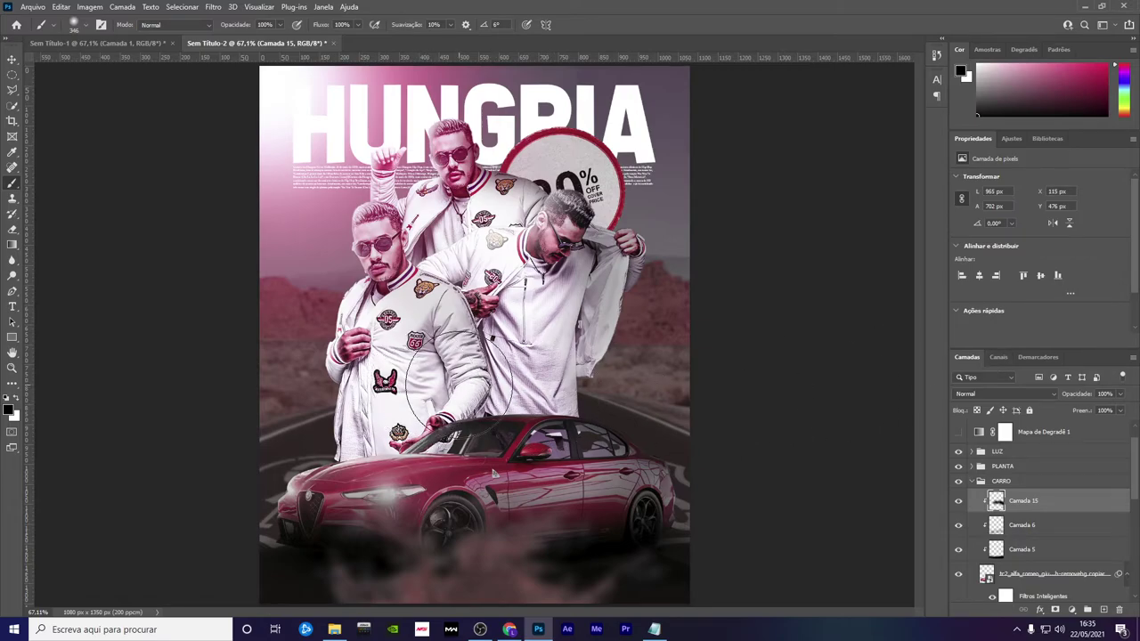
left_click(958, 524)
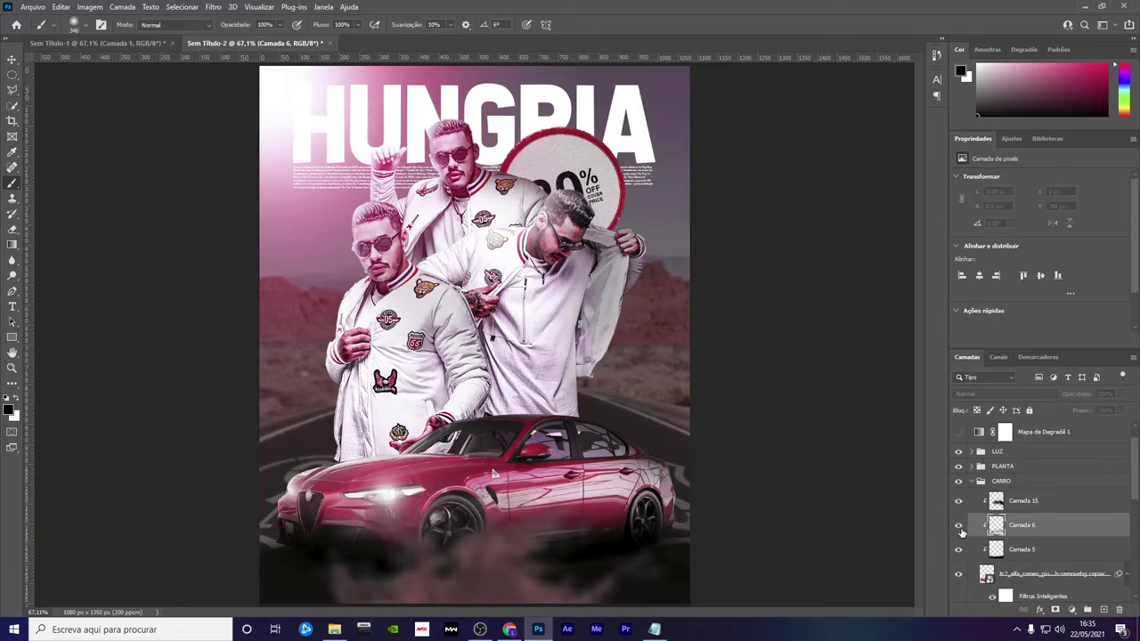
Add clipped Camada 16 and paint a soft white glow near the car's front
left_click(1105, 611)
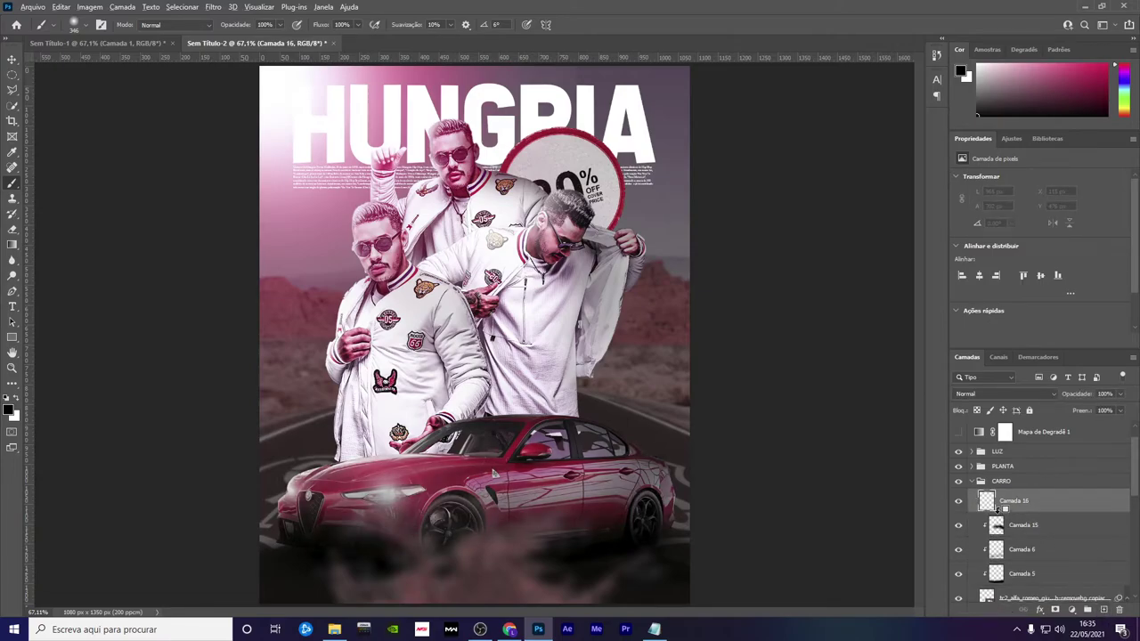
left_click(1002, 512, "alt")
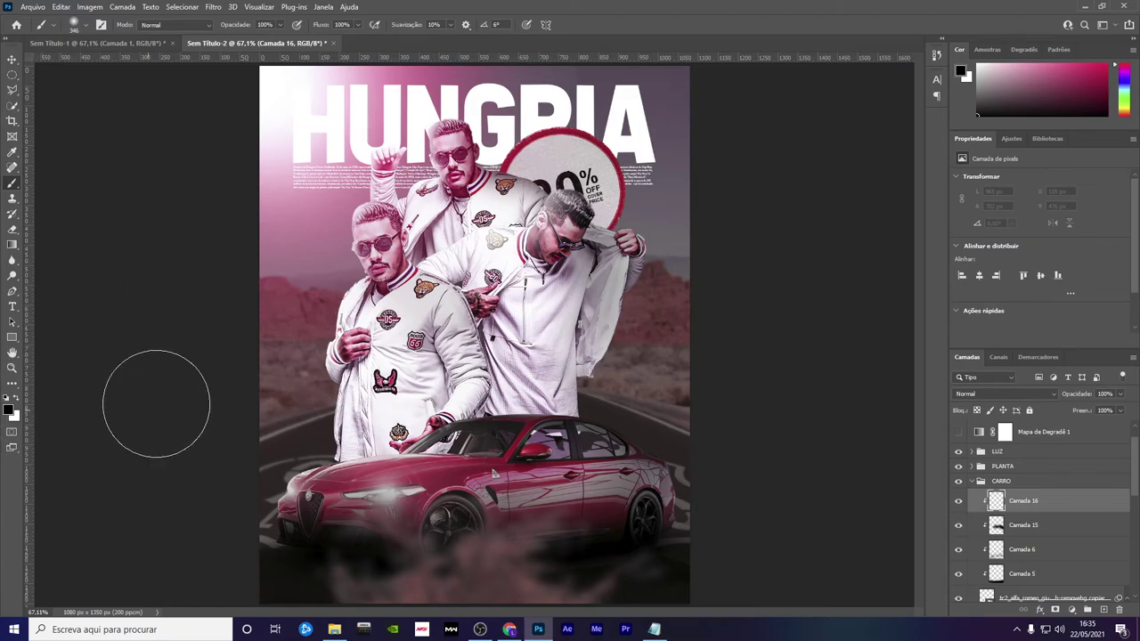
key("x")
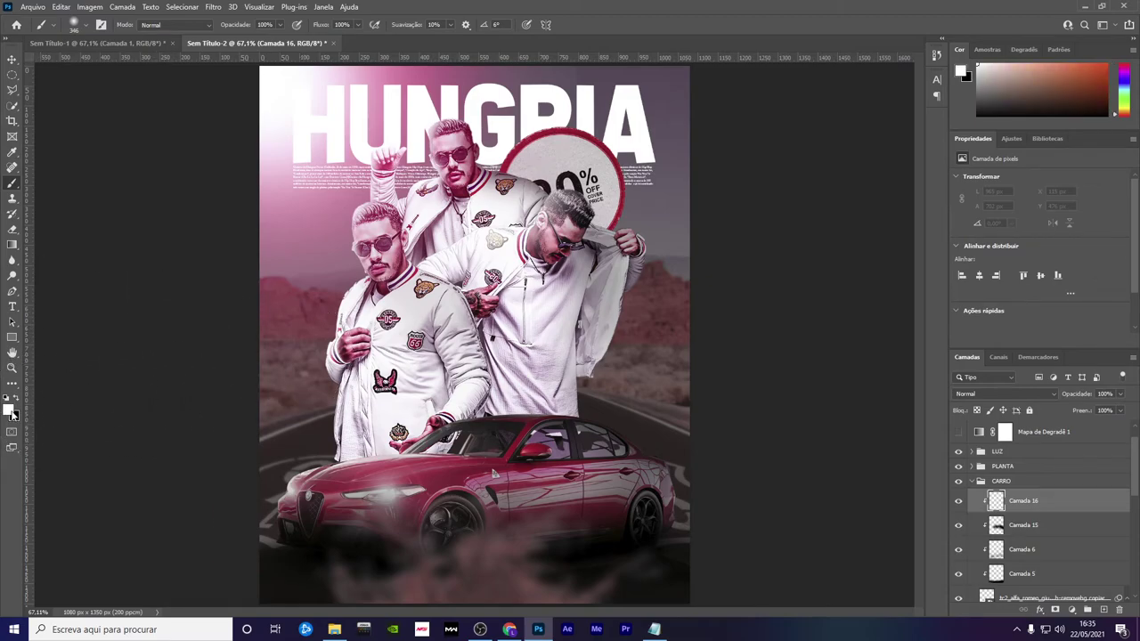
left_click_drag(277, 386, 253, 391)
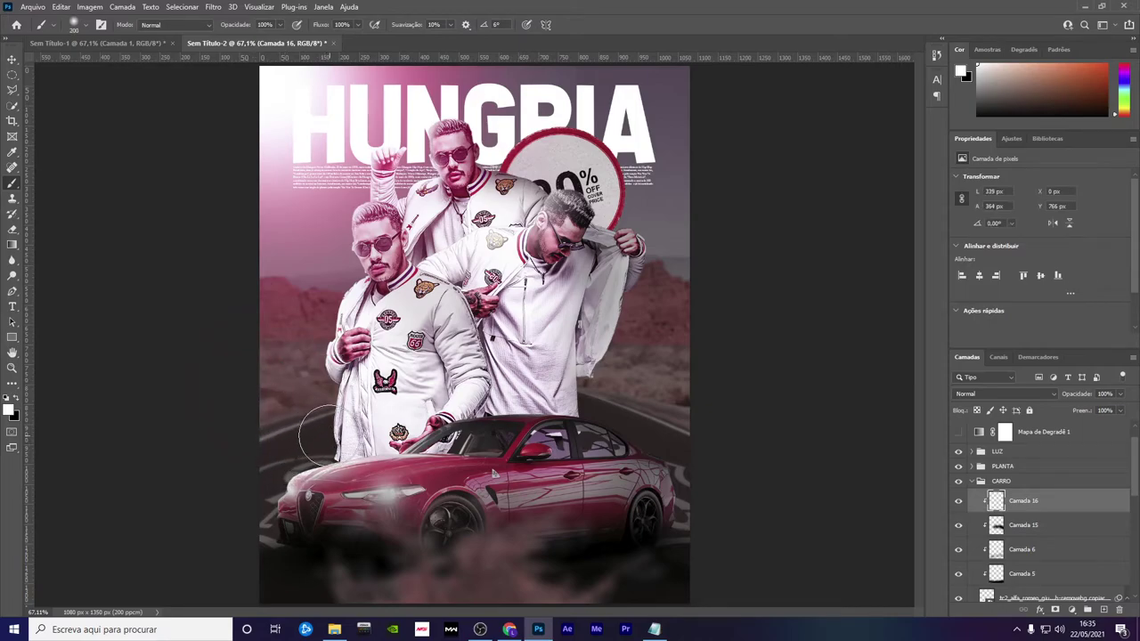
mouse_move(314, 436)
left_mouse_down()
mouse_move(293, 434)
mouse_move(267, 472)
mouse_move(276, 442)
left_mouse_up()
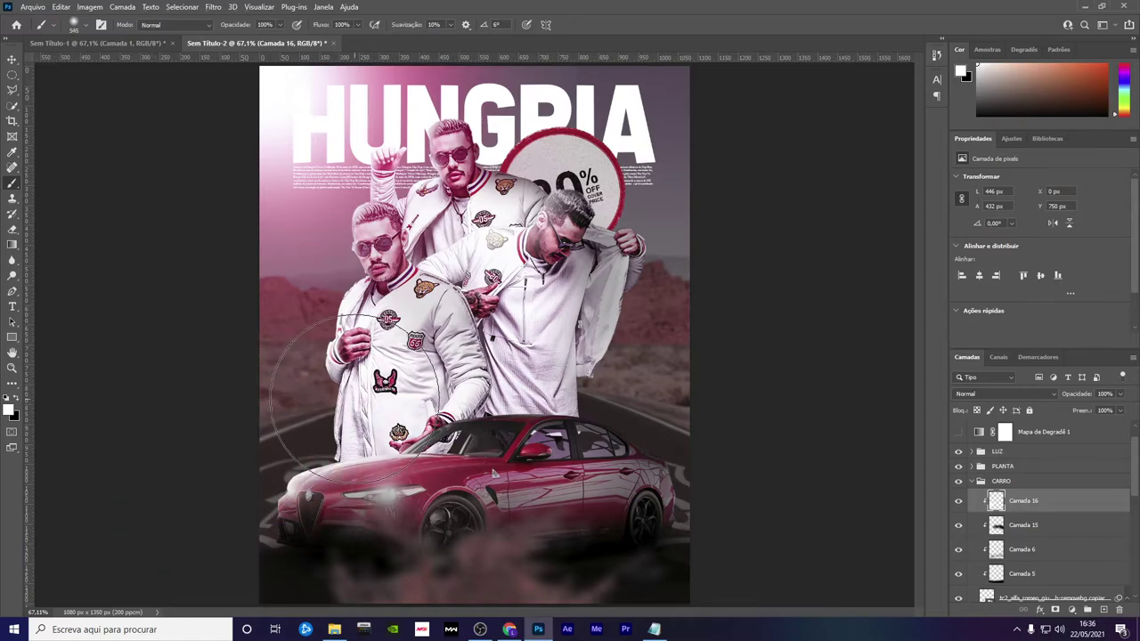
left_click_drag(101, 369, 374, 501)
key("ctrl+z")
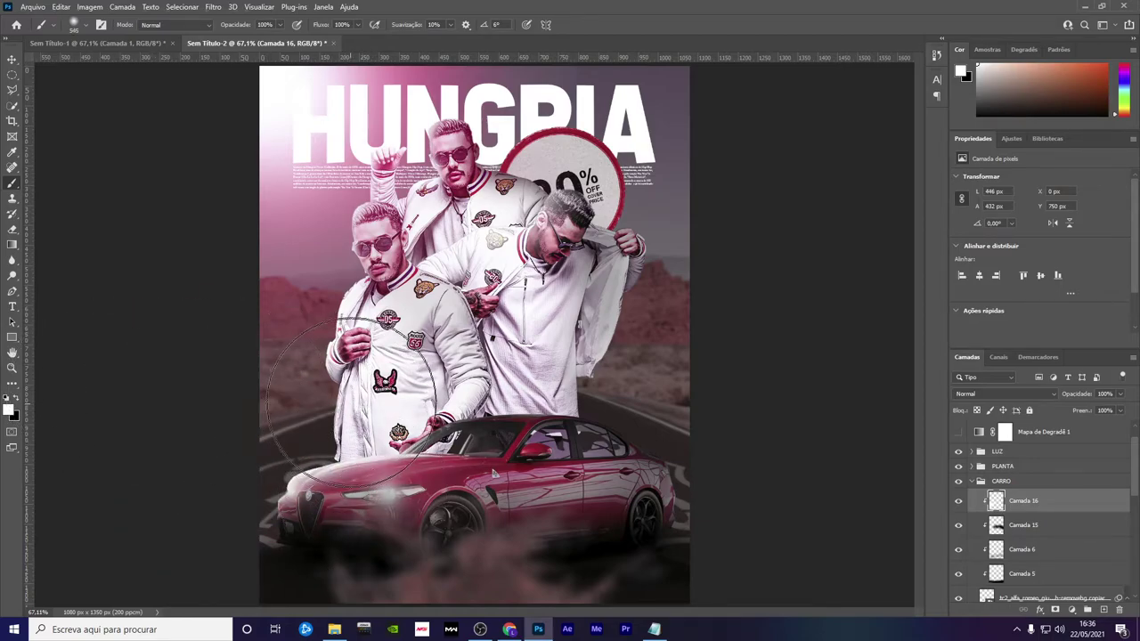
left_click_drag(354, 411, 239, 434)
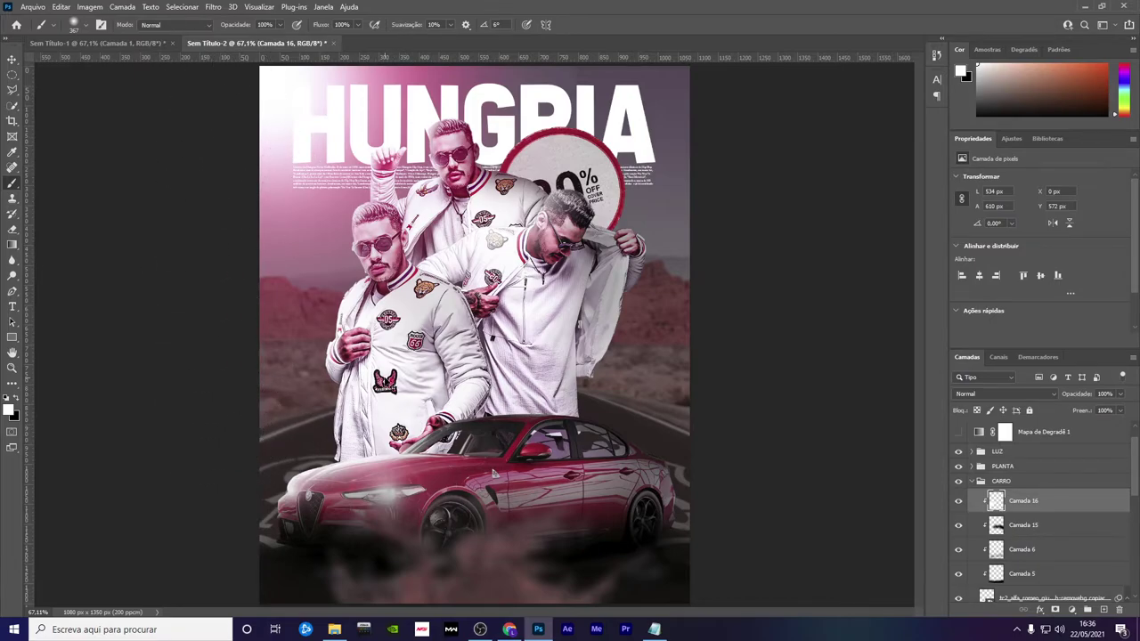
scroll(443, 334, "up", 1)
scroll(443, 334, "down", 1)
scroll(443, 334, "down", 1)
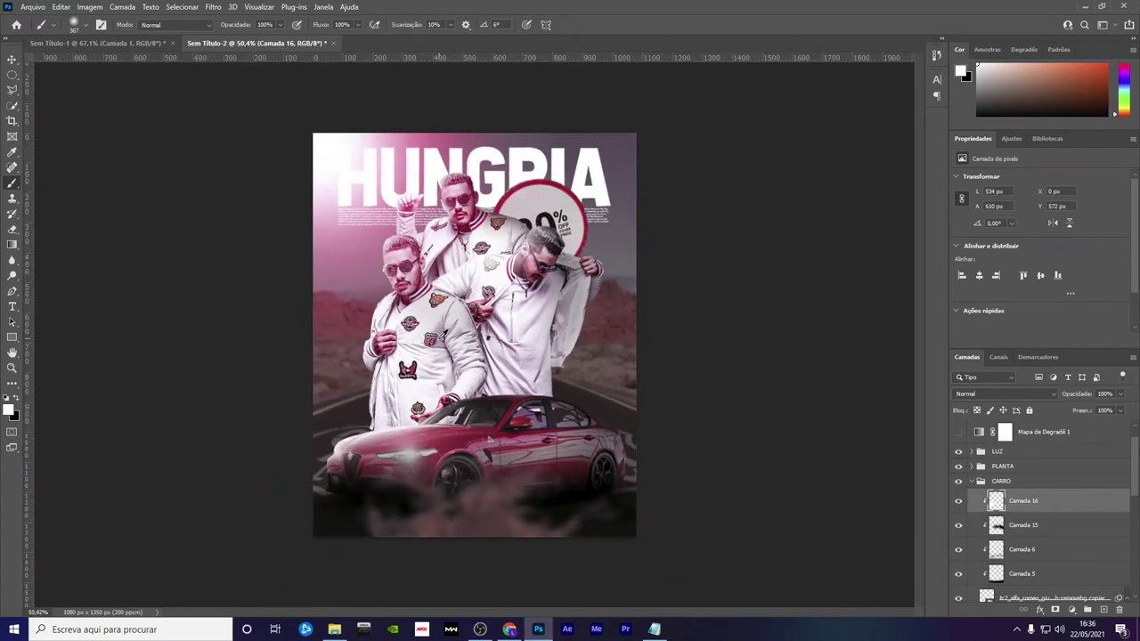
scroll(446, 335, "up", 1)
scroll(445, 335, "up", 1)
scroll(448, 338, "down", 2)
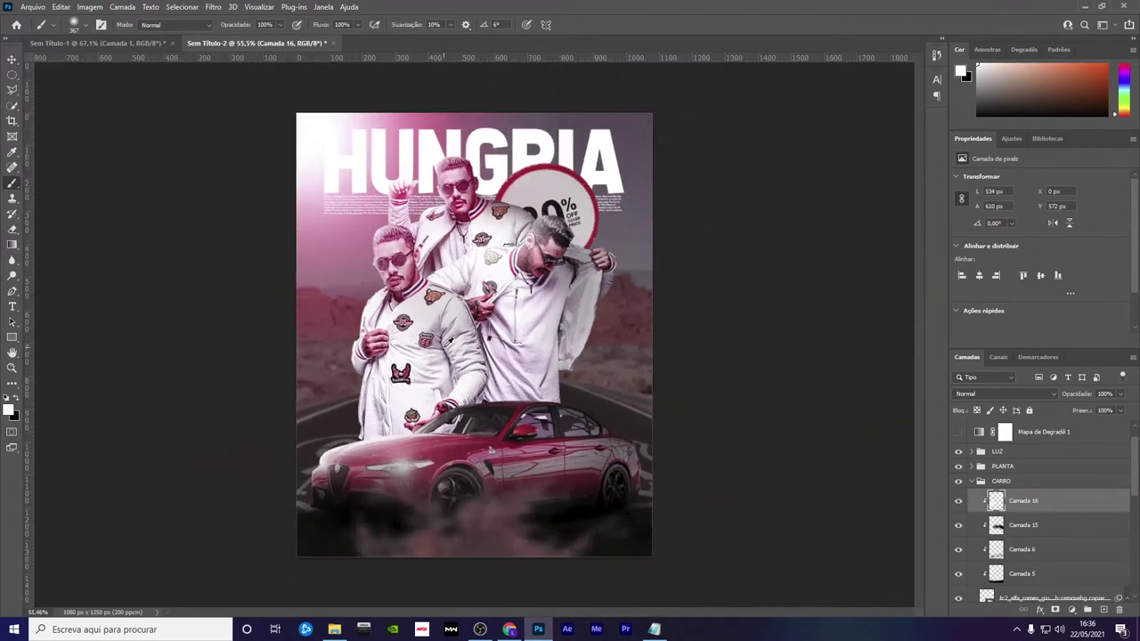
scroll(450, 348, "up", 2)
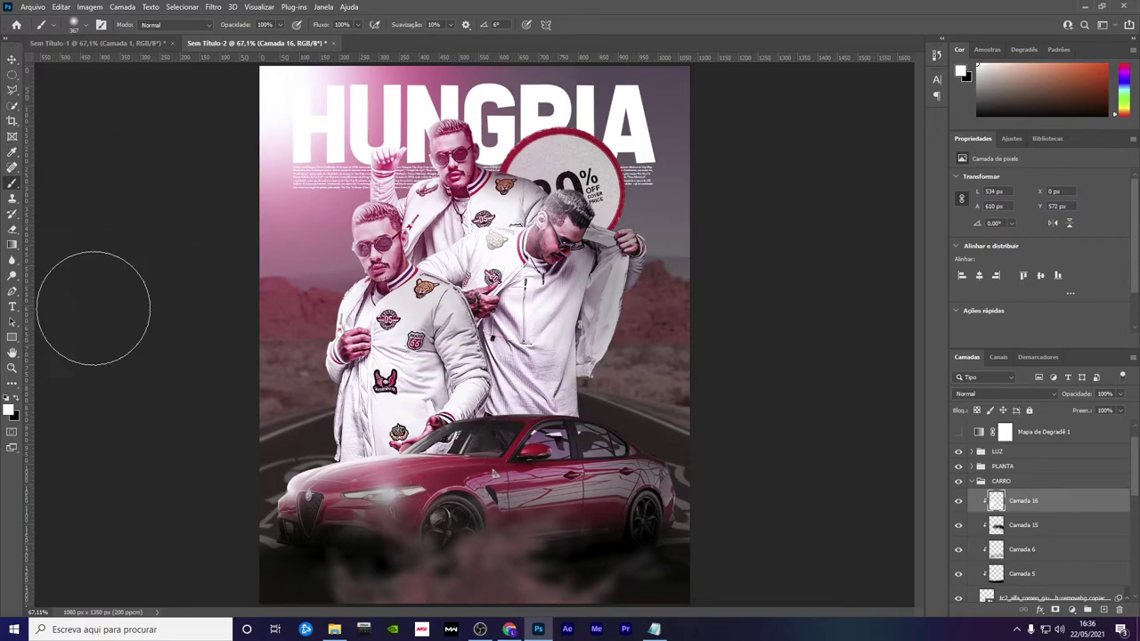
Switch to the browser and search for 'textura' from the address bar
left_click(510, 630)
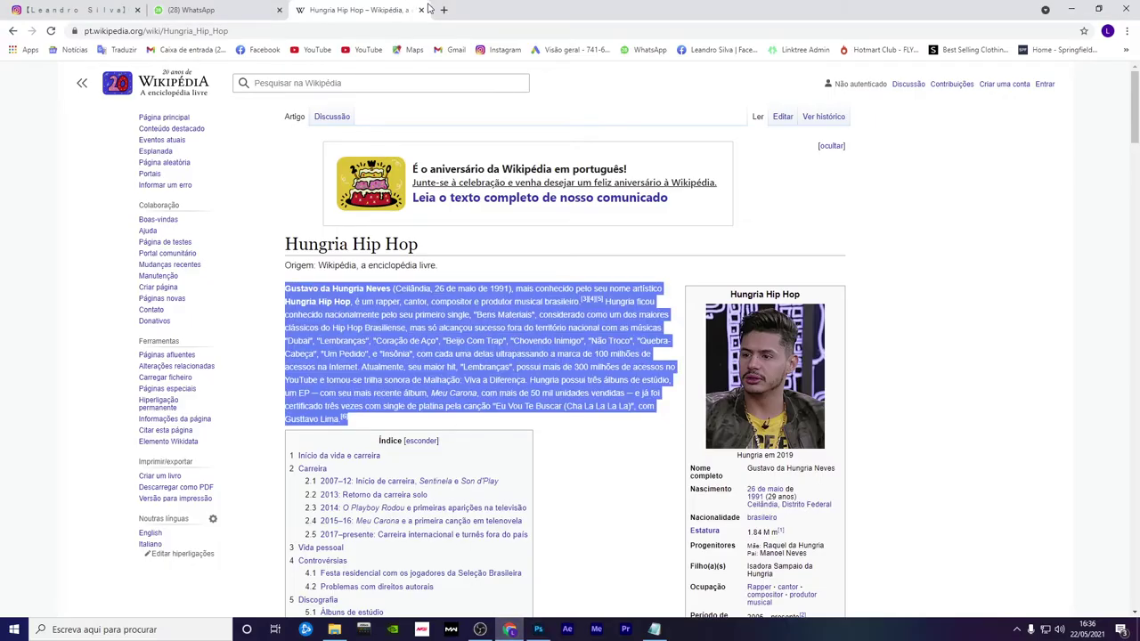
left_click(216, 31)
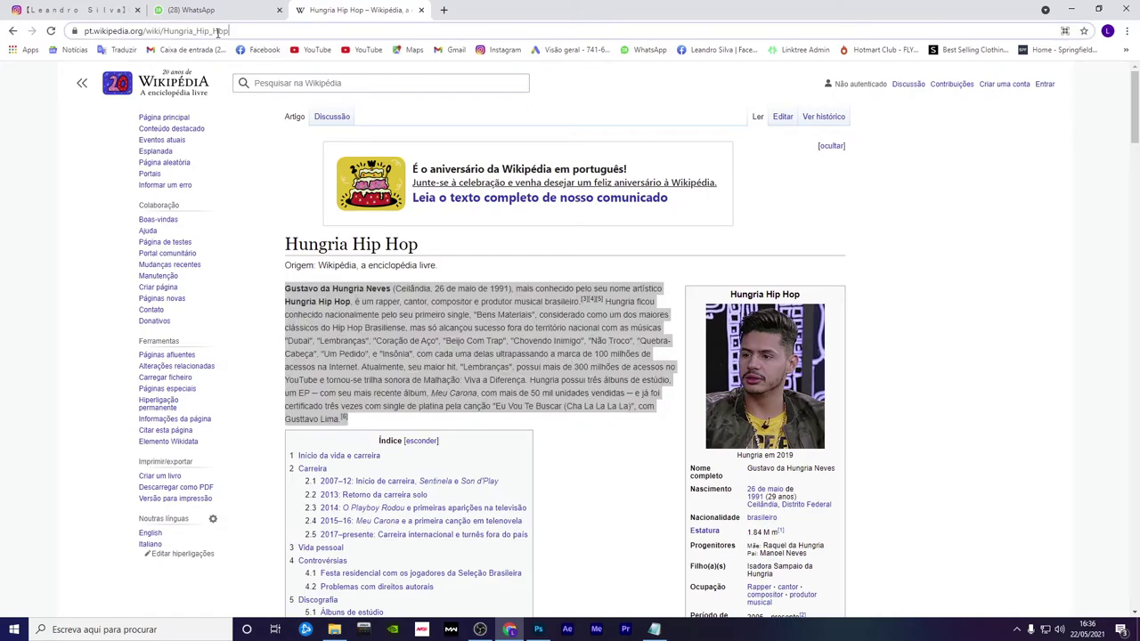
key("ctrl+a")
type("textur")
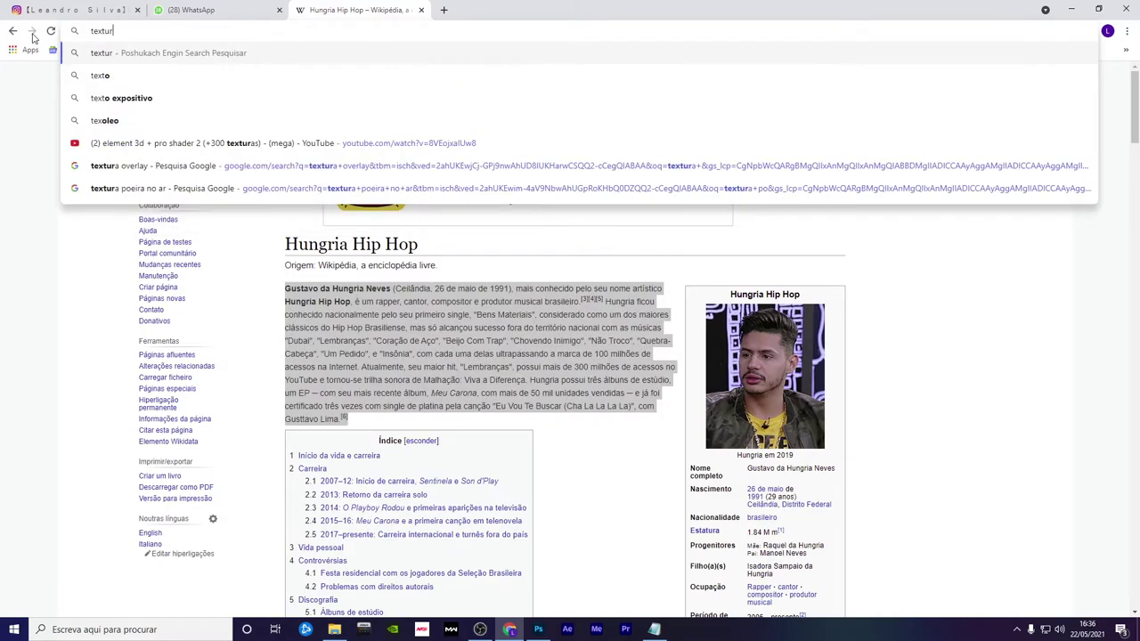
type("a")
key("Return")
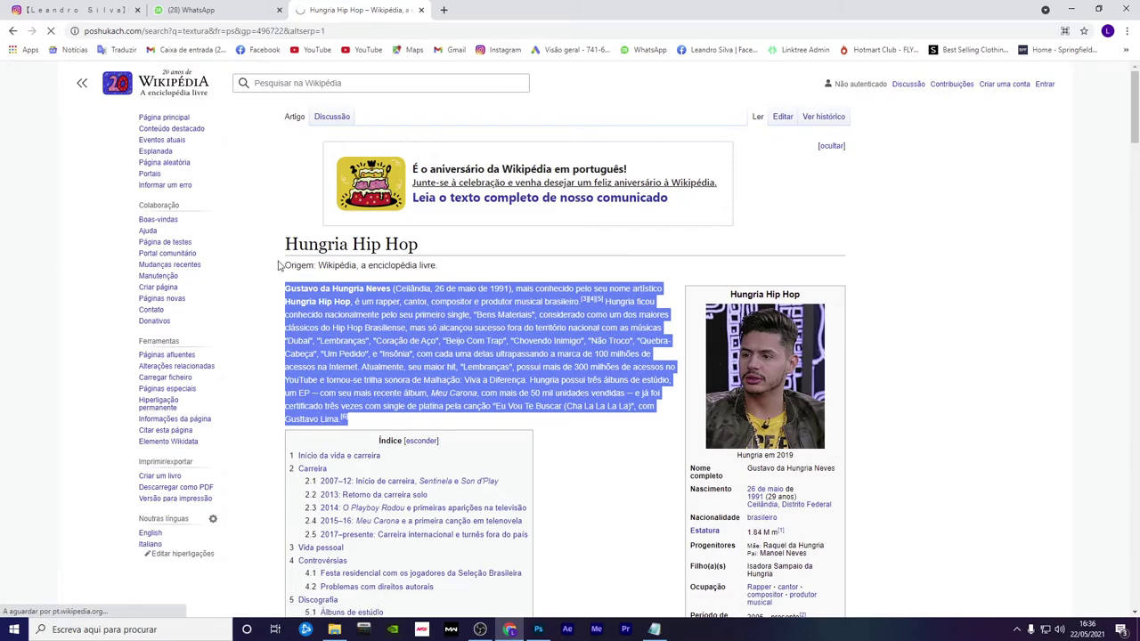
Close the textura tab and open WhatsApp and a fresh Google tab
key("ctrl+shift+Tab")
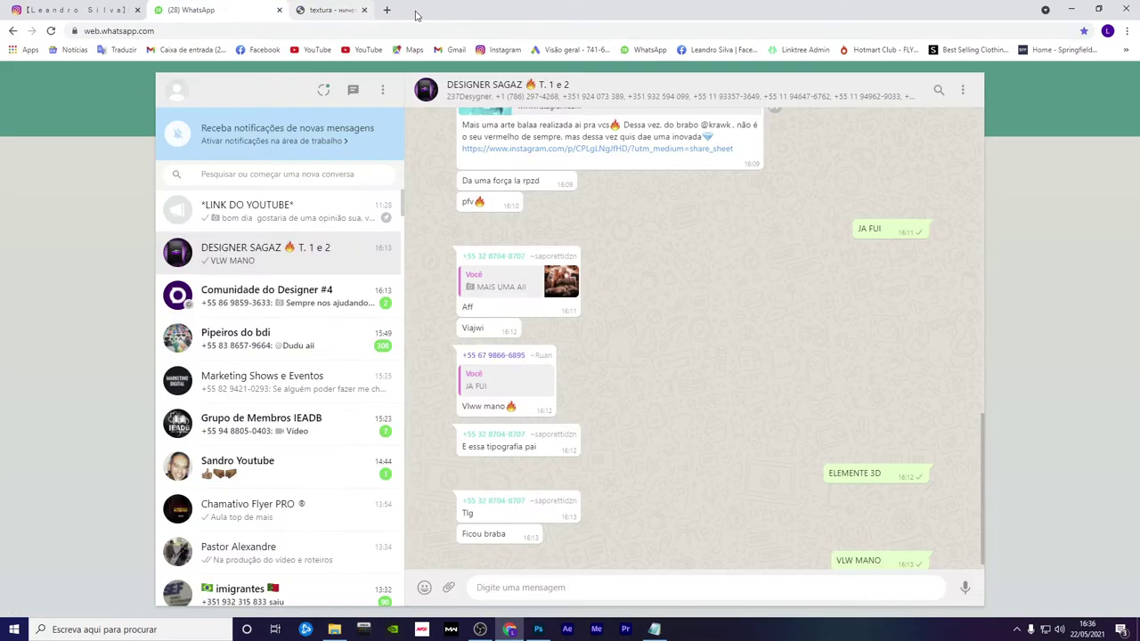
left_click(364, 10)
left_click(305, 12)
type("web.whatsapp.com")
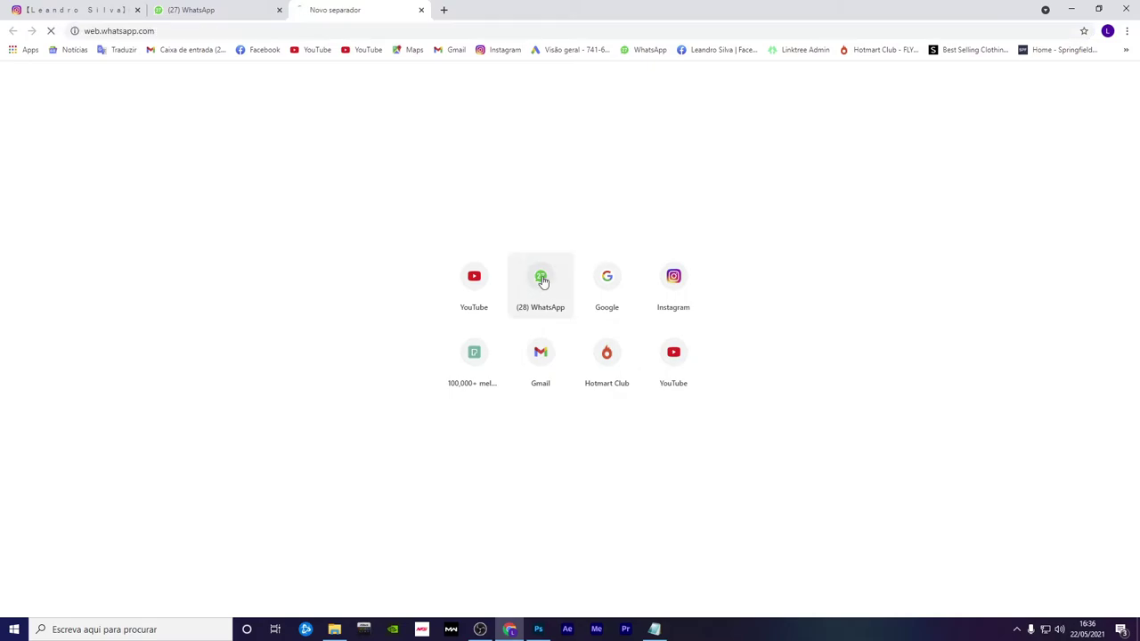
left_click(540, 279)
left_click(423, 10)
left_click(303, 10)
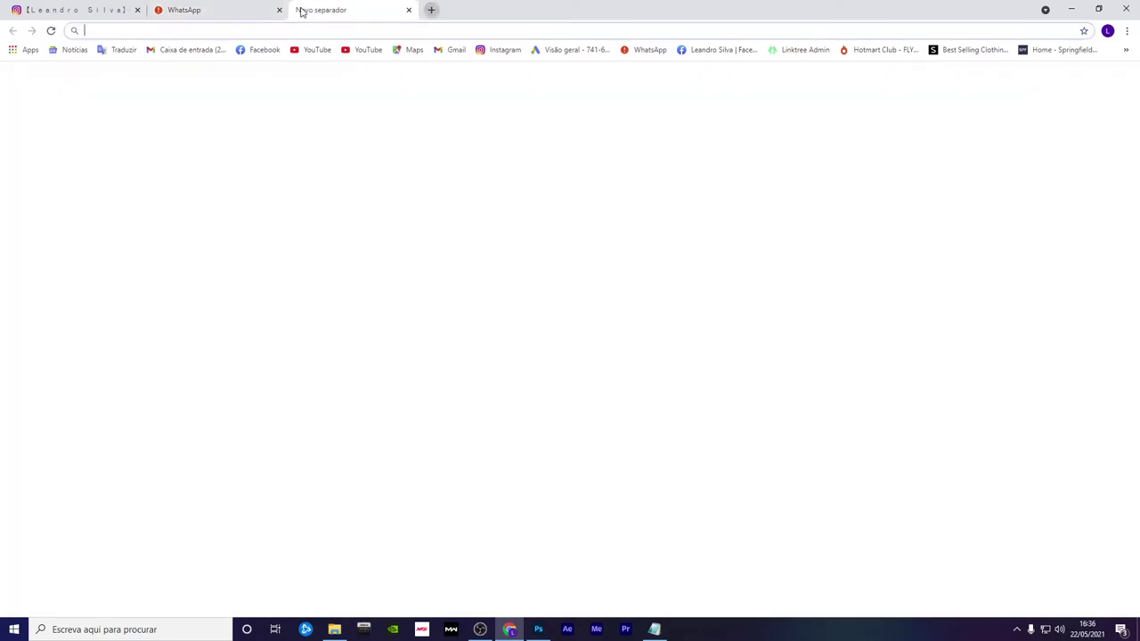
left_click(611, 288)
left_click(247, 13)
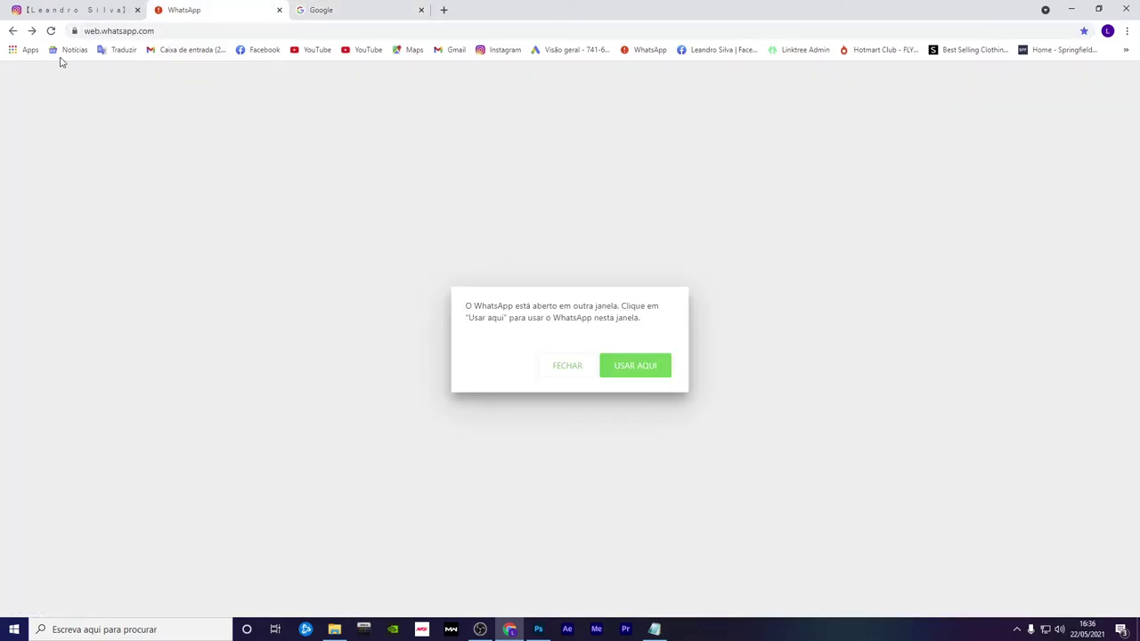
left_click(374, 10)
Search Google Images for 'texturas poeira' and copy the black-background smoke texture
left_click(507, 294)
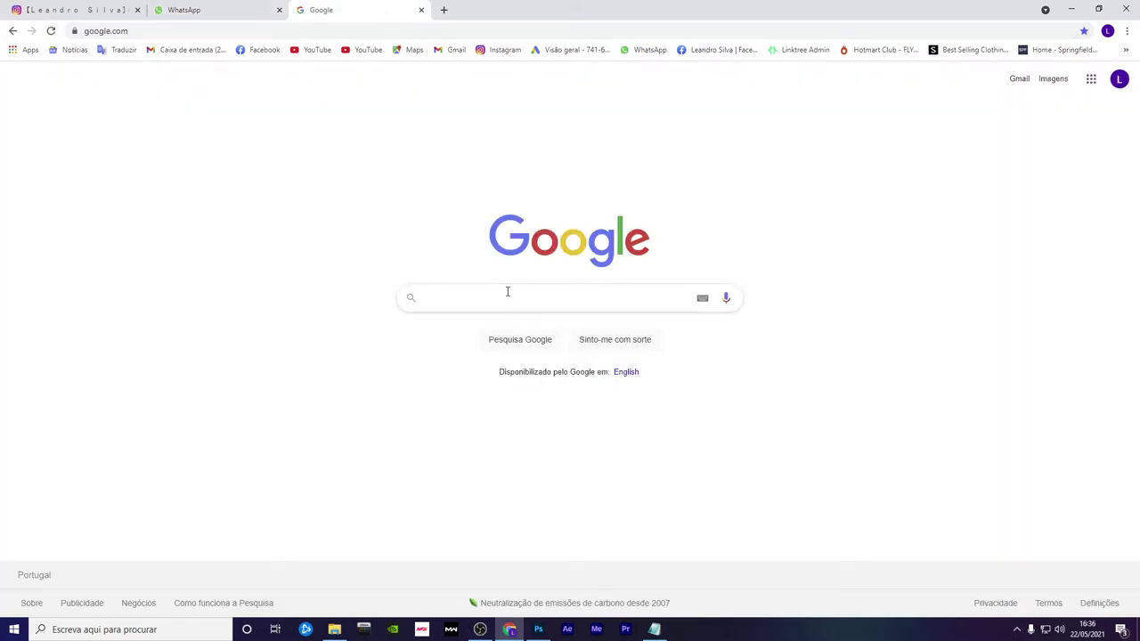
type("textur")
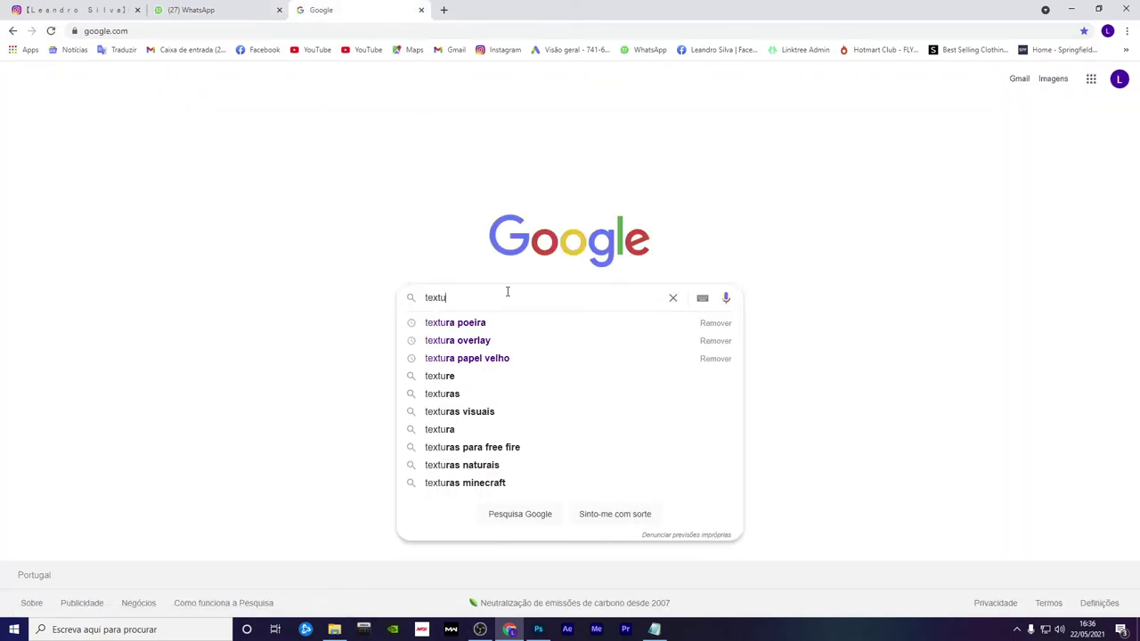
type("as")
key("Return")
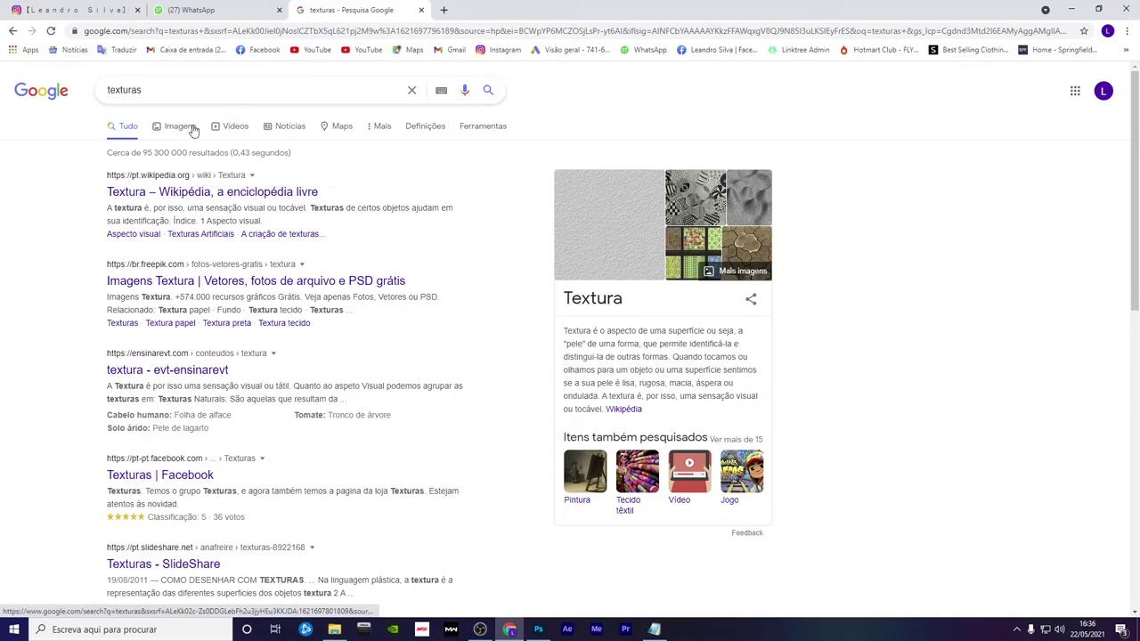
left_click(190, 127)
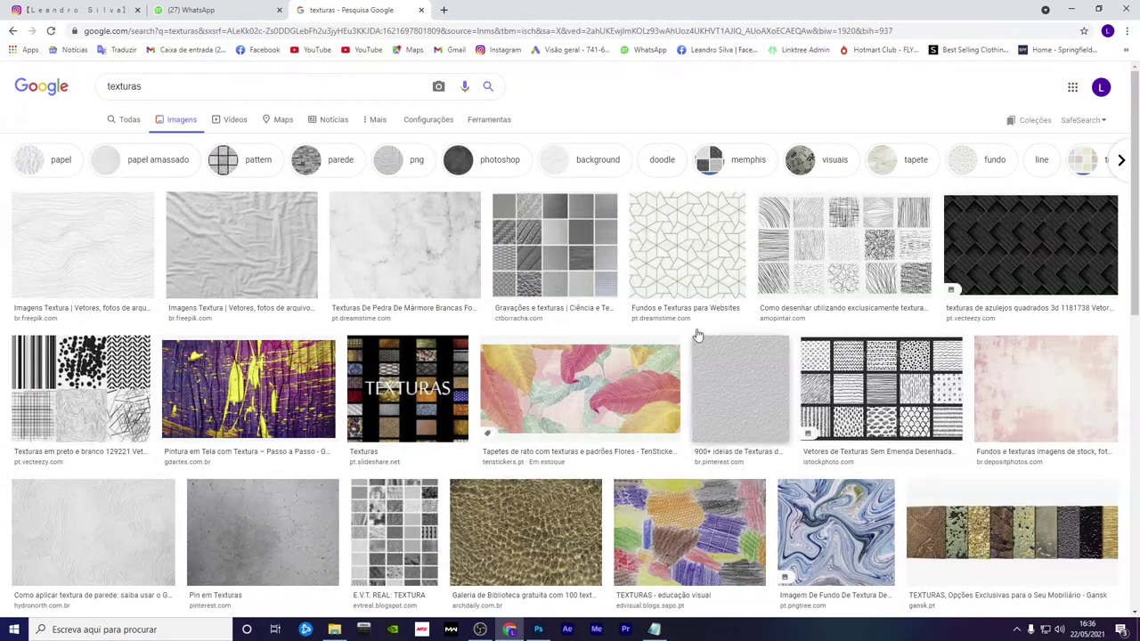
left_click(183, 86)
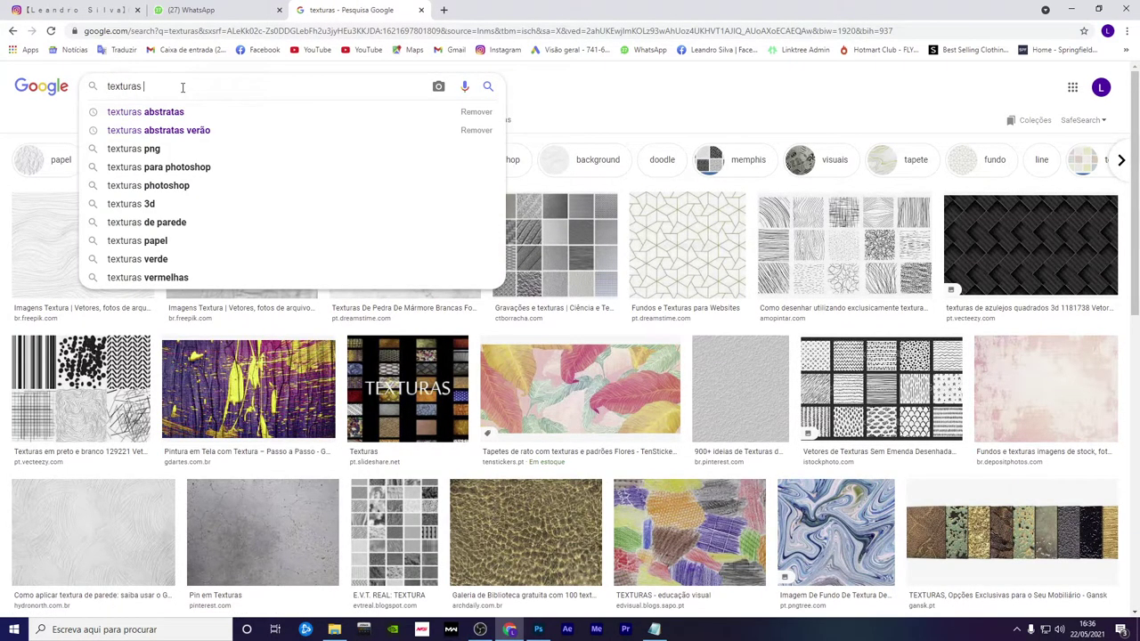
type("poeira")
key("Return")
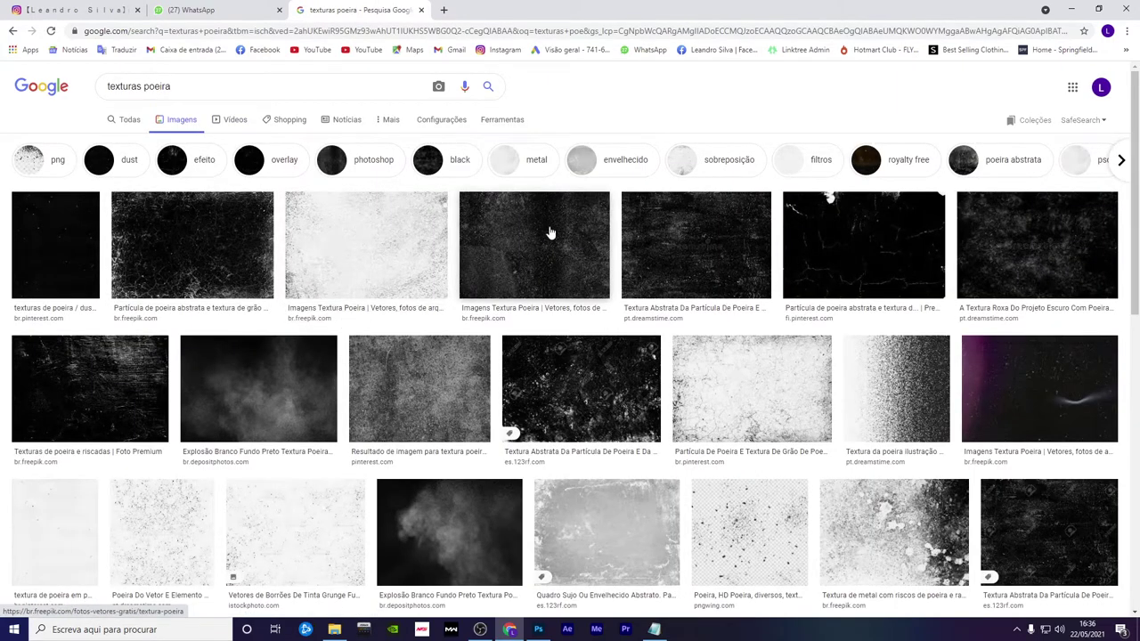
scroll(370, 329, "down", 3)
left_click(402, 224)
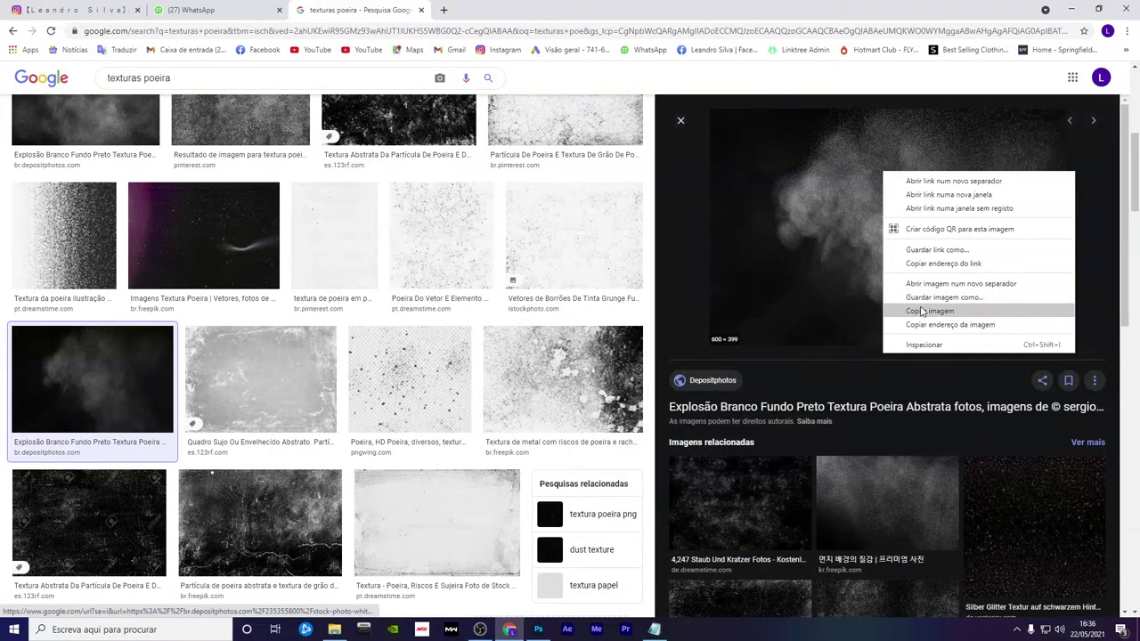
left_click(930, 311)
left_click(539, 631)
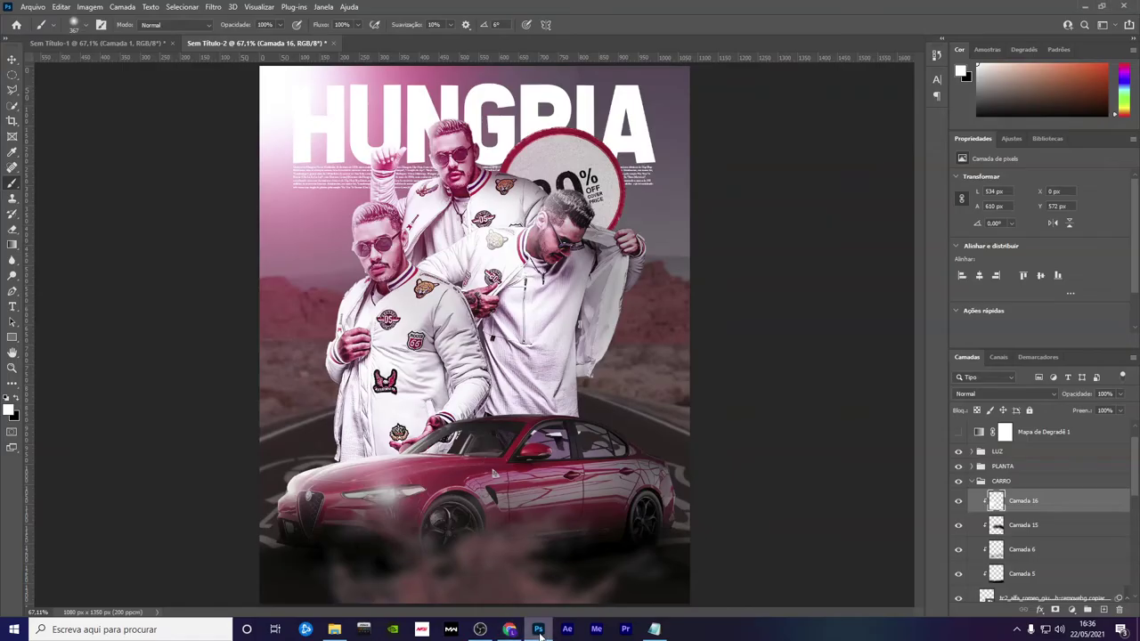
key("ctrl+v")
key("ctrl+t")
mouse_move(534, 399)
left_mouse_down()
mouse_move(486, 459)
mouse_move(744, 628)
left_mouse_up()
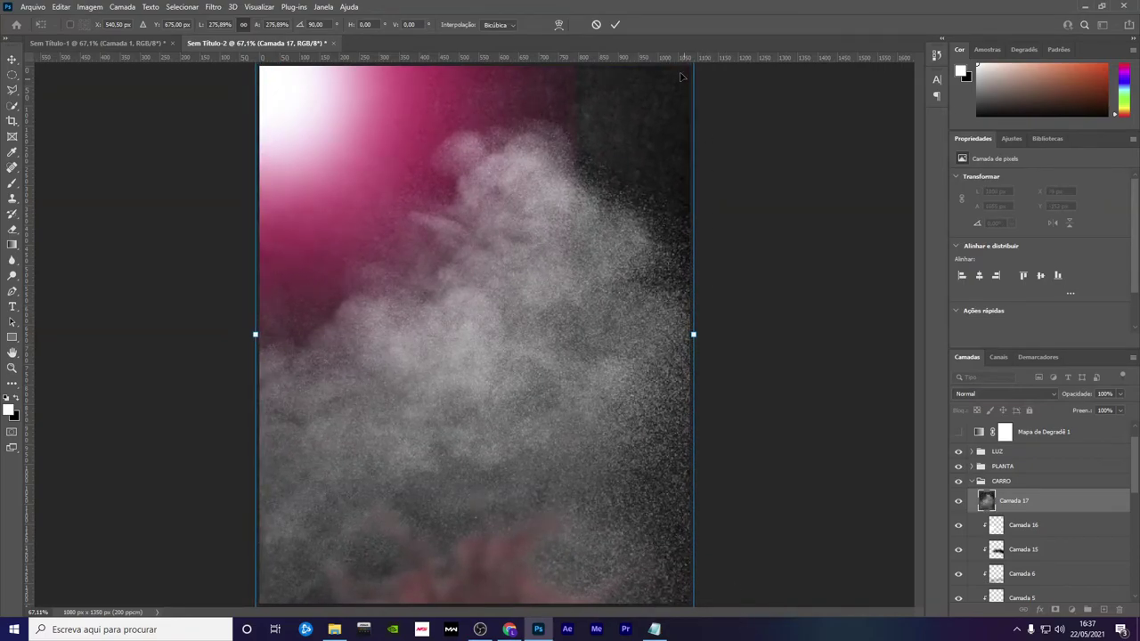
left_click(615, 24)
left_click_drag(1051, 493, 1039, 445)
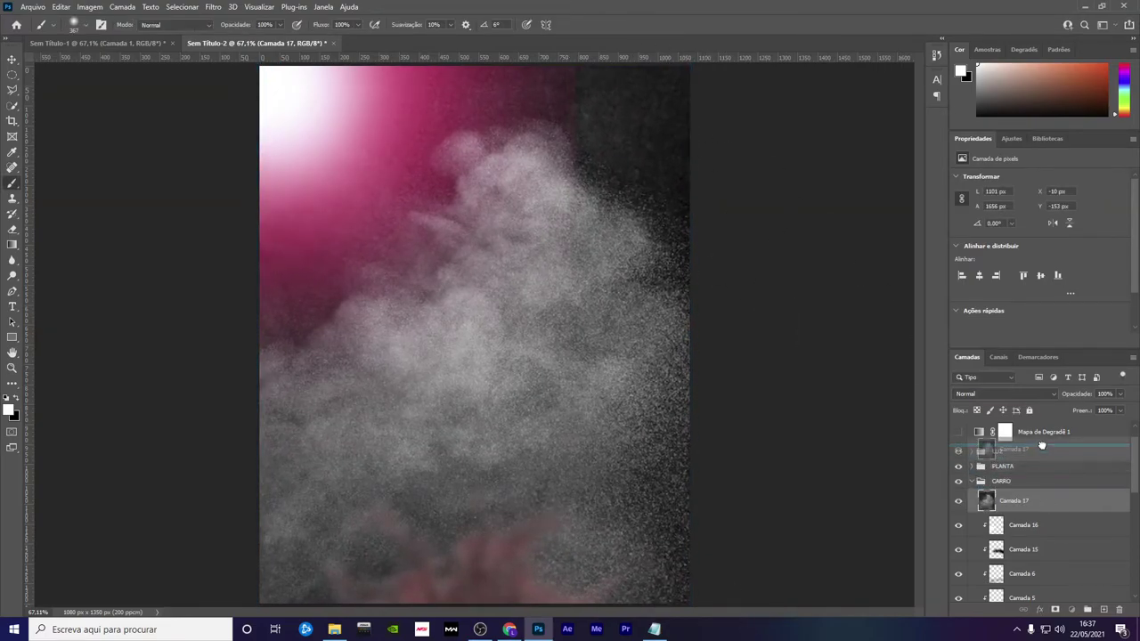
left_click(1007, 394)
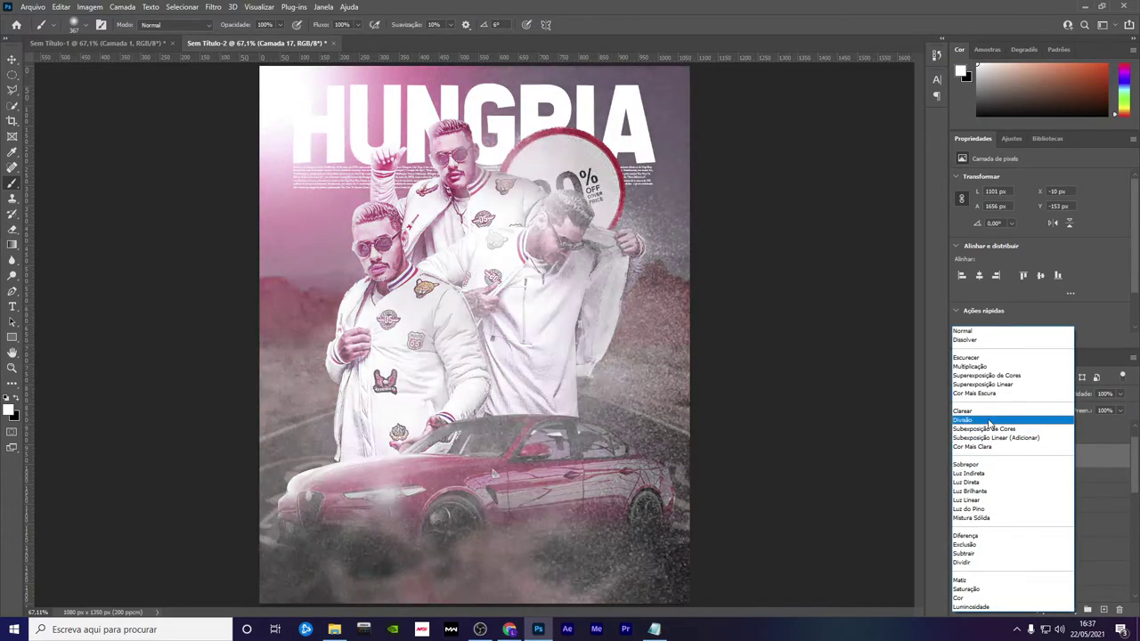
left_click(980, 420)
left_click(1120, 394)
left_click_drag(1125, 409, 1105, 412)
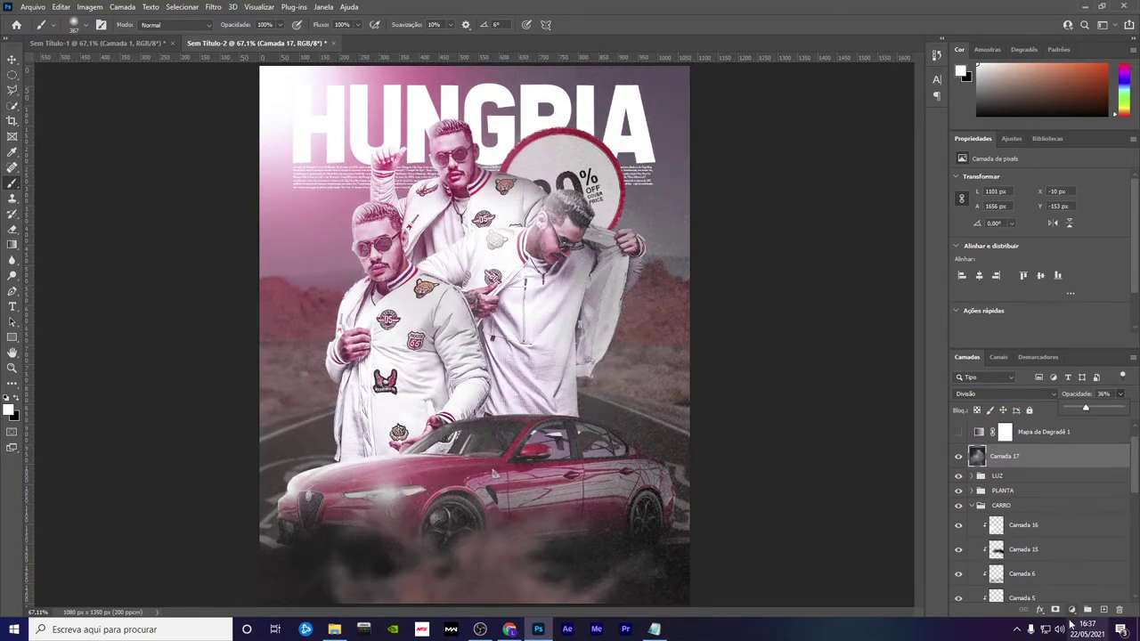
left_click(1033, 460)
key("Delete")
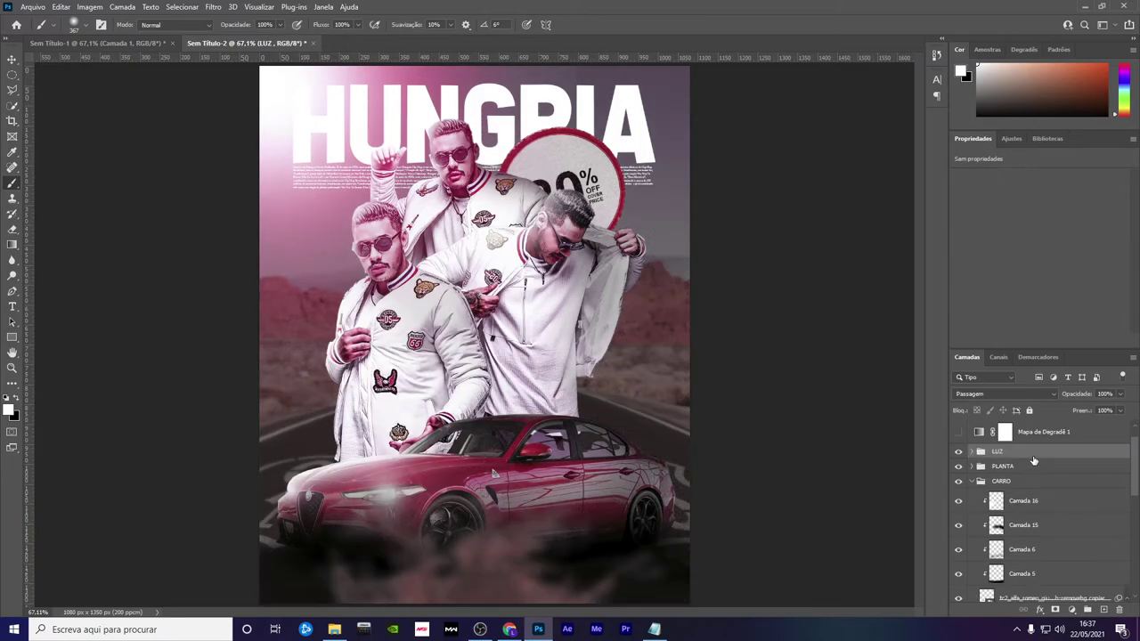
scroll(742, 408, "down", 2)
scroll(626, 393, "down", 1, "alt")
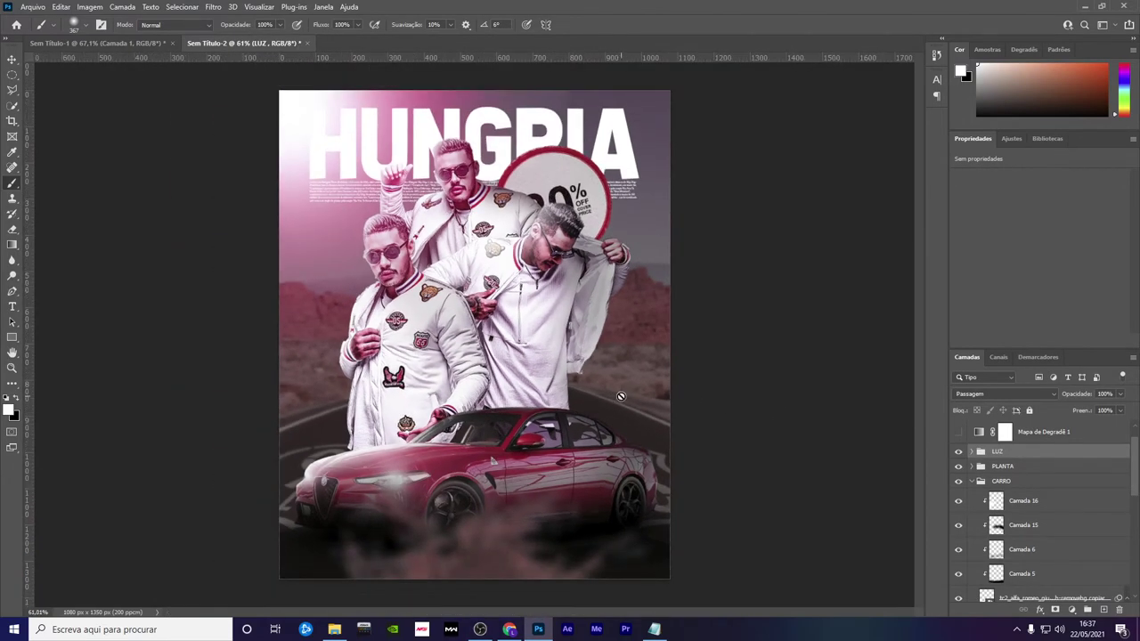
Return to the dust texture results and preview related dust and red-flame textures
key("alt+Tab")
key("alt+Tab")
key("alt+Tab")
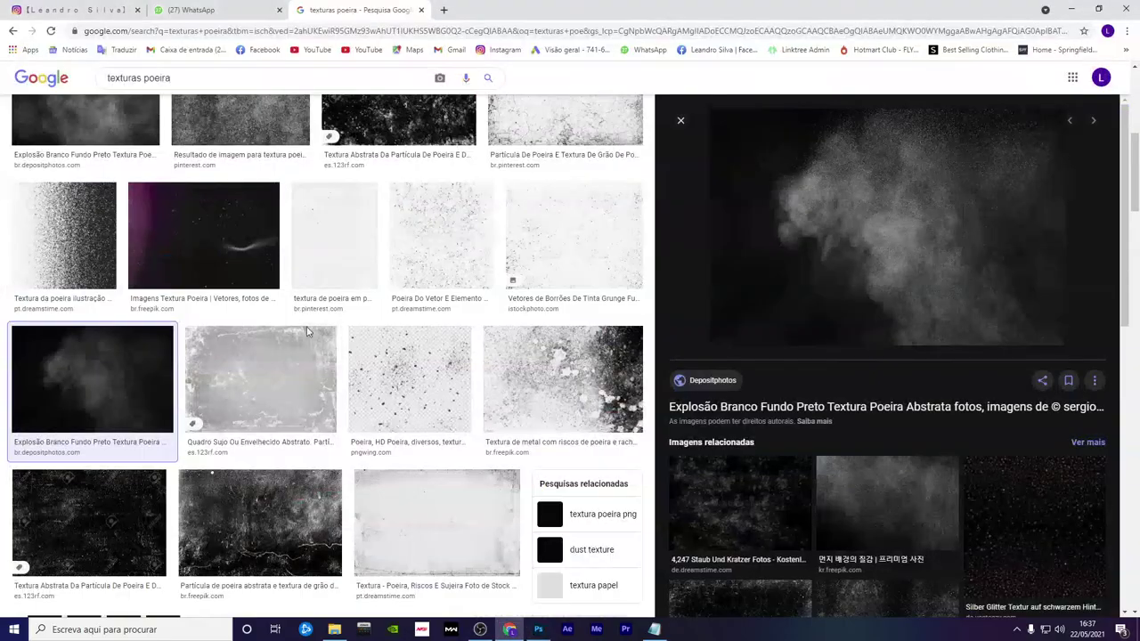
scroll(980, 502, "down", 3)
scroll(738, 178, "down", 1)
scroll(820, 338, "down", 2)
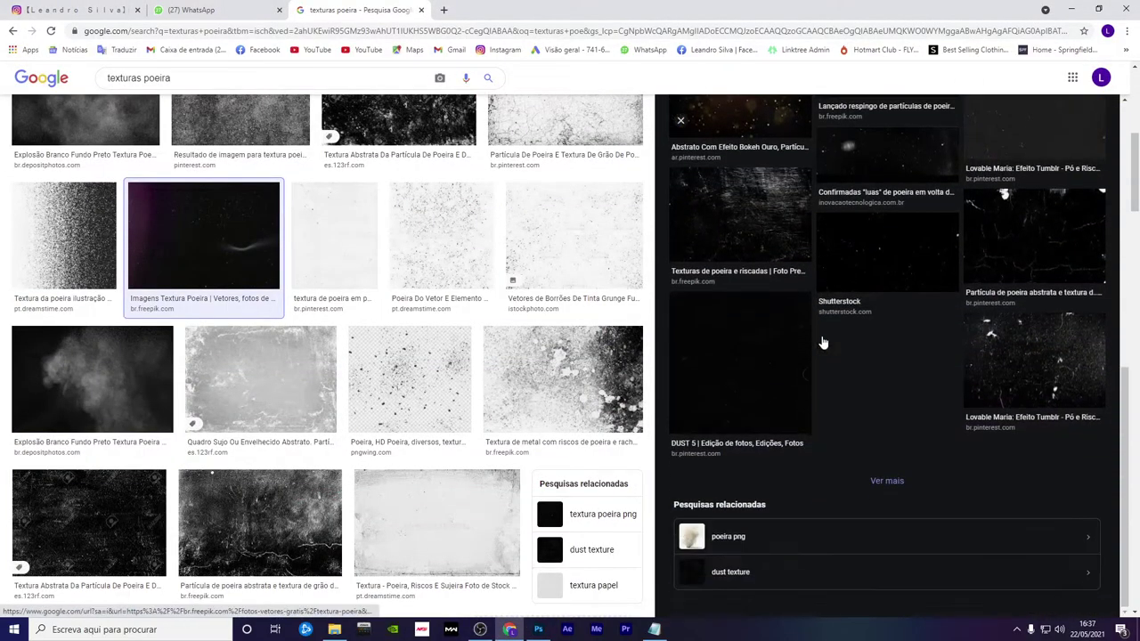
scroll(755, 259, "up", 4)
left_click(755, 259)
scroll(868, 364, "down", 4)
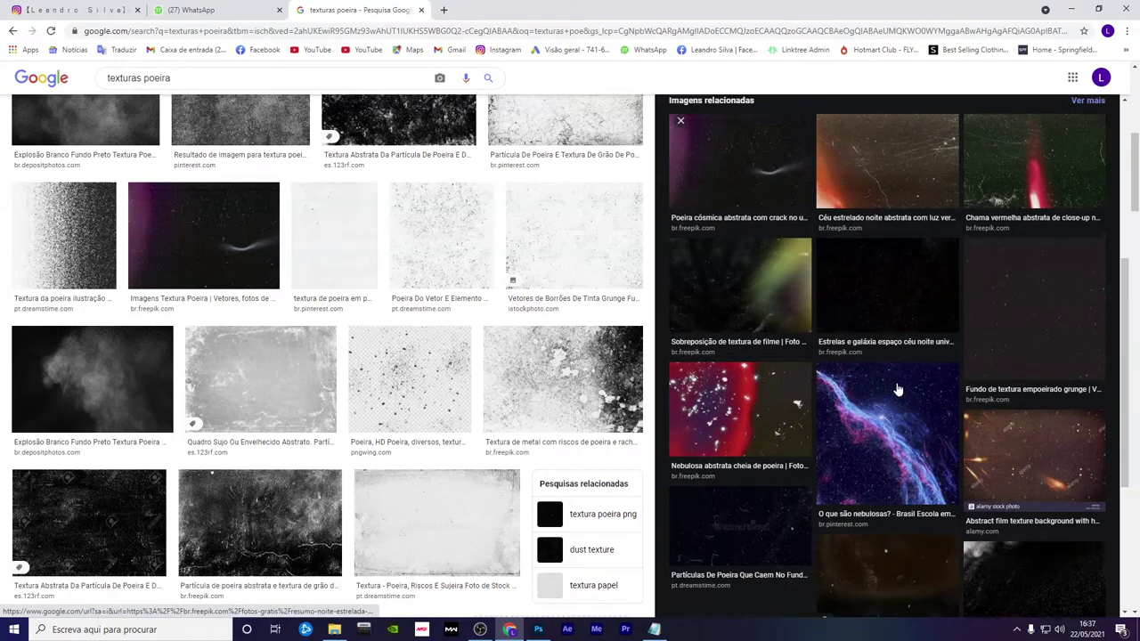
scroll(1014, 226, "up", 1)
left_click(1015, 226)
scroll(909, 392, "down", 3)
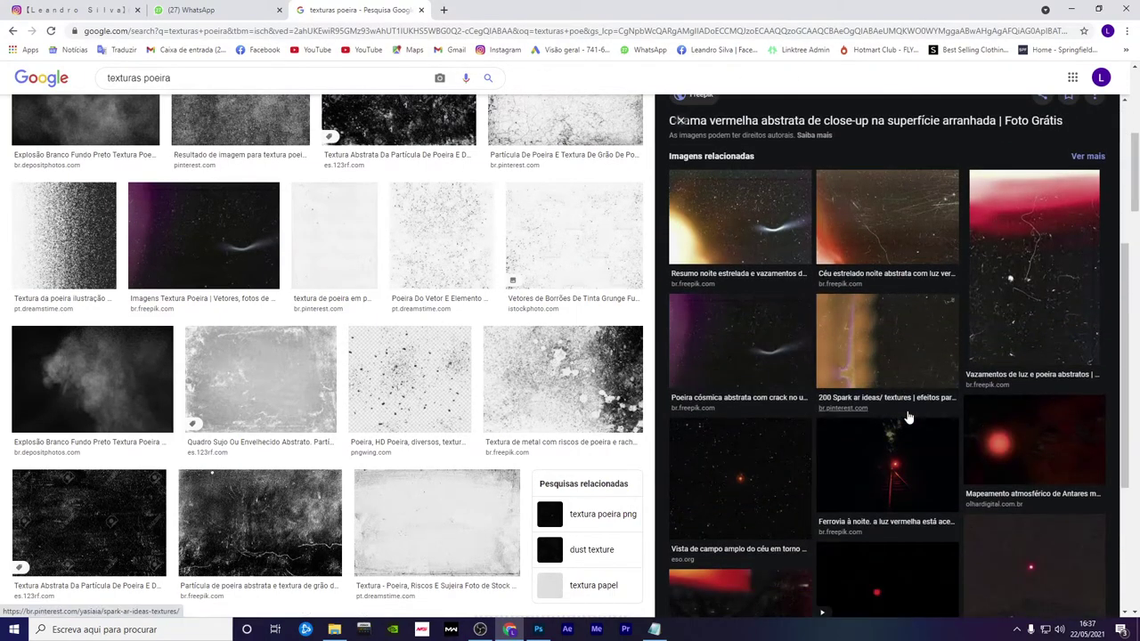
scroll(909, 416, "down", 2)
scroll(906, 416, "up", 5)
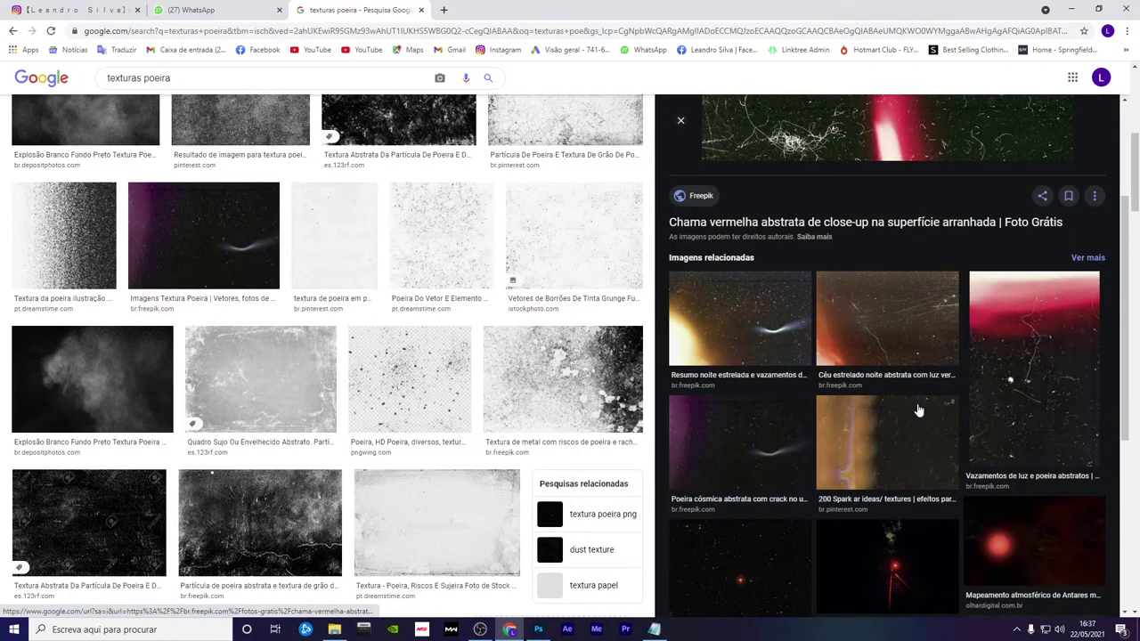
Copy the pink-topped scratched dust texture and return to Photoshop
left_click(971, 408)
scroll(921, 470, "down", 4)
scroll(920, 469, "down", 3)
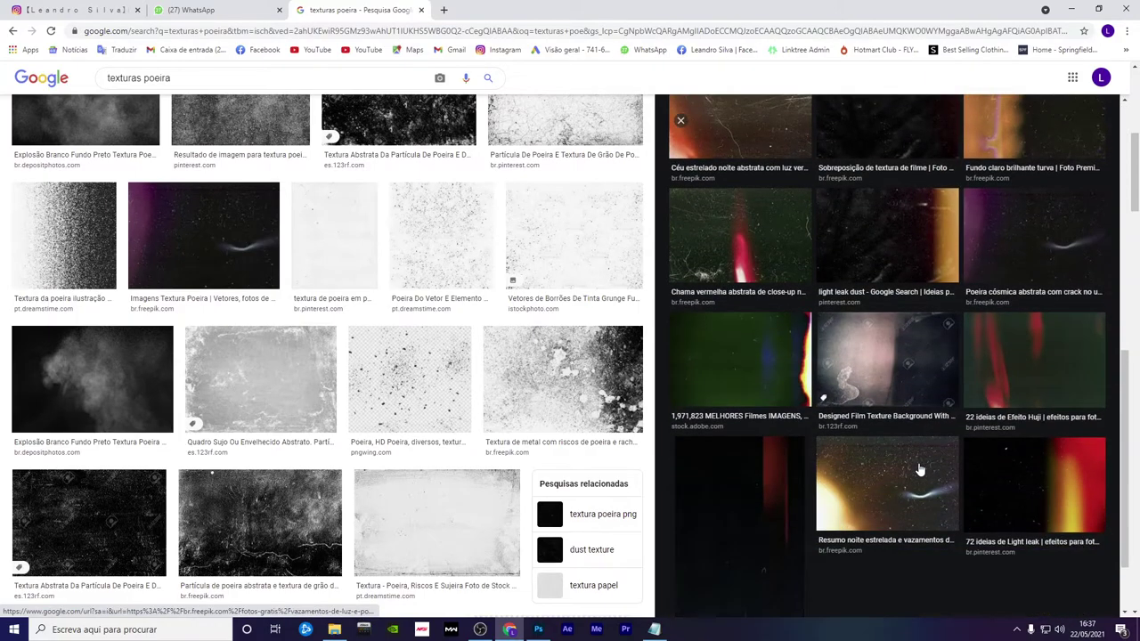
scroll(921, 469, "down", 1)
left_click(921, 469)
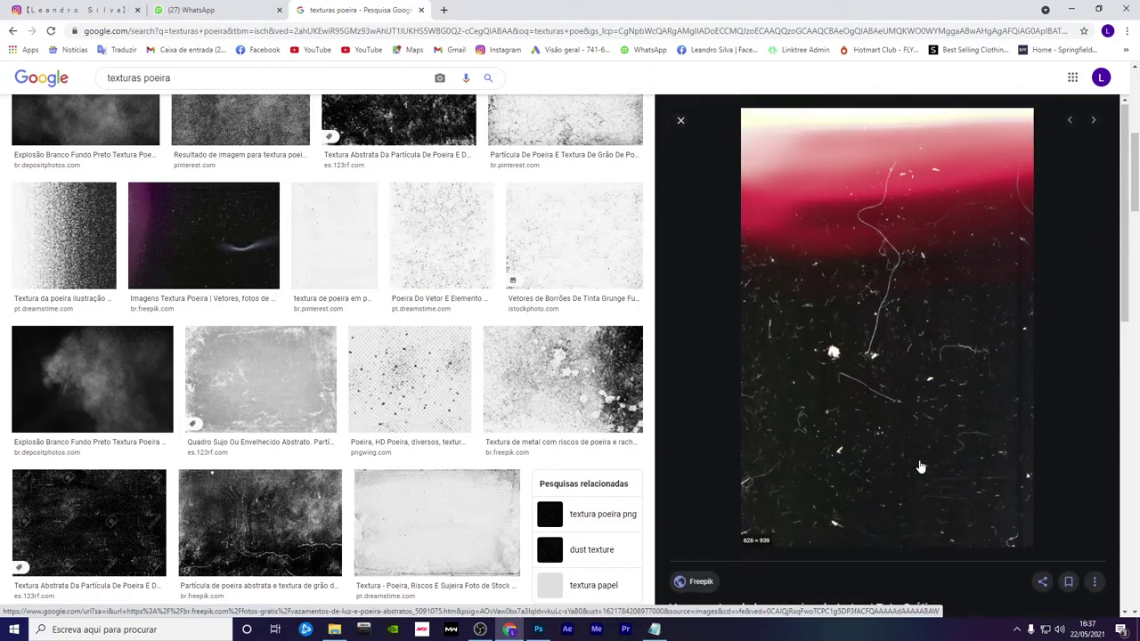
scroll(921, 467, "down", 5)
scroll(920, 467, "up", 5)
right_click(898, 340)
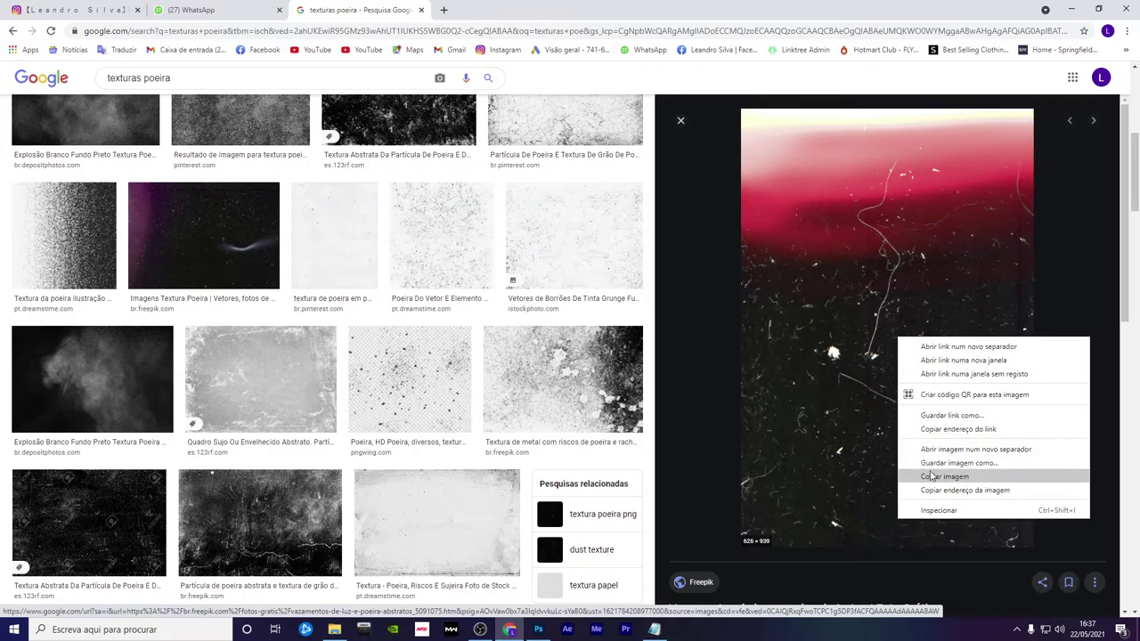
left_click(931, 477)
left_click(538, 630)
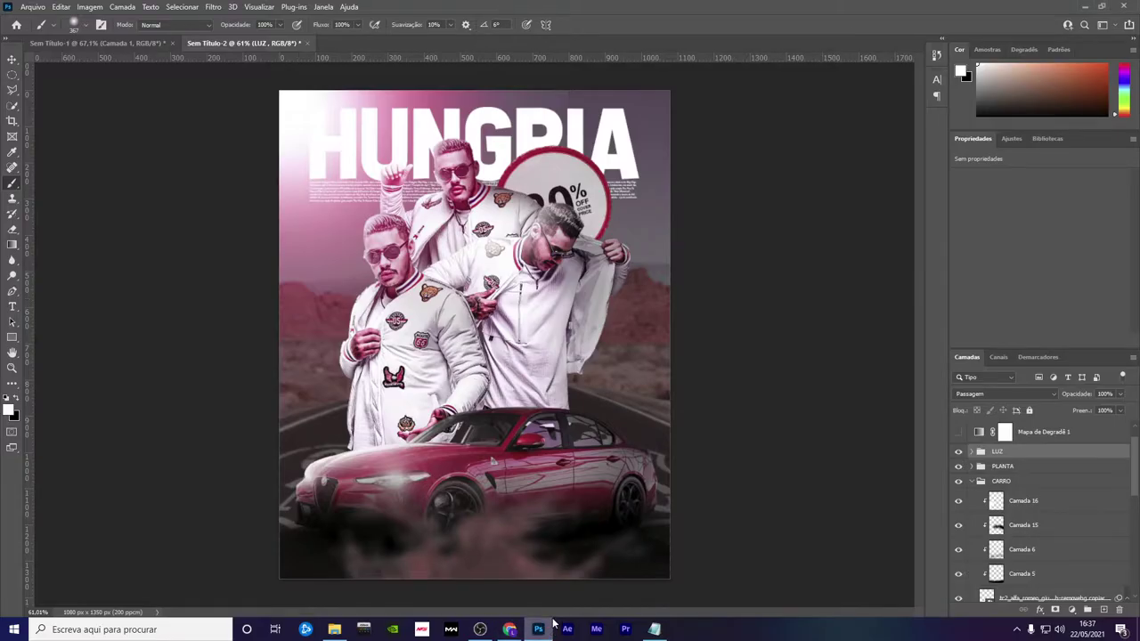
Paste the scratched dust texture and scale it to fill the poster width
key("ctrl+v")
key("ctrl+t")
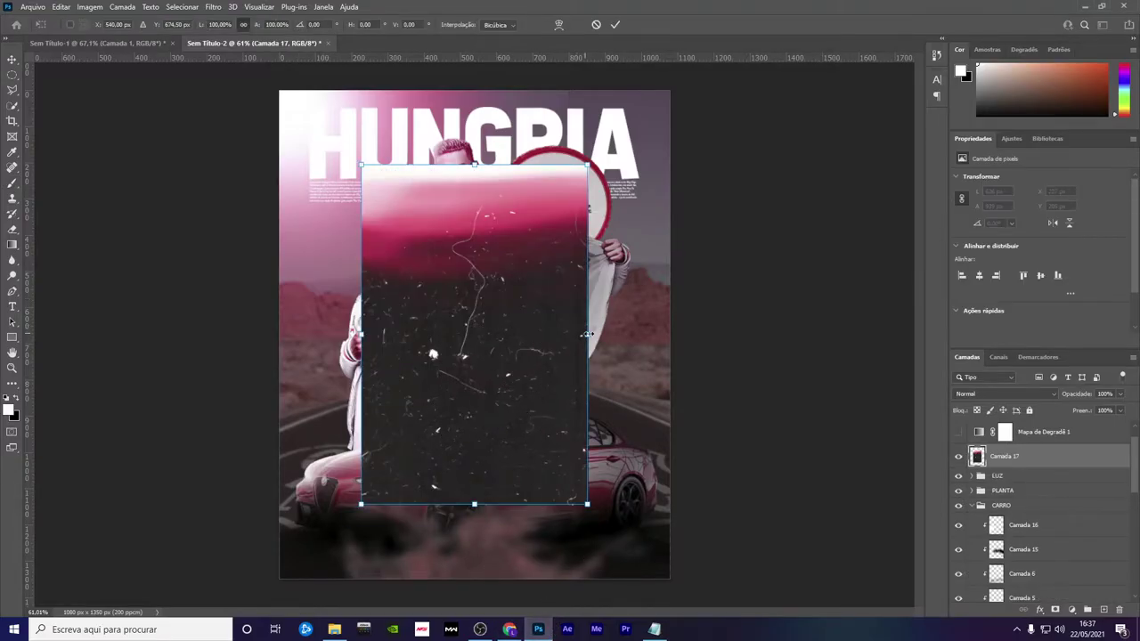
left_click_drag(587, 334, 670, 335)
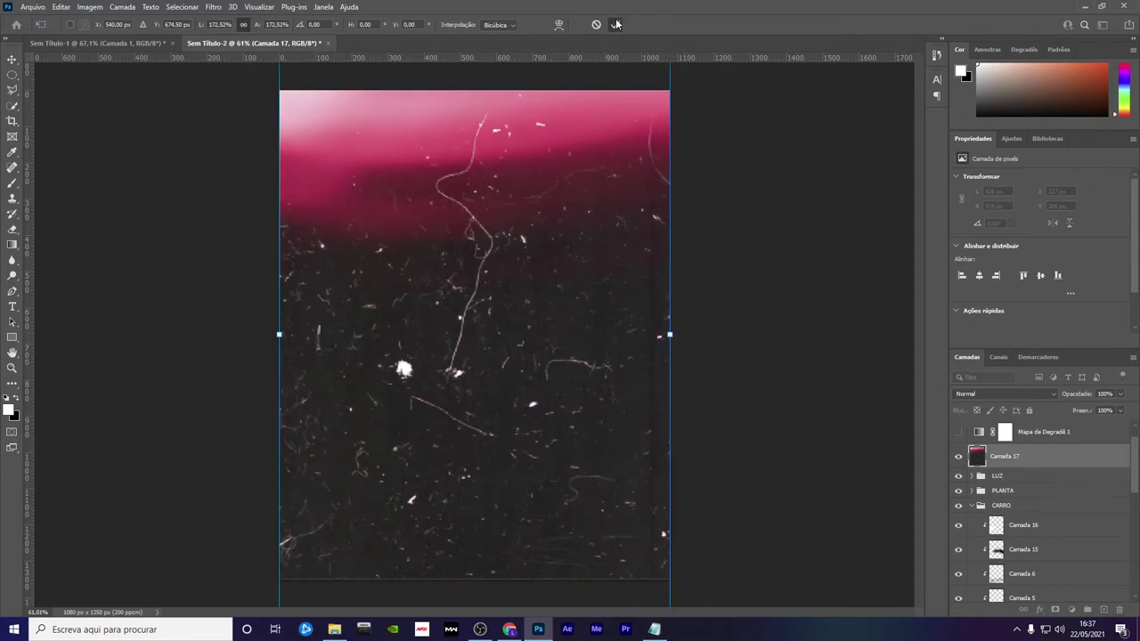
left_click(616, 24)
Blend the texture as Divisão, reposition it, set opacity to 39% and add a layer mask
left_click(974, 395)
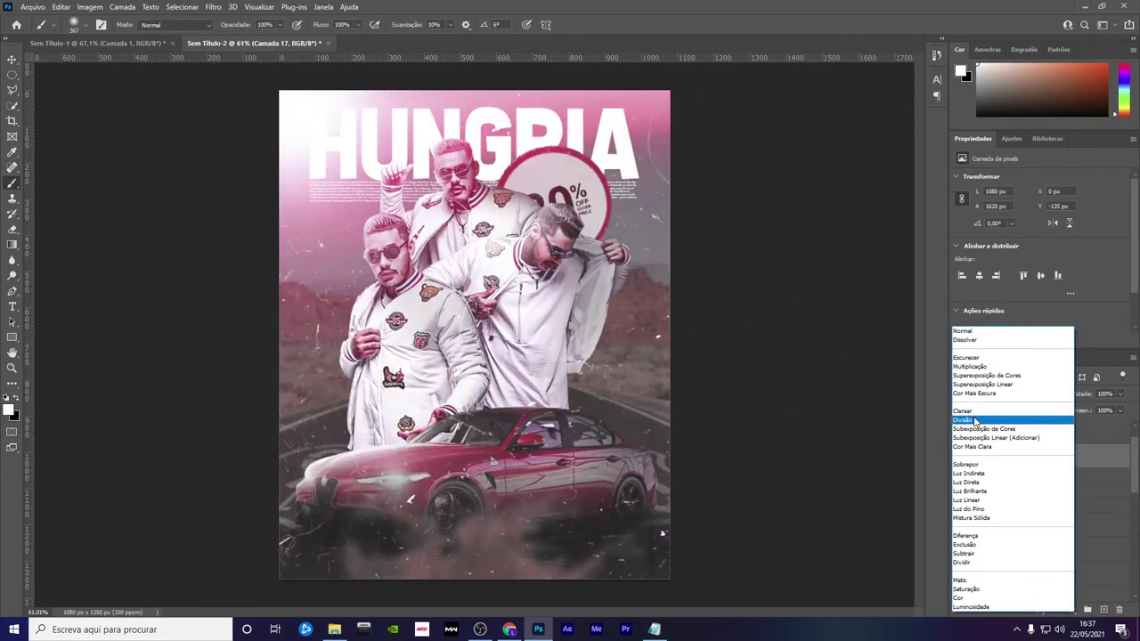
left_click(967, 418)
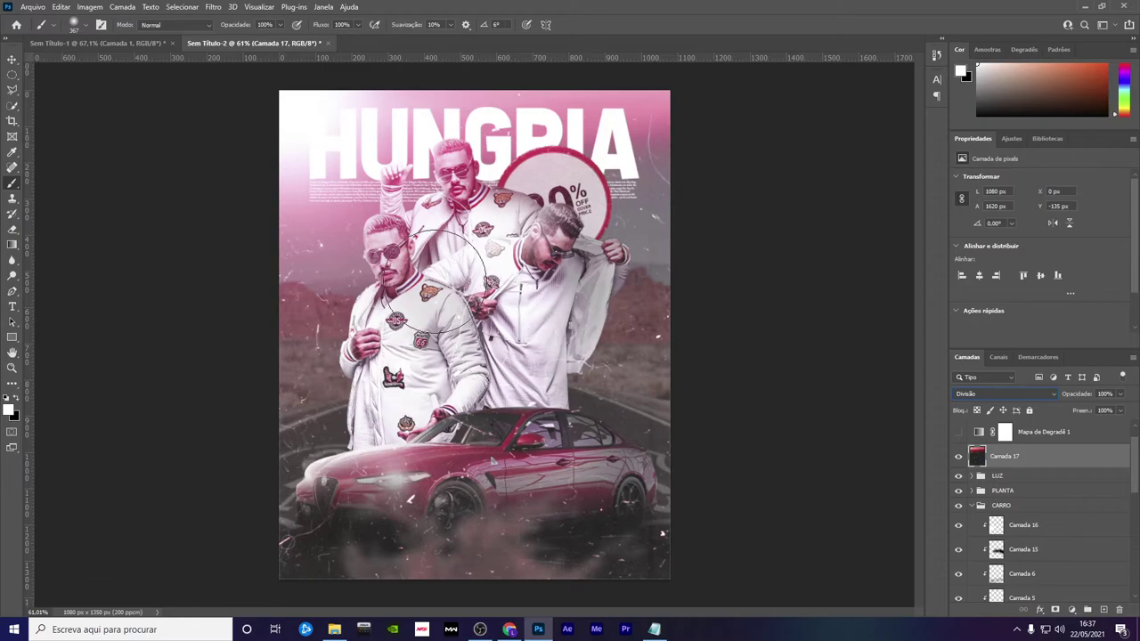
left_click(11, 61)
left_click_drag(507, 319, 523, 379)
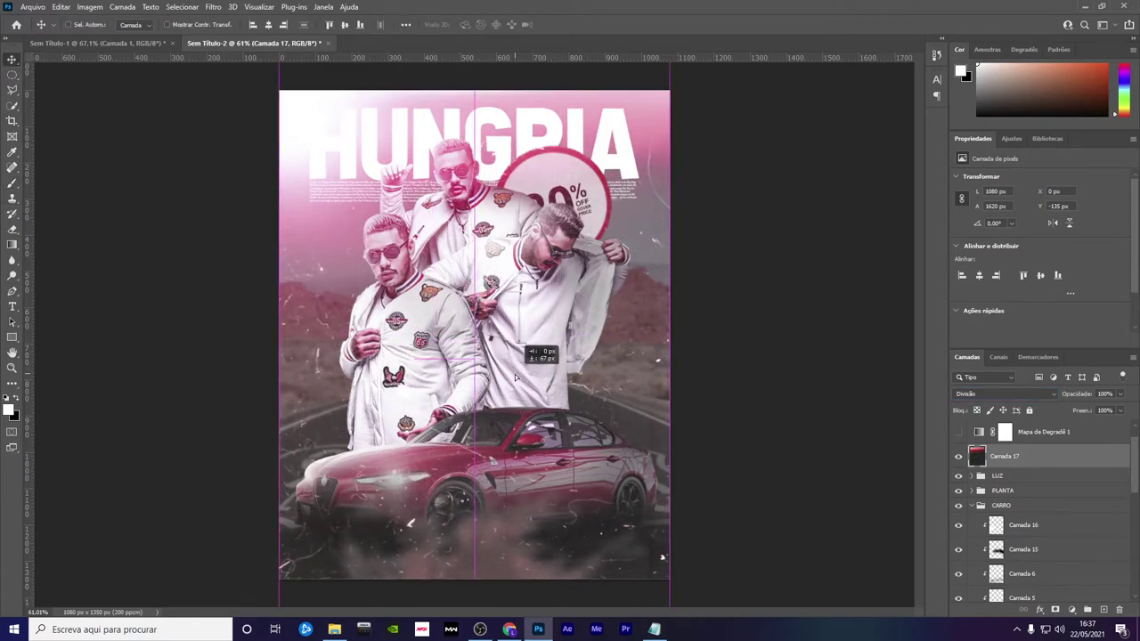
left_click_drag(523, 380, 520, 378)
left_click_drag(1120, 395, 1088, 409)
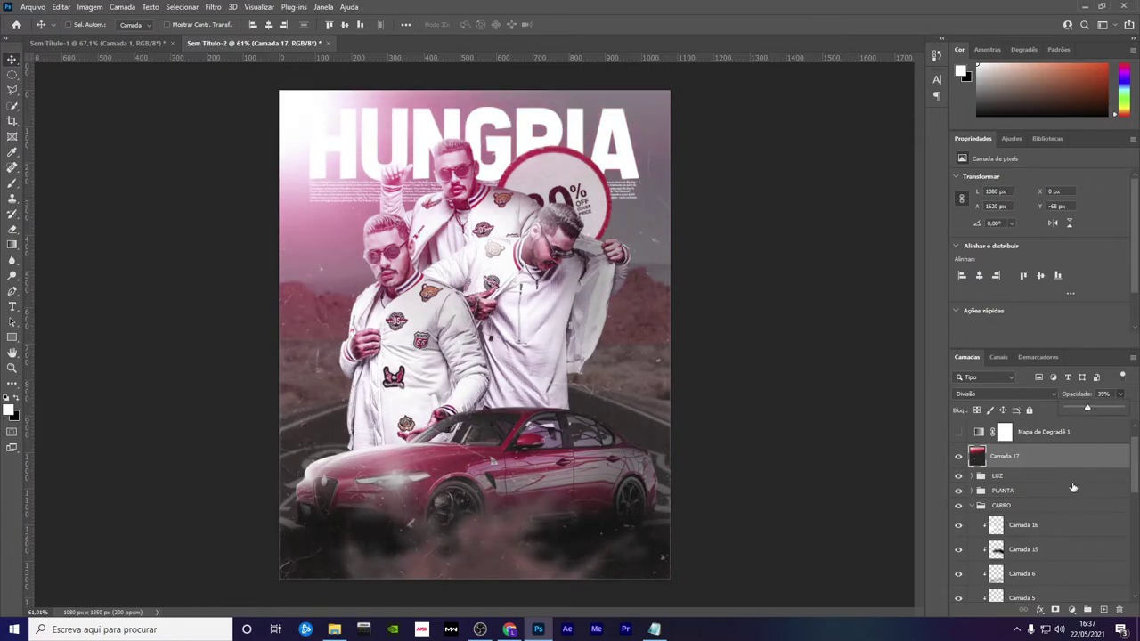
left_click(1055, 610)
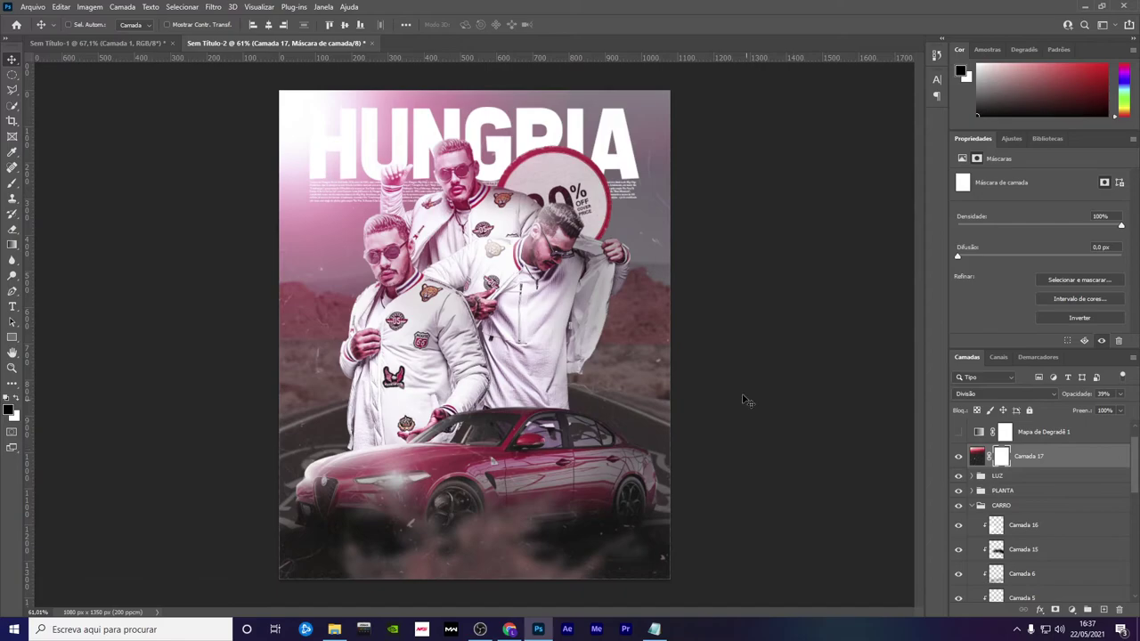
Switch to the eraser and shrink its brush size
key("e")
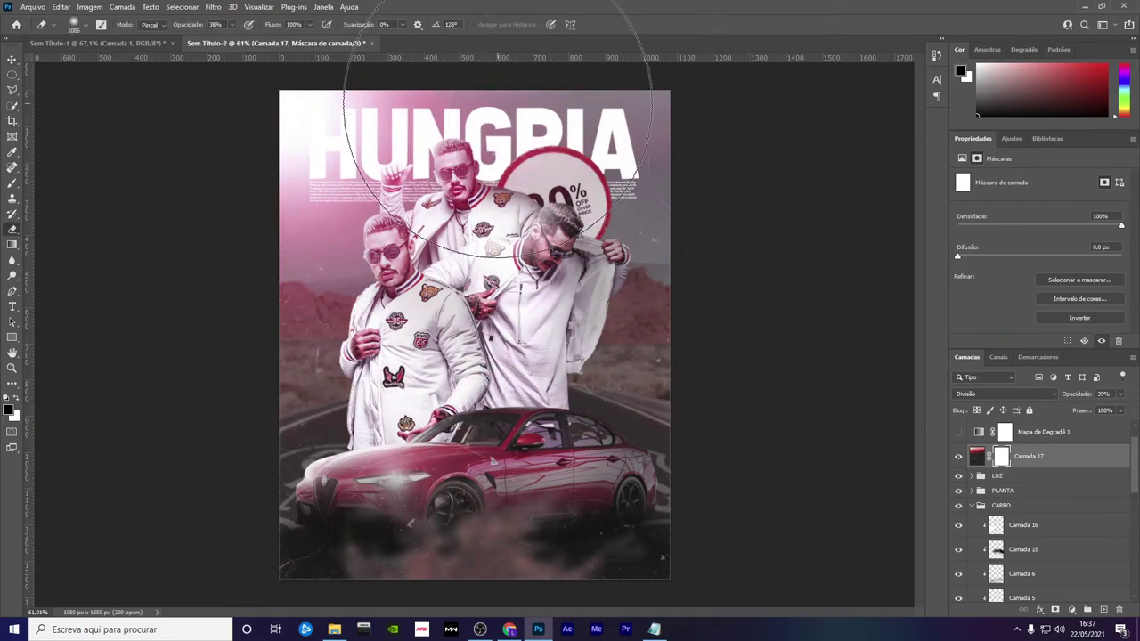
key("i")
double_click(625, 57)
key("Escape")
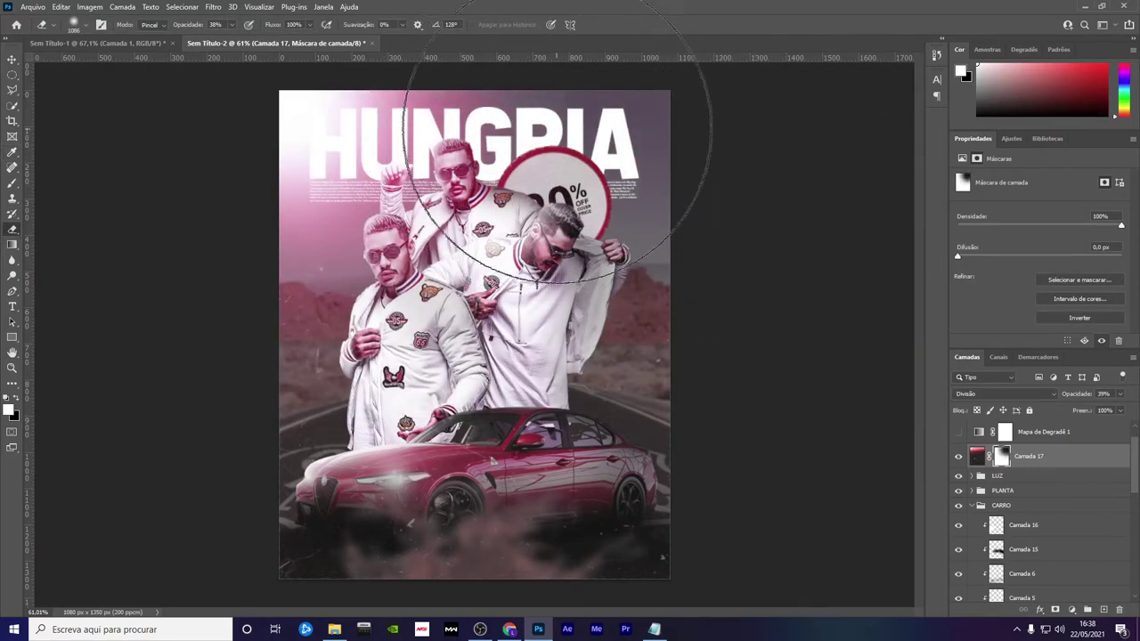
key("bracketleft")
key("bracketleft")
key("bracketleft")
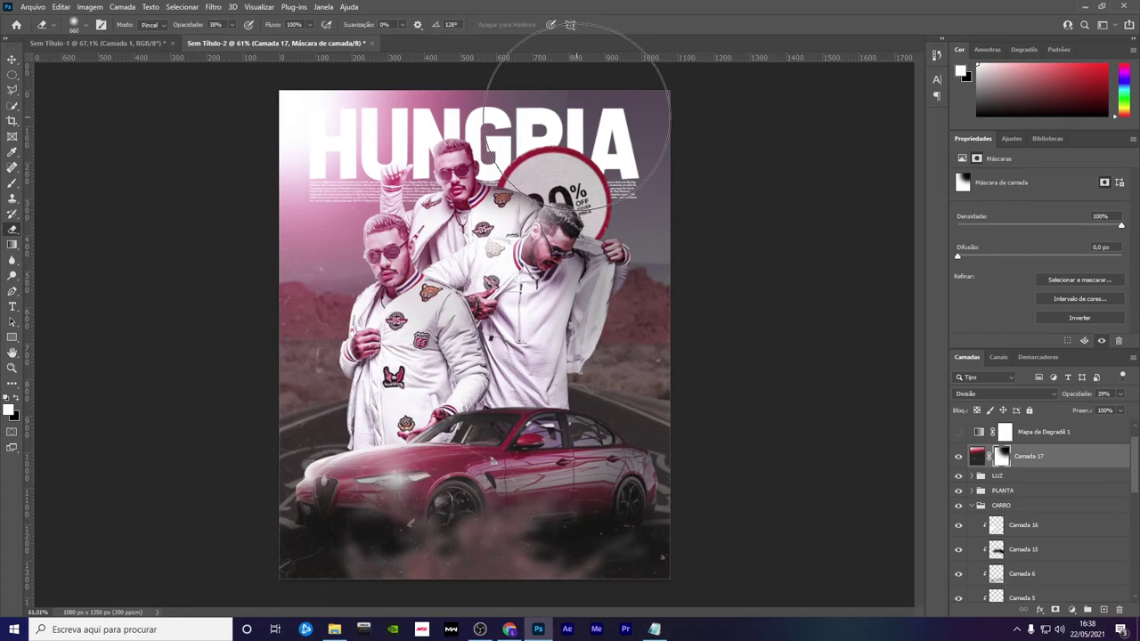
key("bracketleft")
key("bracketleft")
key("bracketleft")
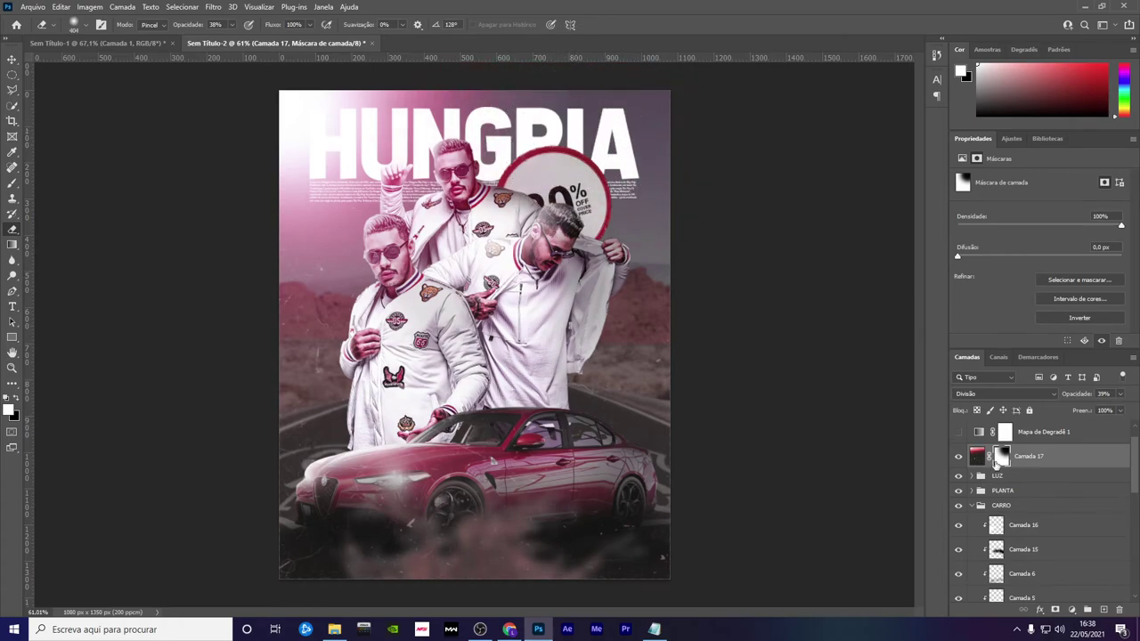
On Camada 17's mask, paint over the lower car and the bottom dust
left_click(973, 477)
left_click(1033, 496)
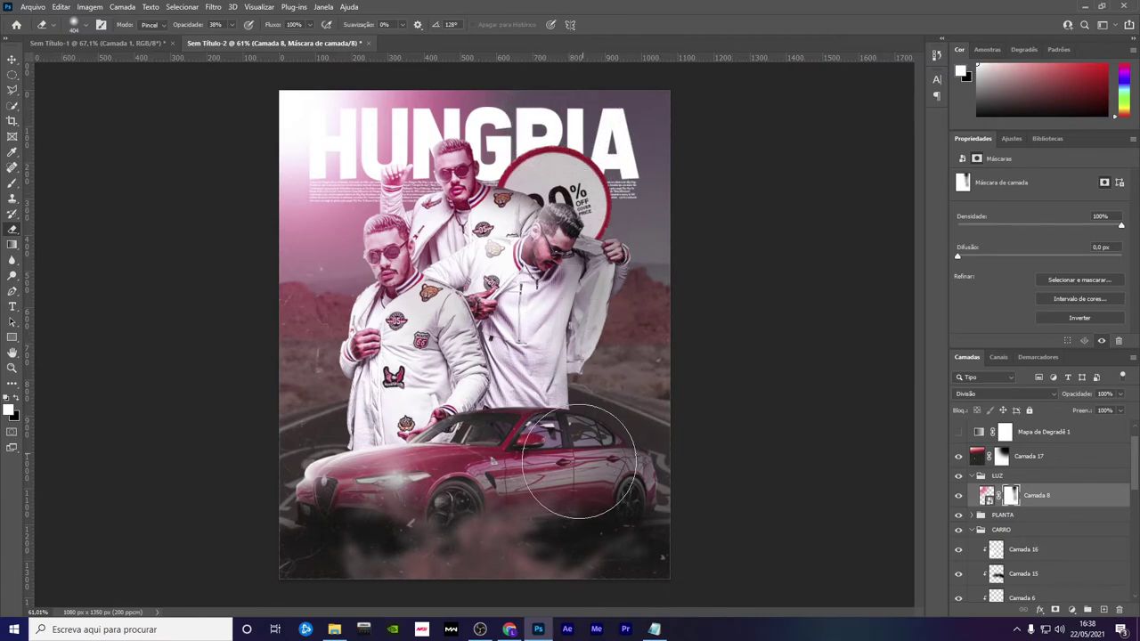
left_click(1004, 458)
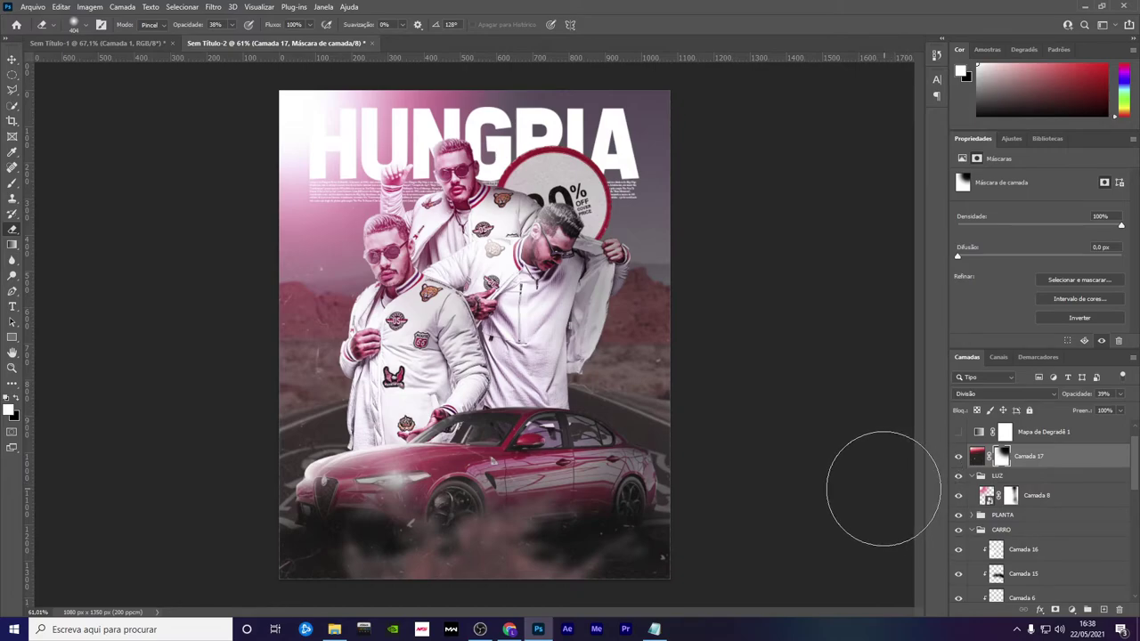
mouse_move(642, 481)
left_mouse_down()
mouse_move(612, 497)
mouse_move(603, 522)
mouse_move(395, 552)
mouse_move(302, 518)
left_mouse_up()
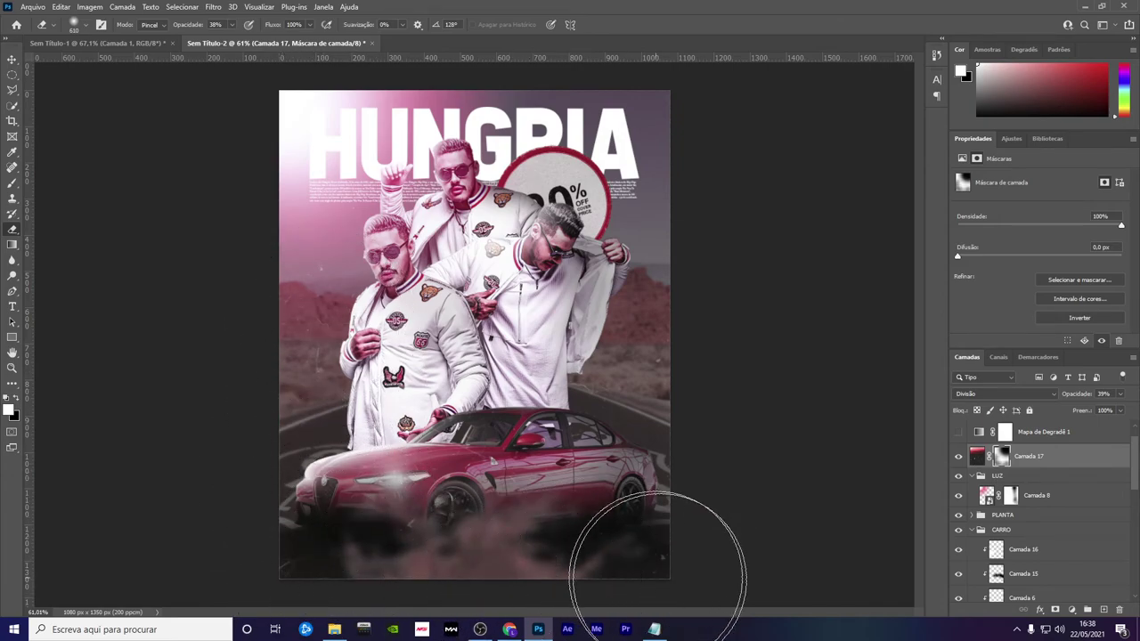
scroll(674, 301, "up", 1)
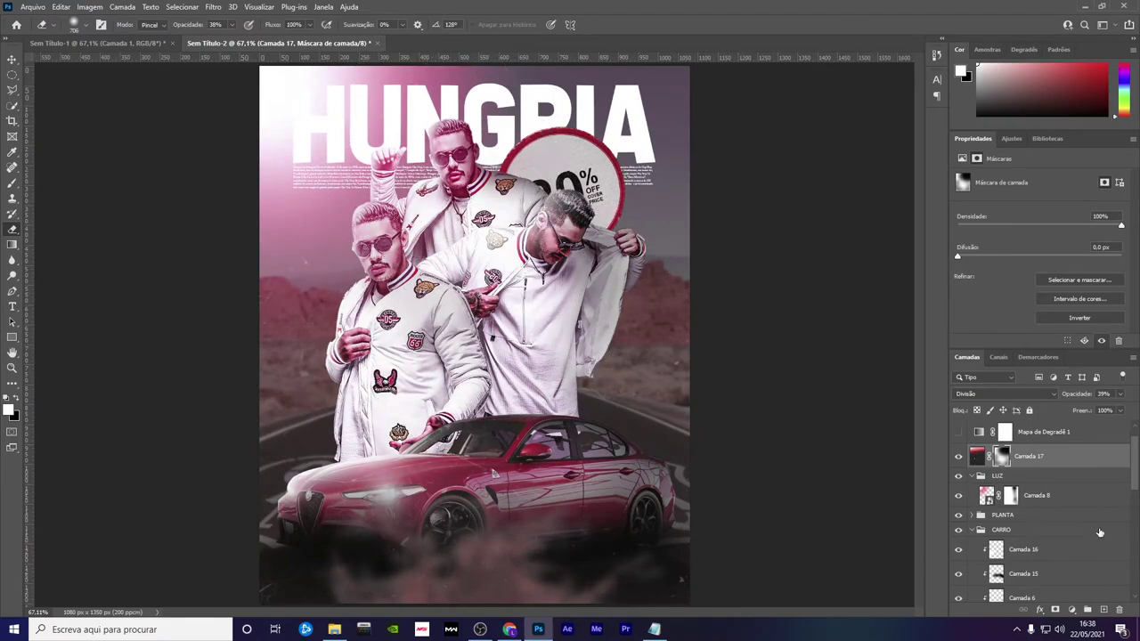
Restore Mapa de Degradê 2 and remove Mapa de Degradê 1
key("ctrl+z")
key("ctrl+z")
key("ctrl+z")
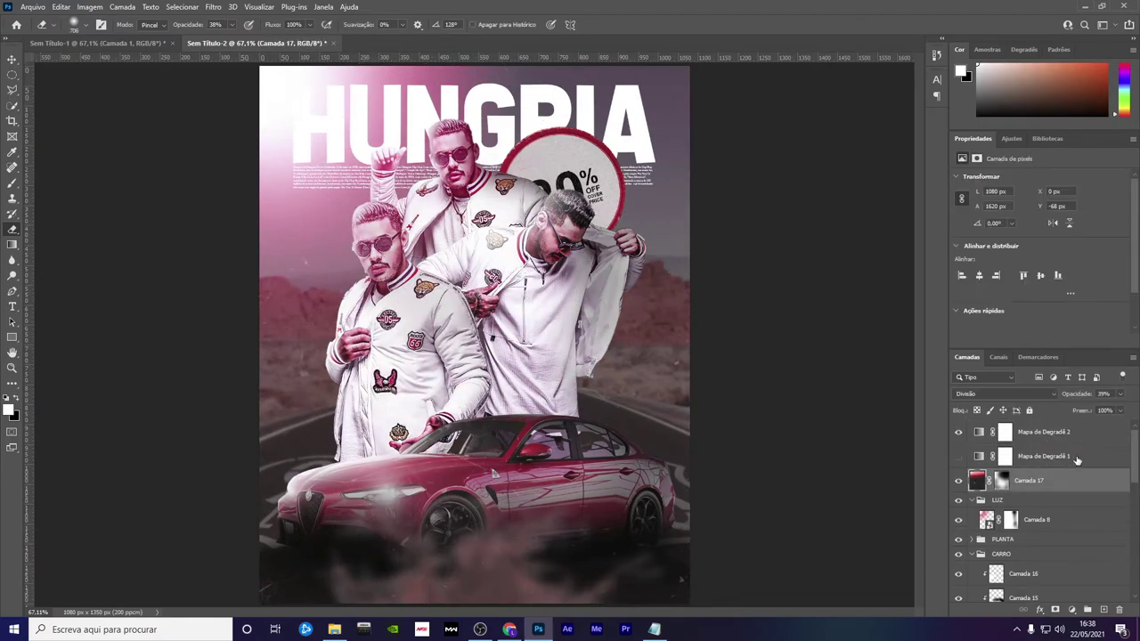
left_click(1073, 458)
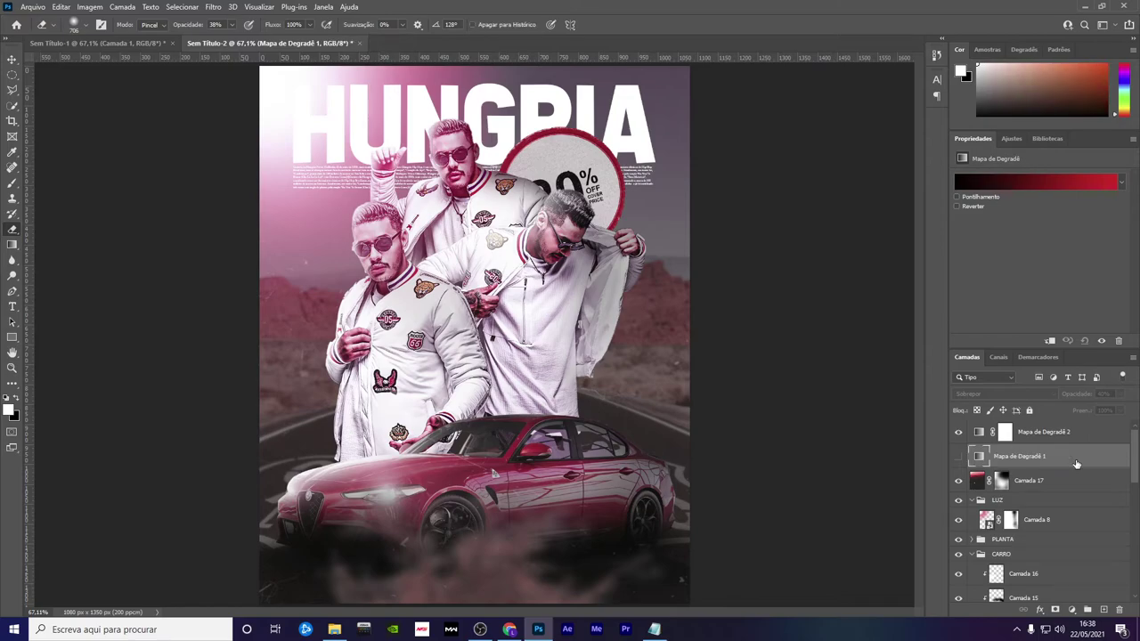
key("ctrl+z")
key("ctrl+z")
key("ctrl+z")
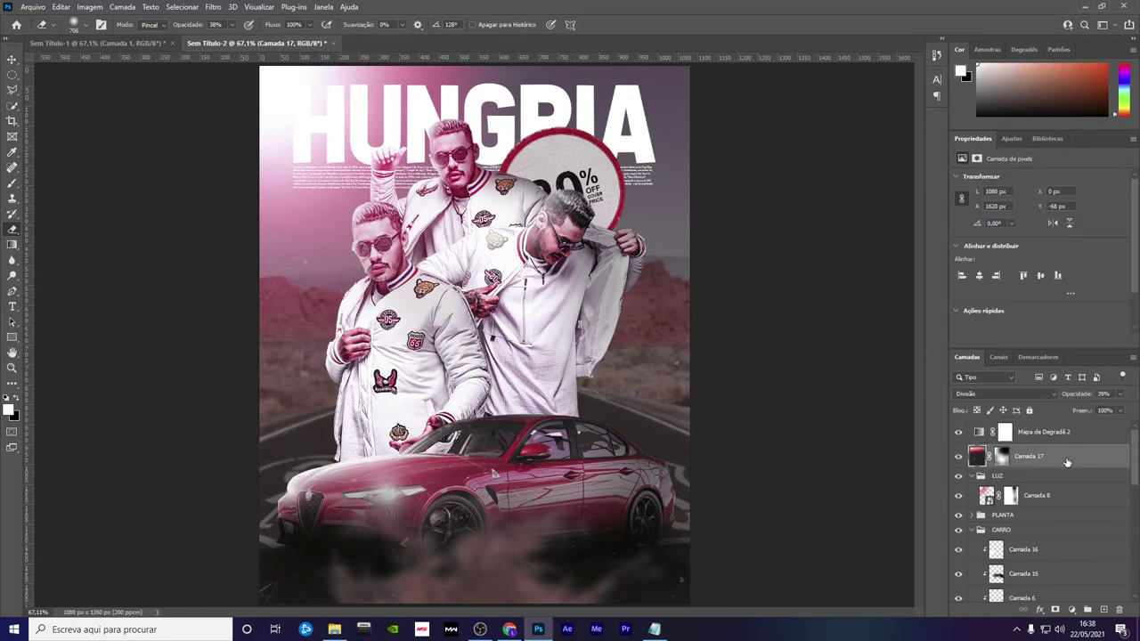
Group Mapa de Degradê 2 and Camada 17 into a group named AJUSTES
left_click(1073, 443)
left_click(1060, 457, "shift")
key("ctrl+g")
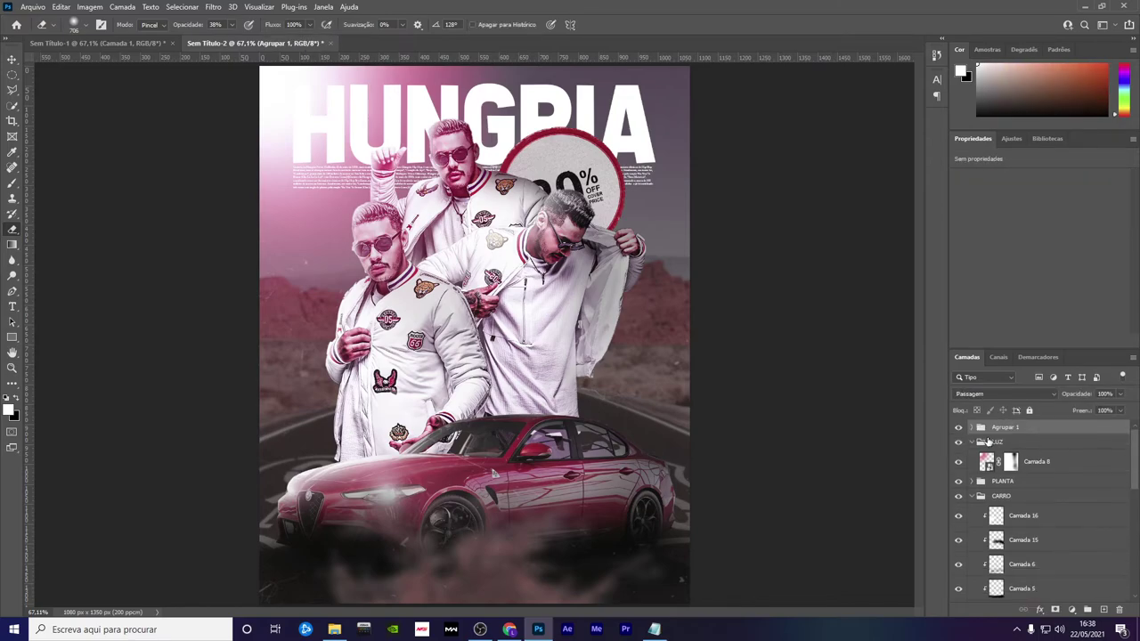
double_click(1007, 427)
type("TES")
key("Return")
Collapse LUZ and CARRO, expand AJUSTES and select Mapa de Degradê 2
left_click(974, 442)
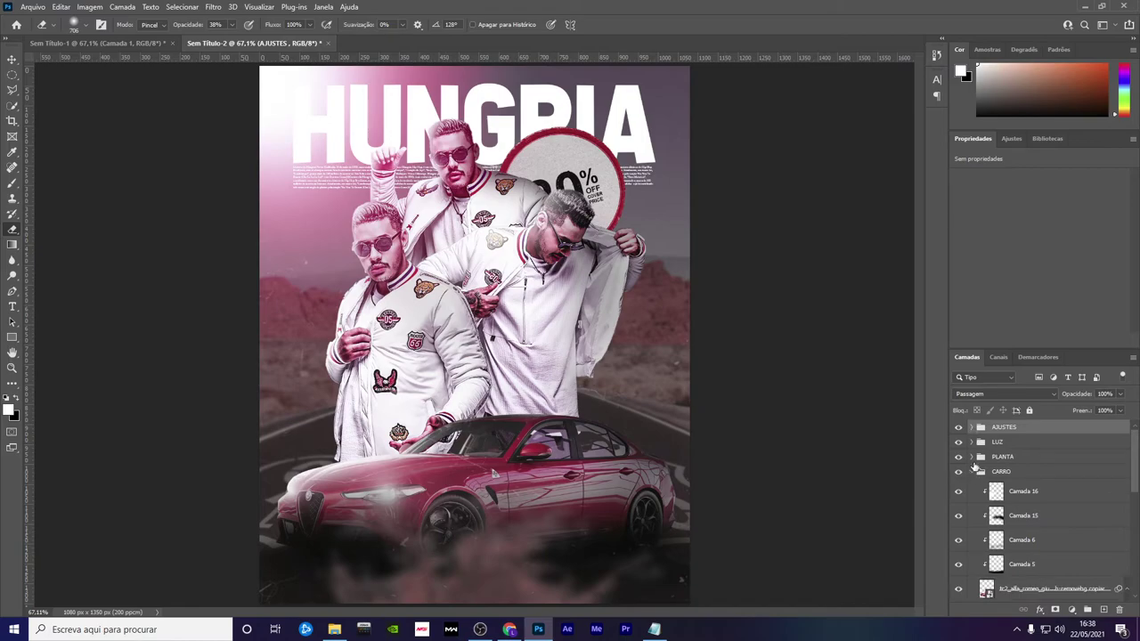
left_click(973, 471)
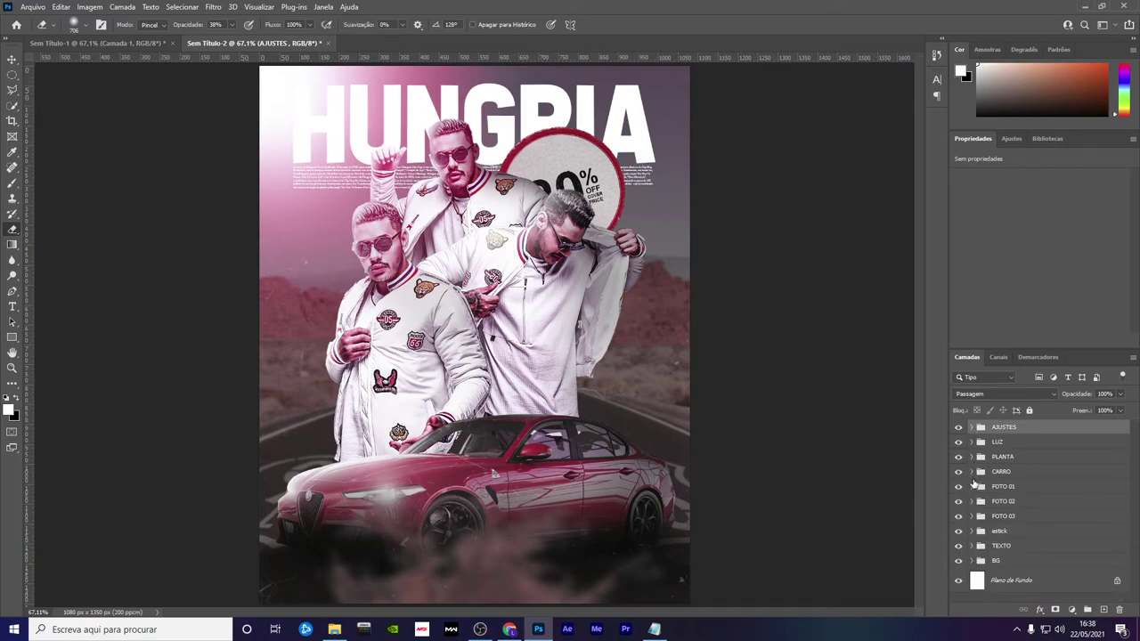
left_click(972, 428)
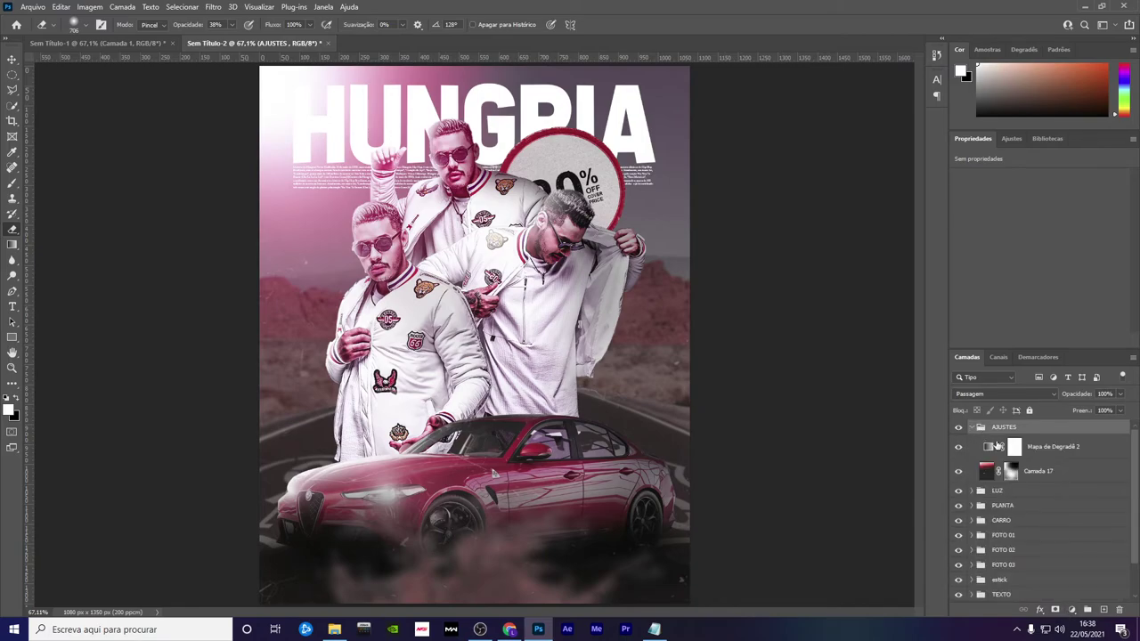
left_click(1014, 446)
Add a Color Lookup adjustment layer starting with the 1 - Brighten.CUBE LUT
left_click(1073, 609)
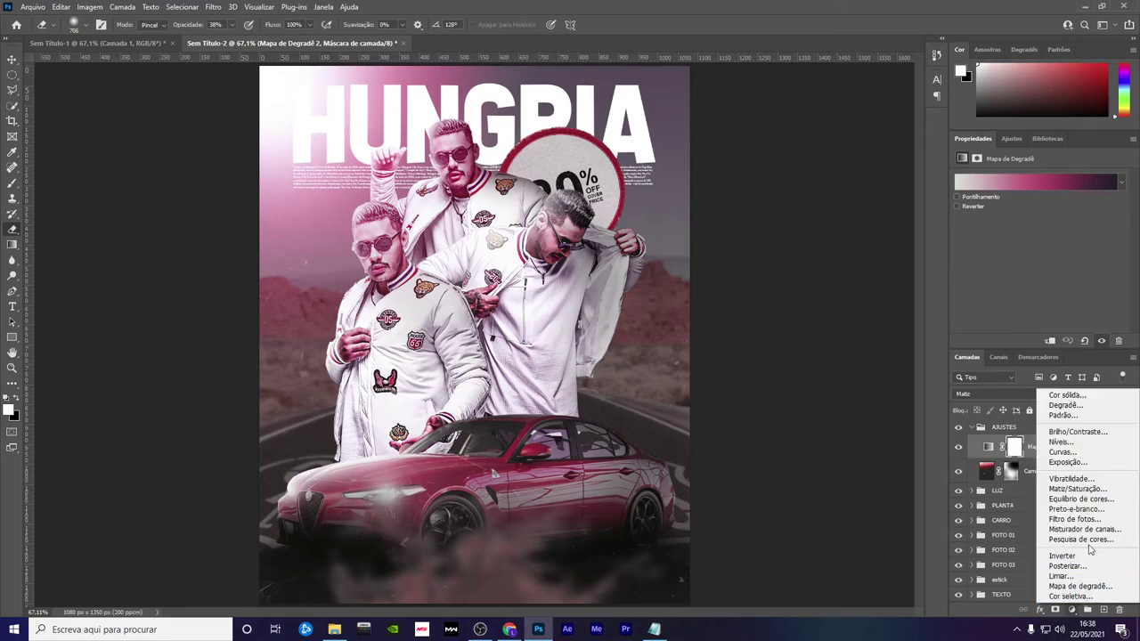
left_click(1060, 539)
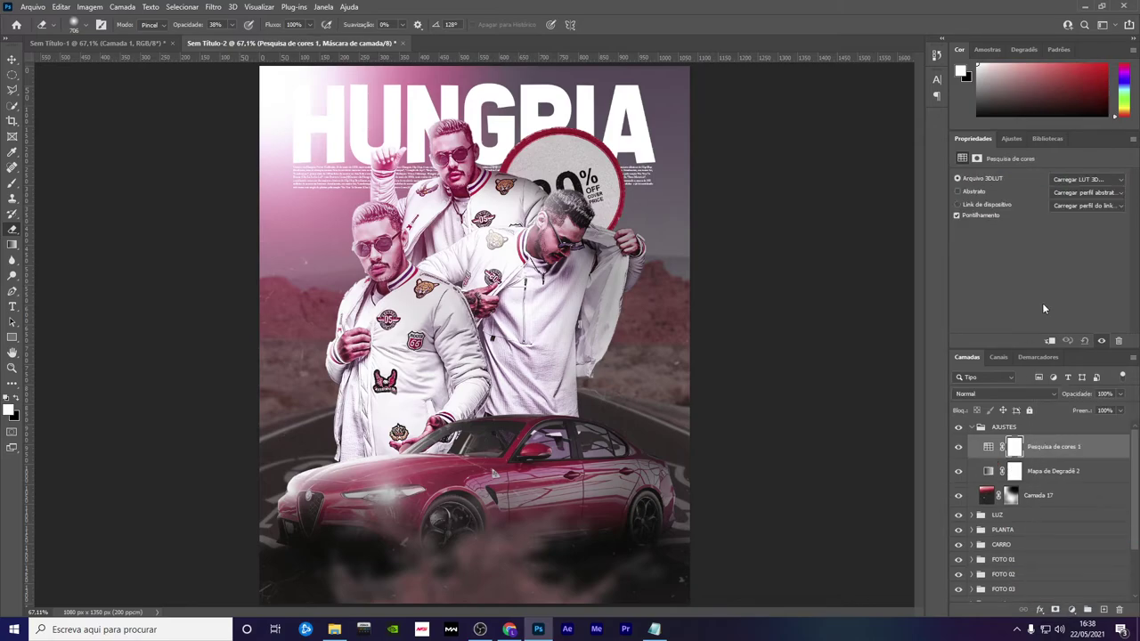
left_click(1098, 181)
left_click(1011, 48)
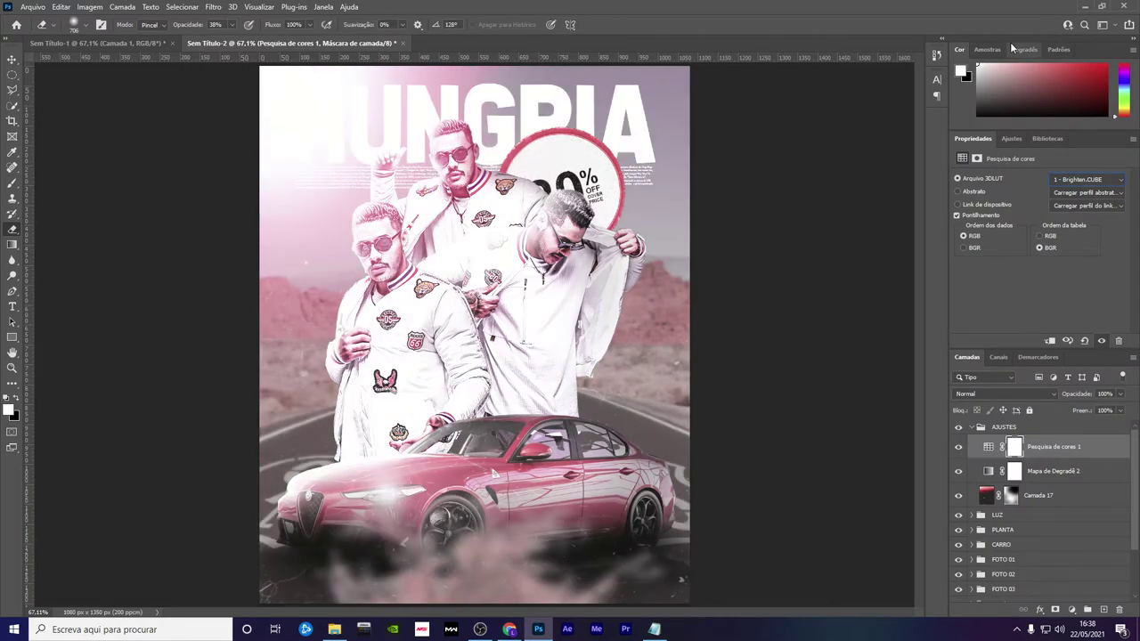
Preview LUT presets from 2Strip through Aurora, Calgary and EdgyAmber, settling on Fashion (1).cube
key("Down")
key("Down")
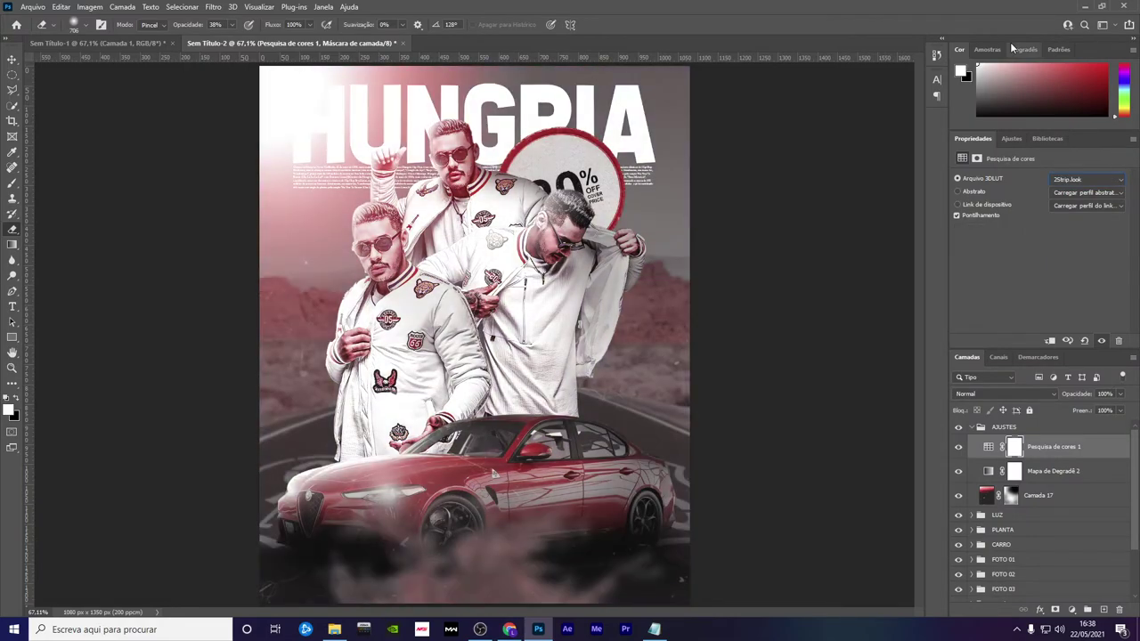
key("Down")
key("Down")
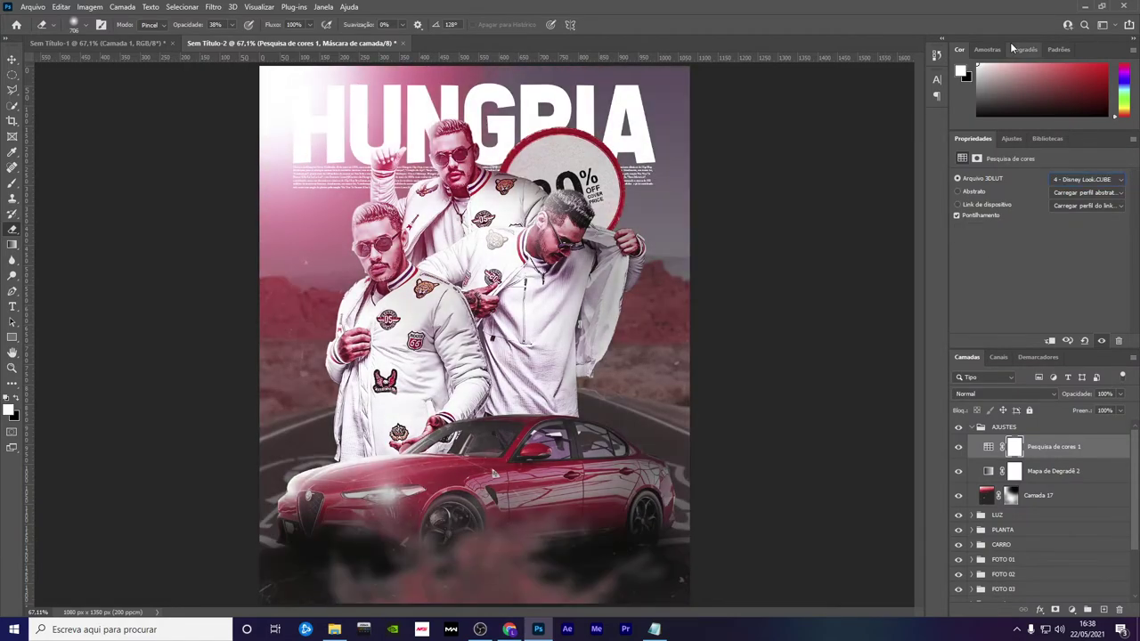
key("Down")
key("Down")
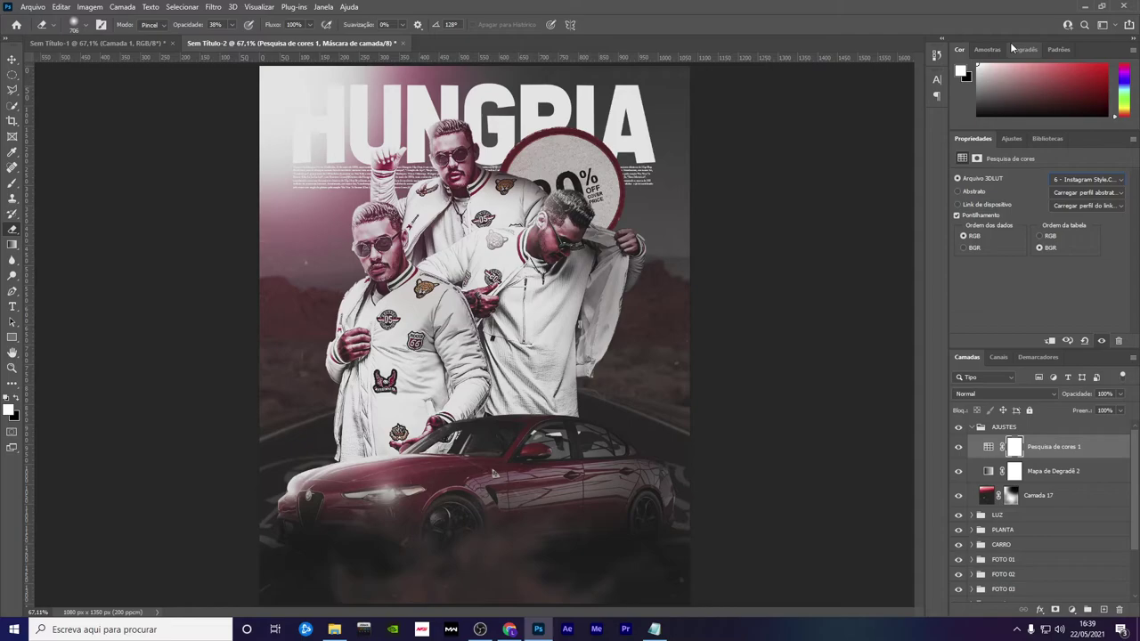
key("Down")
key("Down")
key("Down")
key("Down")
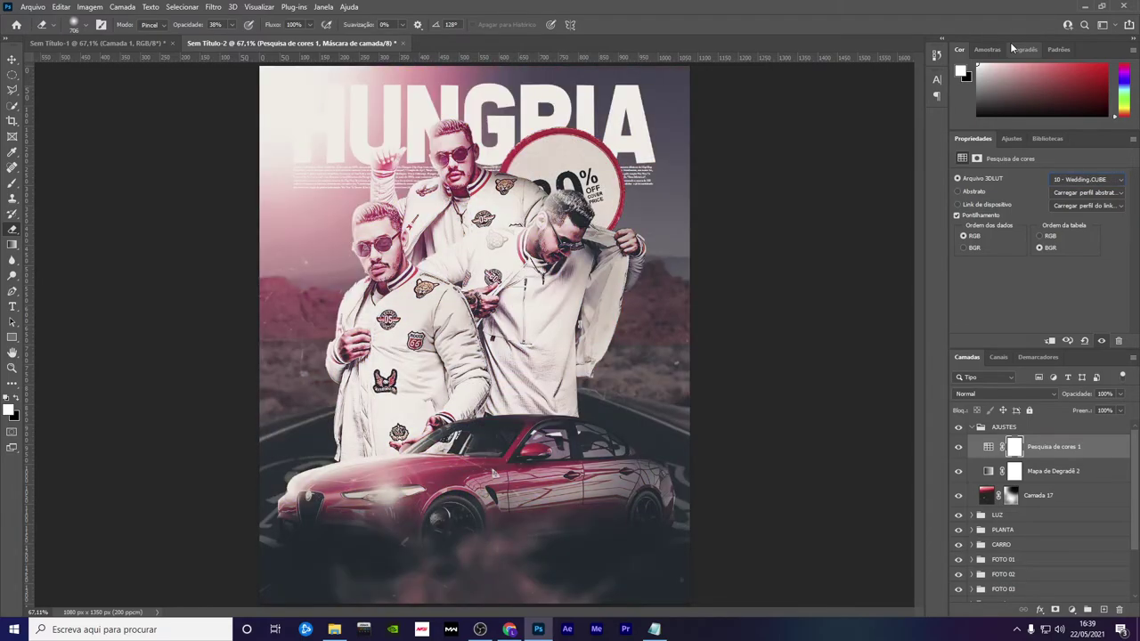
key("Down")
key("Down")
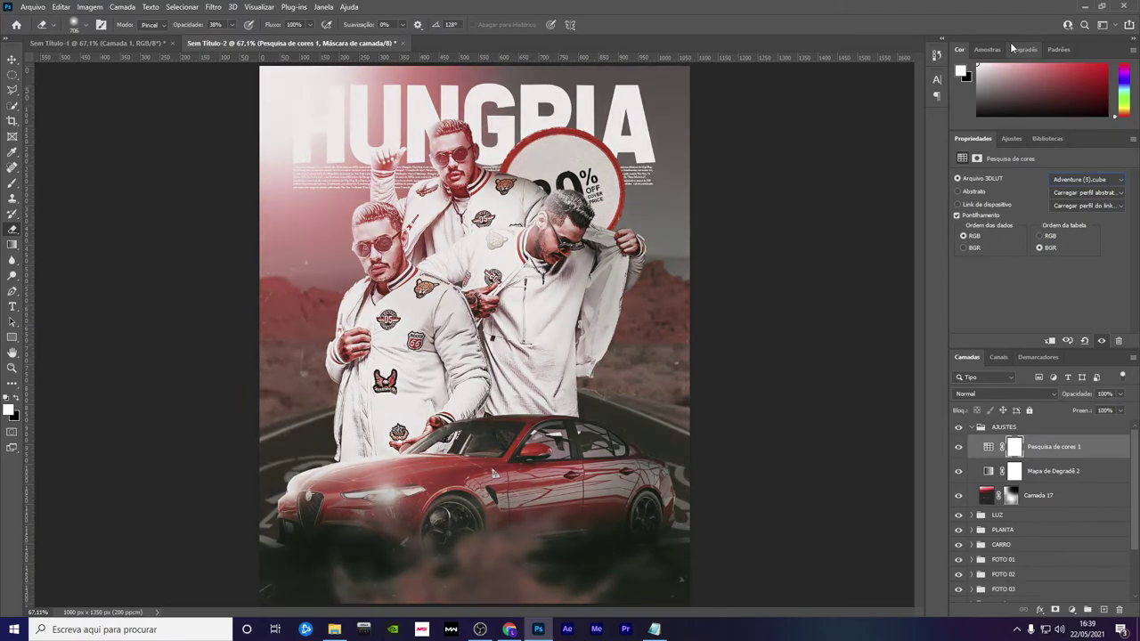
key("Down")
key("Down")
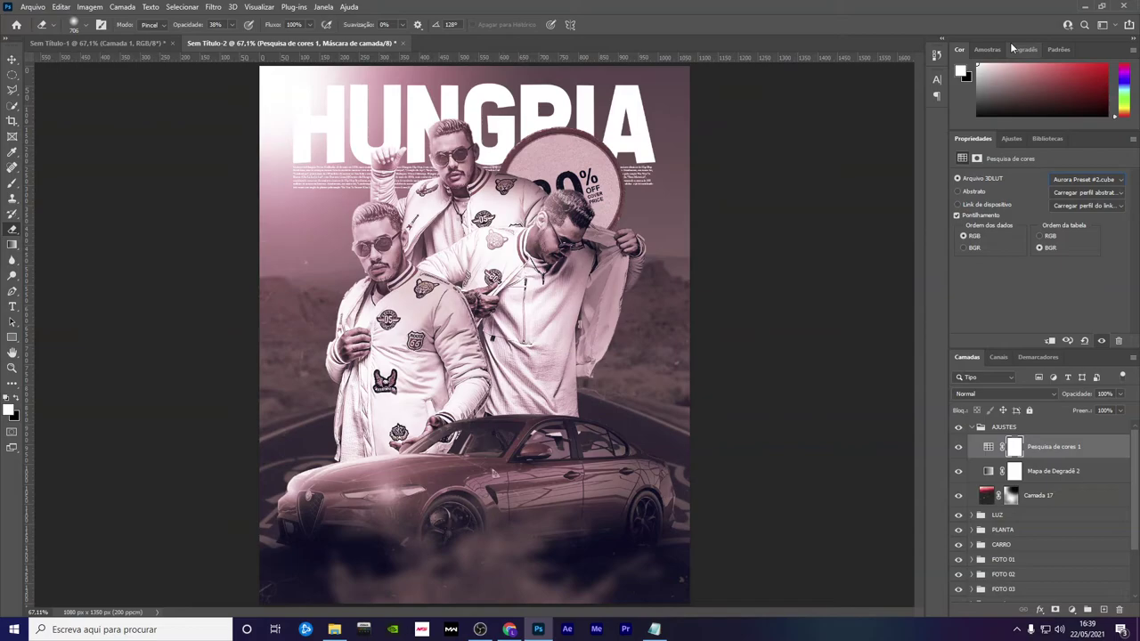
key("Down")
key("Down")
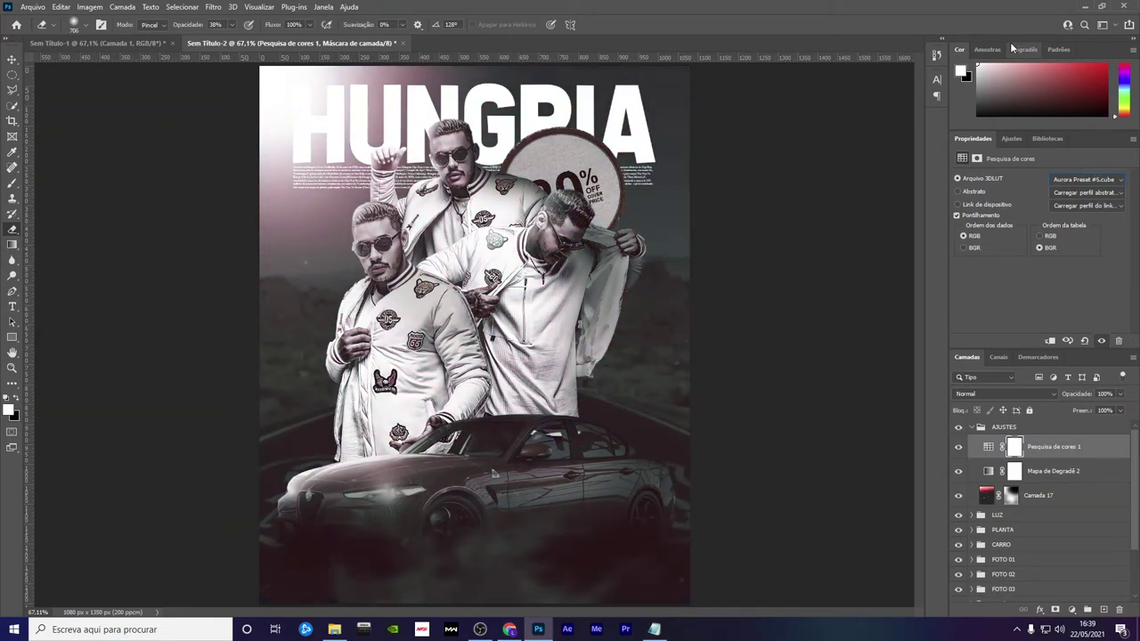
key("Down")
key("Down")
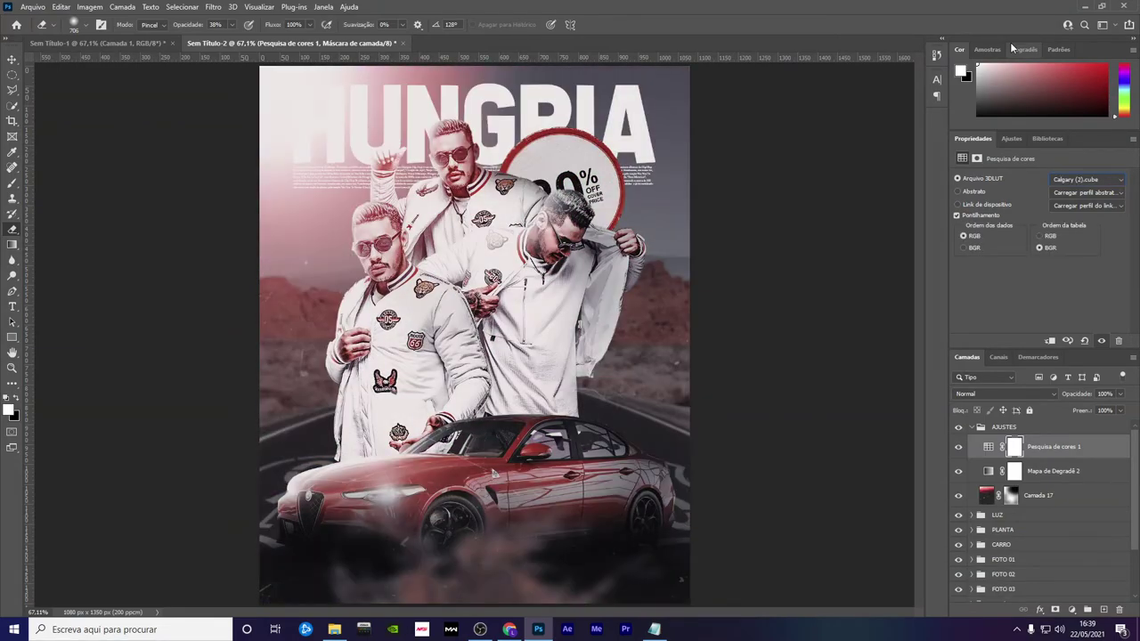
key("Down")
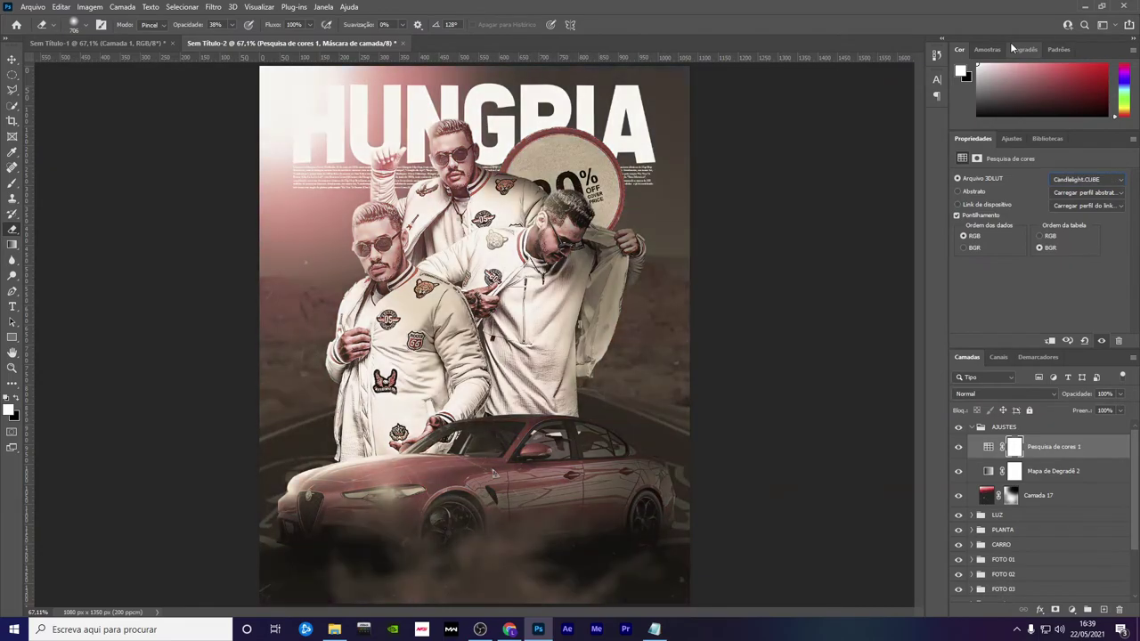
key("Up")
key("Down")
key("Down")
key("Down")
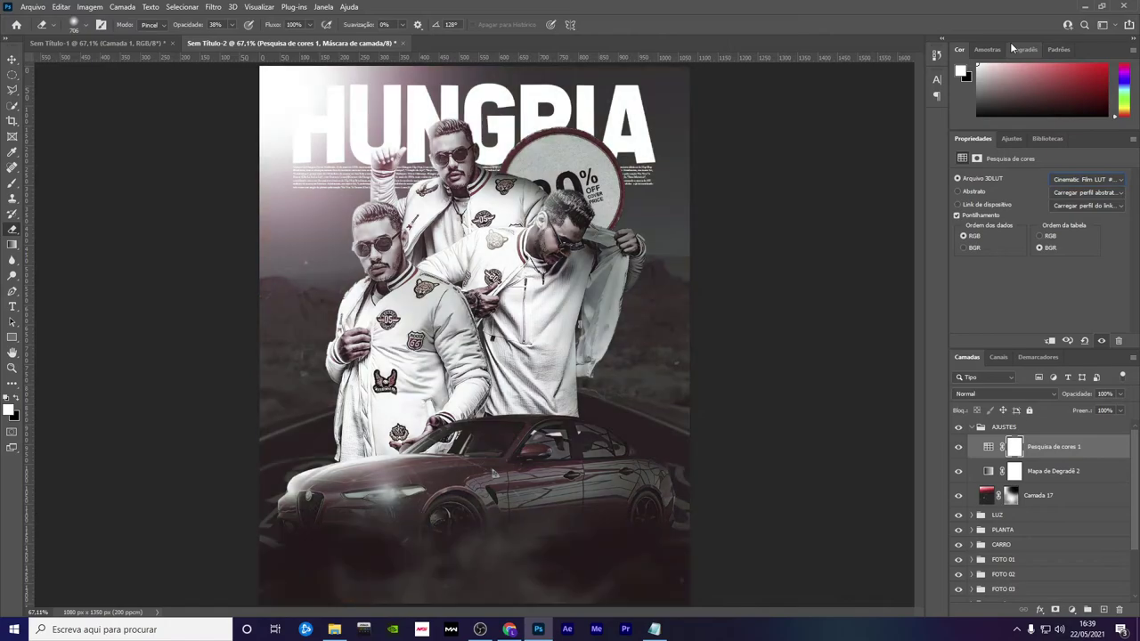
key("Down")
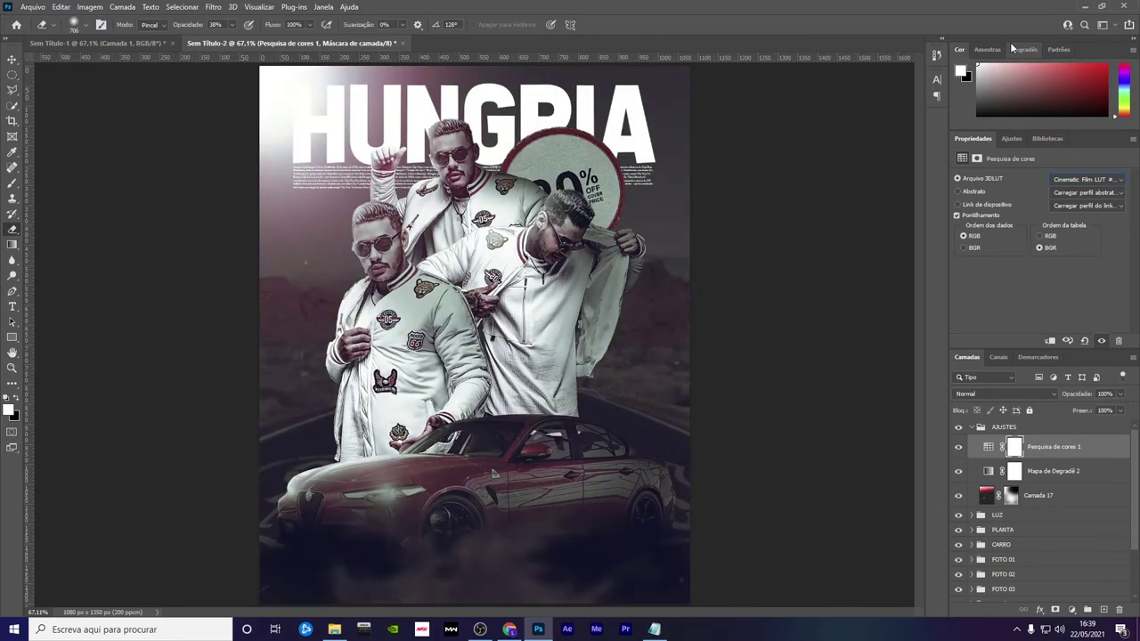
key("Down")
key("Down")
key("Down")
key("Down")
key("Down")
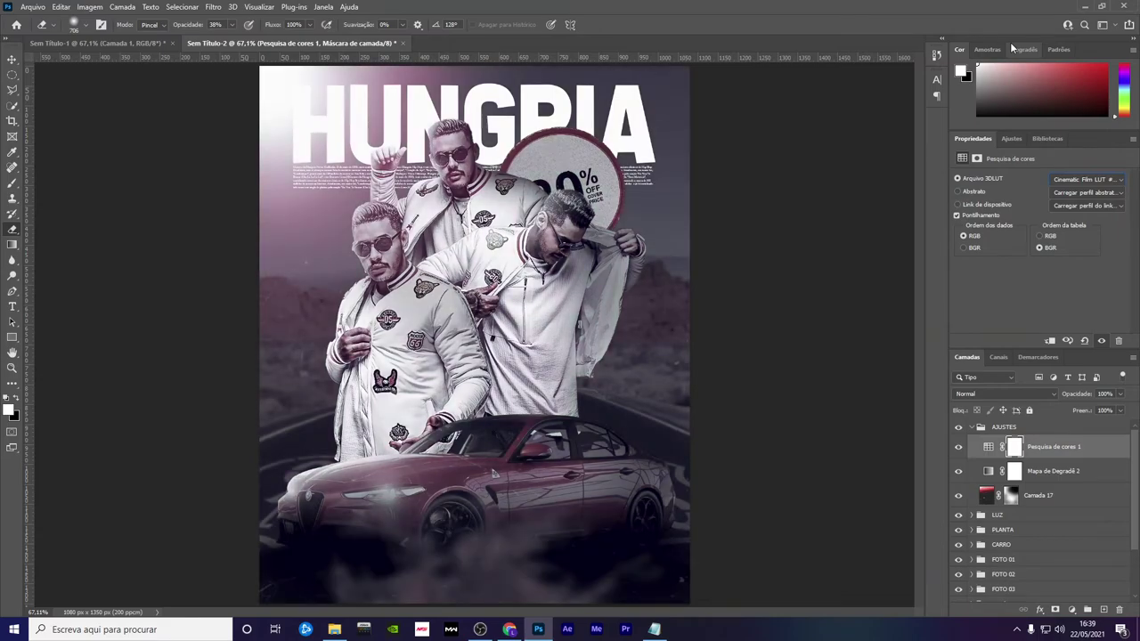
key("Down")
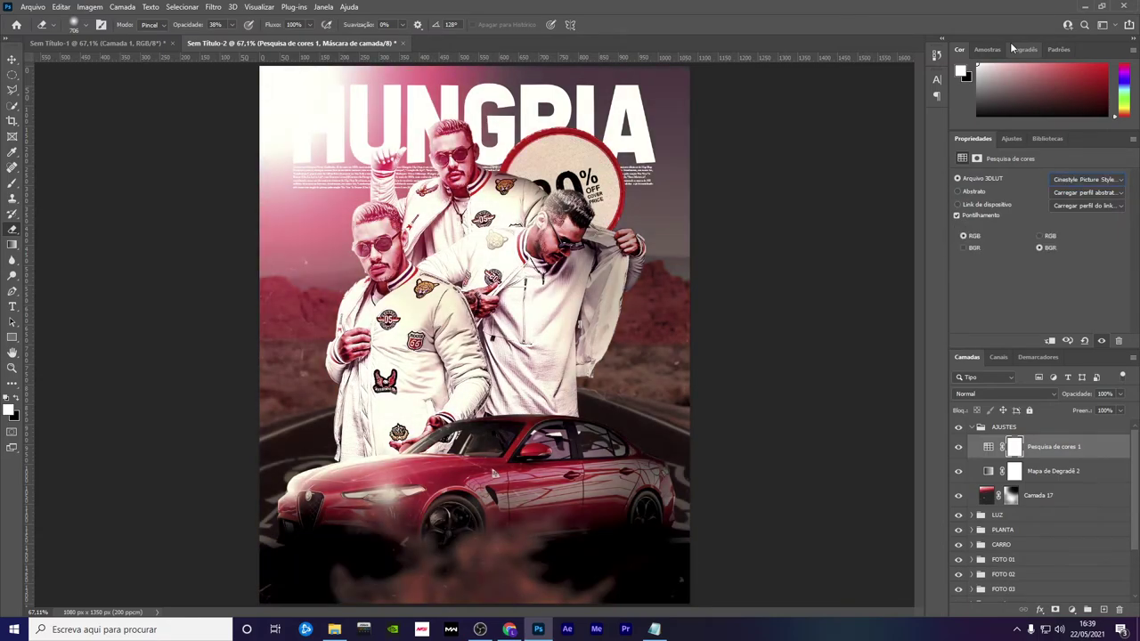
key("Down")
key("Down")
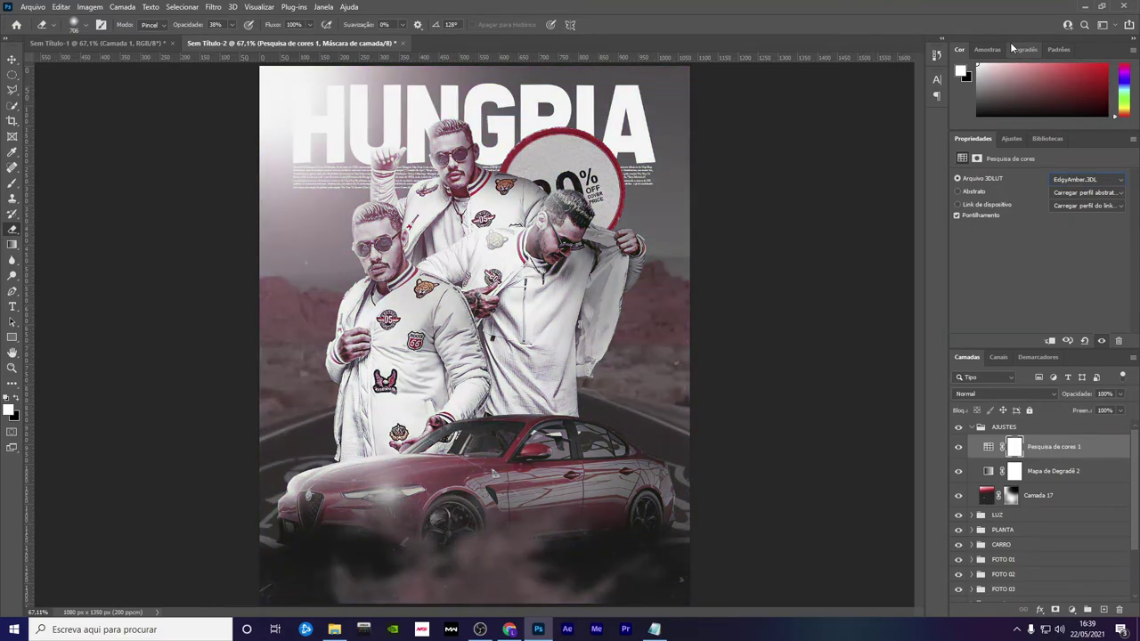
key("Down")
key("Down")
key("Down")
key("Down")
key("Down")
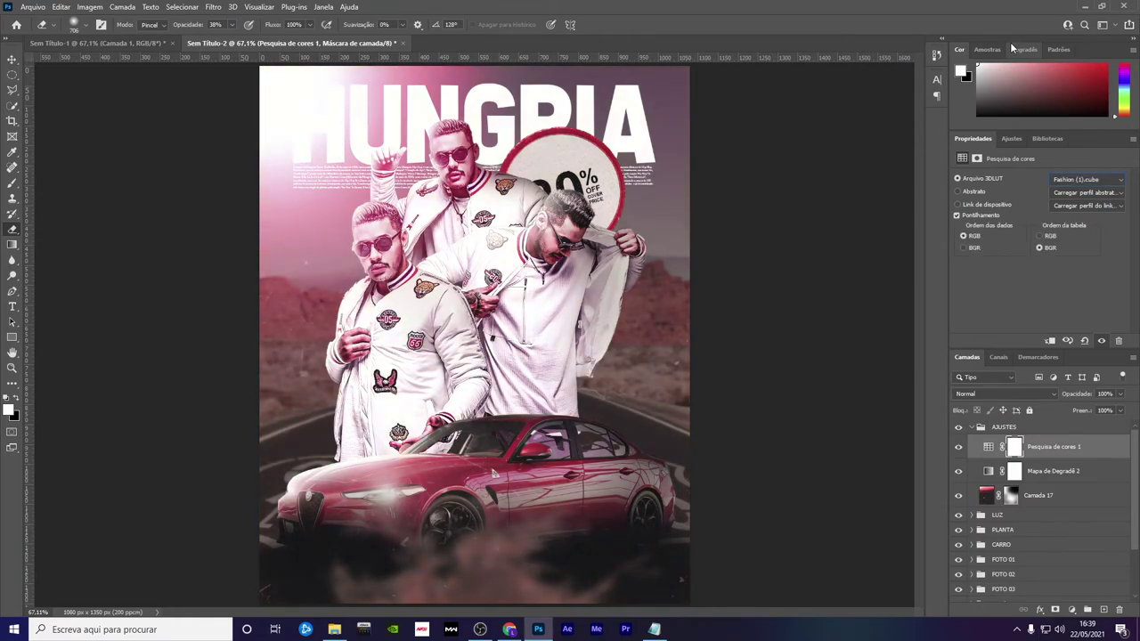
key("Down")
key("Down")
Create a new empty layer above the FOTO 01 group
left_click(1007, 545)
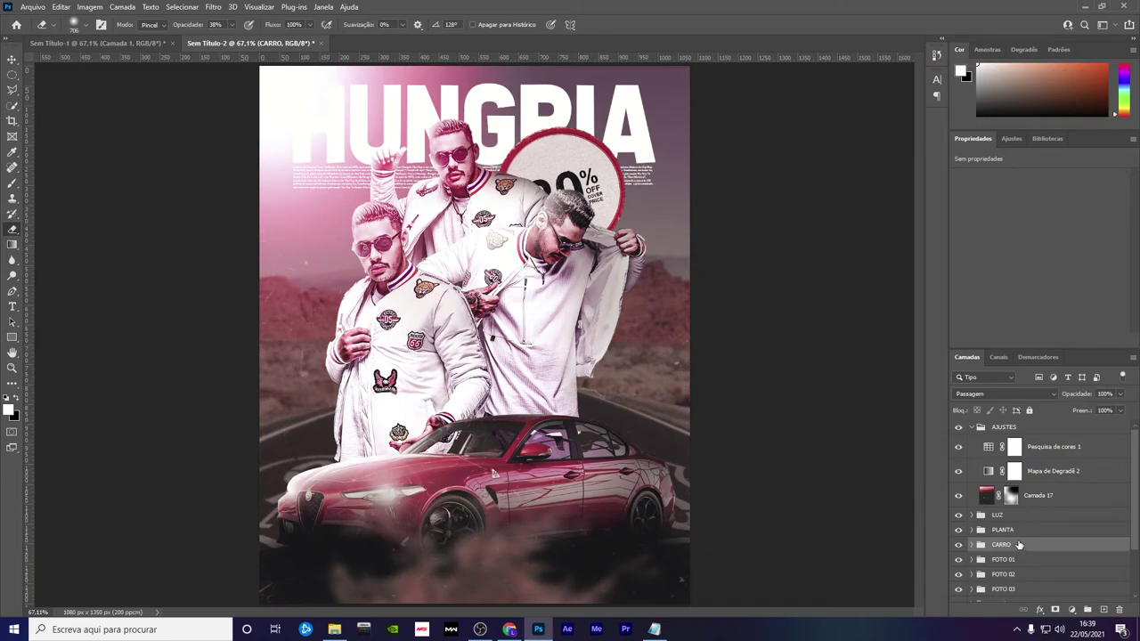
left_click(1021, 561)
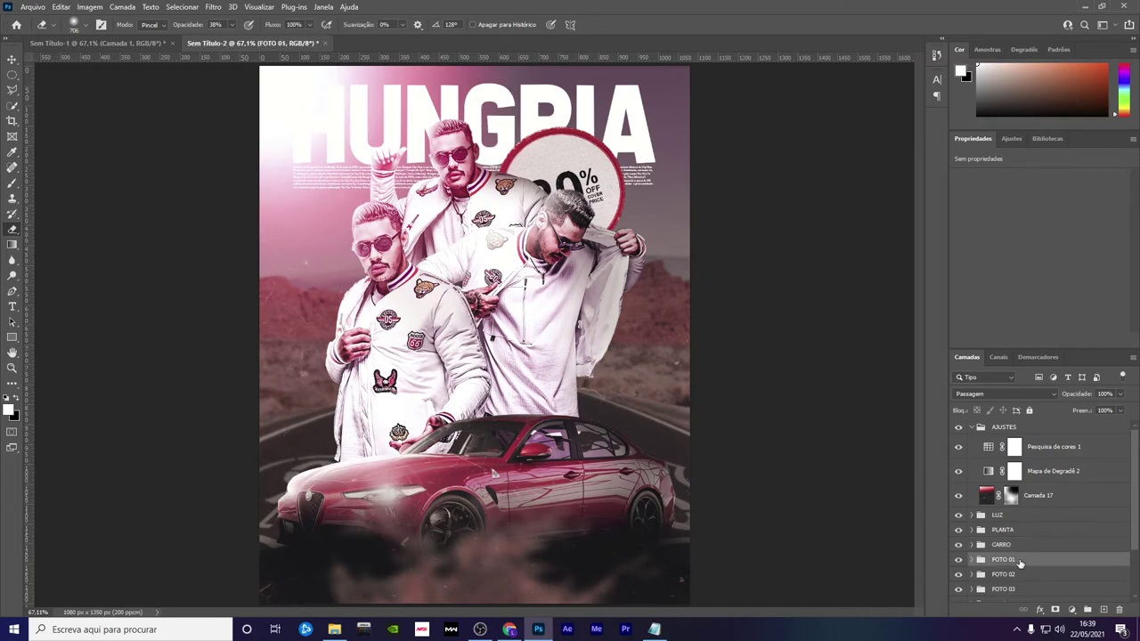
left_click(1103, 610)
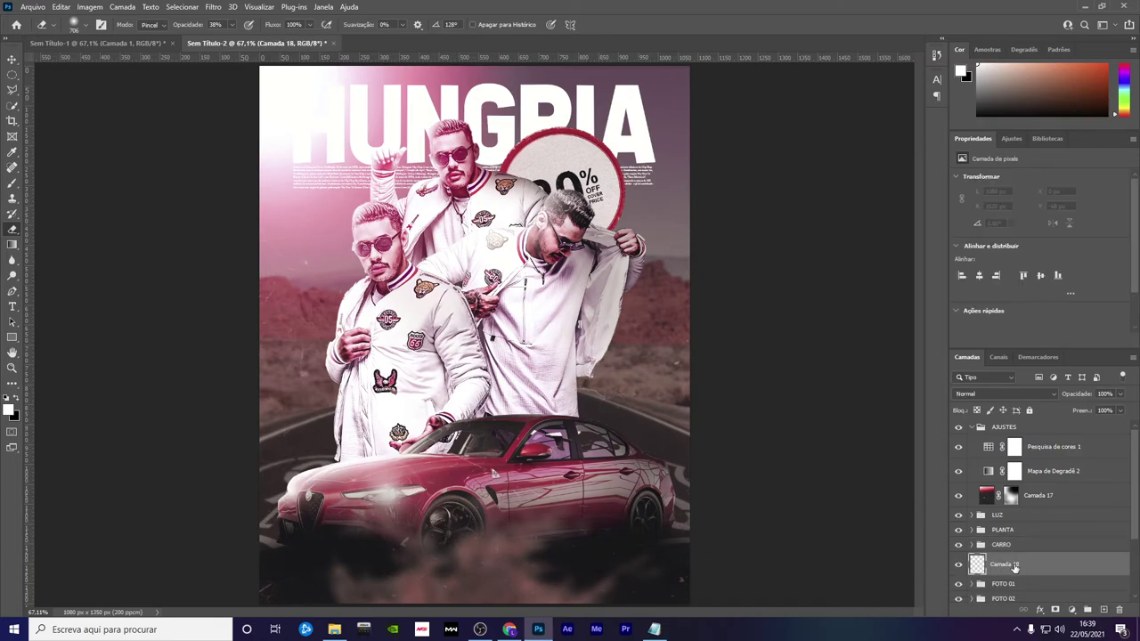
Paint black with a large soft brush over the smoke beneath and around the car
key("b")
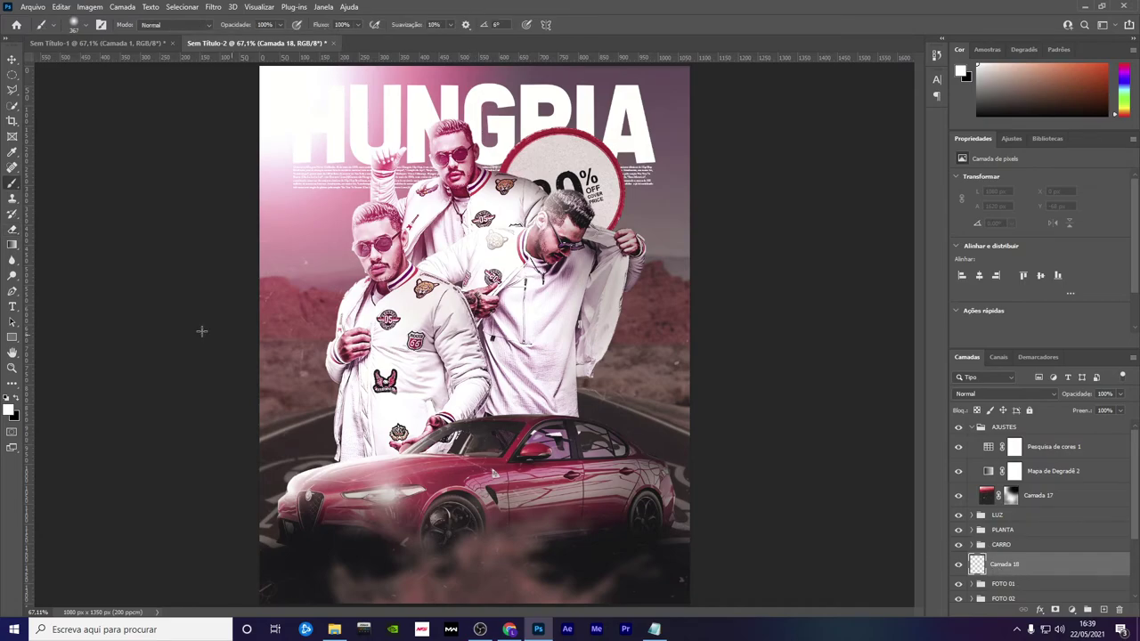
key("x")
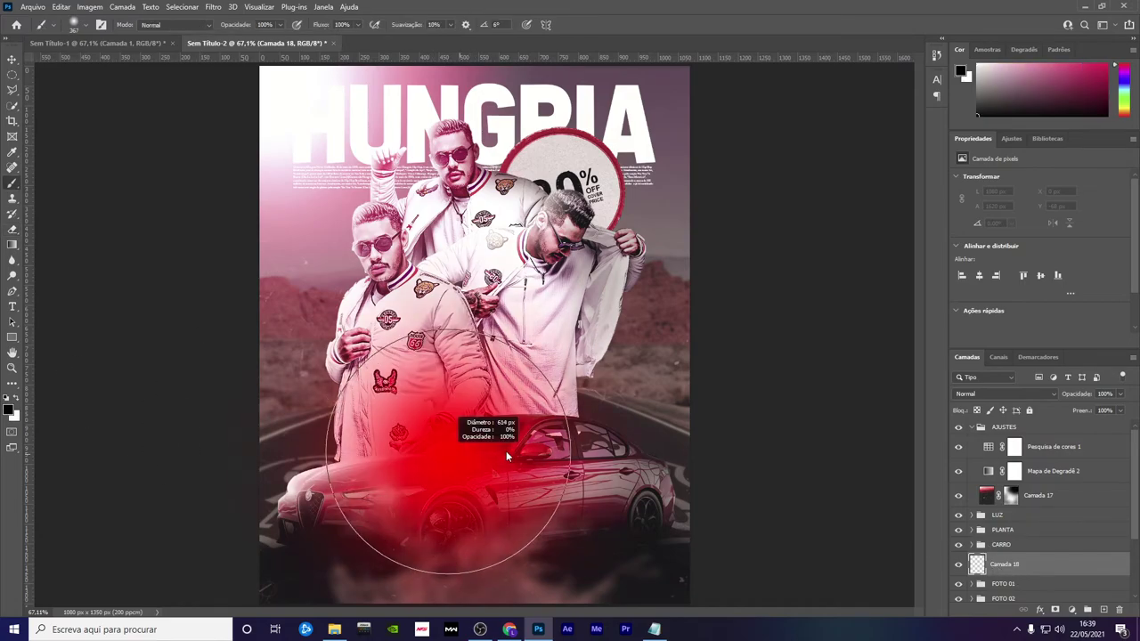
mouse_move(479, 499)
left_mouse_down()
mouse_move(530, 515)
mouse_move(500, 489)
left_mouse_up()
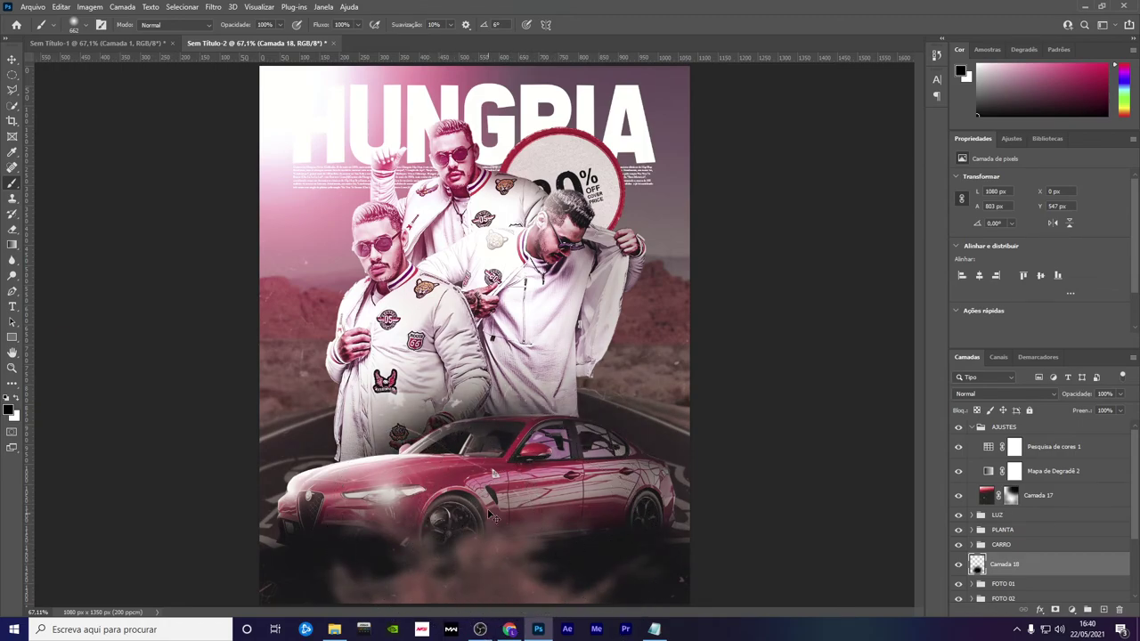
left_click_drag(433, 534, 434, 528)
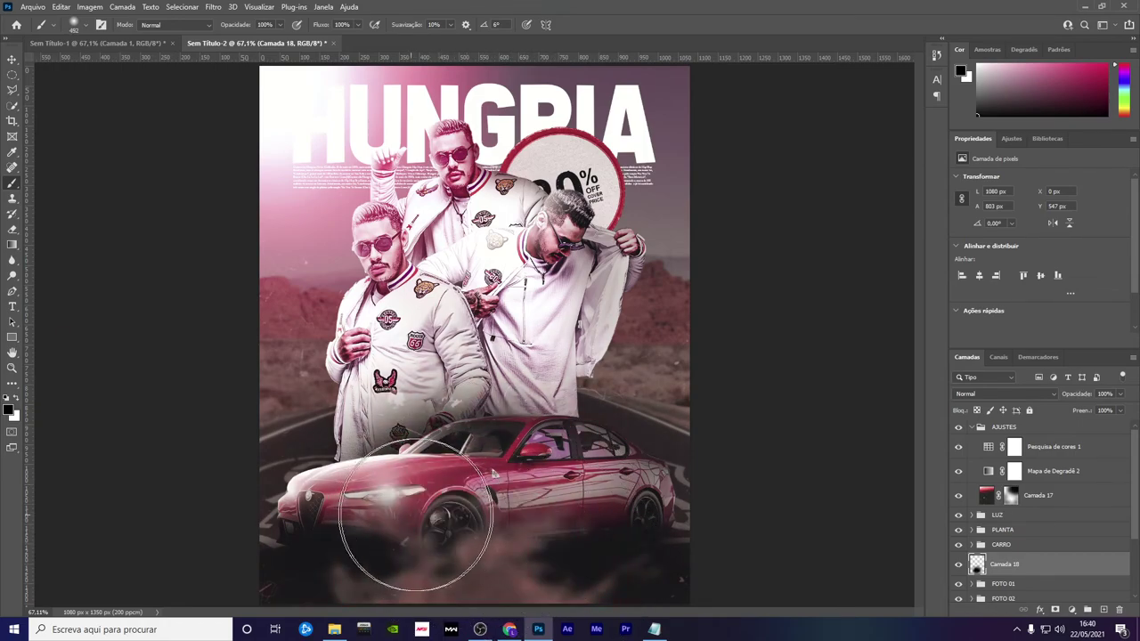
mouse_move(549, 511)
left_mouse_down()
mouse_move(356, 522)
mouse_move(471, 508)
mouse_move(472, 547)
mouse_move(434, 581)
left_mouse_up()
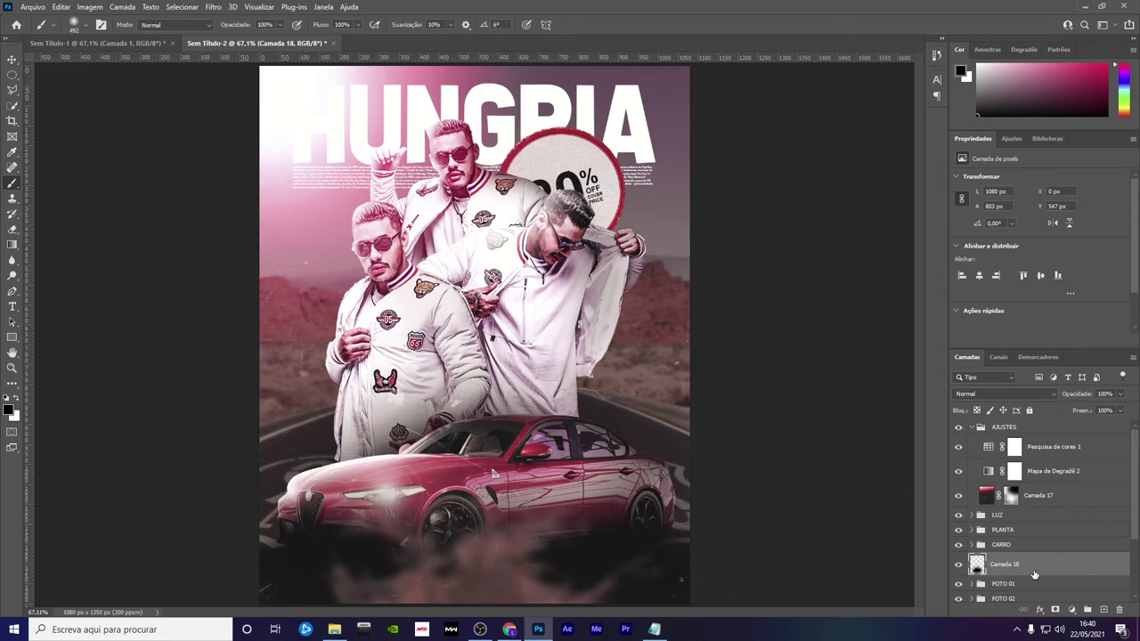
scroll(1021, 591, "down", 1)
Save the poster to cloud documents as hungria tuto
scroll(1015, 587, "up", 1)
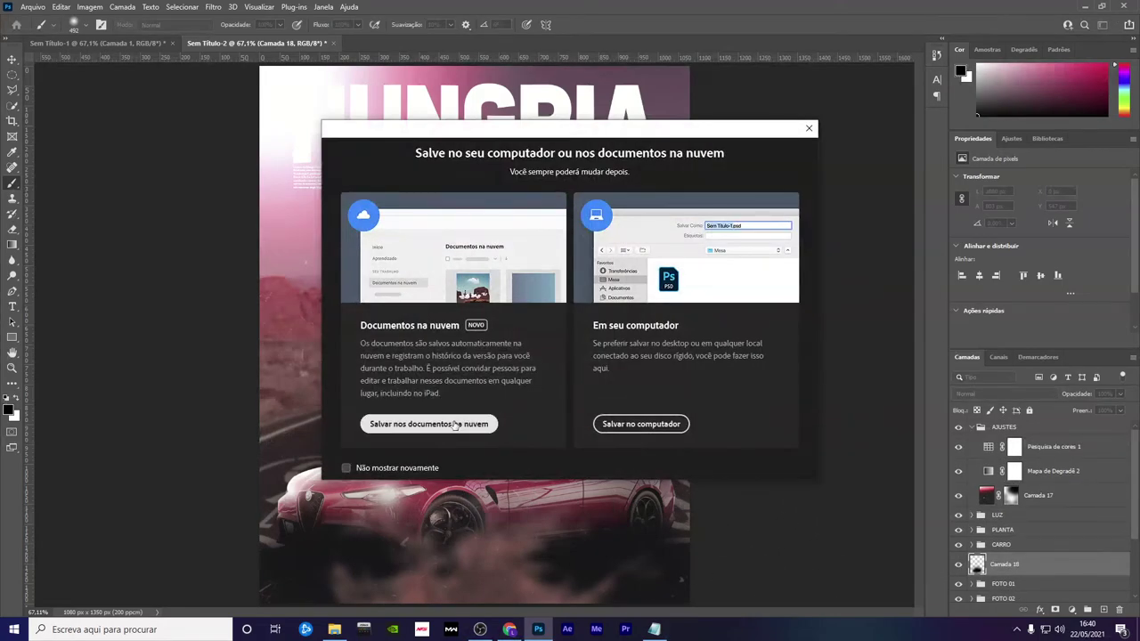
left_click(430, 423)
type("hungri")
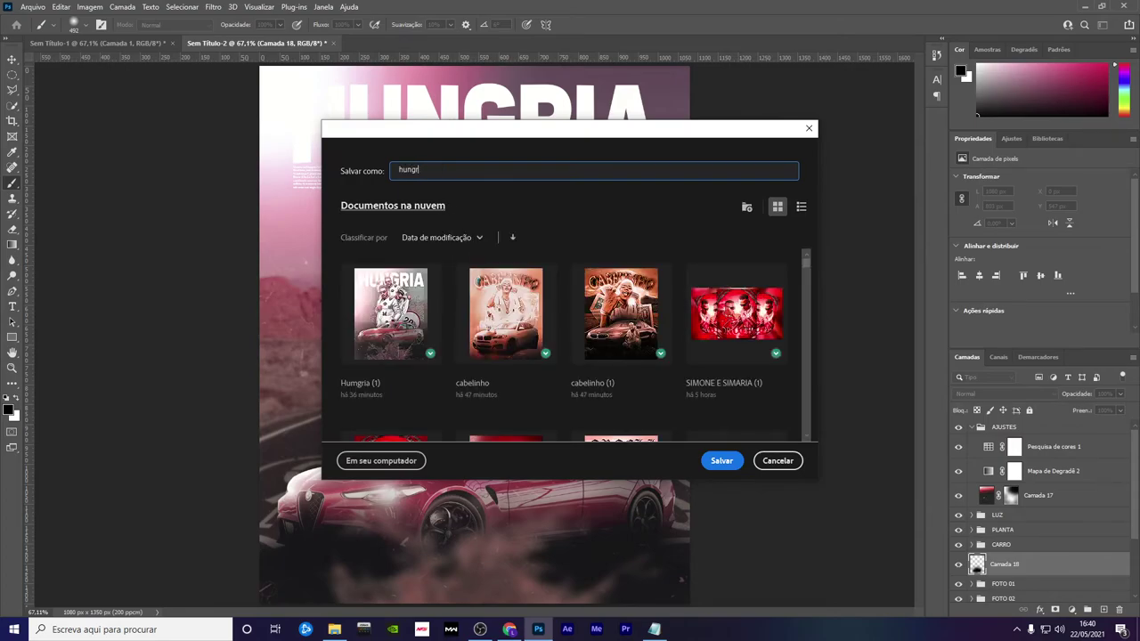
type("a tuto")
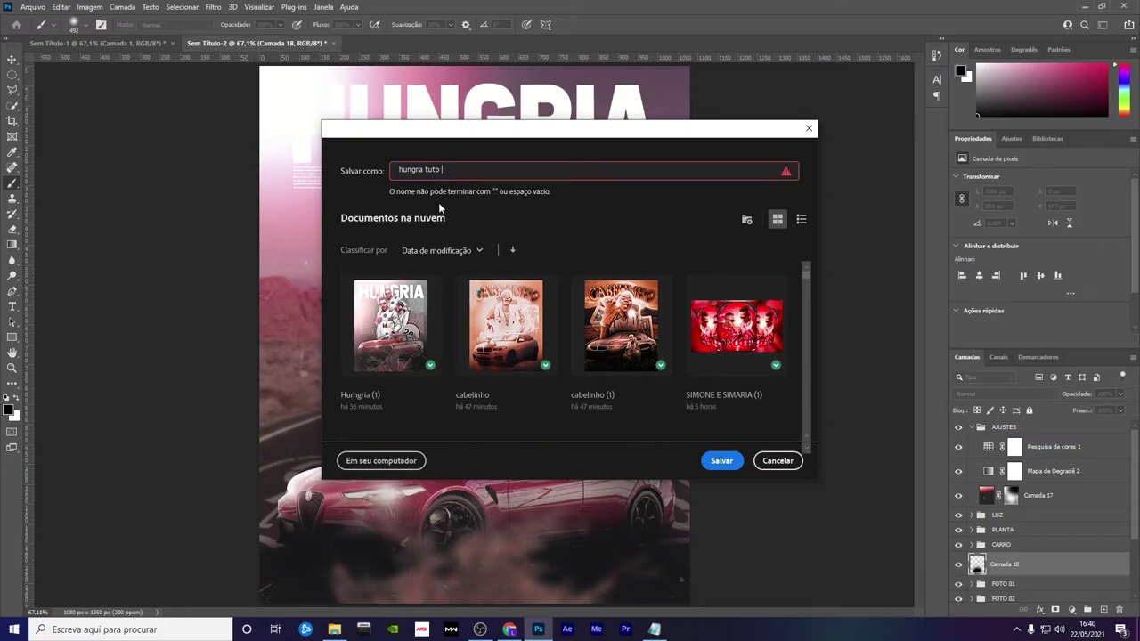
key("BackSpace")
key("Return")
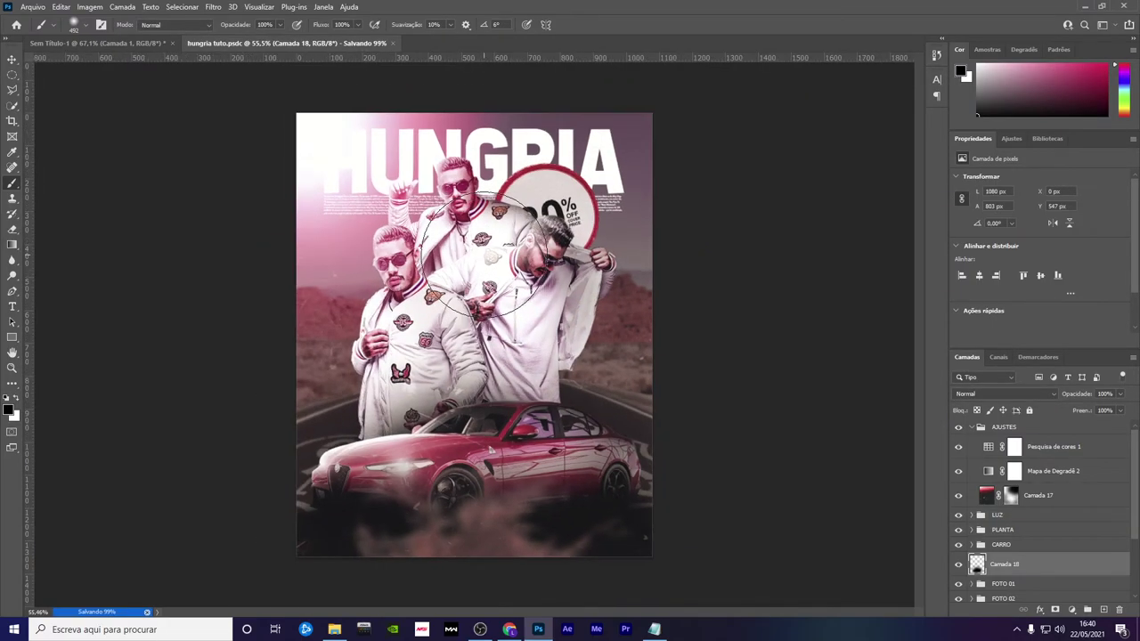
Duplicate the HUnGRIA title text layer inside the TEXTO group
scroll(485, 259, "down", 2)
scroll(486, 258, "down", 1)
scroll(486, 258, "up", 2)
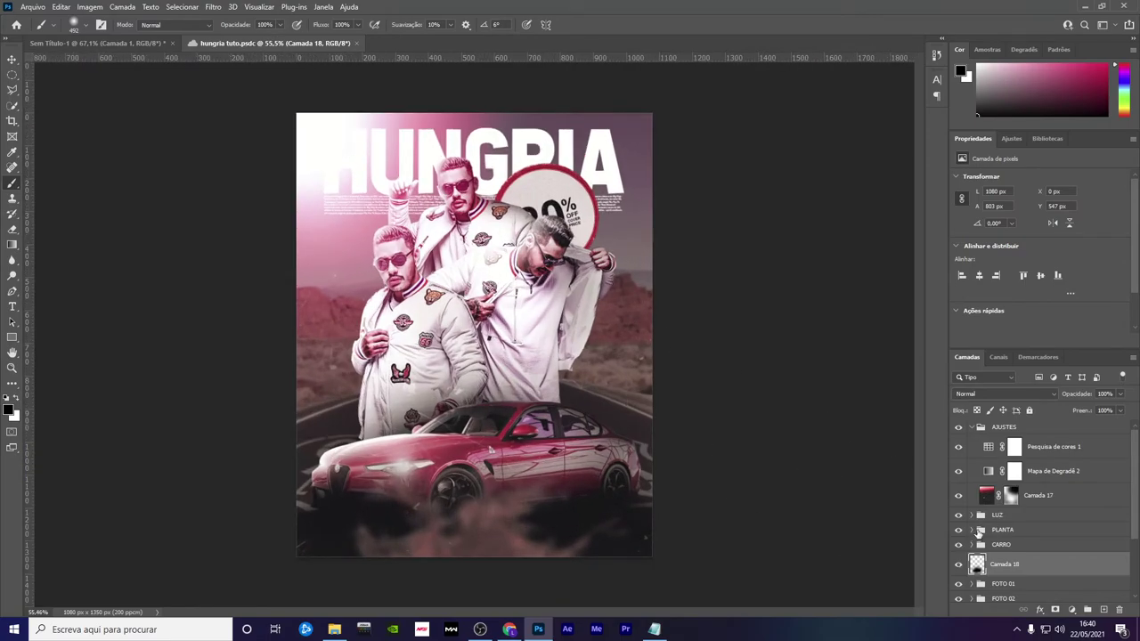
scroll(1004, 597, "down", 1)
scroll(1004, 597, "down", 1)
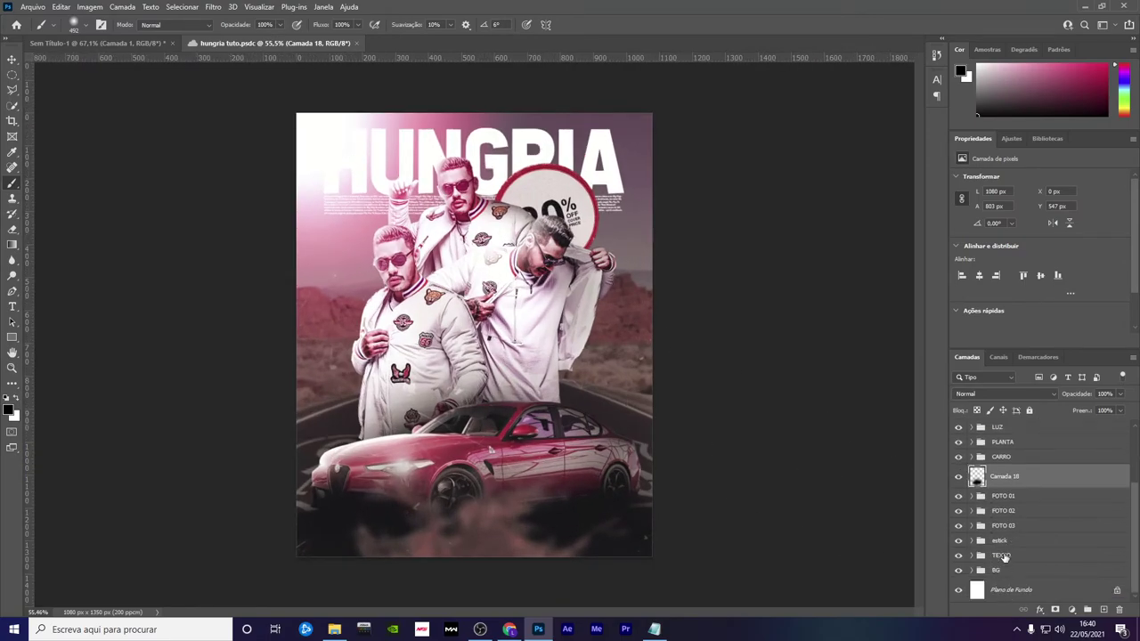
left_click(997, 557)
scroll(979, 561, "down", 1)
left_click(1025, 569)
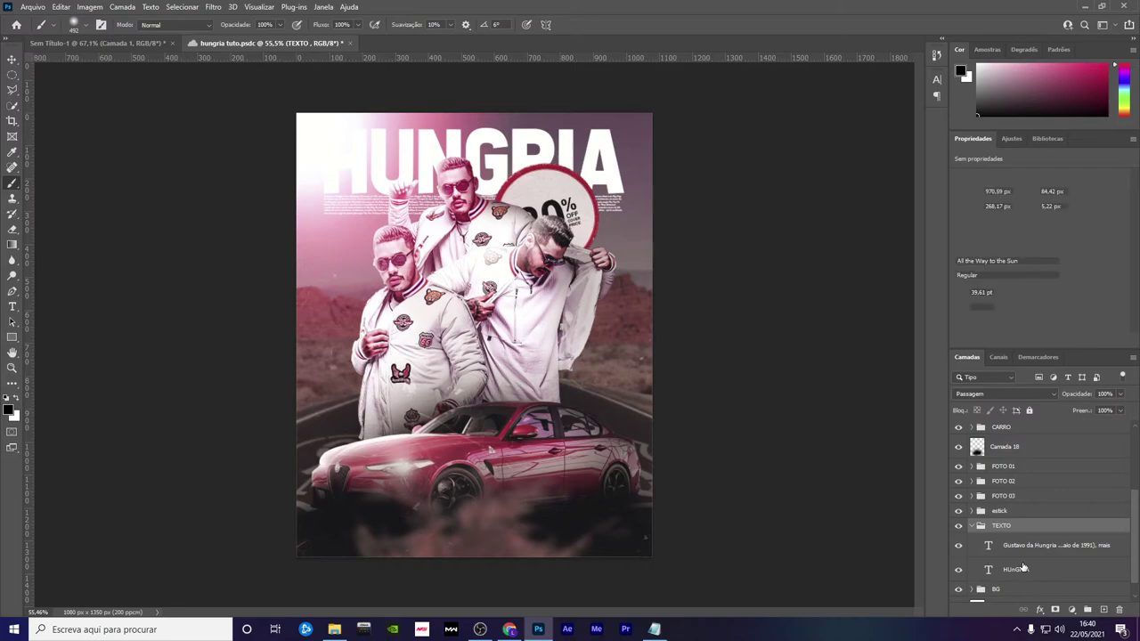
key("ctrl+j")
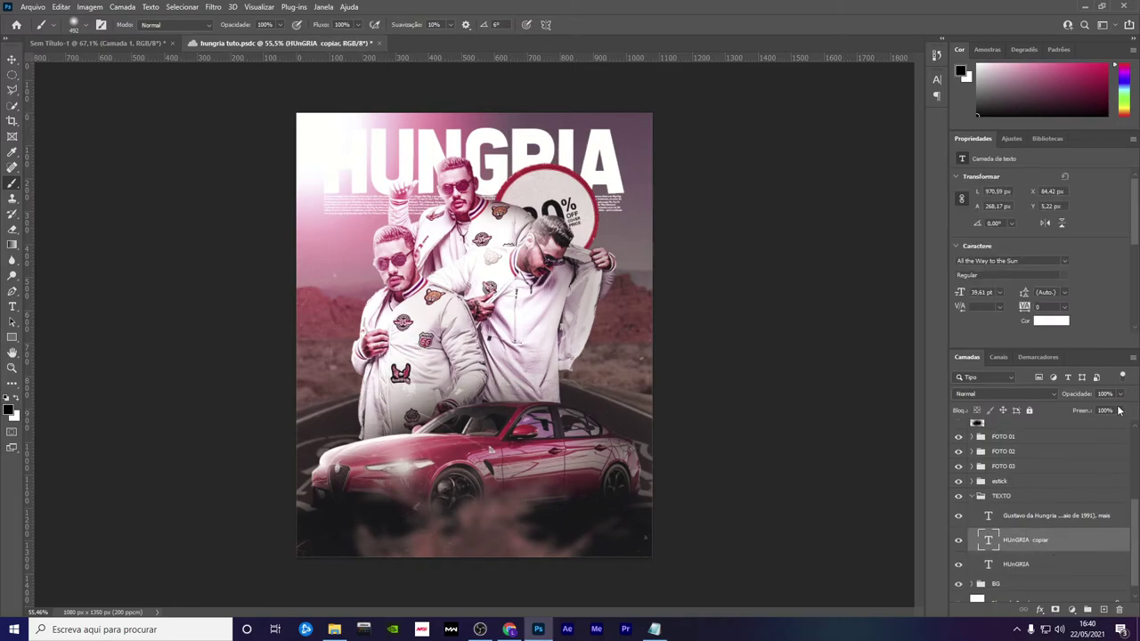
Give the HUnGRIA copy 0% fill and a 1 px white inside stroke
left_click_drag(1120, 410, 1013, 423)
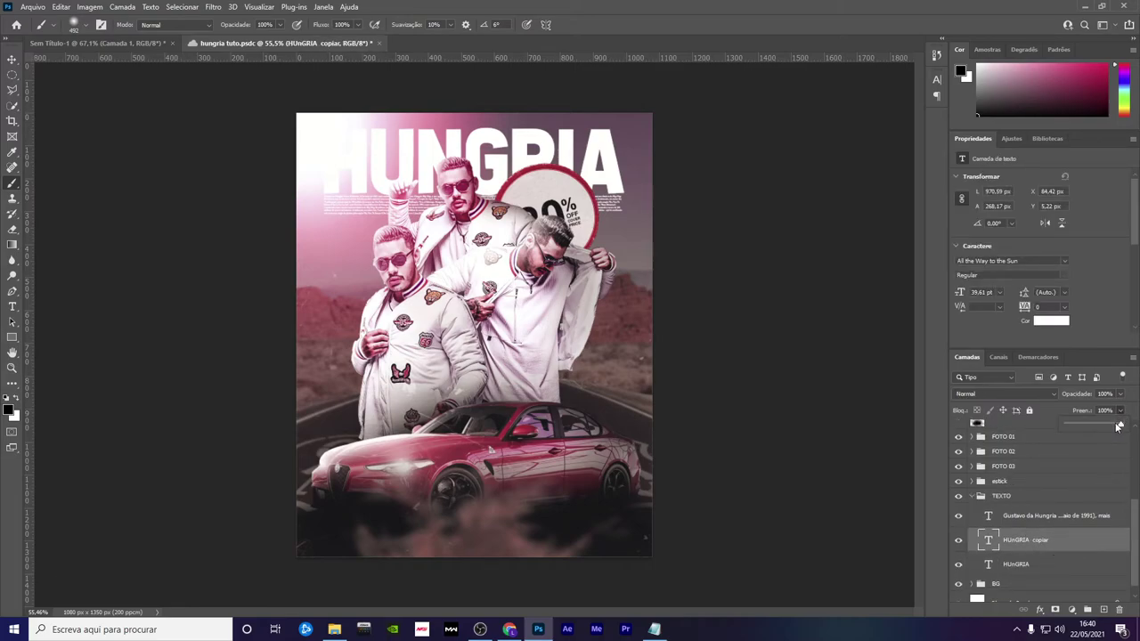
double_click(1067, 545)
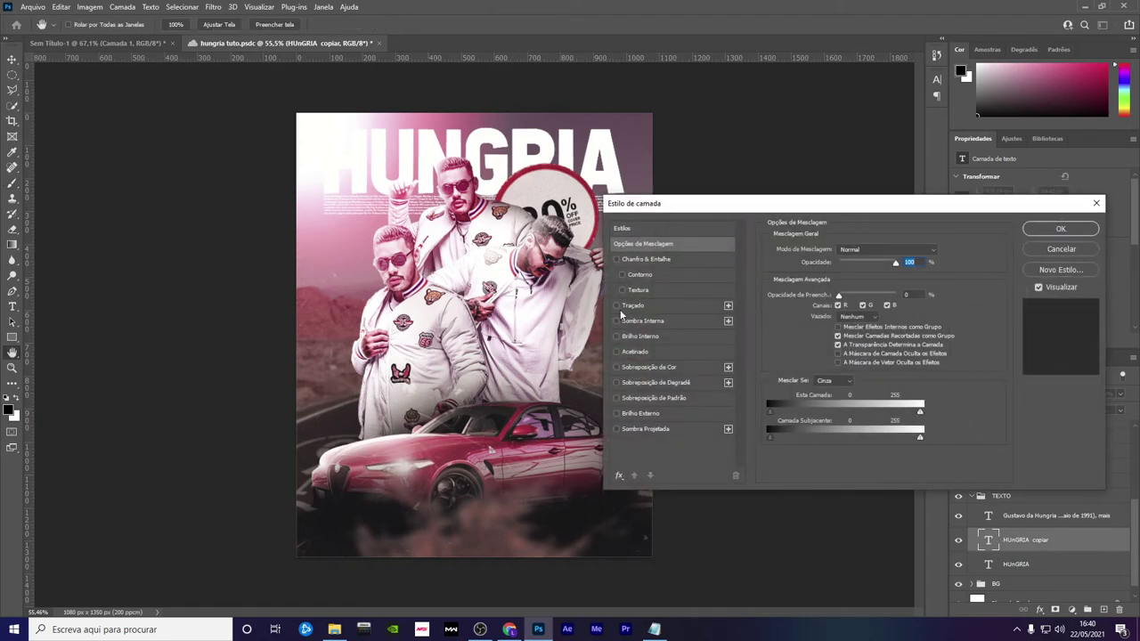
left_click(617, 305)
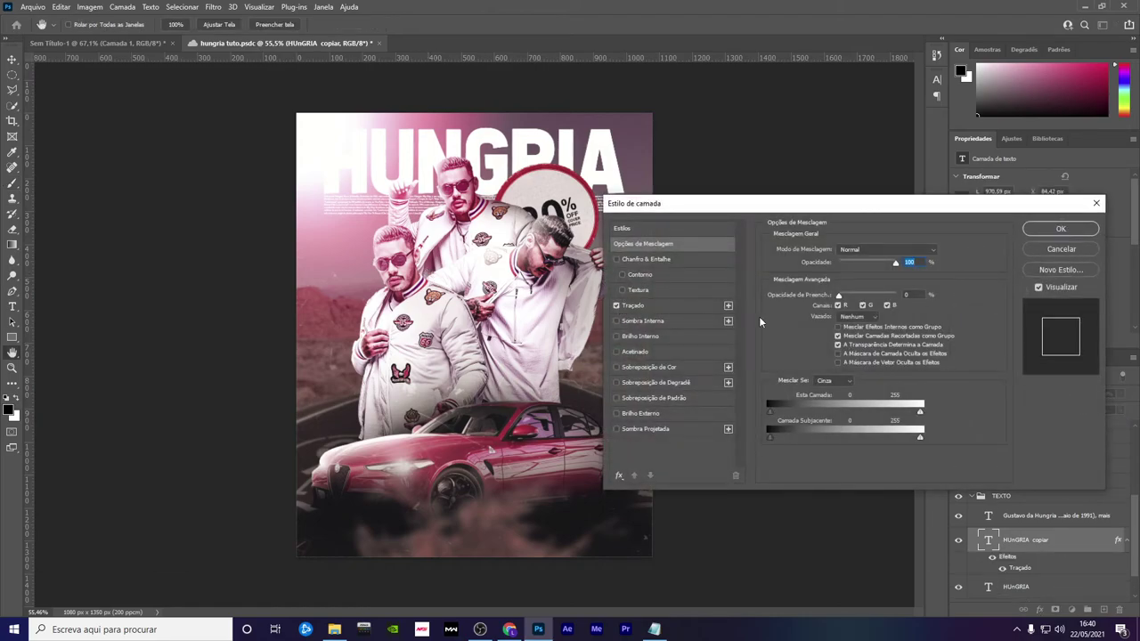
left_click(680, 305)
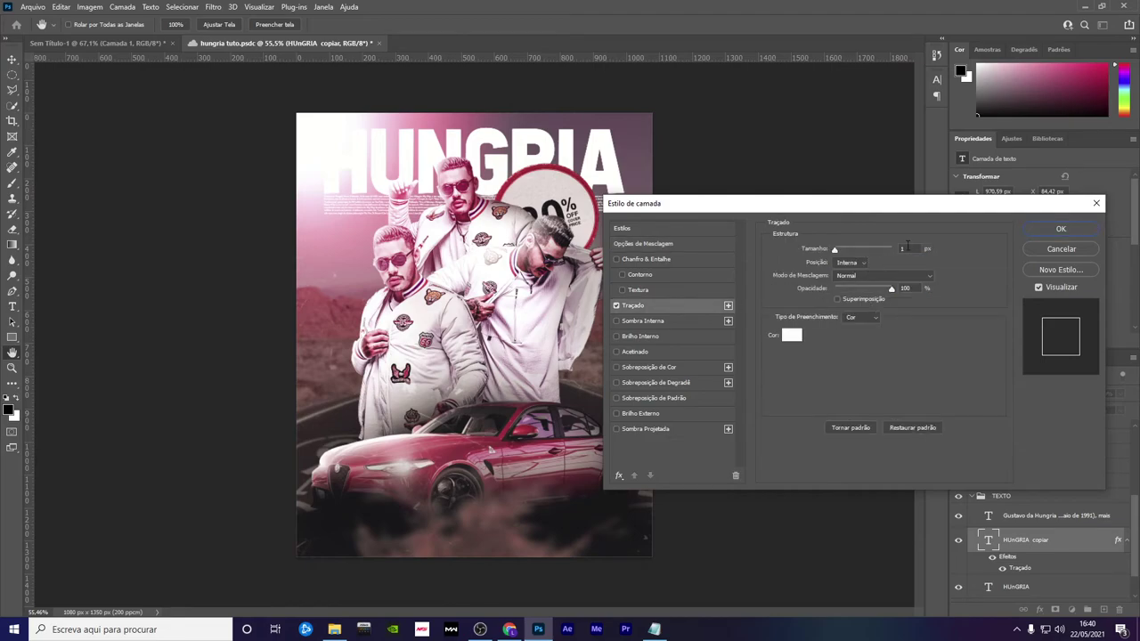
left_click(1038, 231)
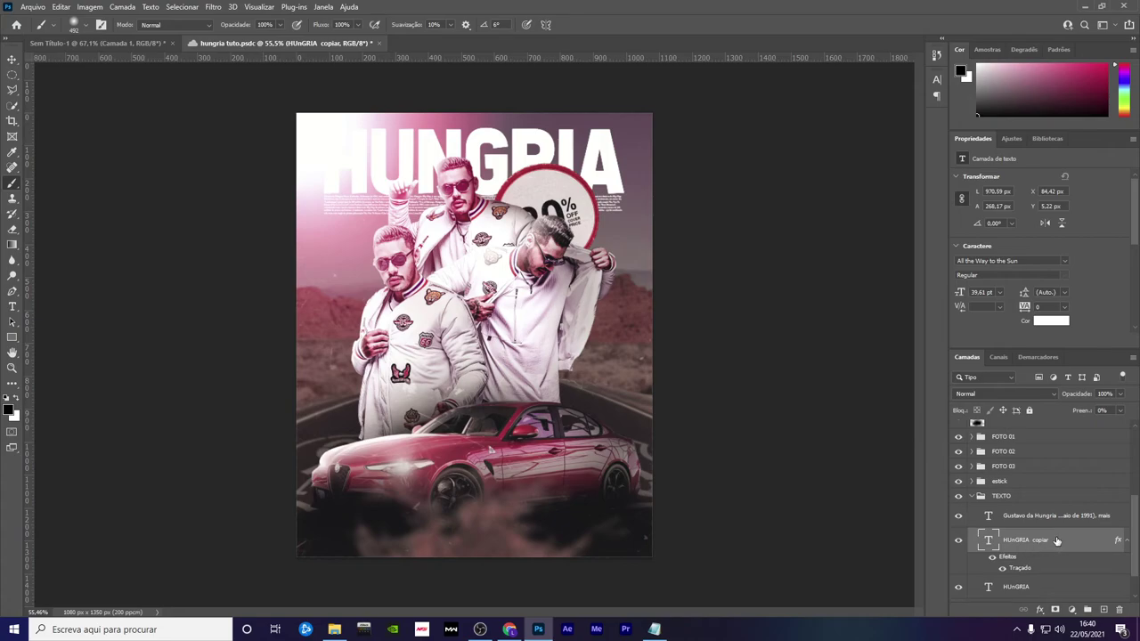
Enlarge the outlined title copy slightly and move it above FOTO 01
key("ctrl+t")
left_click_drag(640, 202, 648, 205)
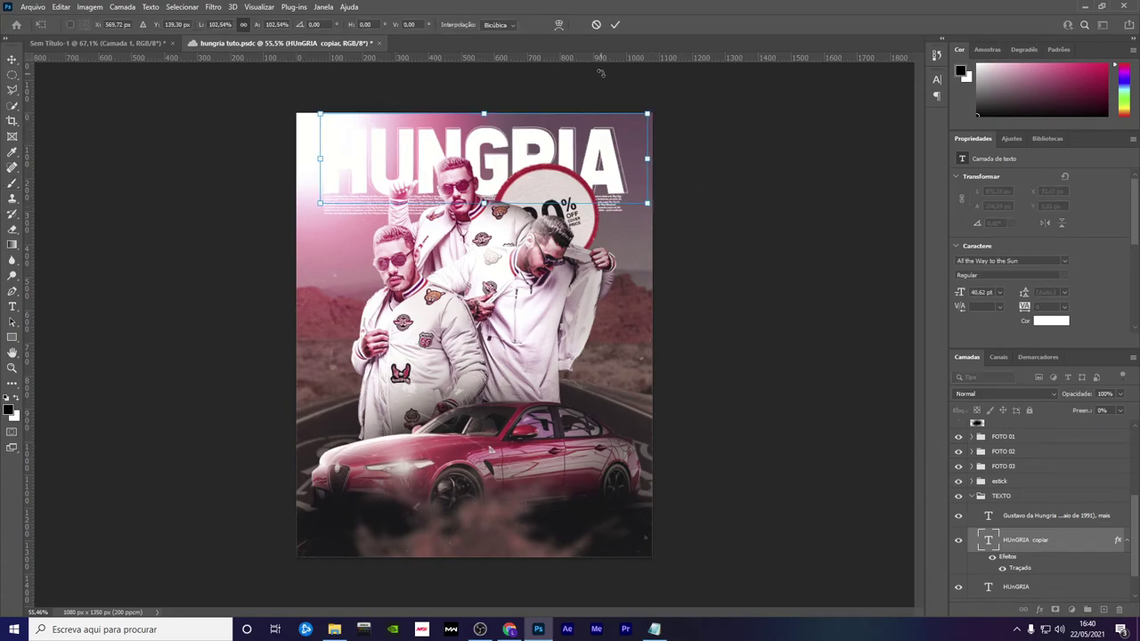
key("Return")
key("b")
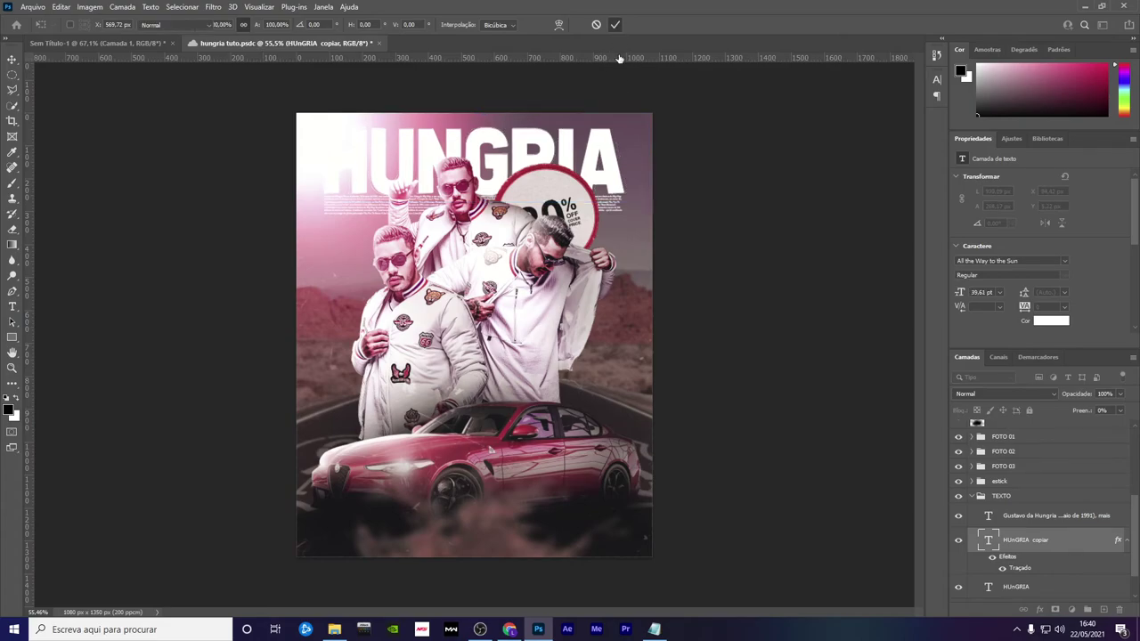
left_click_drag(1073, 540, 1048, 424)
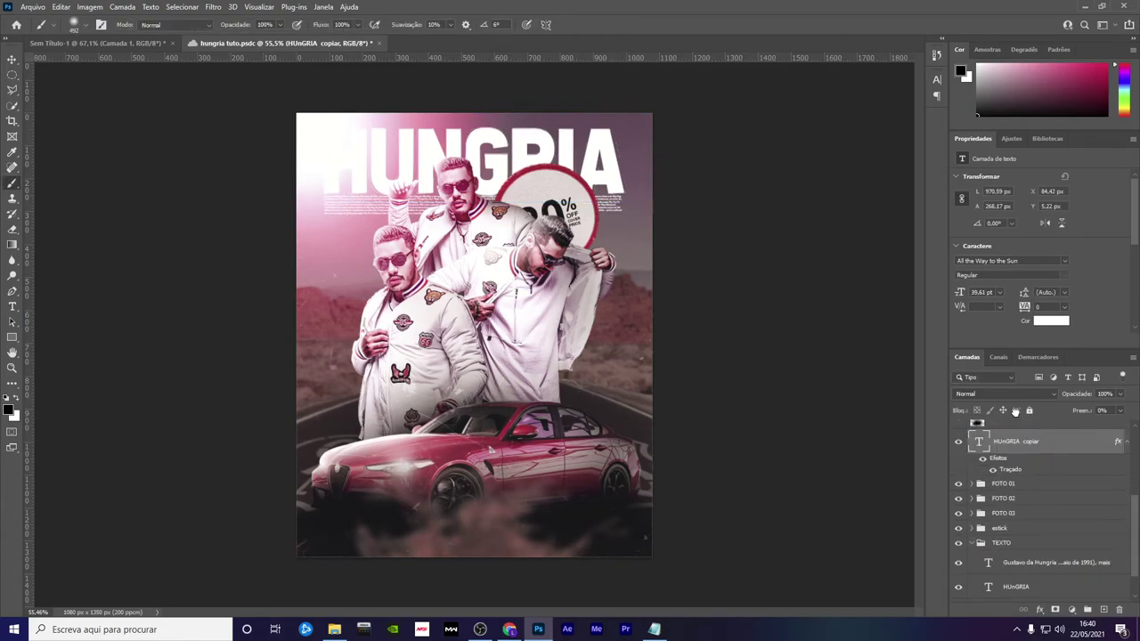
Collapse AJUSTES and stamp all visible layers into a new top Camada 19
scroll(445, 248, "up", 2)
scroll(444, 248, "up", 3)
scroll(445, 248, "down", 4)
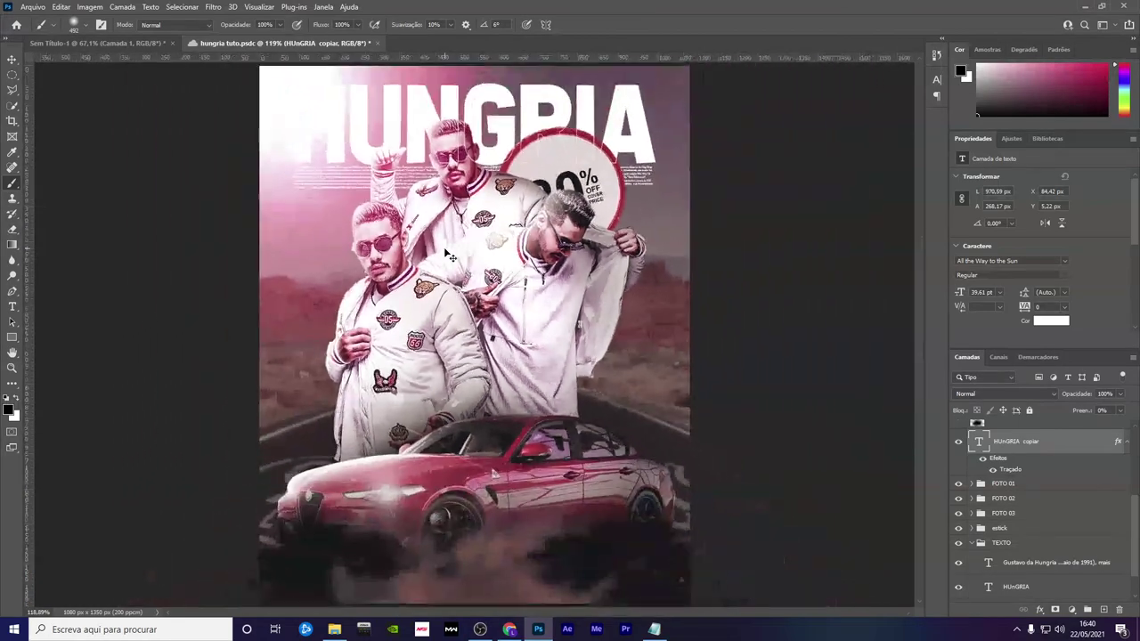
scroll(449, 247, "up", 1)
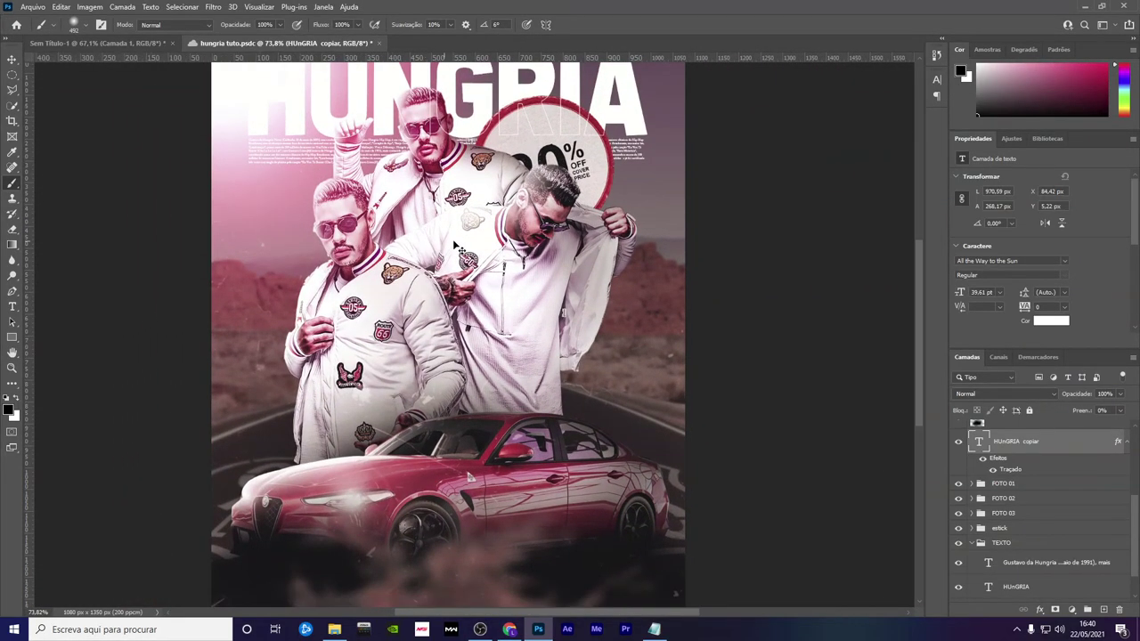
scroll(460, 230, "down", 2)
scroll(474, 339, "up", 1)
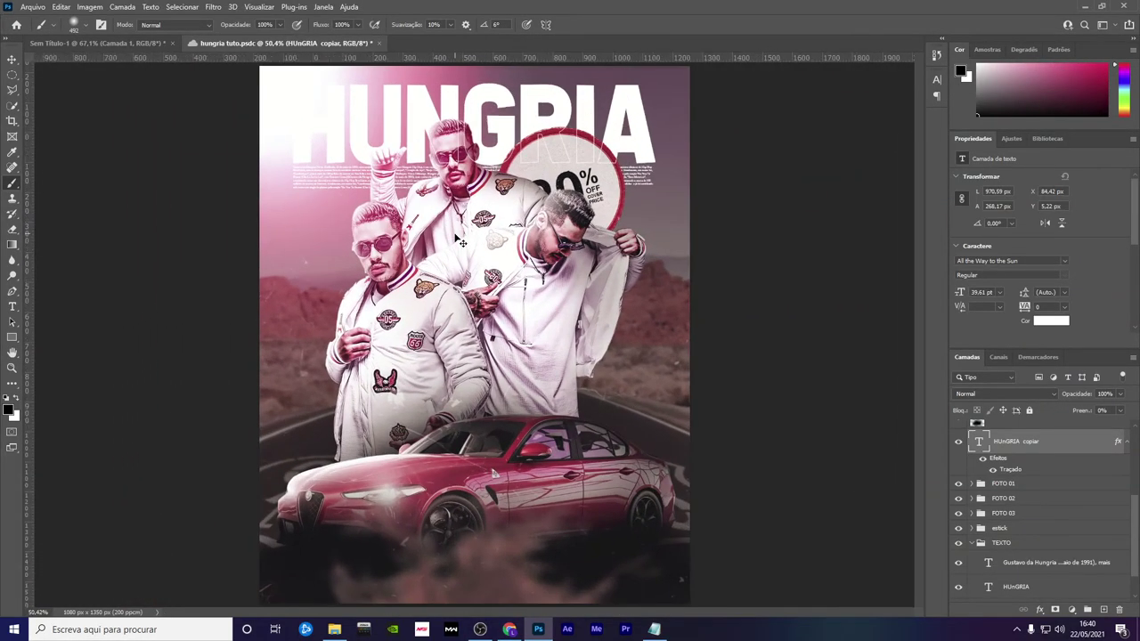
scroll(989, 517, "up", 2)
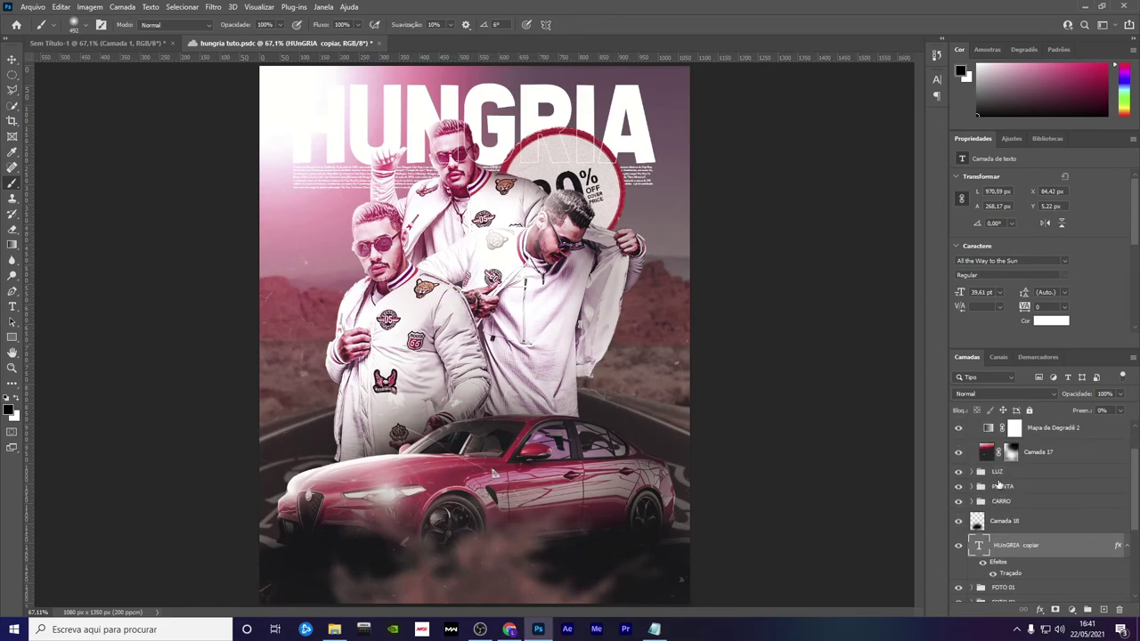
scroll(989, 517, "up", 2)
left_click(1038, 430)
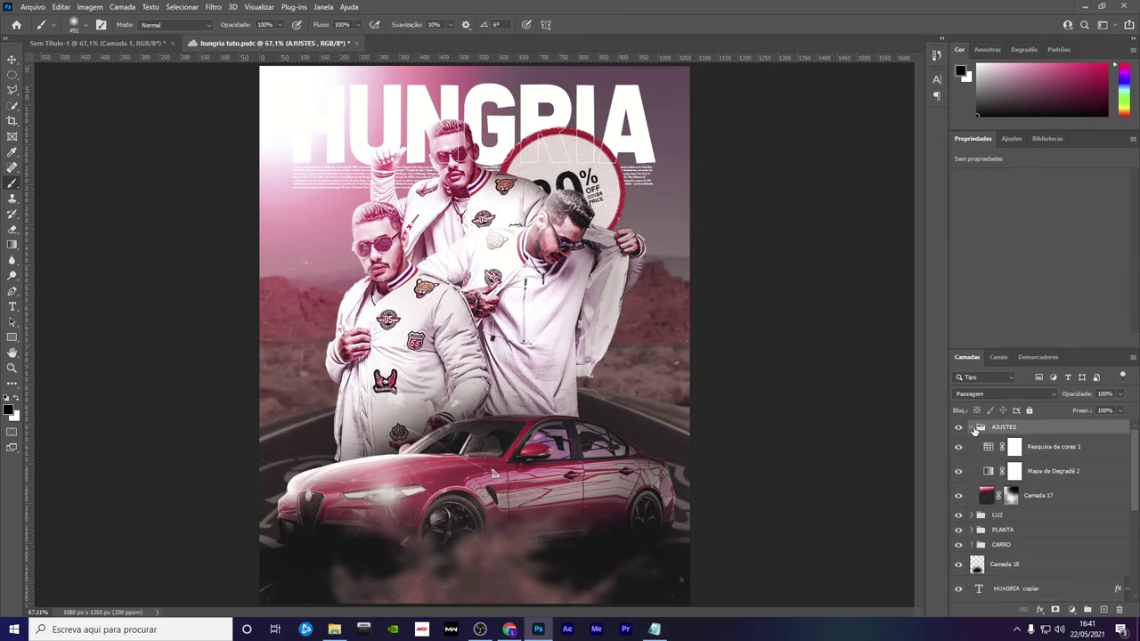
key("ctrl+shift+alt+e")
Convert Camada 19 to a smart object and launch the Camera Raw filter
right_click(1059, 433)
left_click(955, 281)
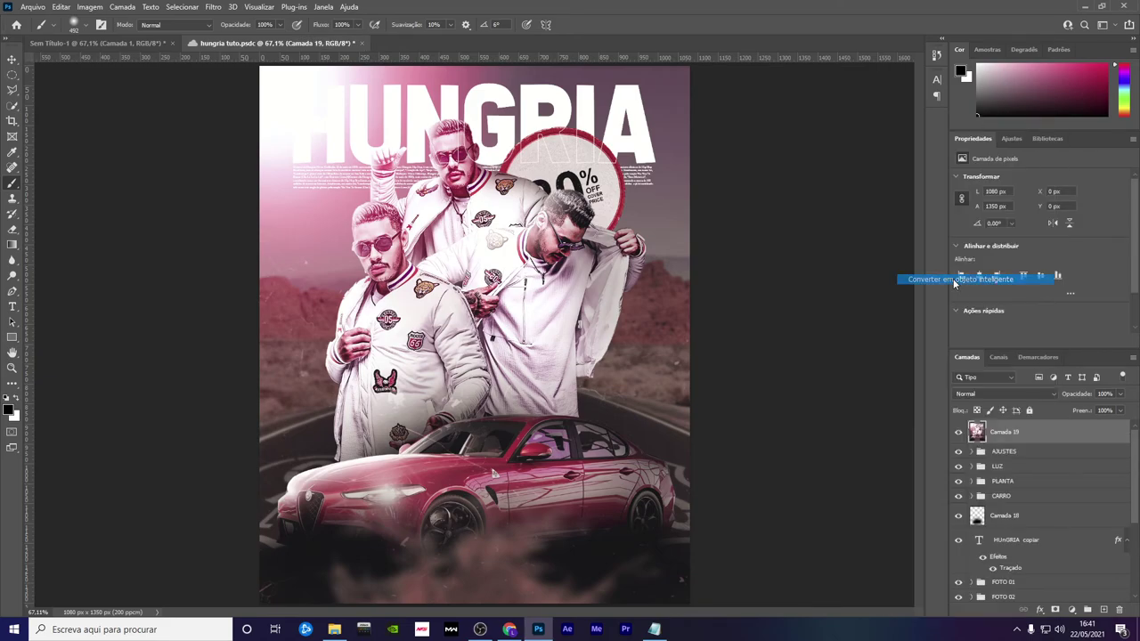
left_click(214, 7)
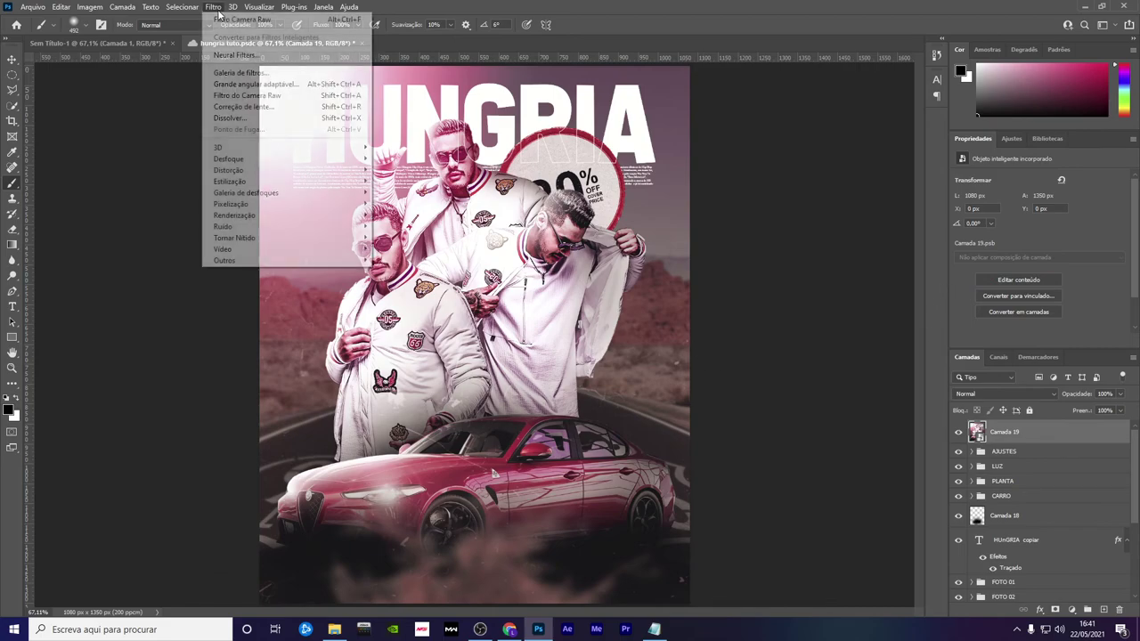
left_click(246, 96)
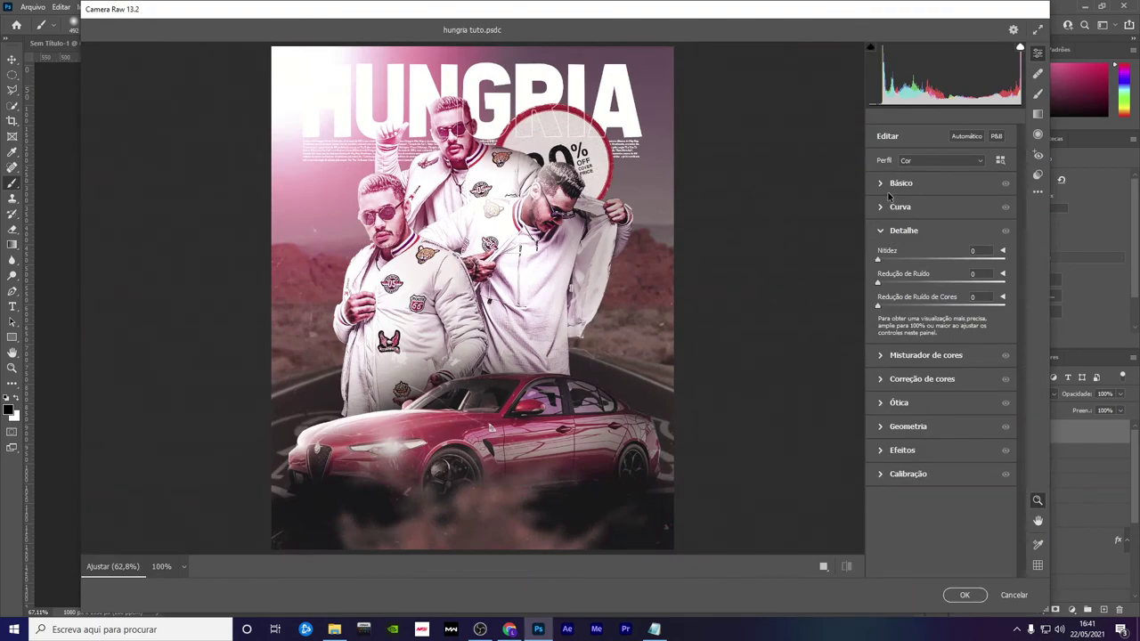
Apply Contraste +56, more Claridade, Nitidez 43 and a +4 vignette
left_click(891, 185)
left_click_drag(941, 295, 977, 295)
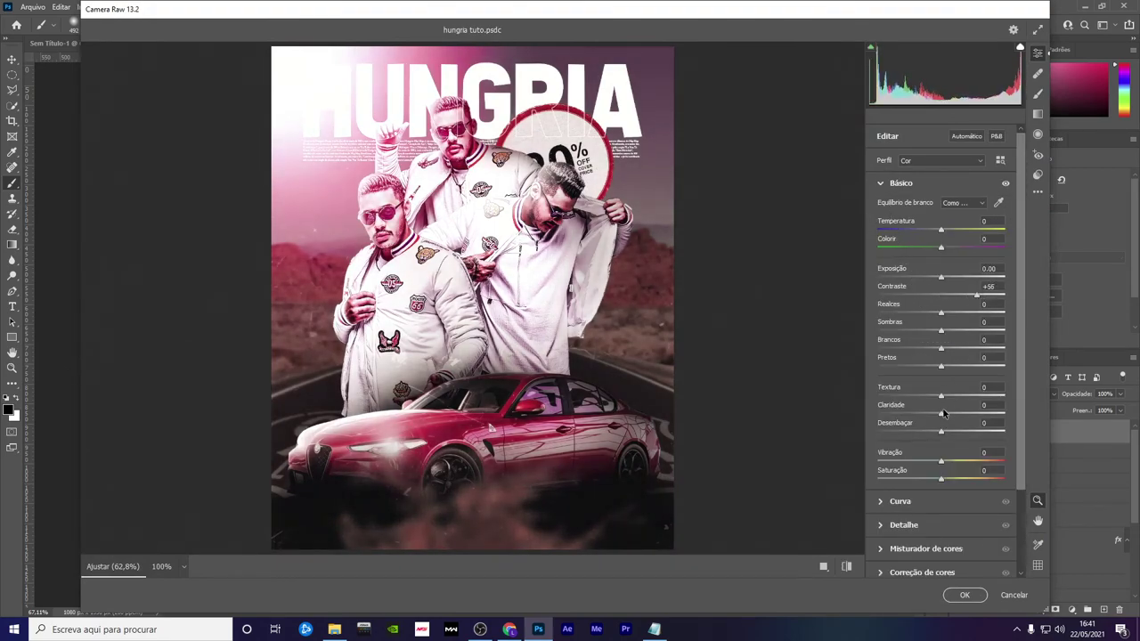
mouse_move(940, 414)
left_mouse_down()
mouse_move(964, 413)
mouse_move(948, 395)
left_mouse_up()
left_click(905, 526)
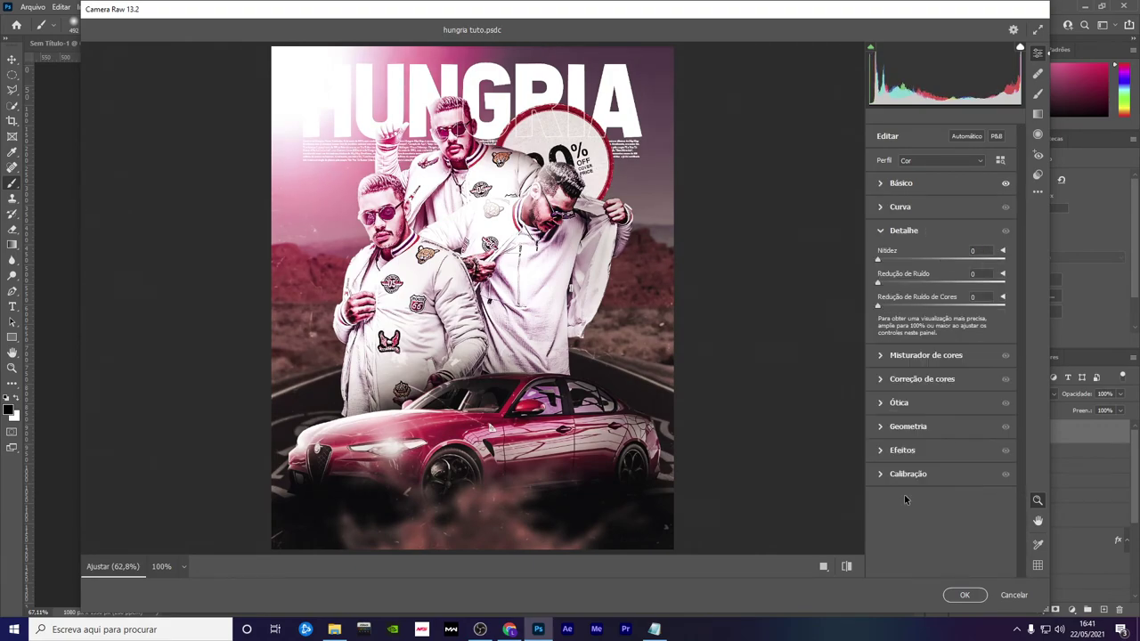
left_click_drag(879, 260, 921, 260)
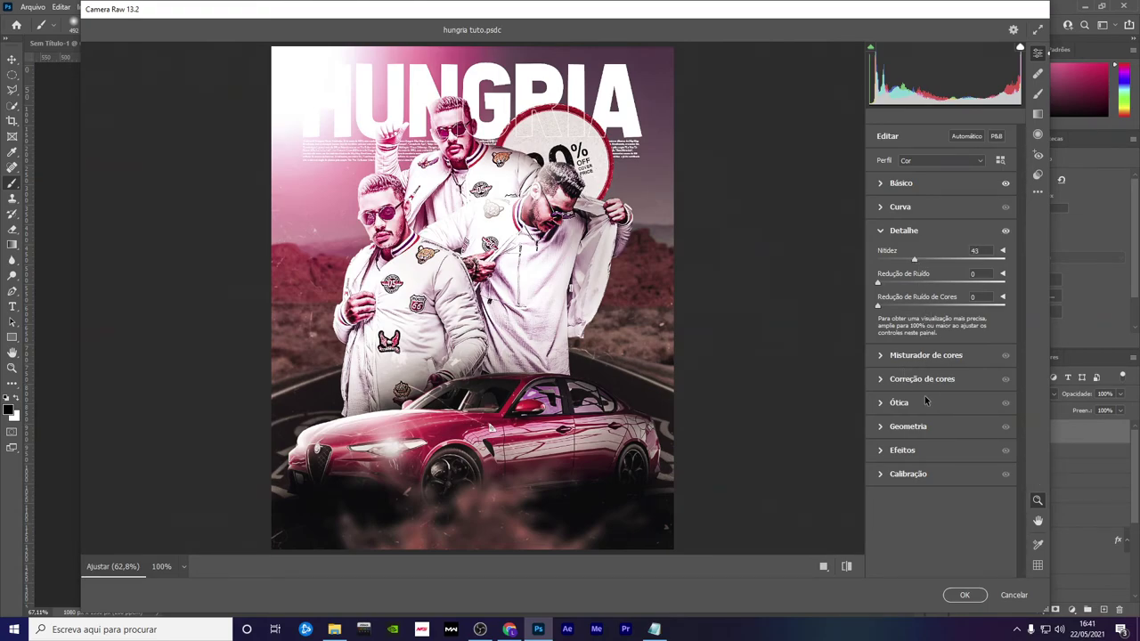
left_click(922, 446)
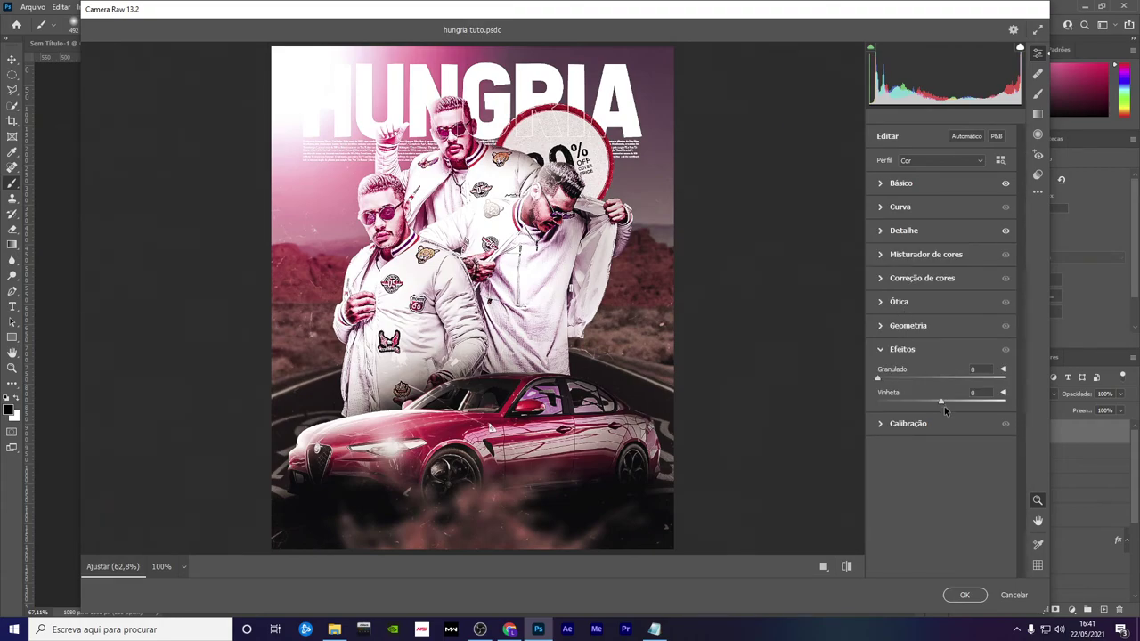
mouse_move(942, 402)
left_mouse_down()
mouse_move(932, 402)
mouse_move(944, 402)
left_mouse_up()
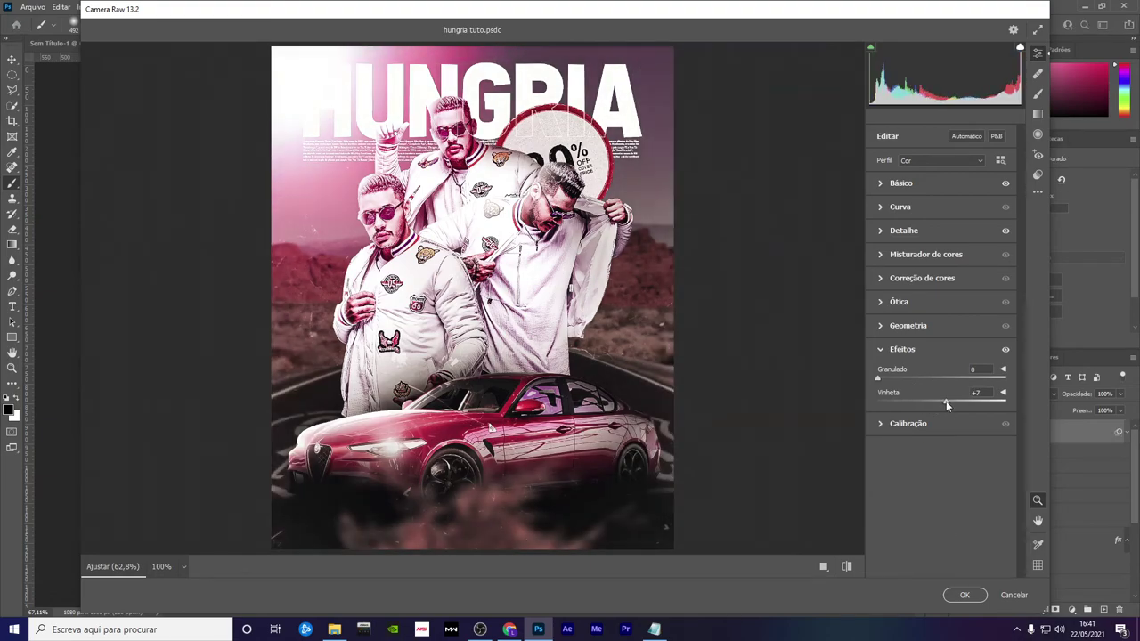
left_click(964, 595)
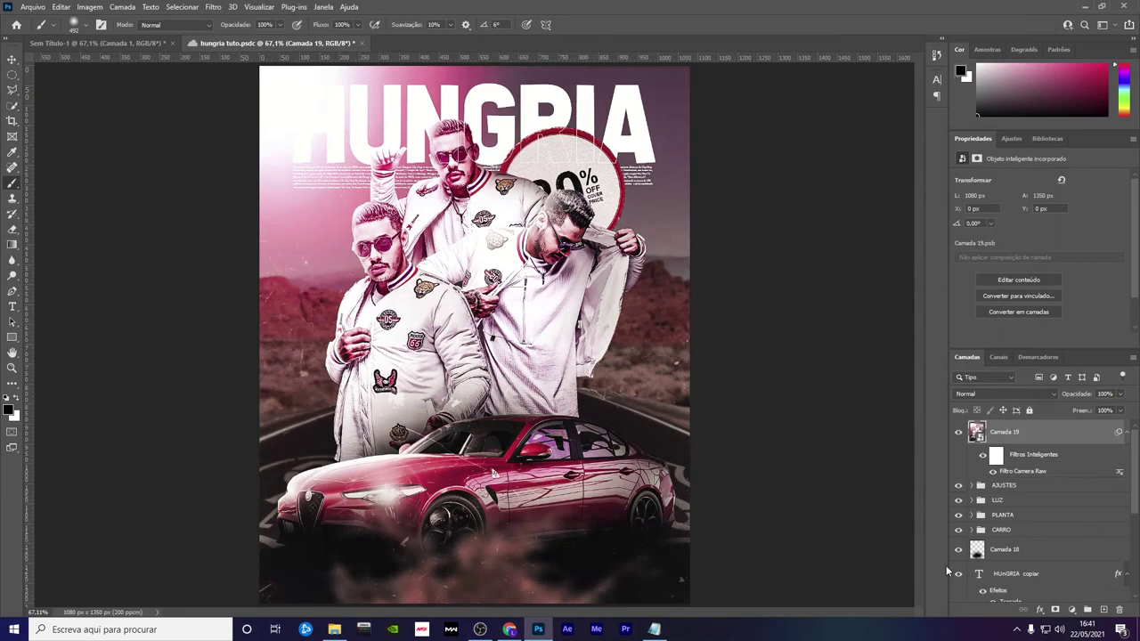
Hide Camada 19 and lower the LUZ glow layer Camada 8 to 77% opacity
left_click(958, 432)
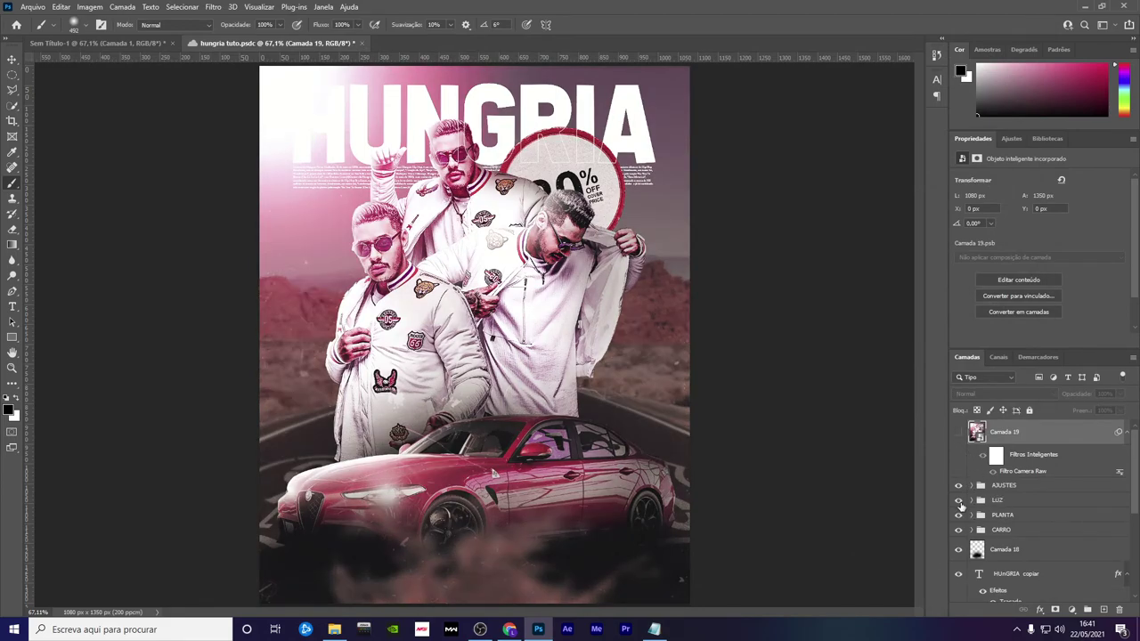
left_click(959, 501)
left_click(959, 501)
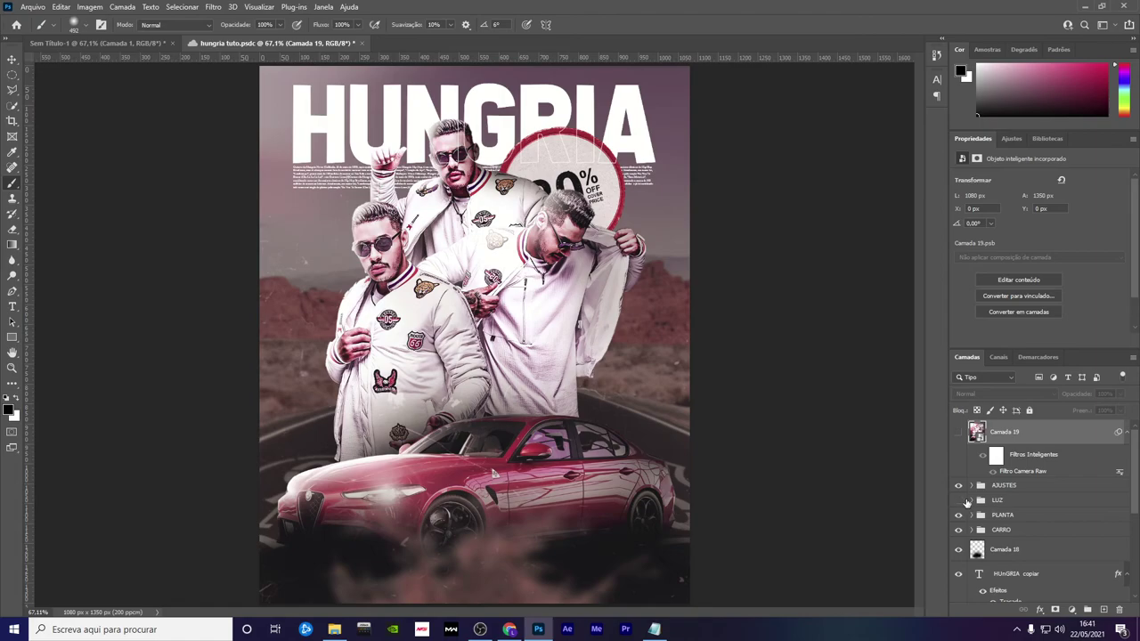
left_click(959, 501)
left_click(991, 521)
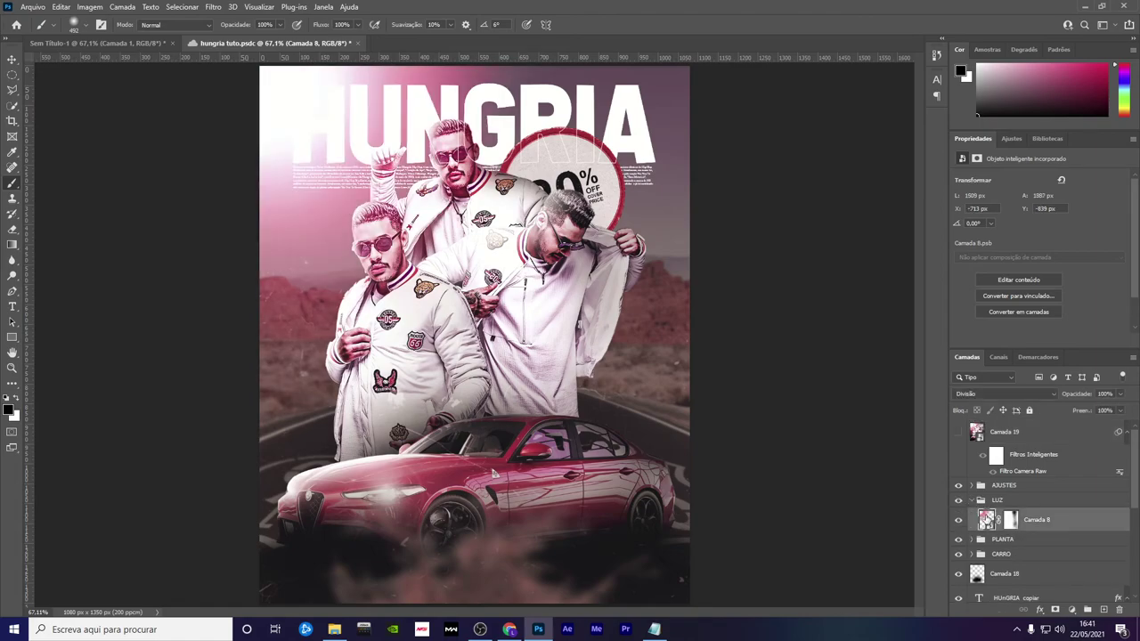
left_click(1120, 395)
left_click_drag(1110, 410, 1108, 410)
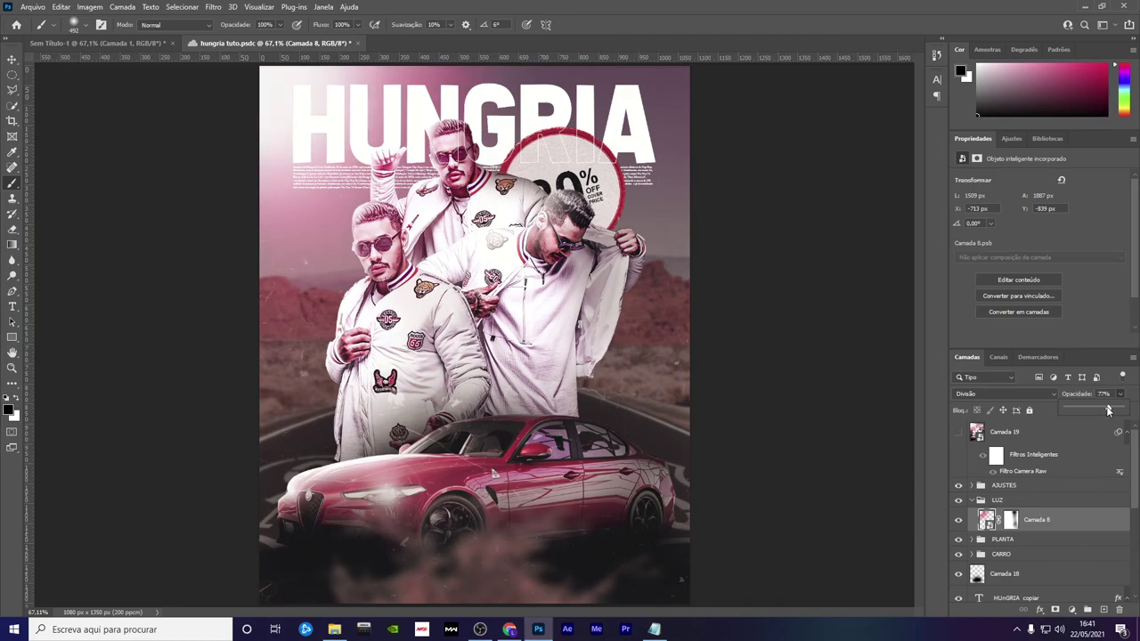
left_click(1029, 454)
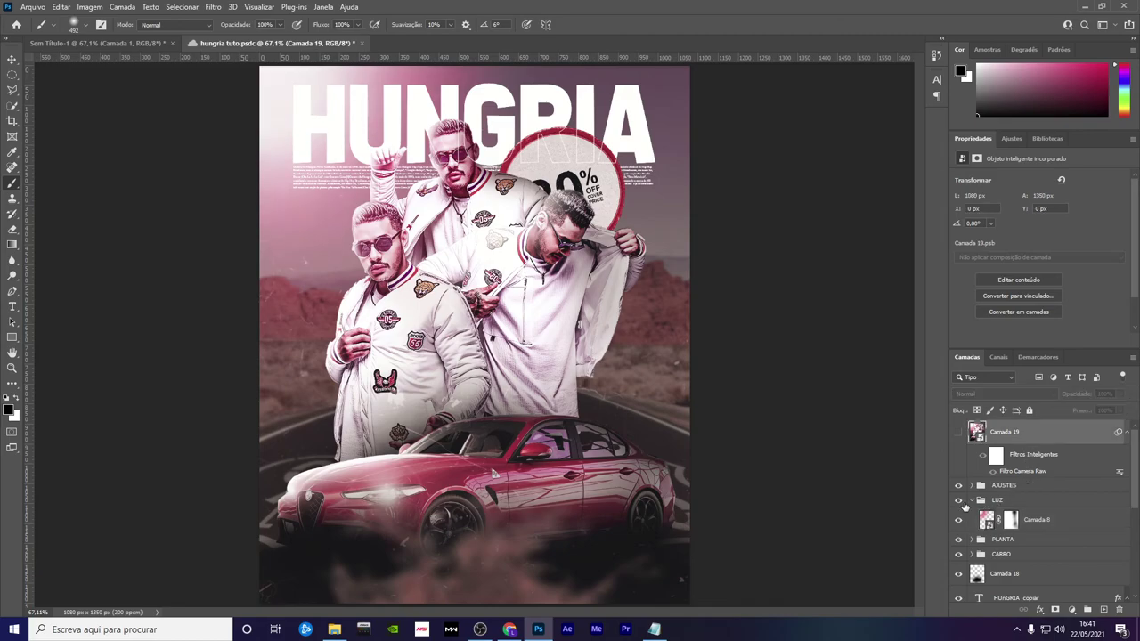
left_click(975, 500)
left_click(1015, 489)
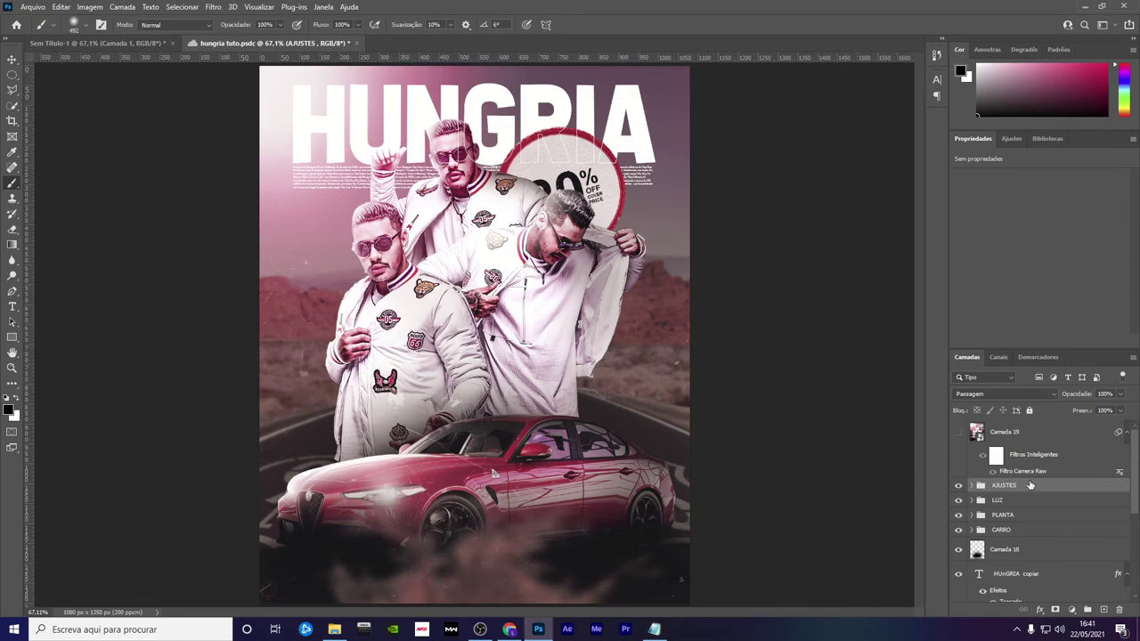
Stamp all visible layers into a new Camada 20 and convert it to a smart object
key("ctrl+shift+alt+e")
right_click(1039, 488)
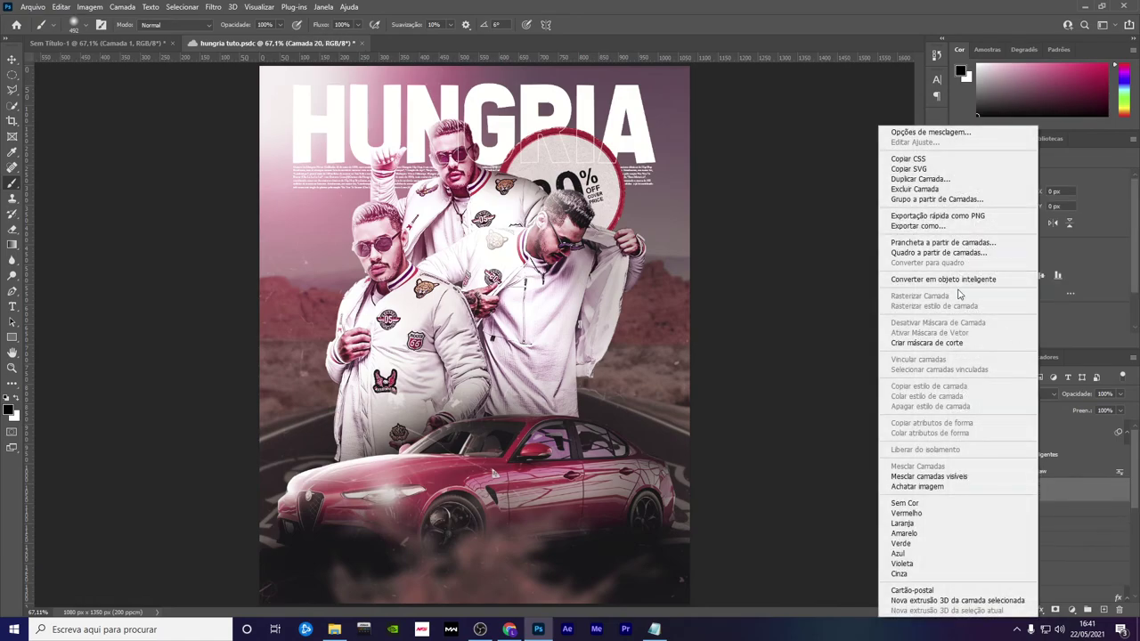
left_click(958, 281)
left_click(959, 434)
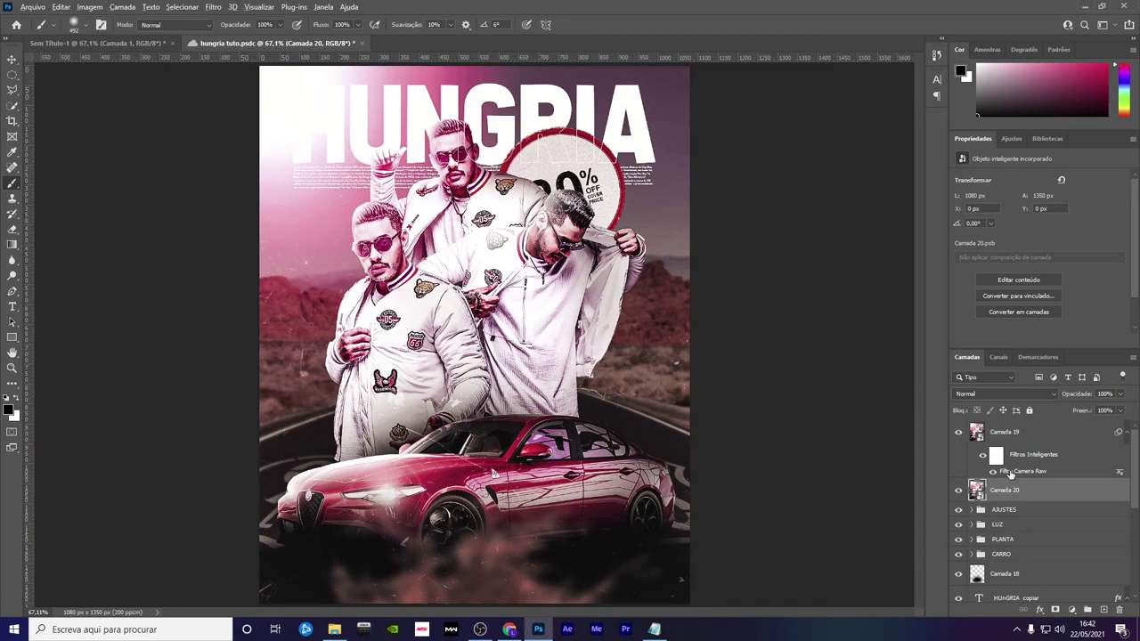
Delete the old filtered layer Camada 19
left_click(1003, 435)
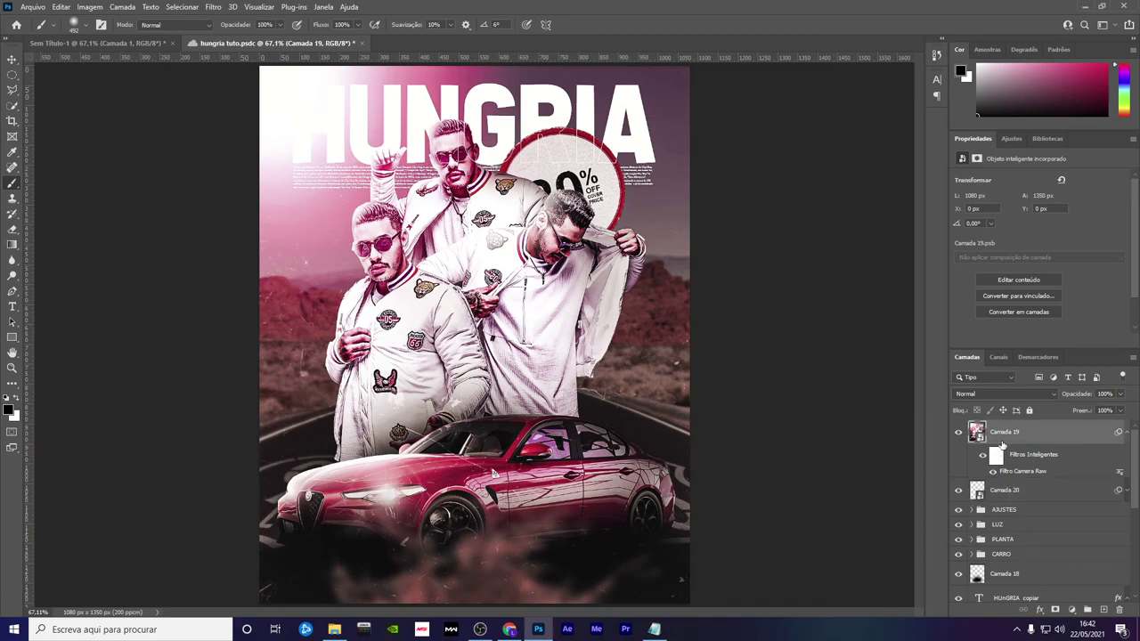
key("Delete")
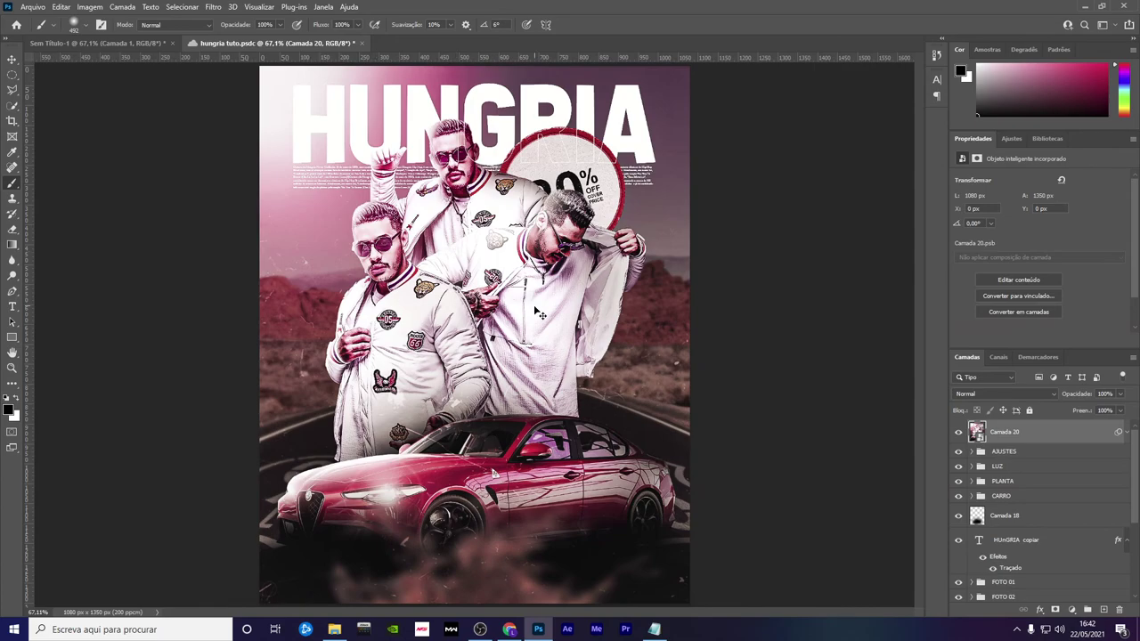
scroll(411, 273, "up", 2)
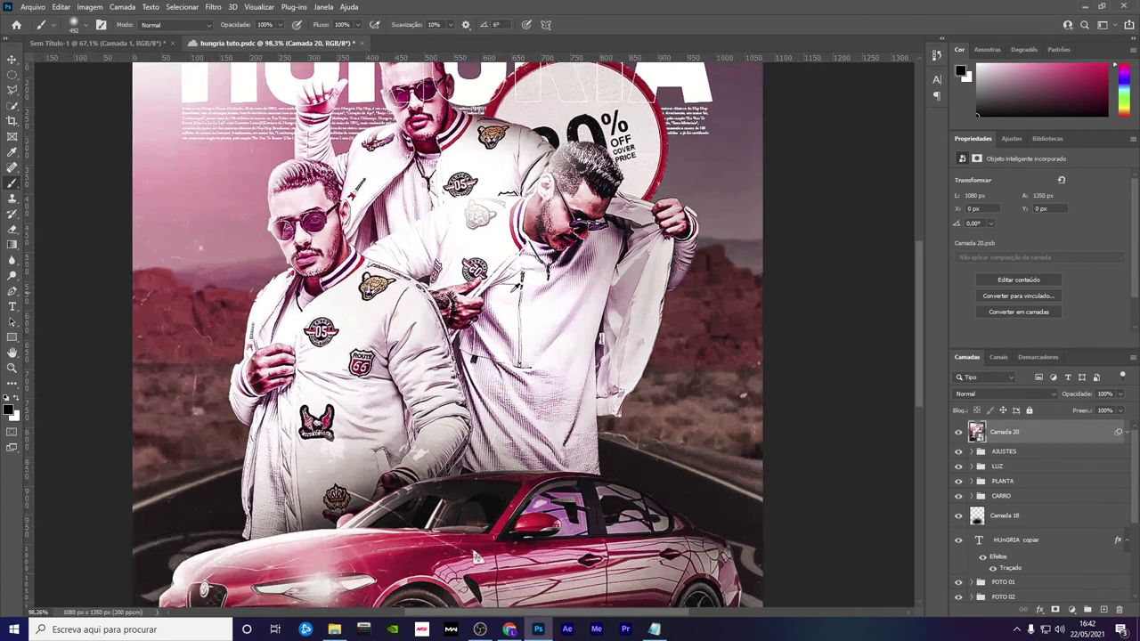
scroll(410, 274, "down", 3)
scroll(406, 275, "down", 2)
scroll(406, 274, "up", 2)
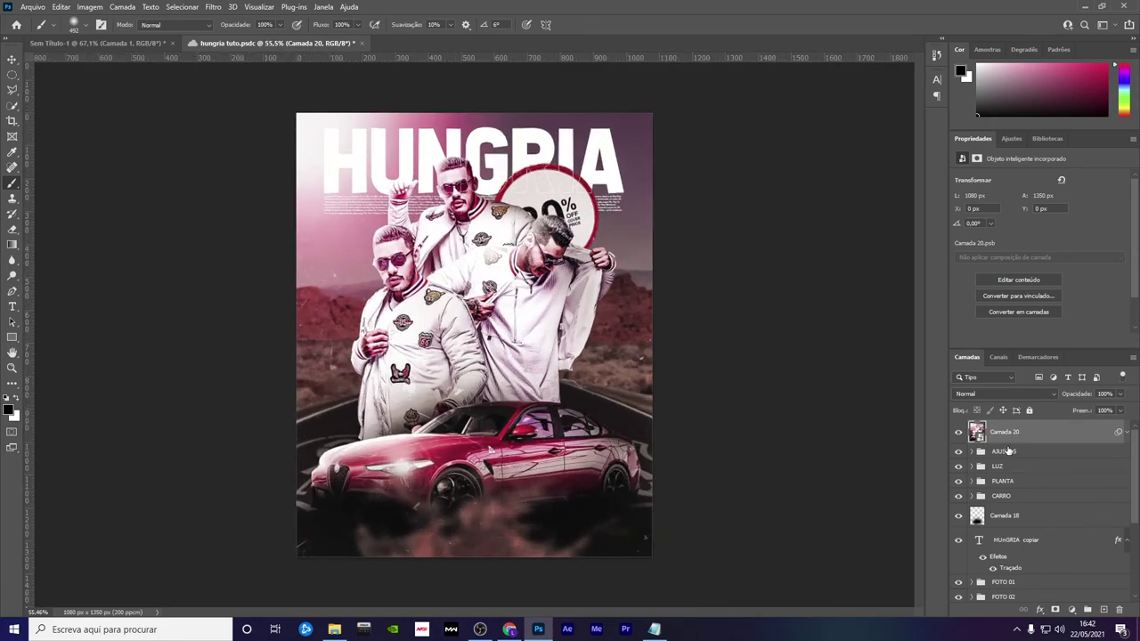
In Camera Raw on Camada 20, reduce the sharpening amount
left_click(1125, 434)
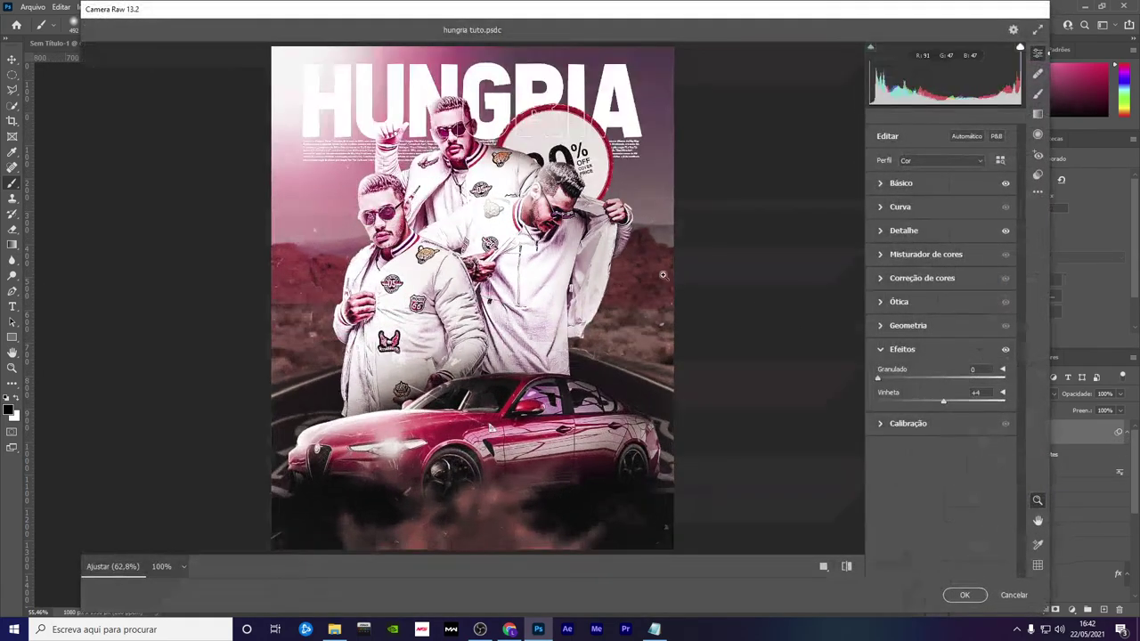
left_click(907, 183)
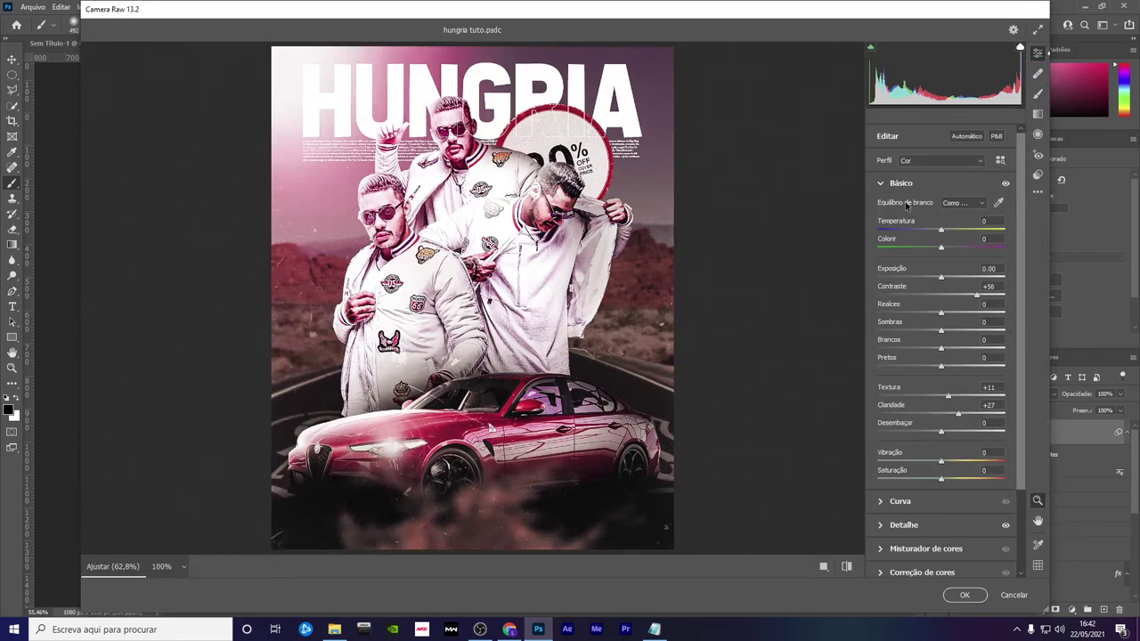
scroll(952, 436, "down", 2)
left_click(916, 438)
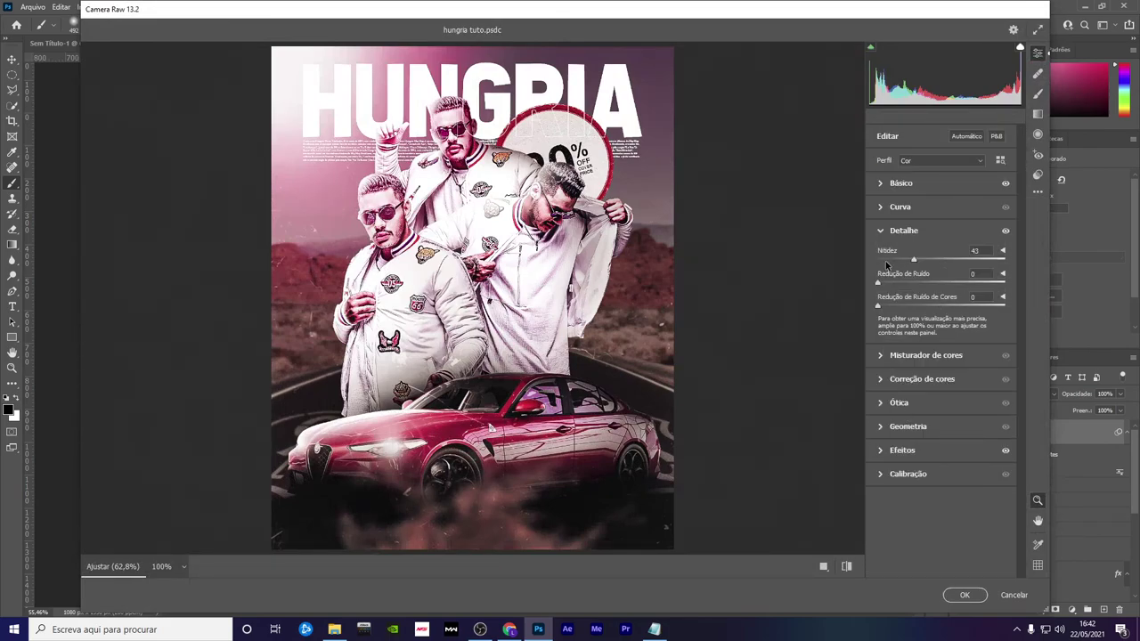
left_click_drag(913, 259, 900, 263)
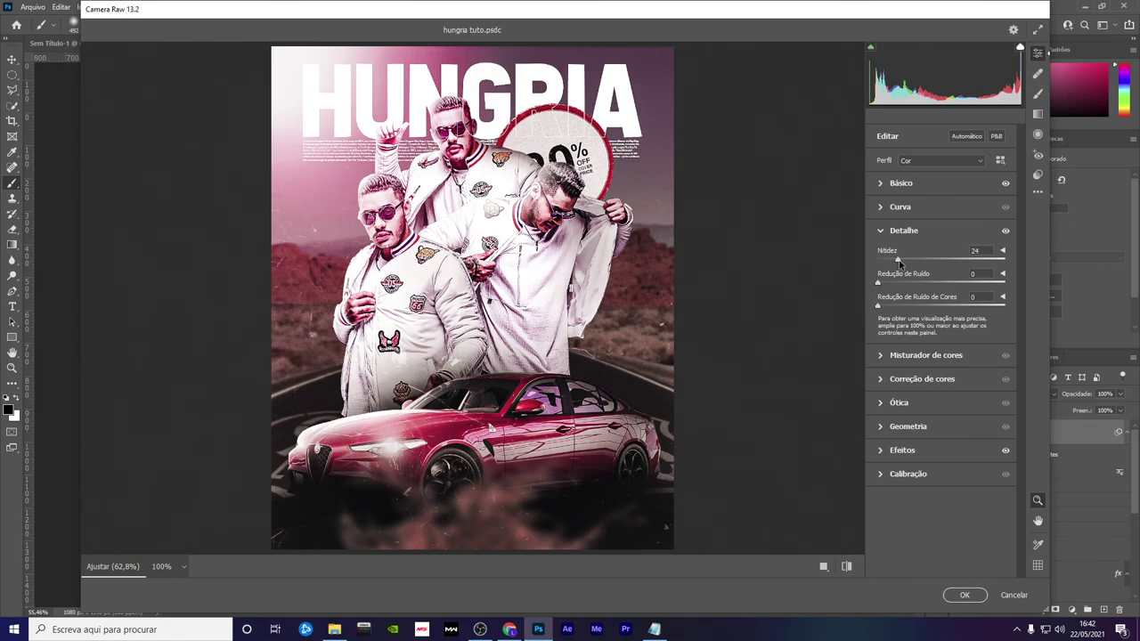
Set Clarity +19, Vibrance +12, Contrast +22 and Tint +11, apply, and fit the poster on screen
left_click(913, 187)
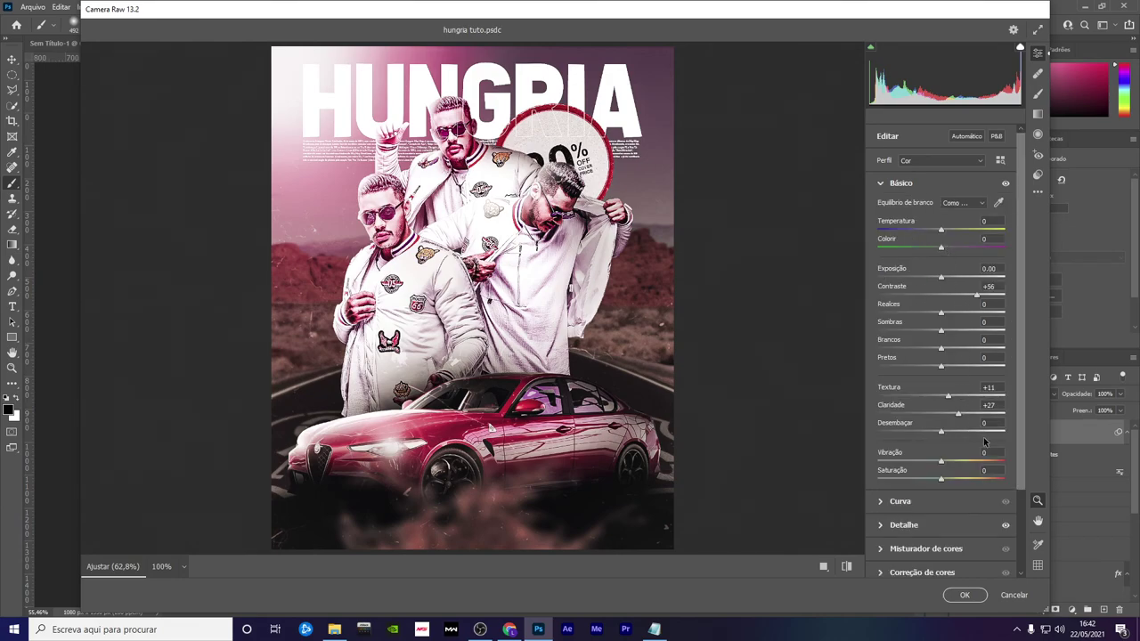
mouse_move(960, 415)
left_mouse_down()
mouse_move(945, 397)
mouse_move(955, 416)
left_mouse_up()
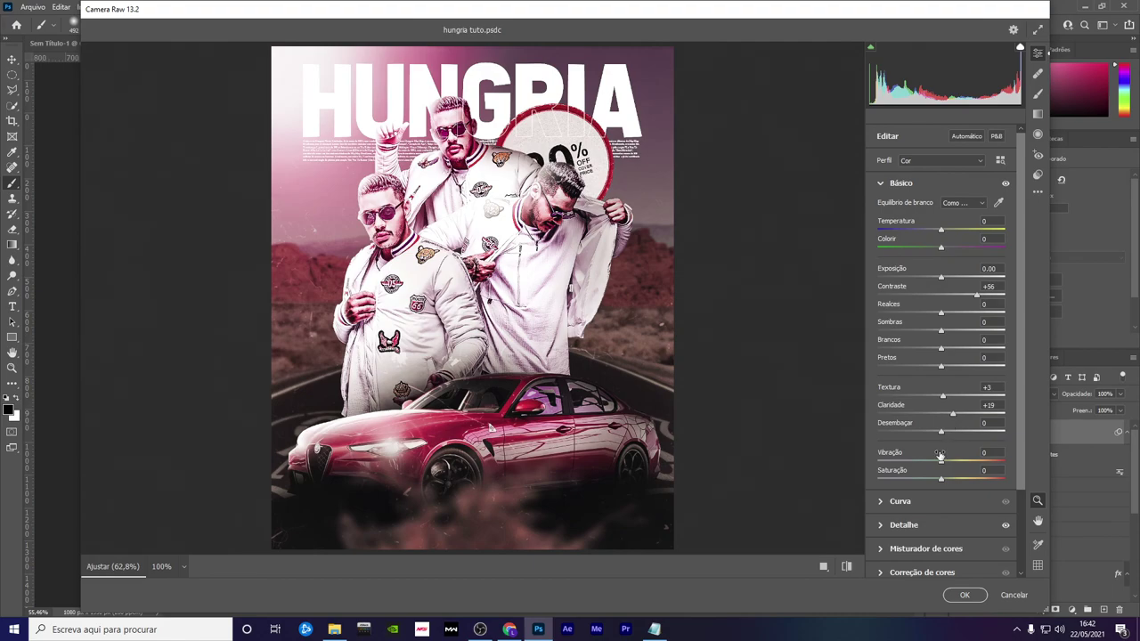
left_click_drag(941, 462, 950, 463)
left_click_drag(977, 296, 955, 299)
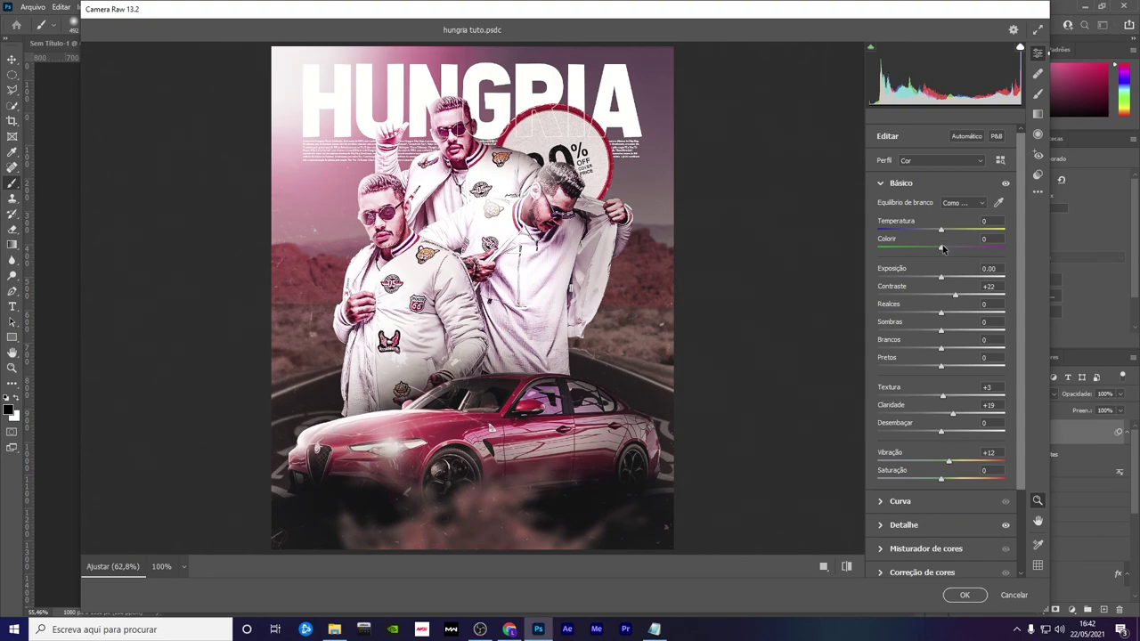
left_click_drag(941, 246, 948, 250)
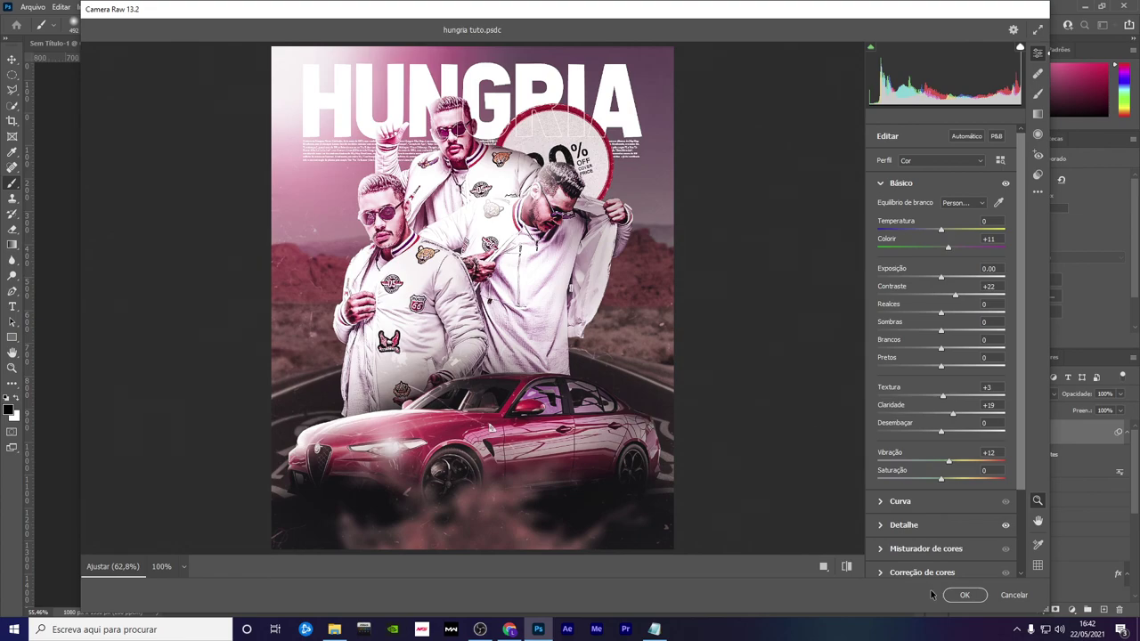
left_click(965, 596)
key("ctrl+0")
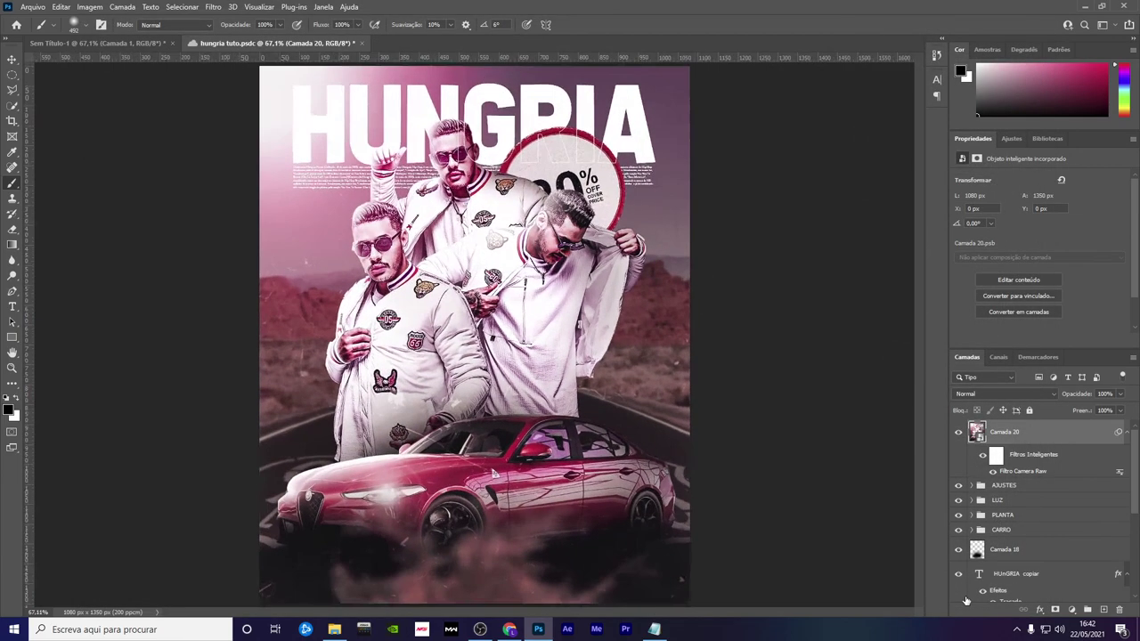